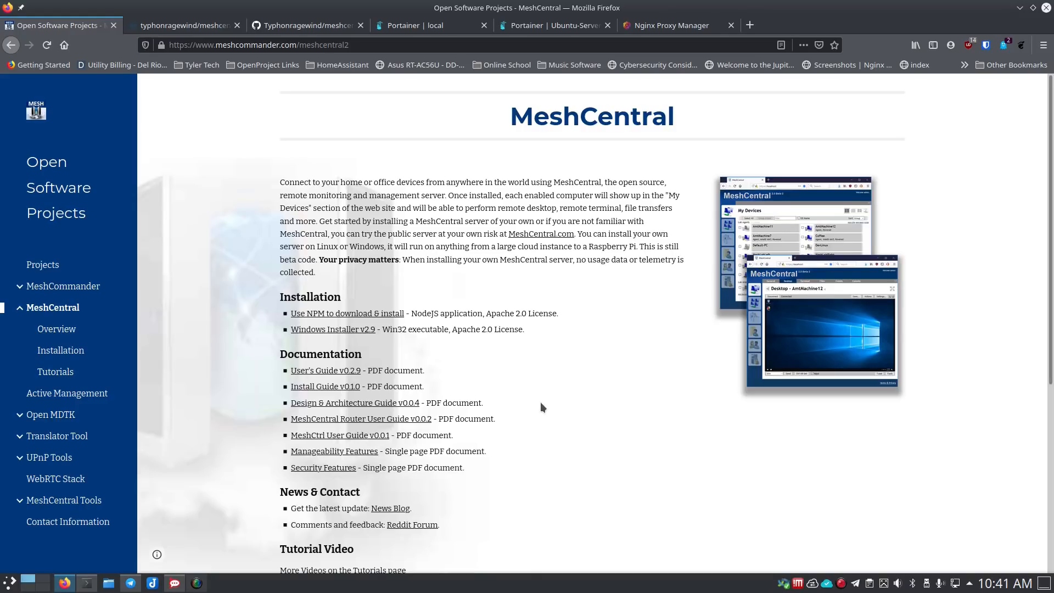
- Switch to the Docker Hub typhonragewind/meshcentral image page
scroll(542, 403, "down", 3)
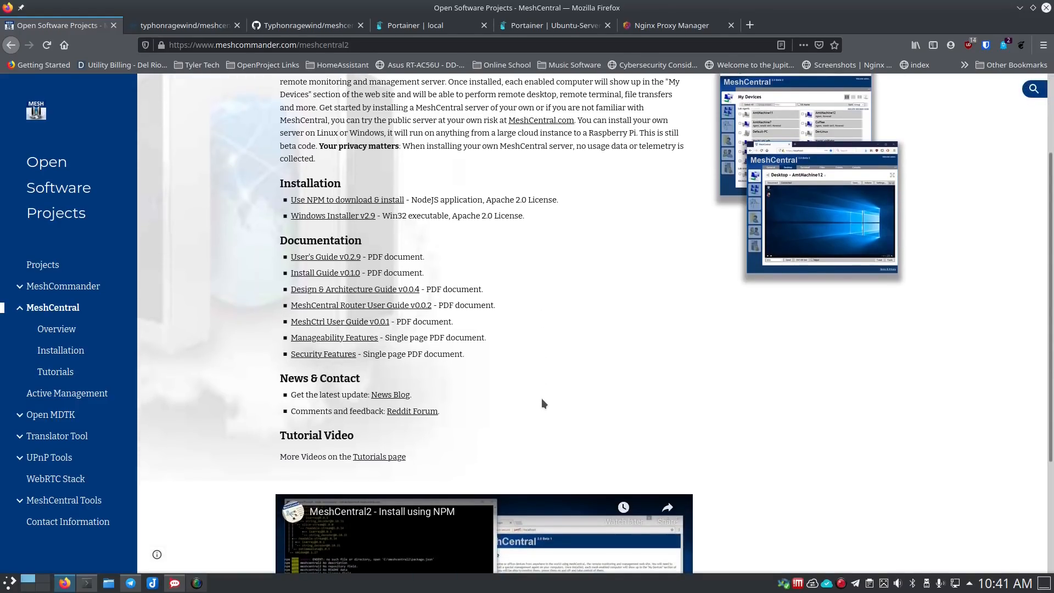
scroll(542, 402, "down", 1)
scroll(767, 379, "down", 2)
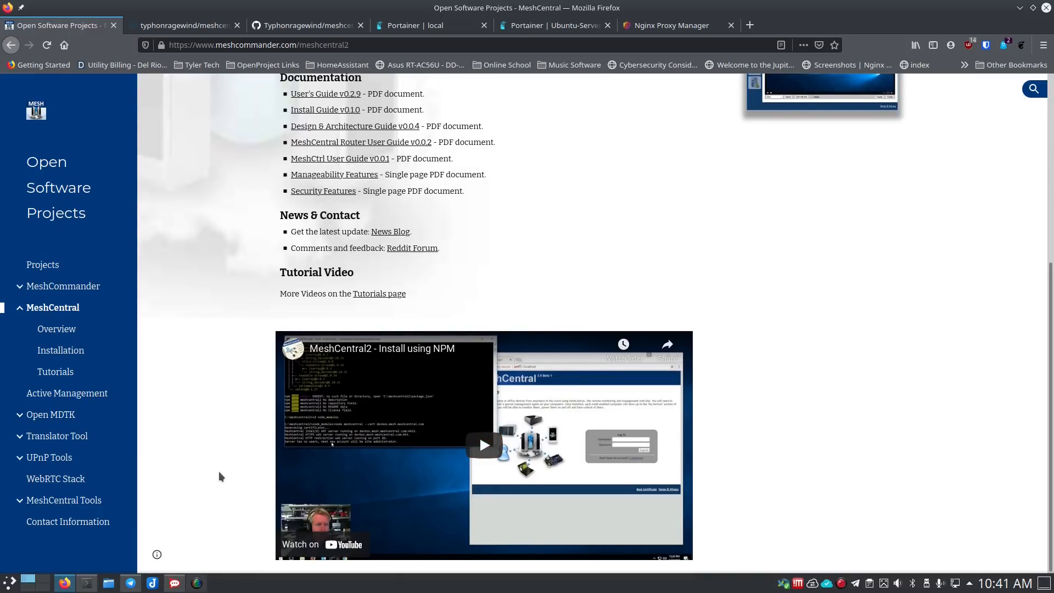
scroll(220, 475, "up", 1)
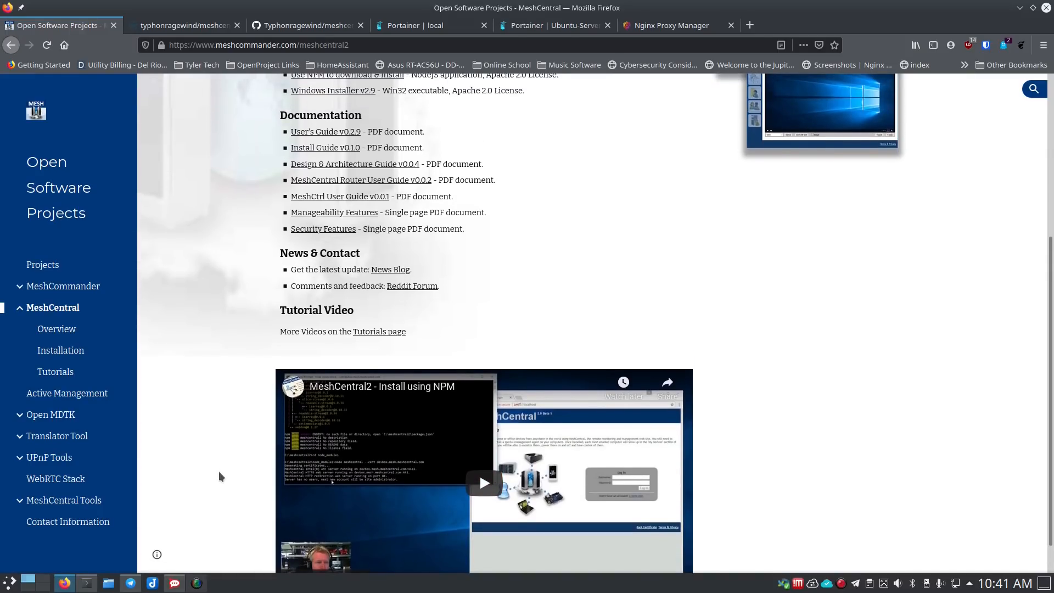
scroll(220, 475, "up", 3)
scroll(218, 475, "up", 3)
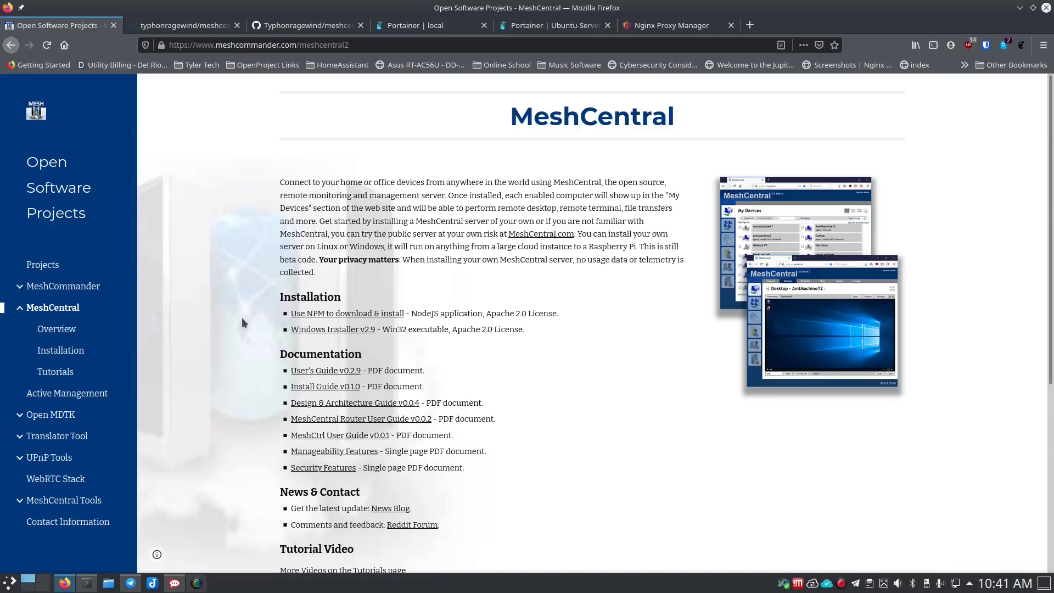
left_click(194, 29)
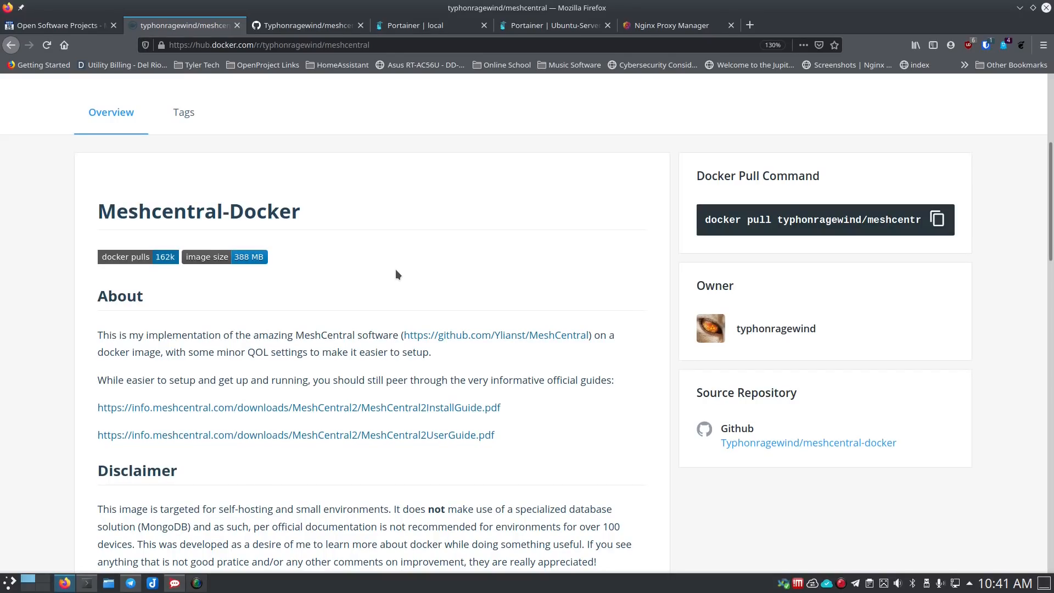
- Read through the Meshcentral-Docker overview down to the compose example, then follow its GitHub source repository link
scroll(356, 288, "up", 5)
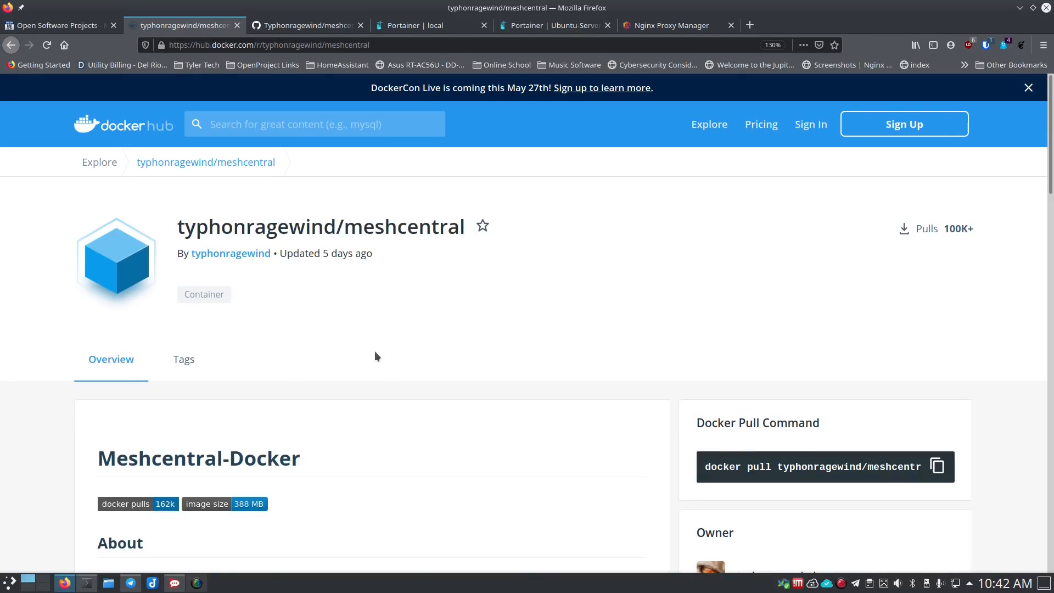
scroll(382, 355, "down", 3)
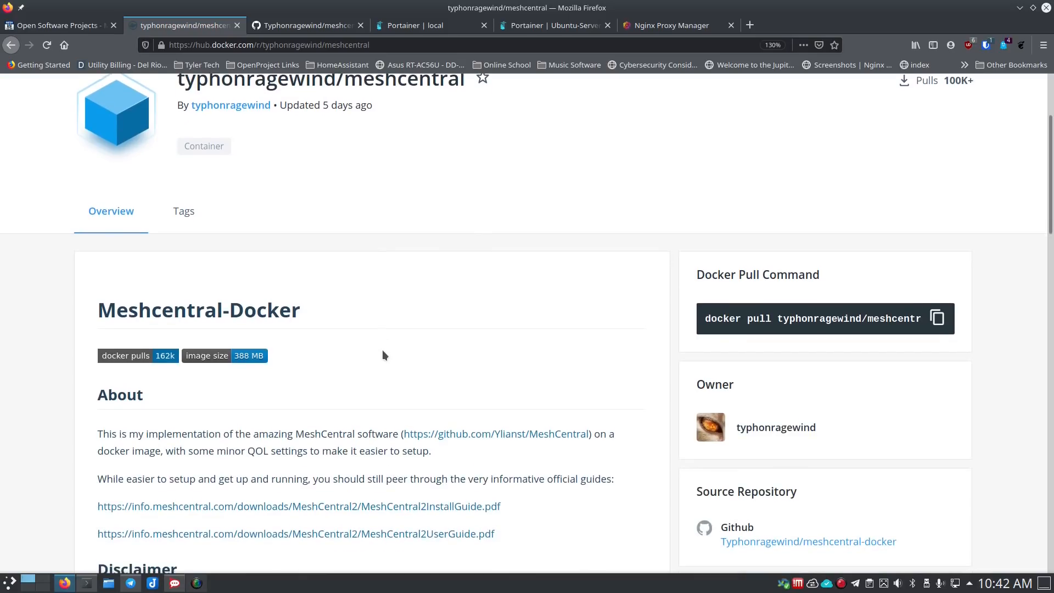
scroll(383, 355, "down", 2)
scroll(322, 374, "down", 7)
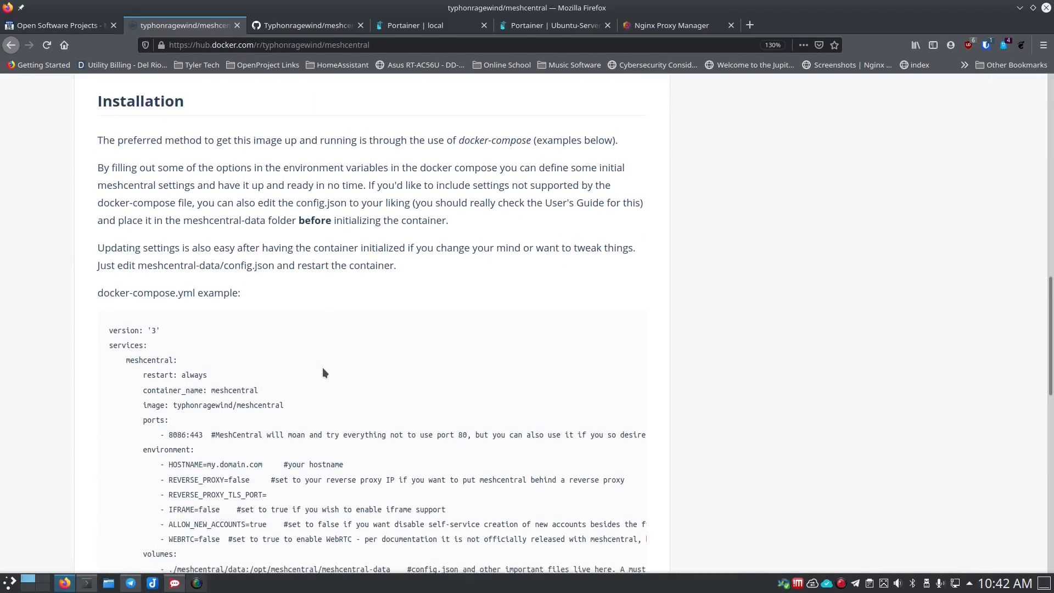
scroll(323, 372, "down", 4)
scroll(323, 367, "down", 2)
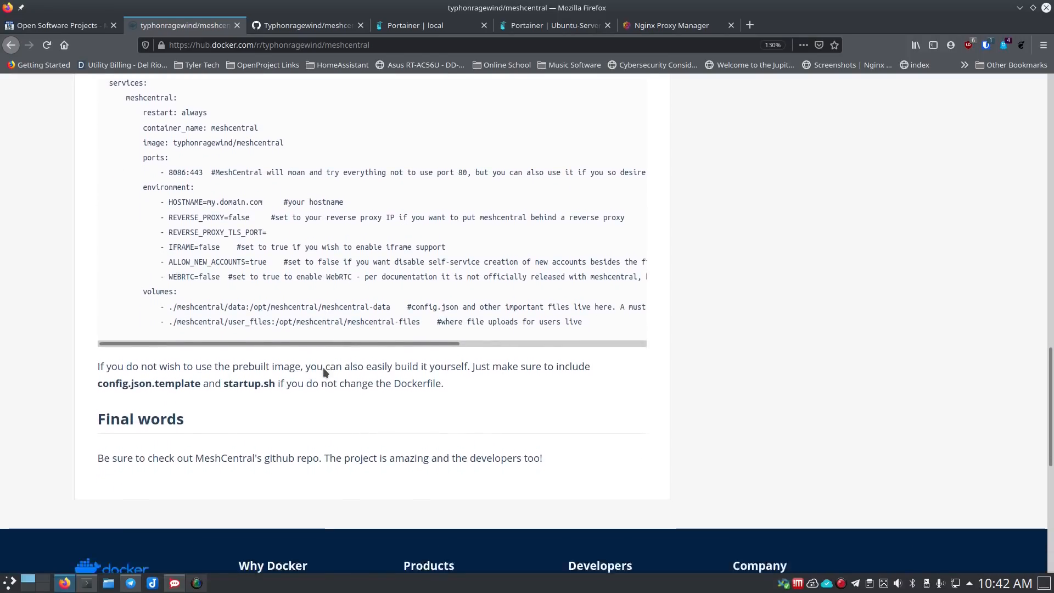
scroll(325, 367, "up", 4)
scroll(650, 281, "up", 7)
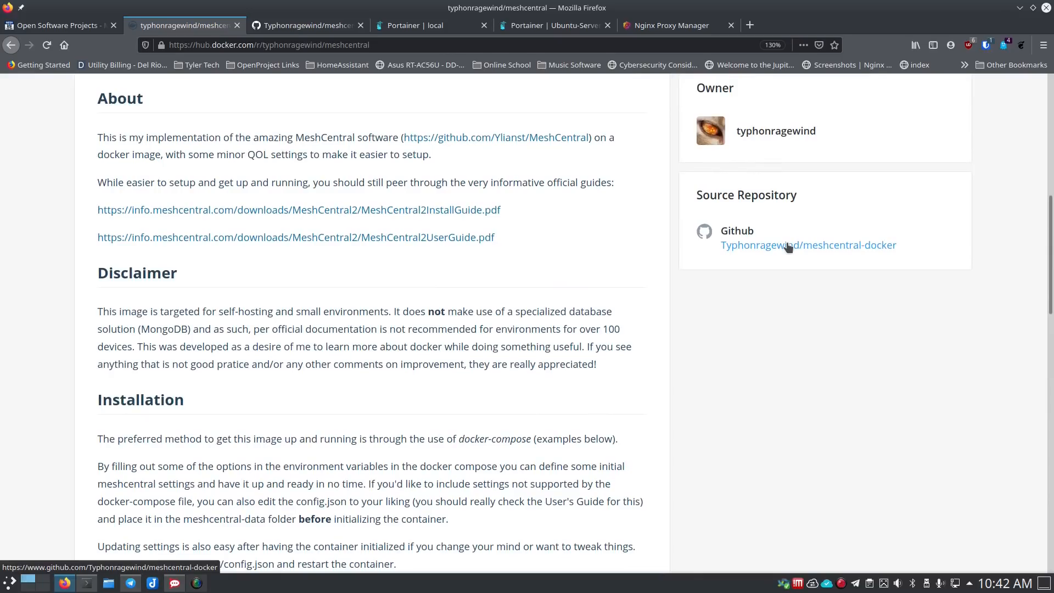
left_click(788, 246)
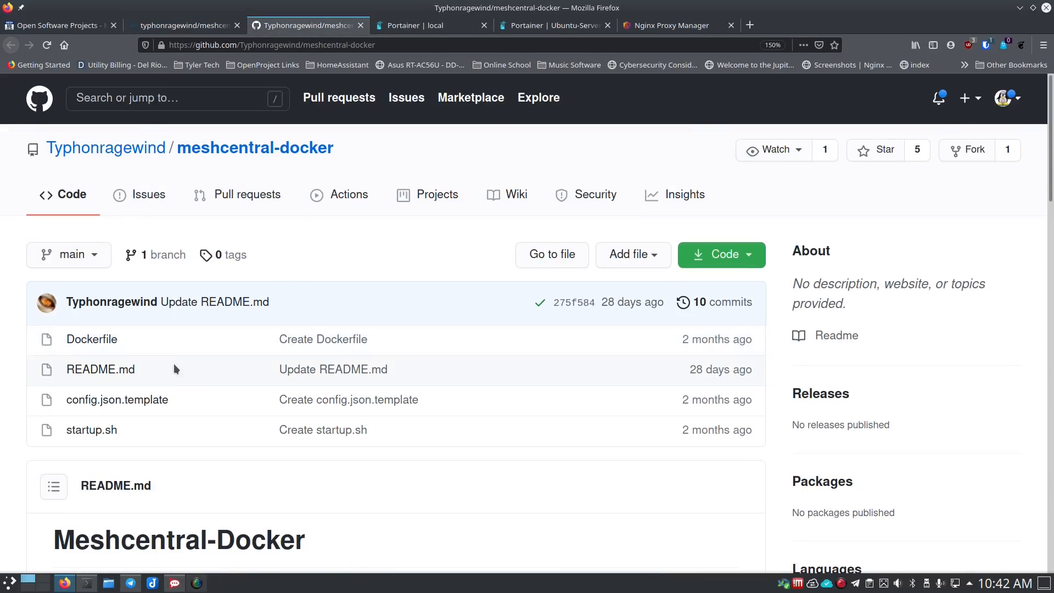
- Scroll the meshcentral-docker README down to its docker-compose.yml example
scroll(175, 363, "down", 2)
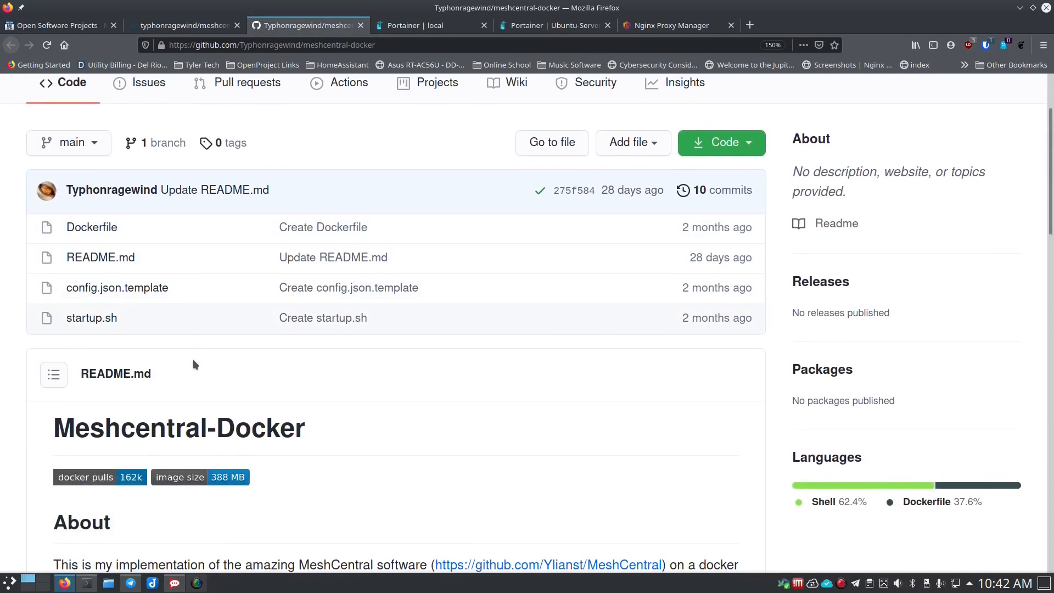
scroll(193, 362, "down", 3)
scroll(197, 364, "up", 5)
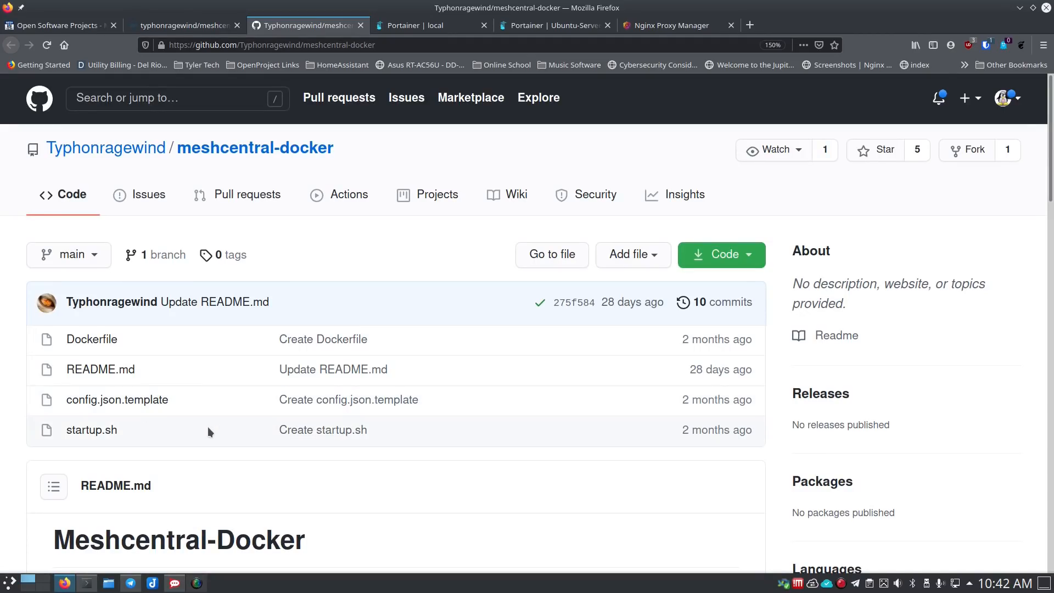
scroll(211, 424, "down", 1)
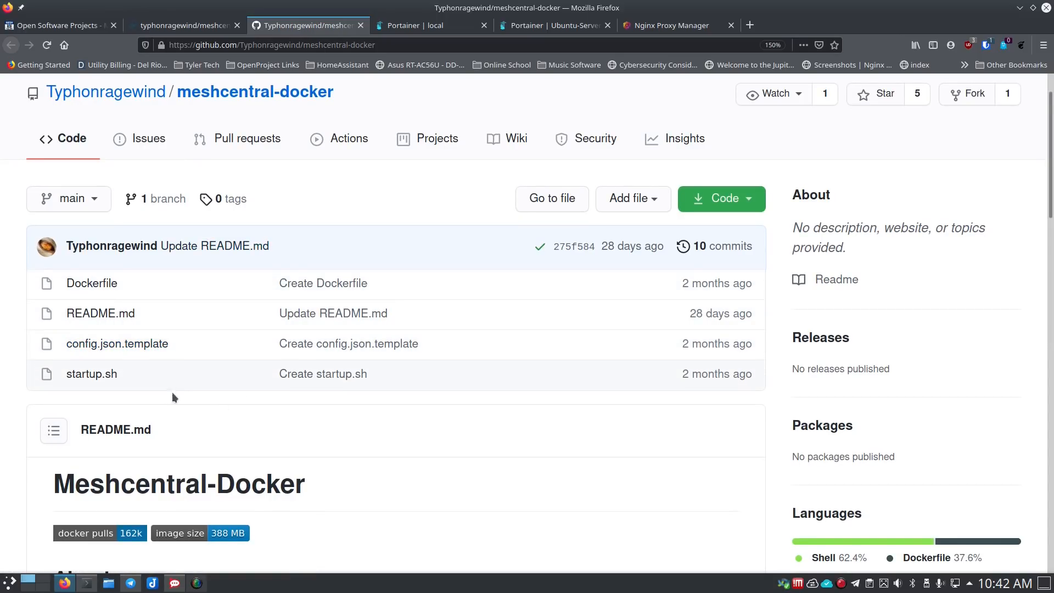
scroll(338, 441, "down", 8)
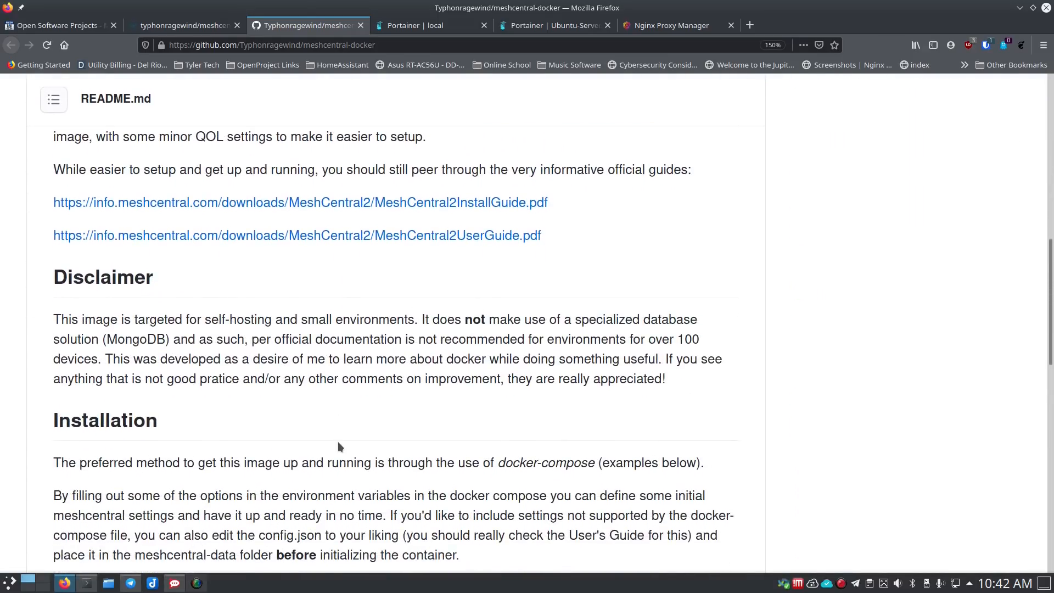
scroll(338, 441, "down", 3)
scroll(289, 431, "down", 4)
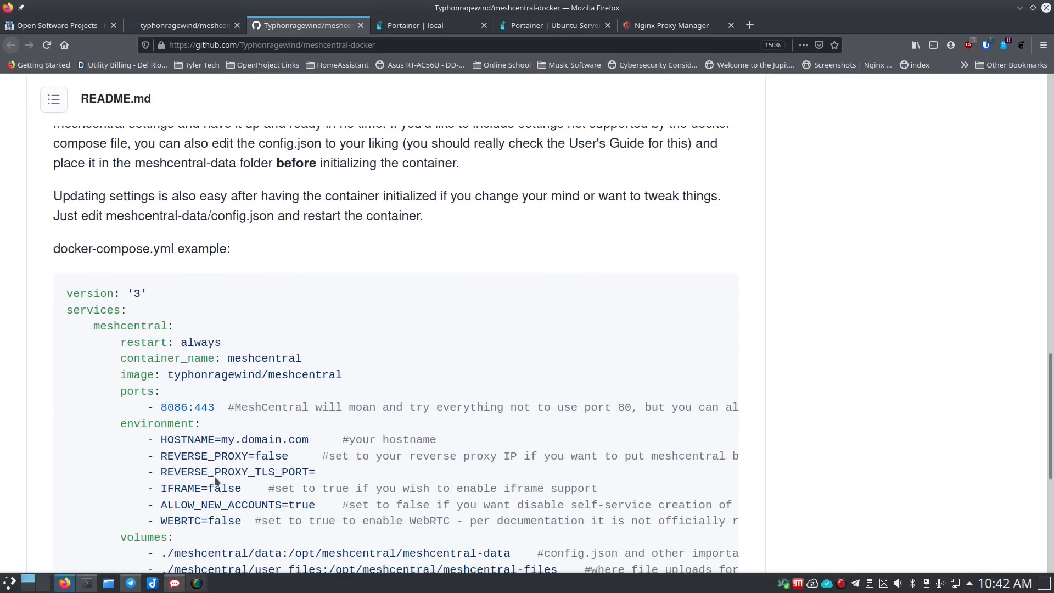
- Enlarge the terminal text, change into the meshcentral folder and clear the screen
left_click(87, 583)
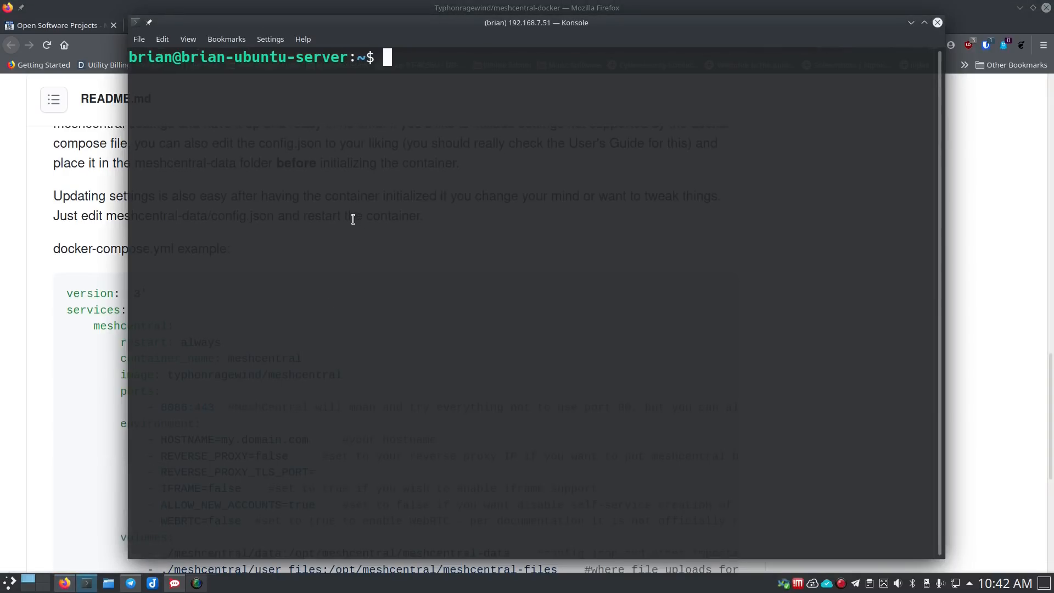
key("ctrl+plus")
key("ctrl+plus")
key("ctrl+plus")
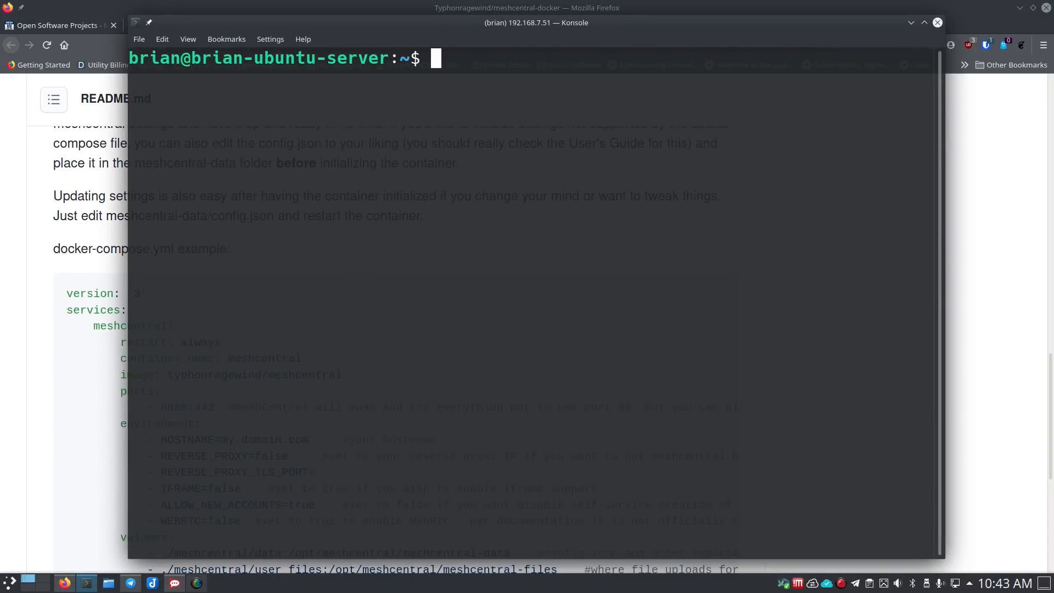
type("cd meshc")
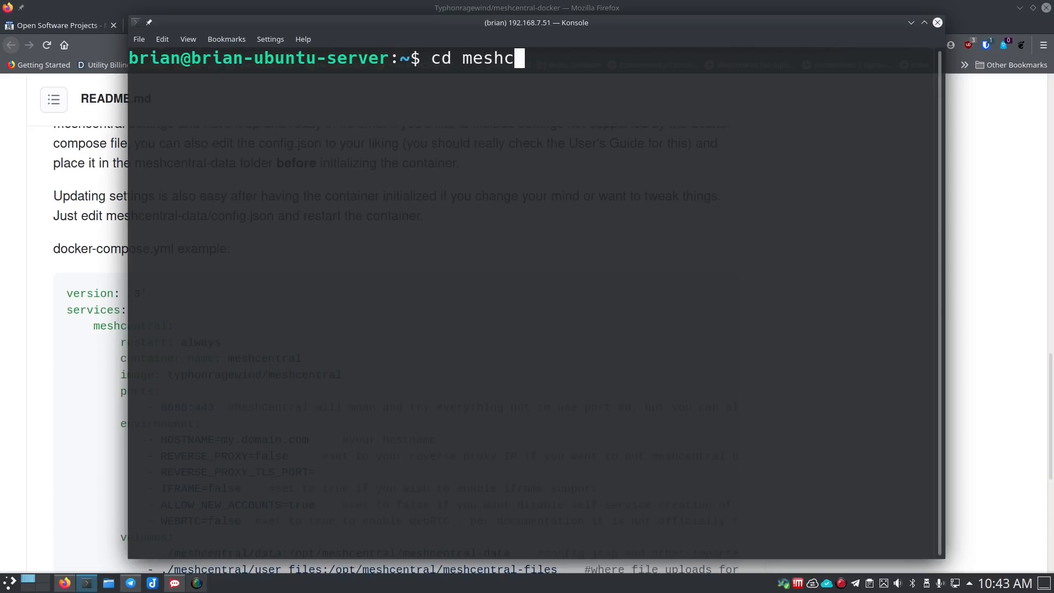
type("entral")
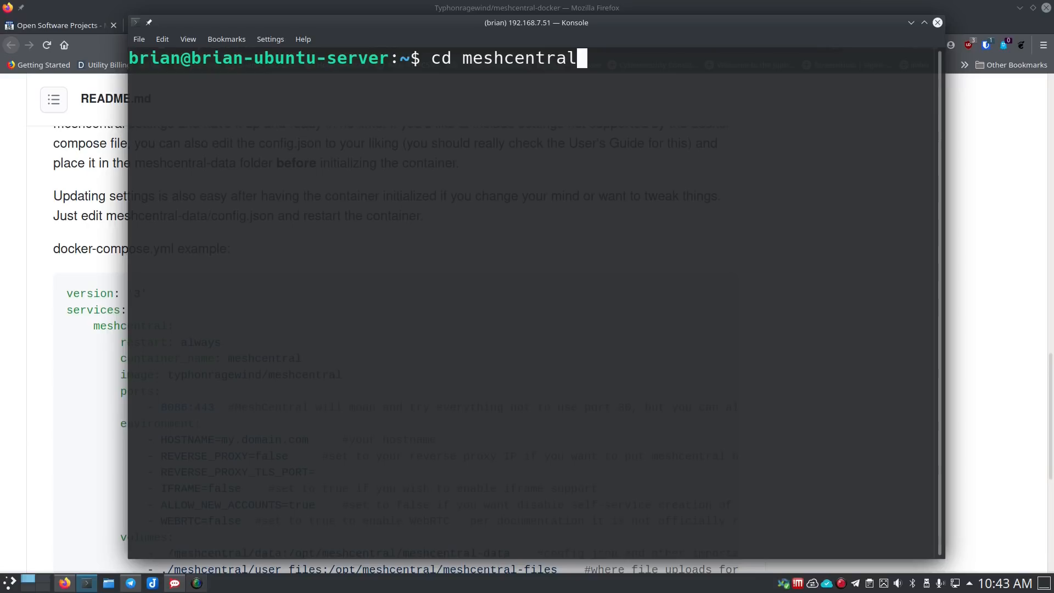
key("Return")
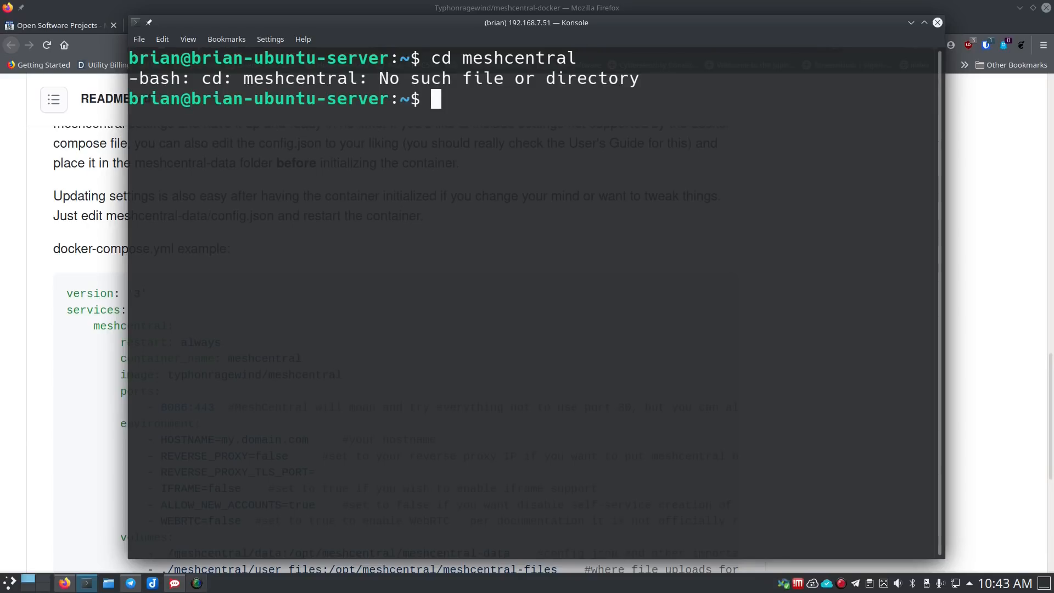
type("clear")
key("Return")
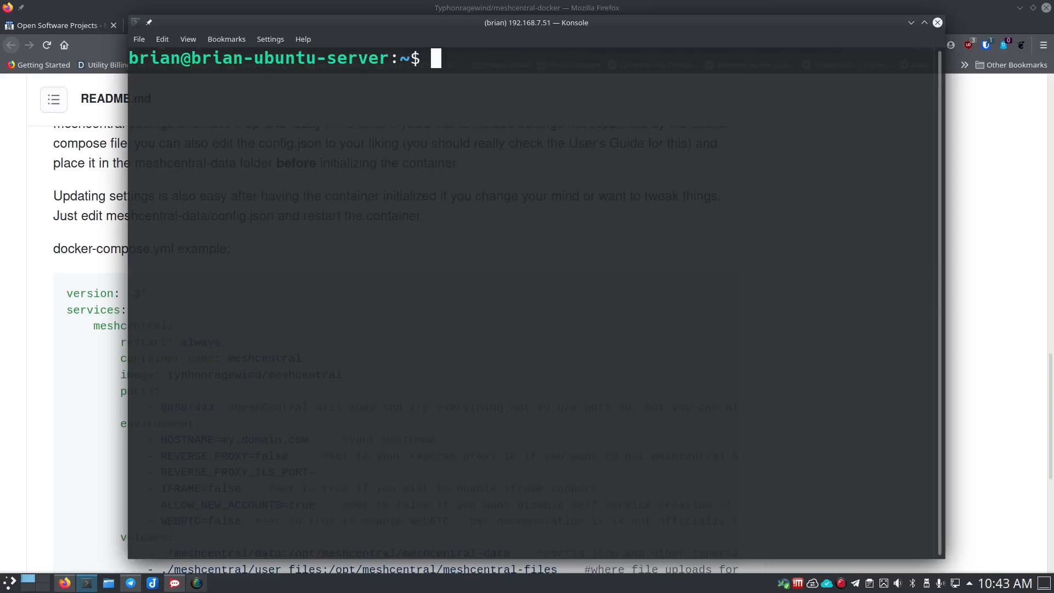
- Create a meshcentral folder, enter it, and start a new docker-compose.yml in nano
type("mkdir ")
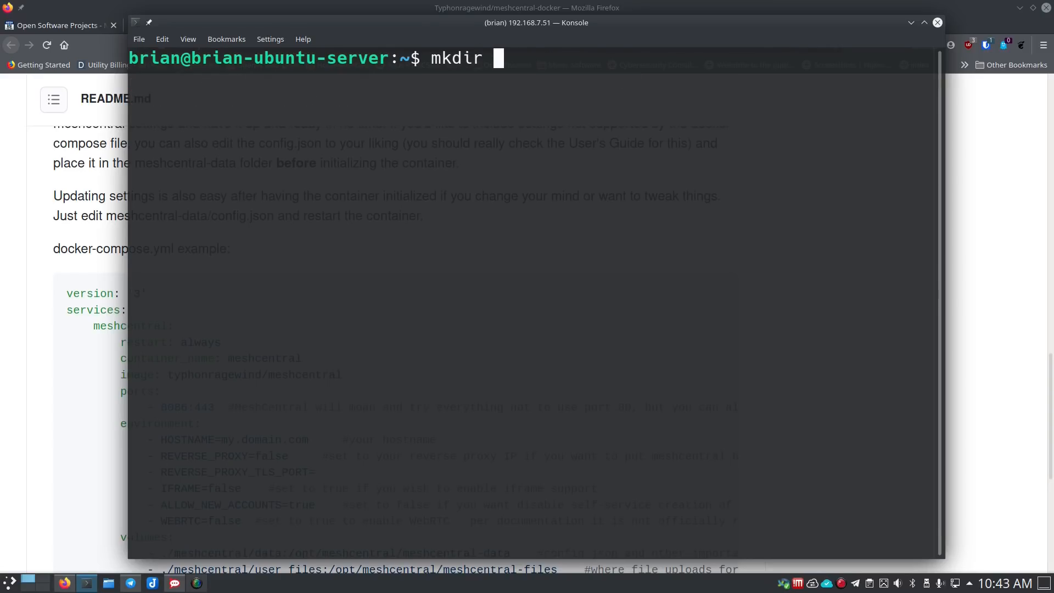
type("meshcentral")
key("Return")
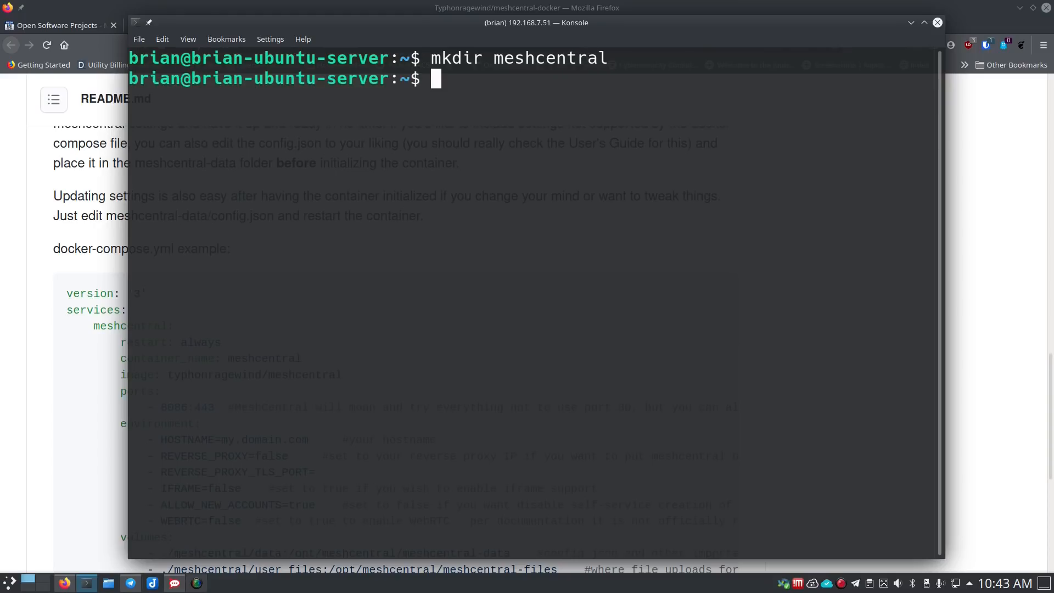
type("cd me")
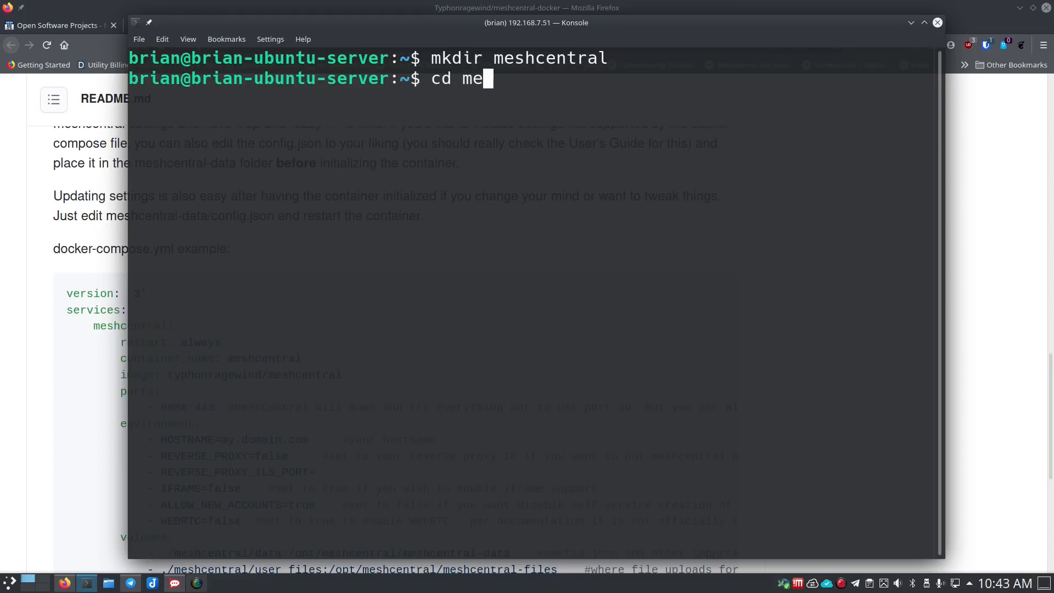
key("Tab")
key("Return")
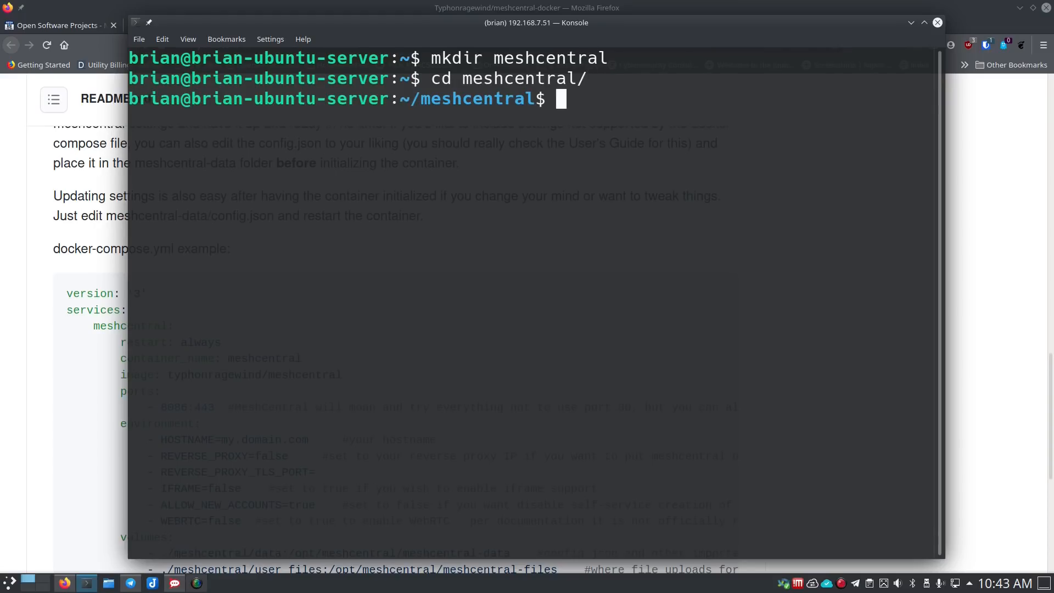
type("clear")
key("Return")
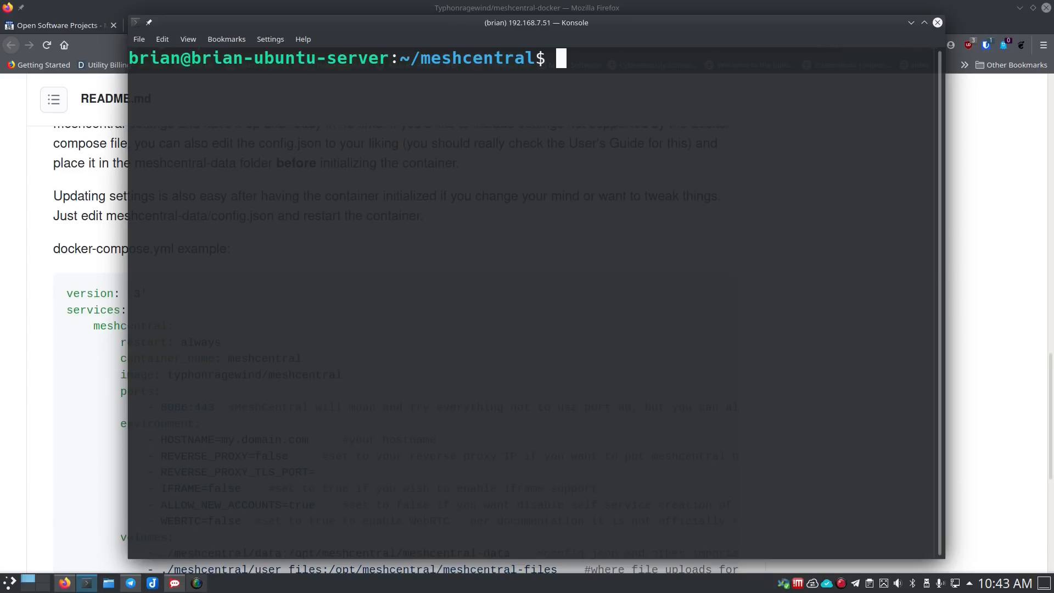
type("nano docker-")
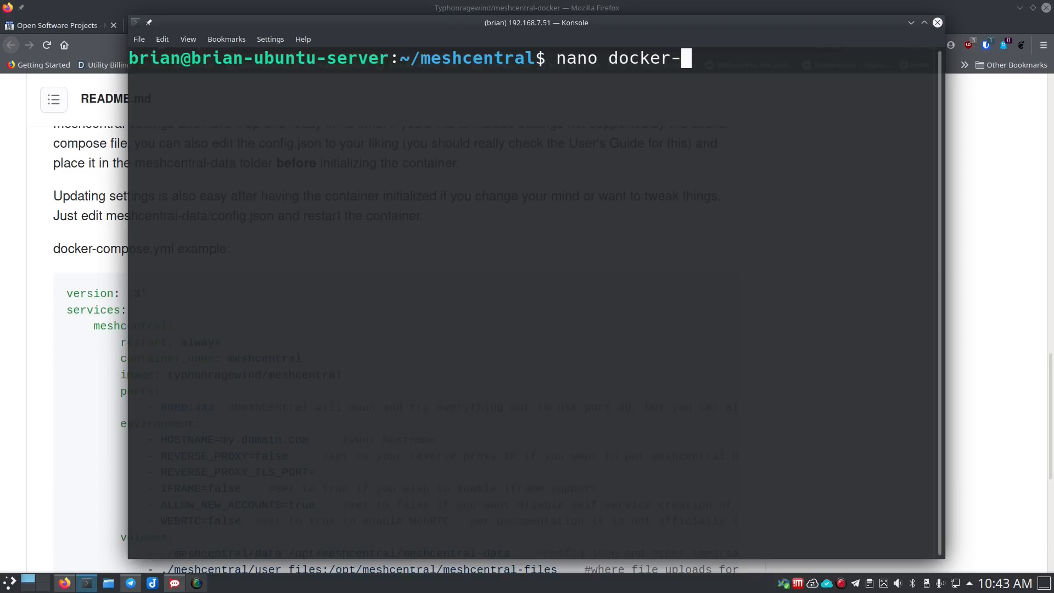
type("compose.yml")
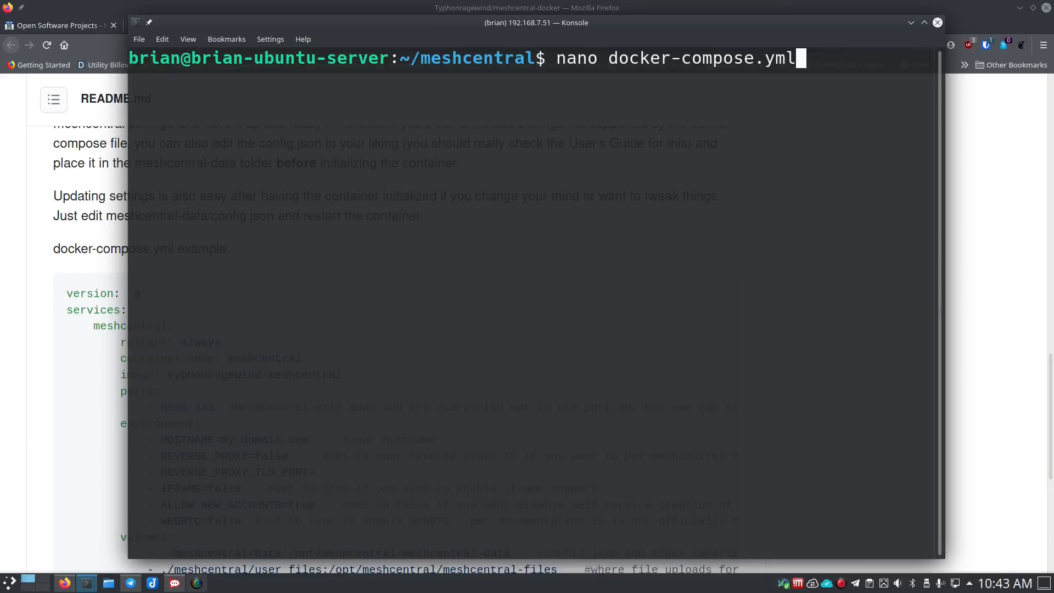
key("Return")
- Copy the README's docker-compose example into the new nano file
left_click(35, 337)
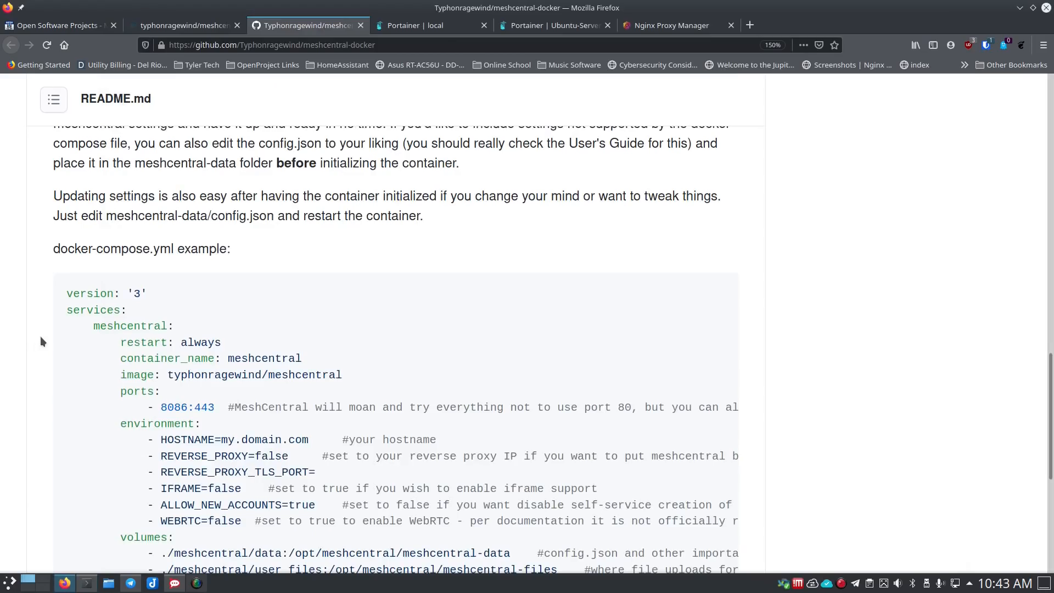
scroll(40, 336, "down", 3)
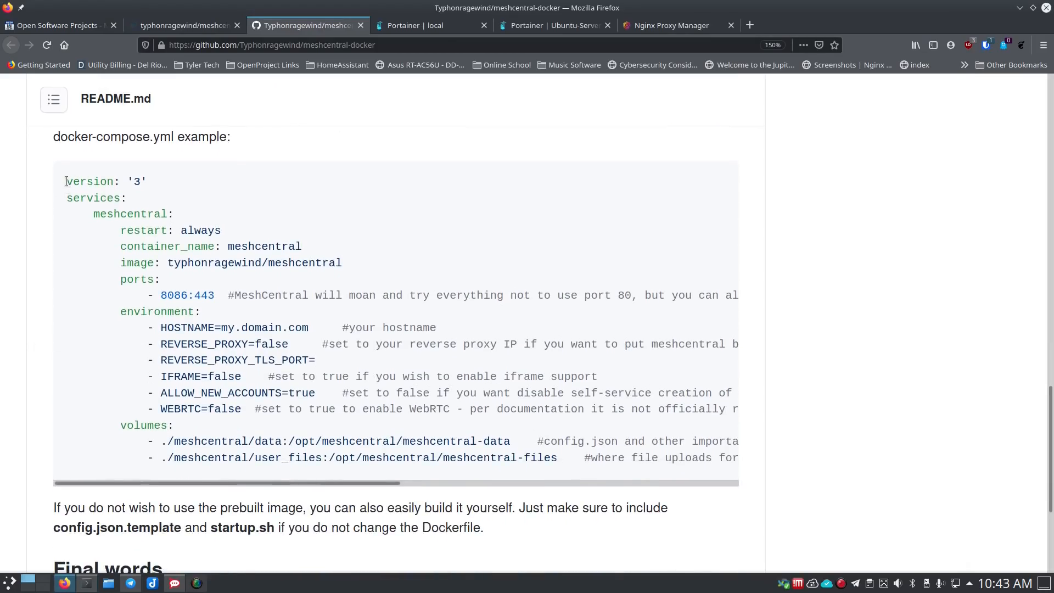
left_click_drag(67, 181, 613, 473)
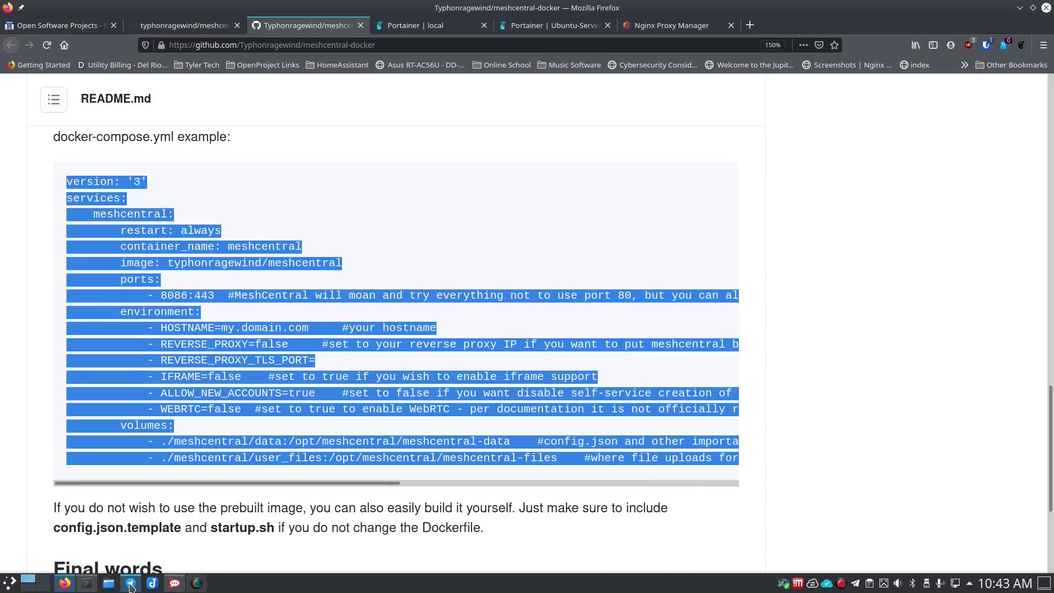
left_click(87, 583)
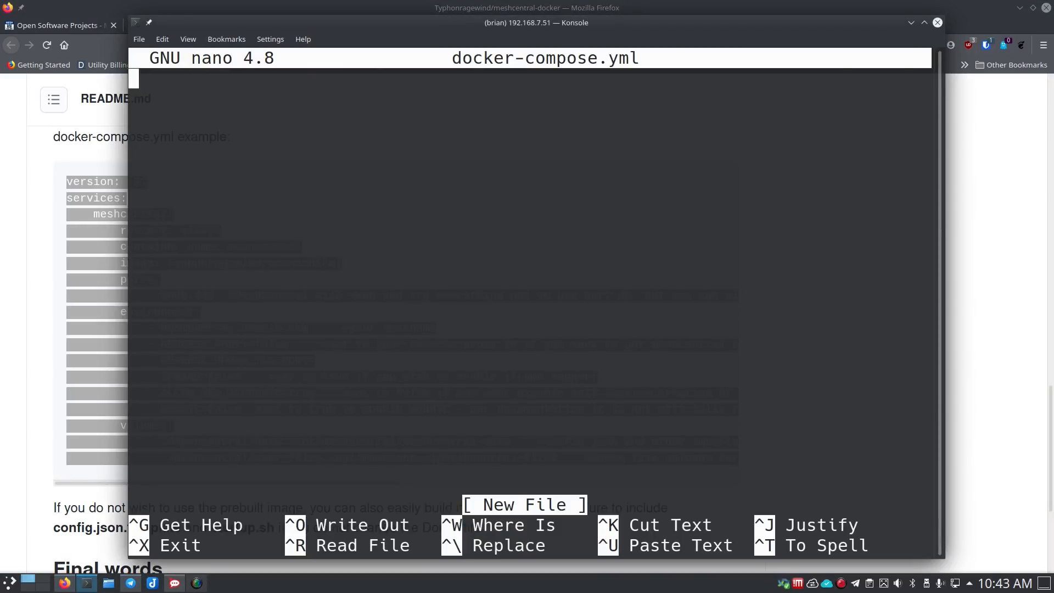
key("ctrl+shift+v")
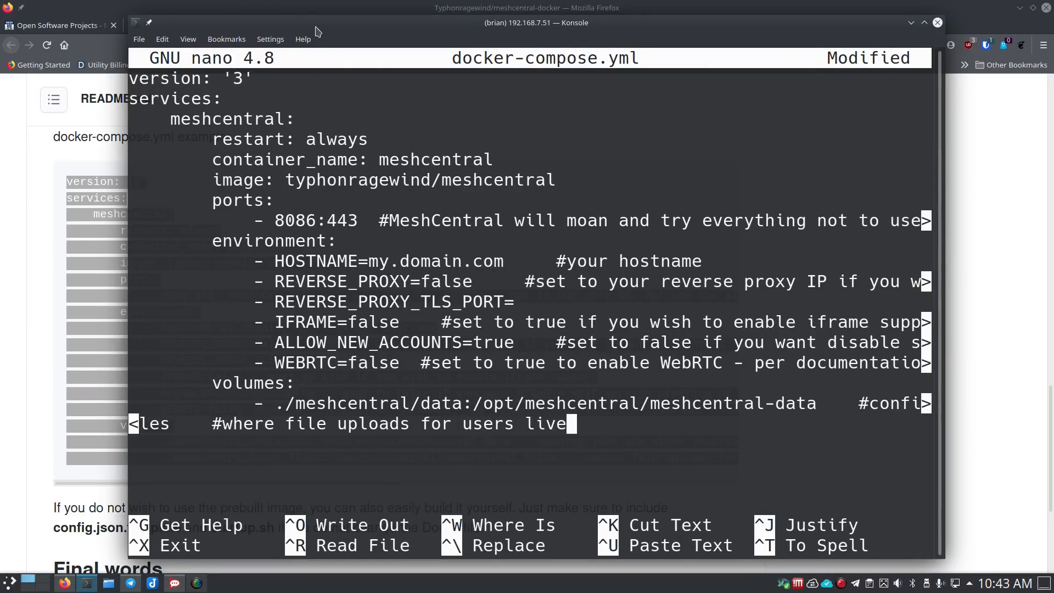
left_click_drag(318, 31, 238, 26)
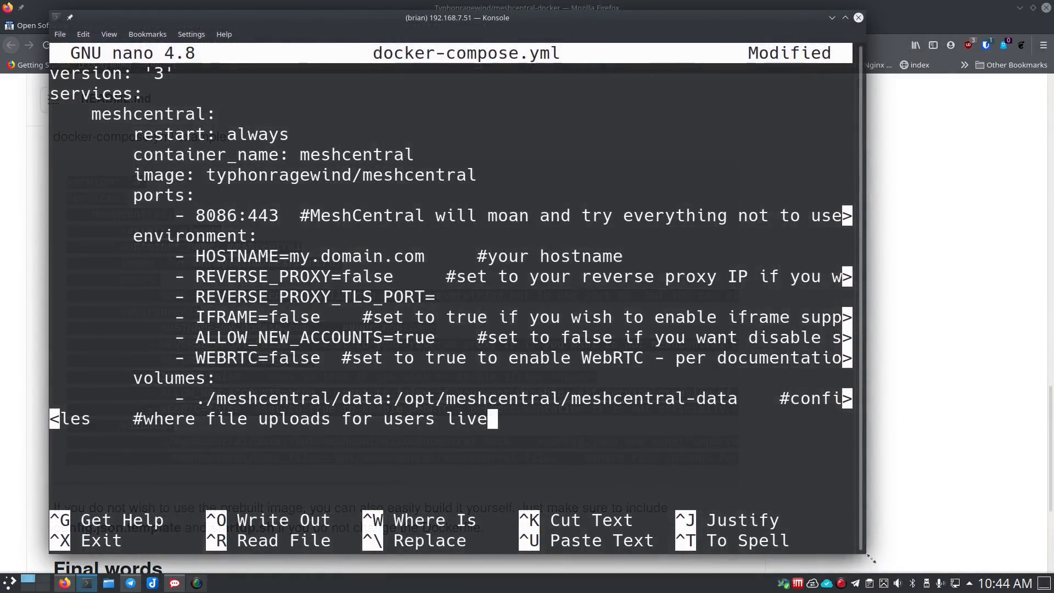
- Widen the Konsole window and highlight the 8086 host port on the ports line
left_click_drag(866, 550, 1029, 551)
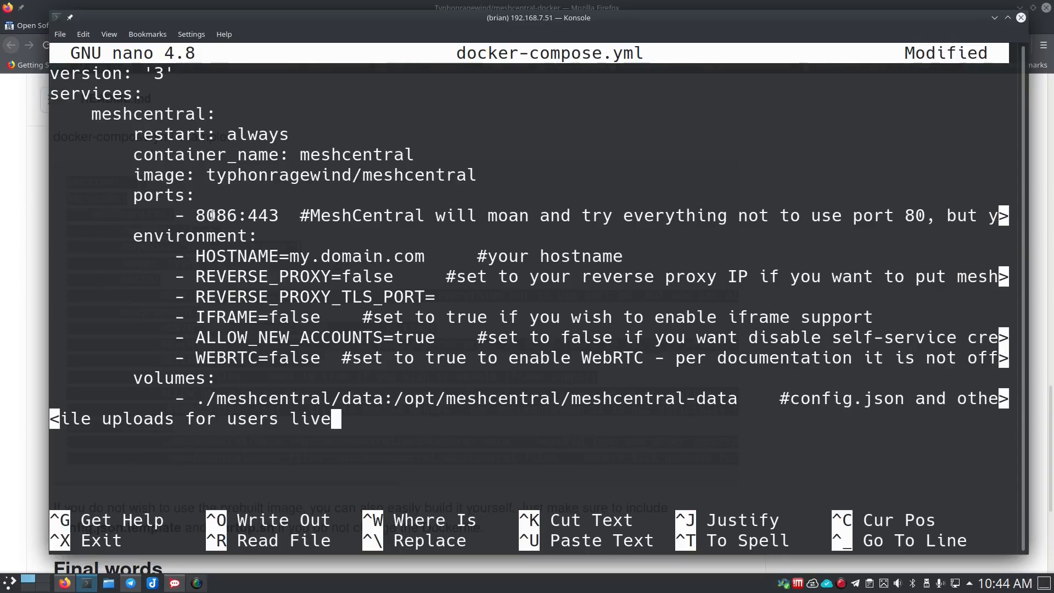
mouse_move(212, 215)
left_mouse_down()
mouse_move(230, 215)
mouse_move(198, 216)
left_mouse_up()
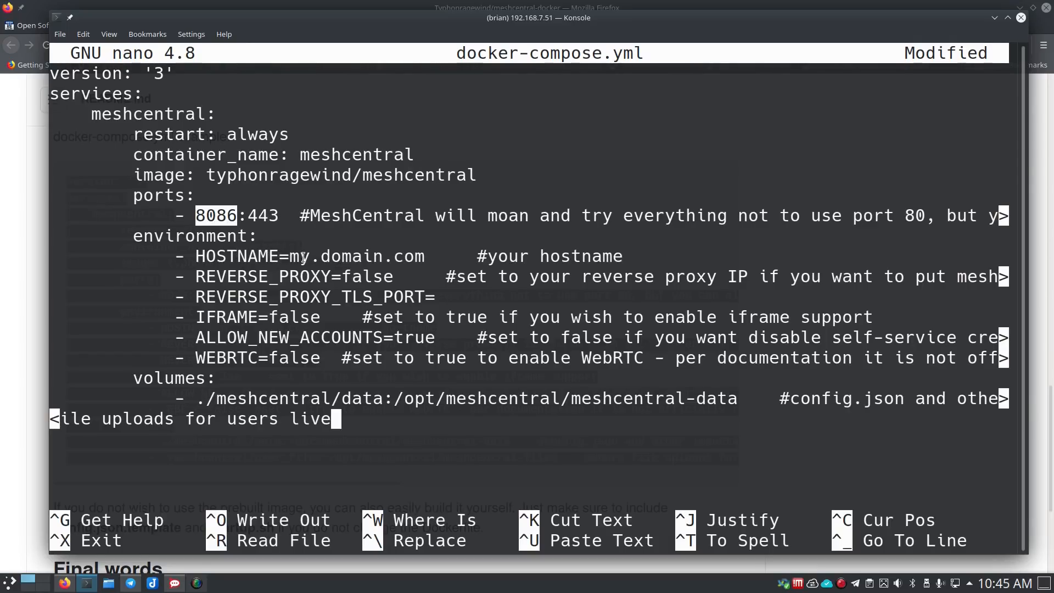
- Go to the HOSTNAME line and erase the placeholder my.domain.com
left_click(434, 255)
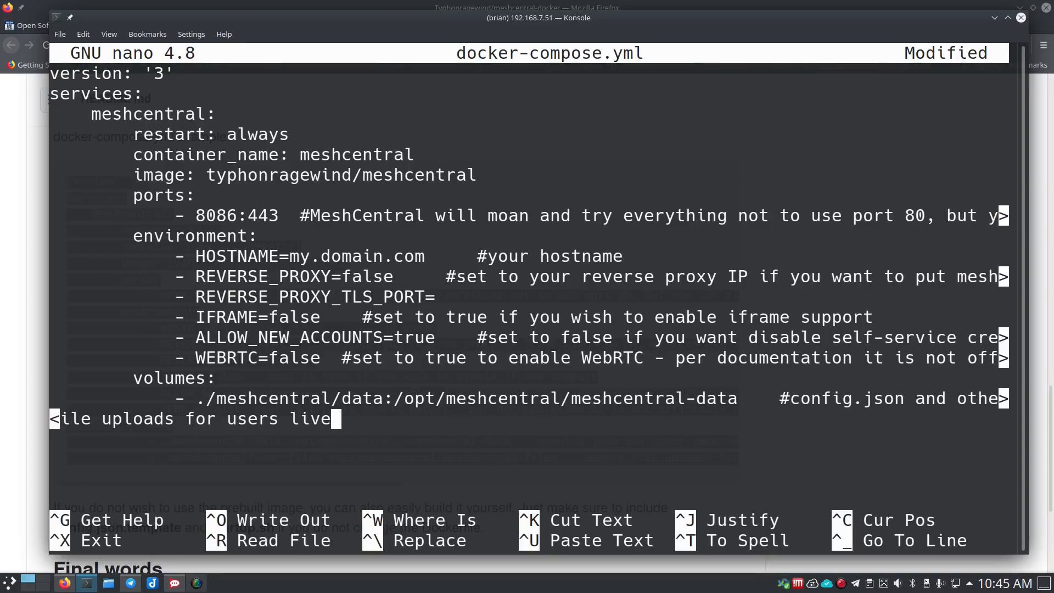
key("Return")
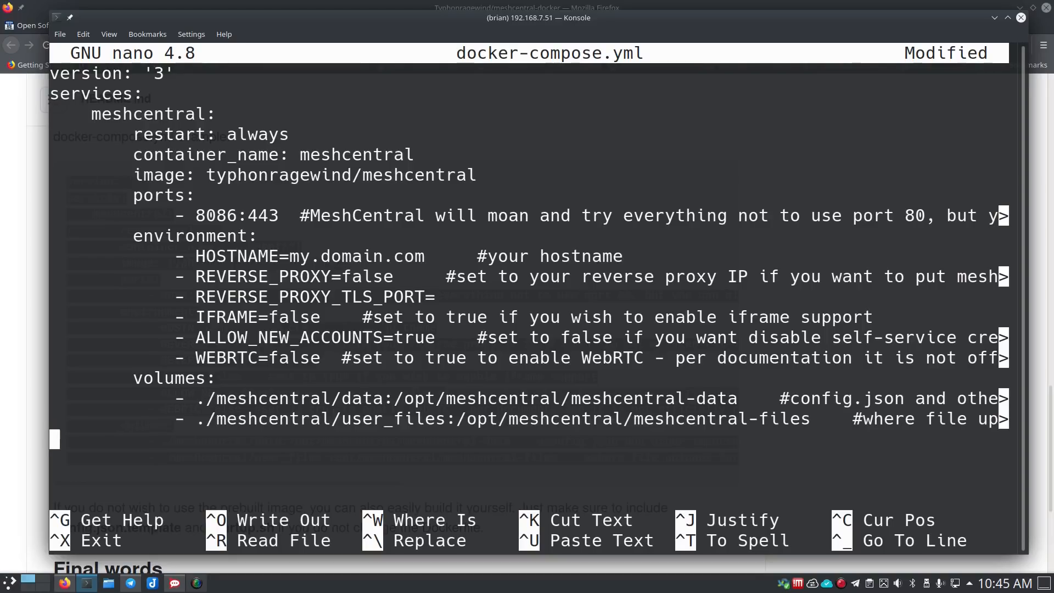
key("BackSpace")
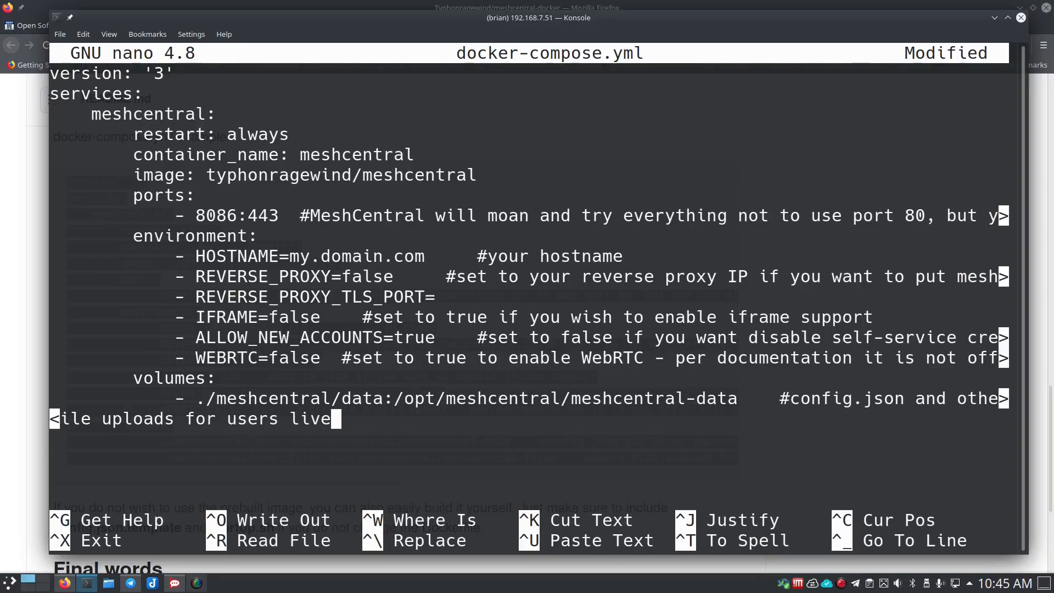
key("Return")
key("BackSpace")
key("Return")
key("Up")
key("Up")
key("Up")
key("Up")
key("Up")
key("Up")
key("Up")
key("Up")
key("Up")
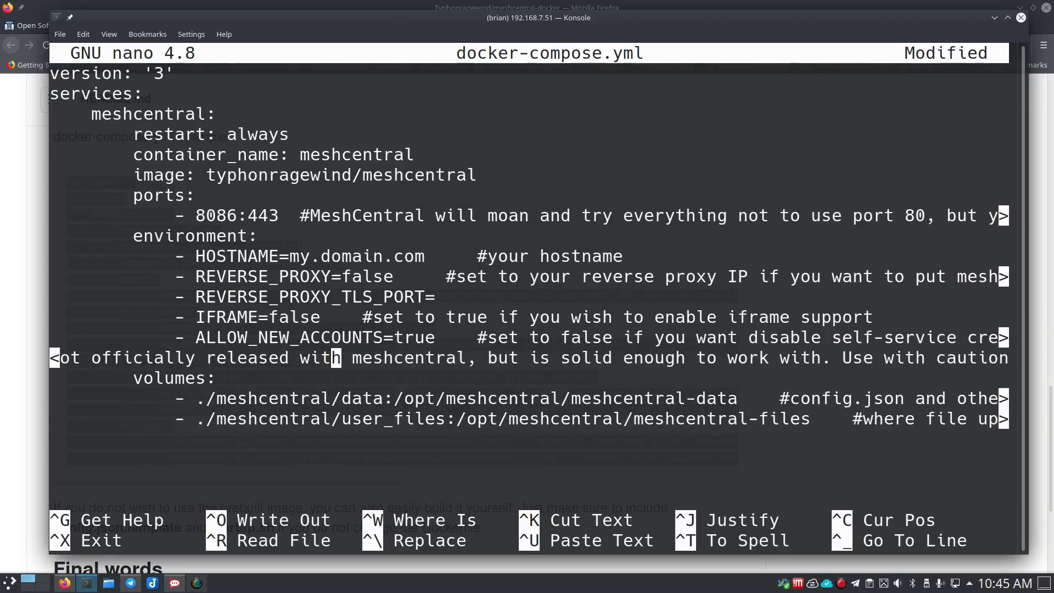
key("Left")
key("Left")
key("Left")
key("Left")
key("Left")
key("Left")
key("Left")
key("Left")
key("Left")
key("Left")
key("Left")
key("Left")
key("Left")
key("Left")
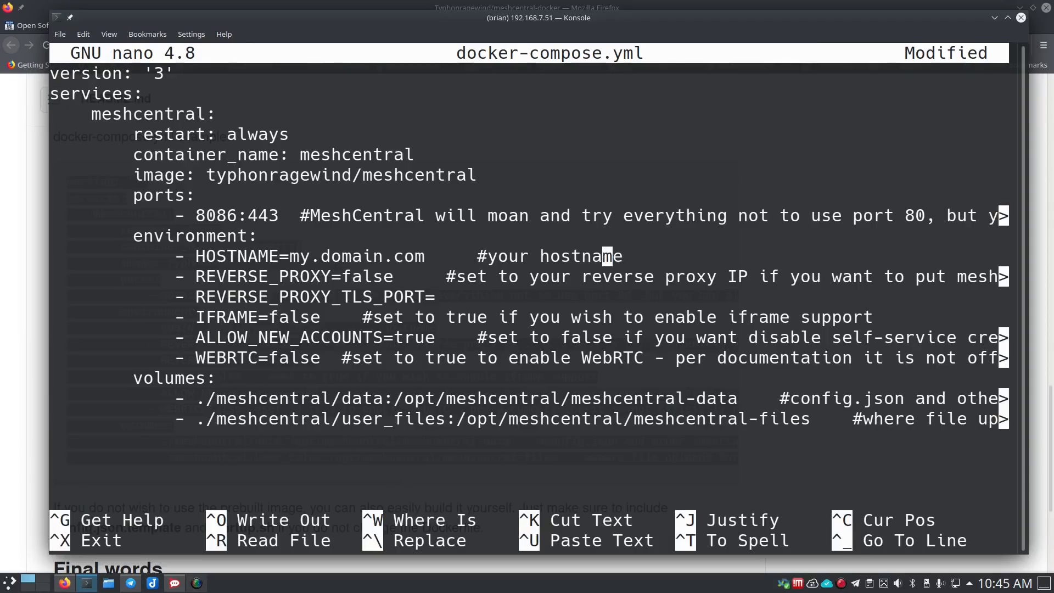
key("Left")
key("Left")
key("Left")
key("Left")
key("Left")
key("BackSpace")
key("BackSpace")
key("BackSpace")
key("BackSpace")
key("BackSpace")
key("BackSpace")
key("BackSpace")
key("BackSpace")
key("BackSpace")
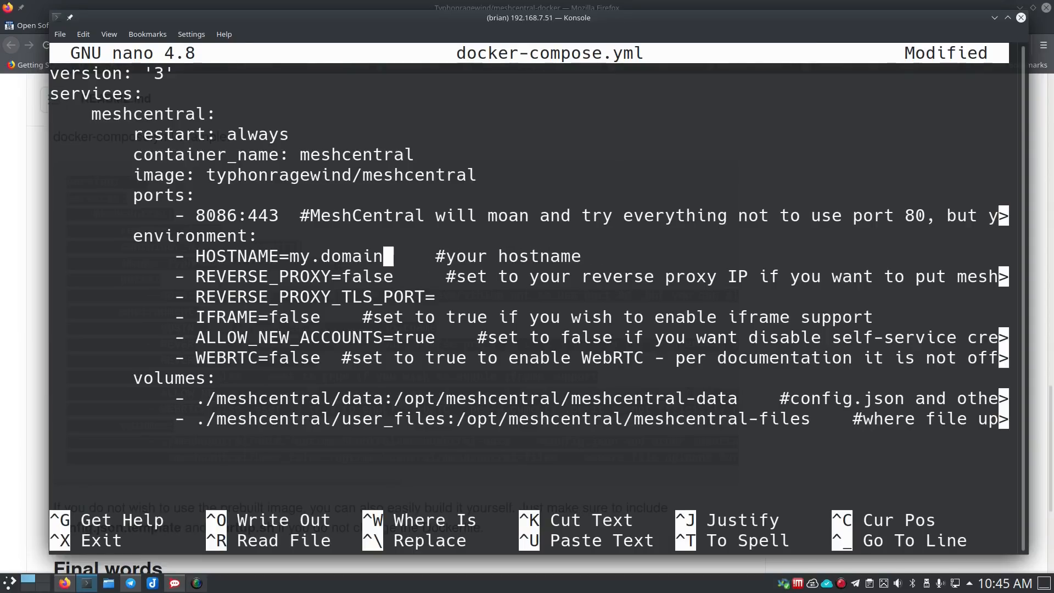
key("BackSpace")
key("BackSpace")
key("BackSpace")
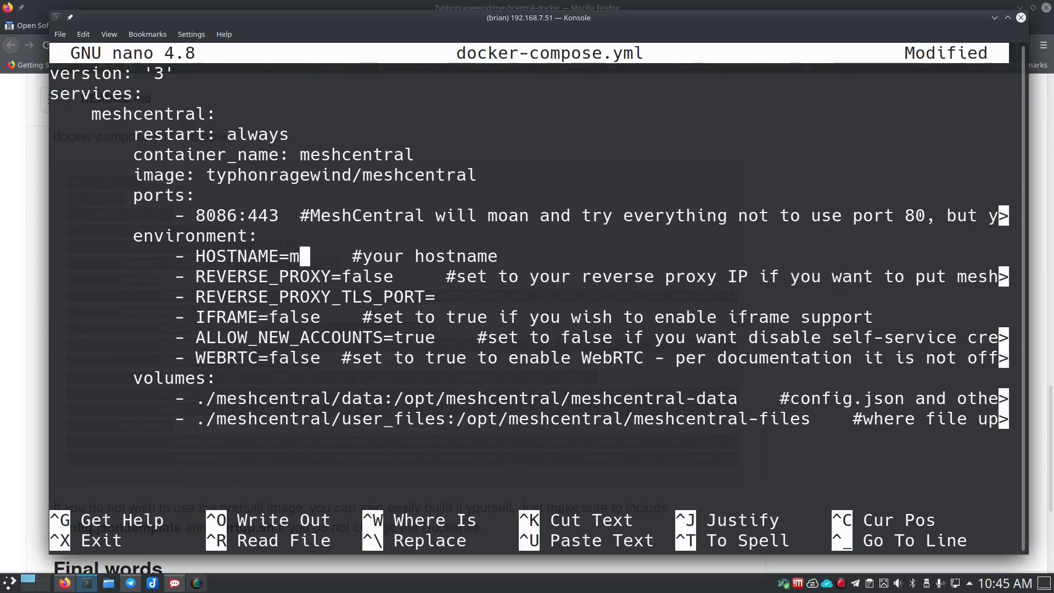
- Enter meshcentral.routemehome.org as the HOSTNAME, then move to the REVERSE_PROXY value
type("eshc")
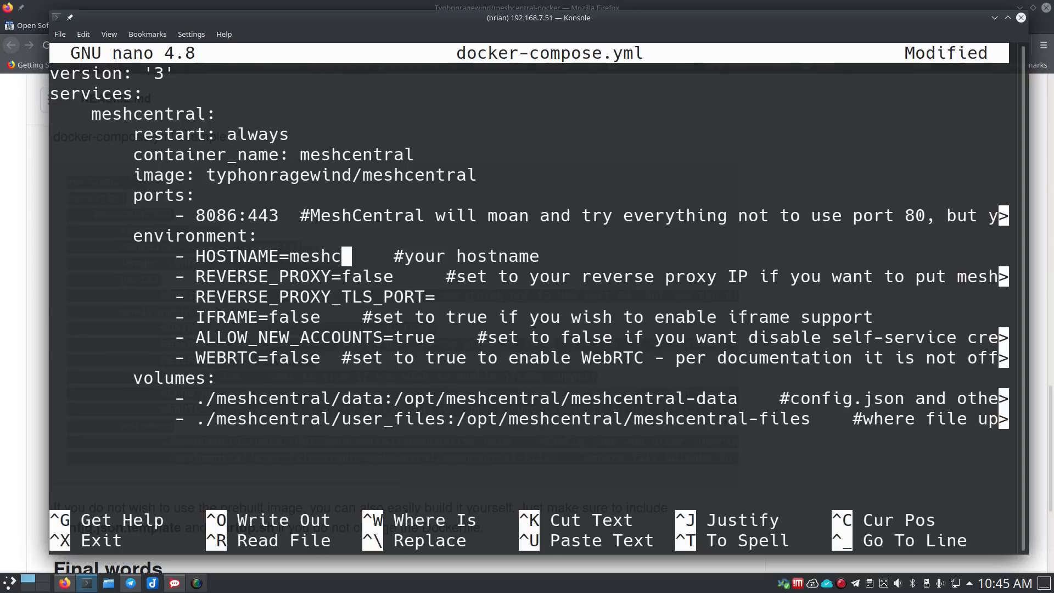
type("entr")
type(",")
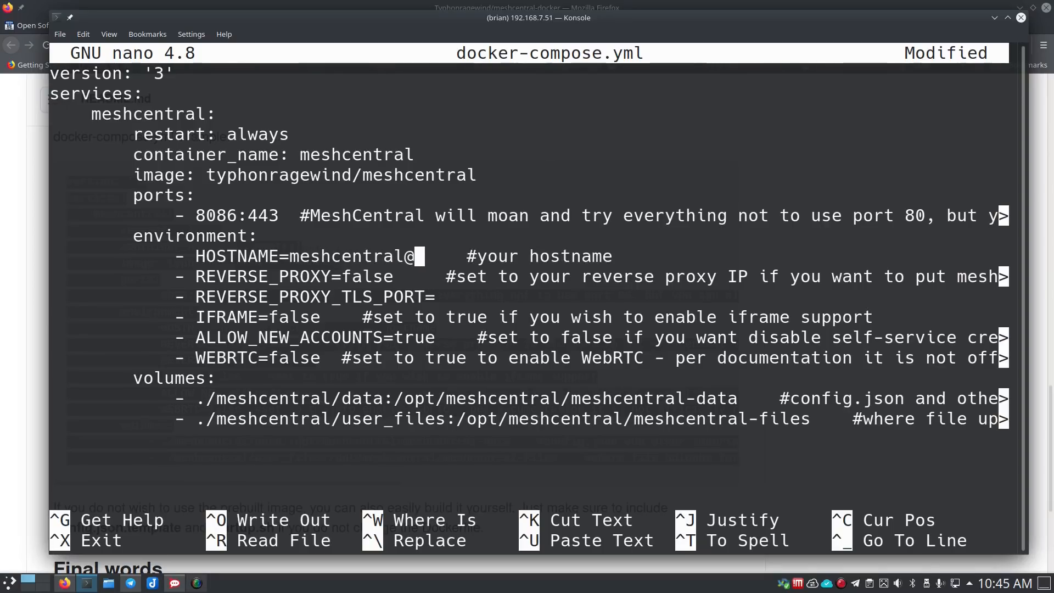
key("BackSpace")
type(".")
type("routemehome.or")
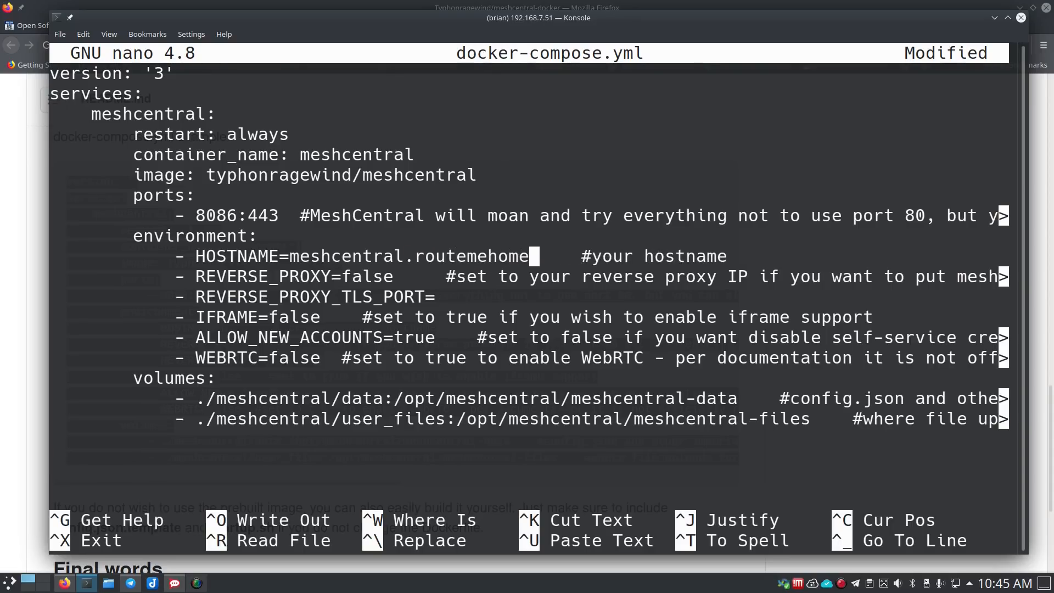
type("g")
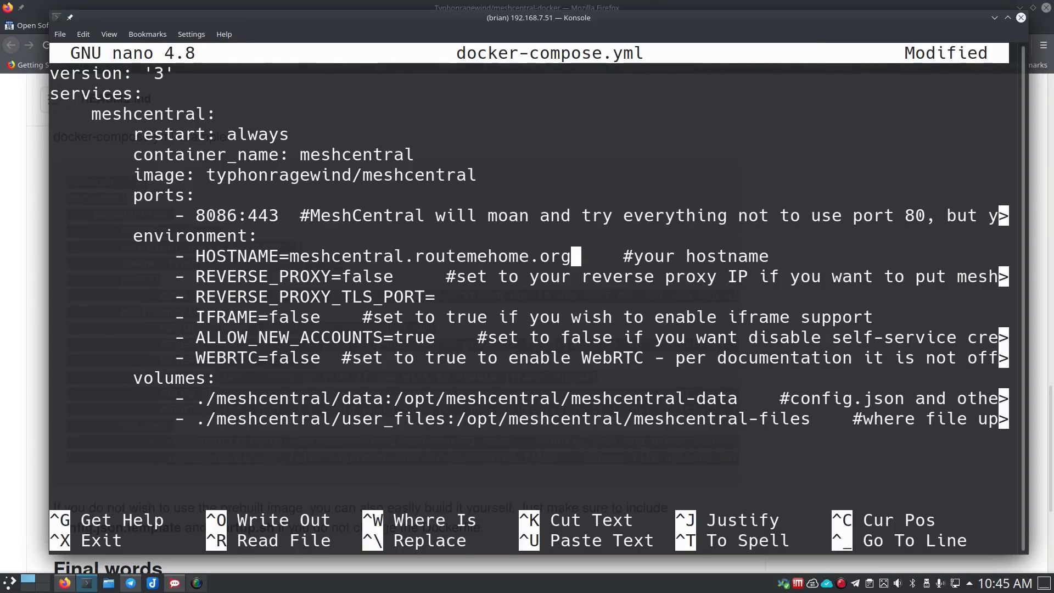
key("Down")
key("Left")
key("Left")
key("Left")
key("Up")
key("Left")
key("Left")
key("Left")
key("Left")
key("Left")
key("Left")
key("Left")
key("Left")
key("Left")
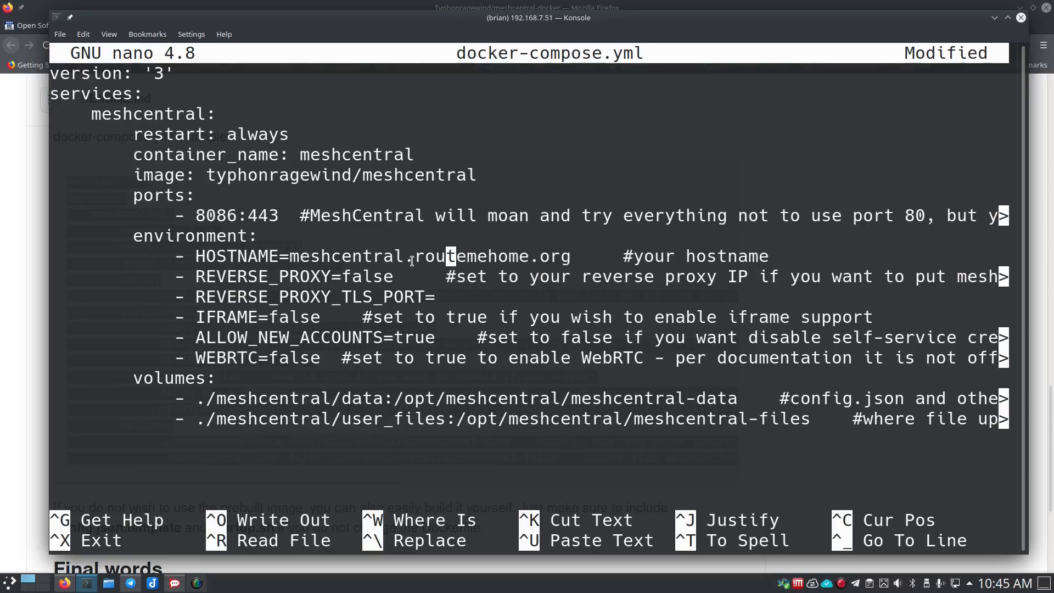
left_click_drag(415, 256, 570, 256)
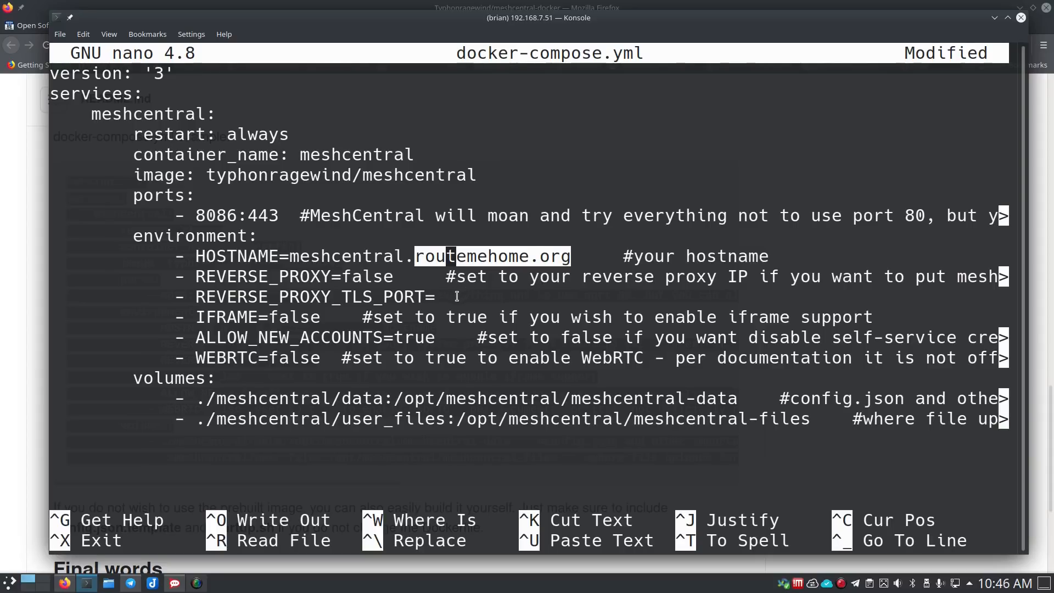
left_click(411, 255)
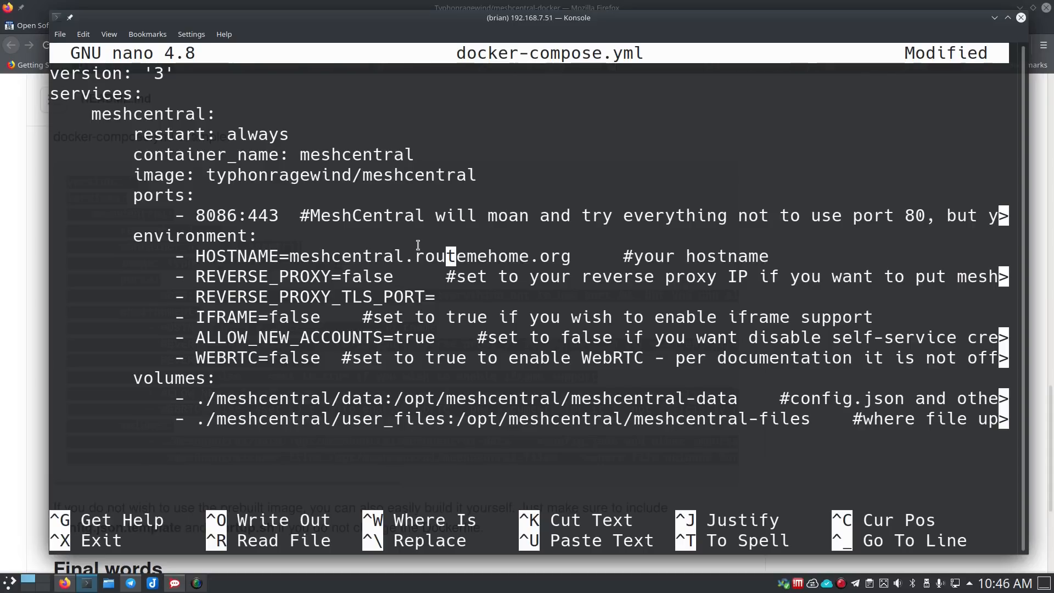
key("Down")
key("Left")
key("Left")
key("Left")
key("Left")
key("Left")
key("Left")
key("Left")
key("Left")
key("Left")
key("Left")
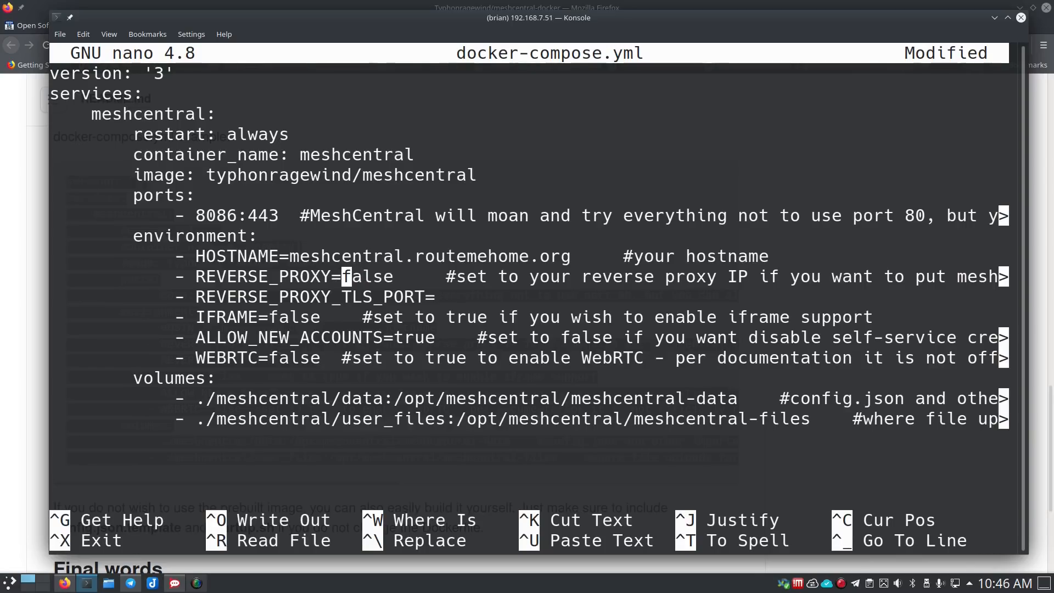
- Set REVERSE_PROXY to 192.168.7.125 and REVERSE_PROXY_TLS_PORT to 443
key("Right")
key("Right")
key("Right")
key("Right")
key("Right")
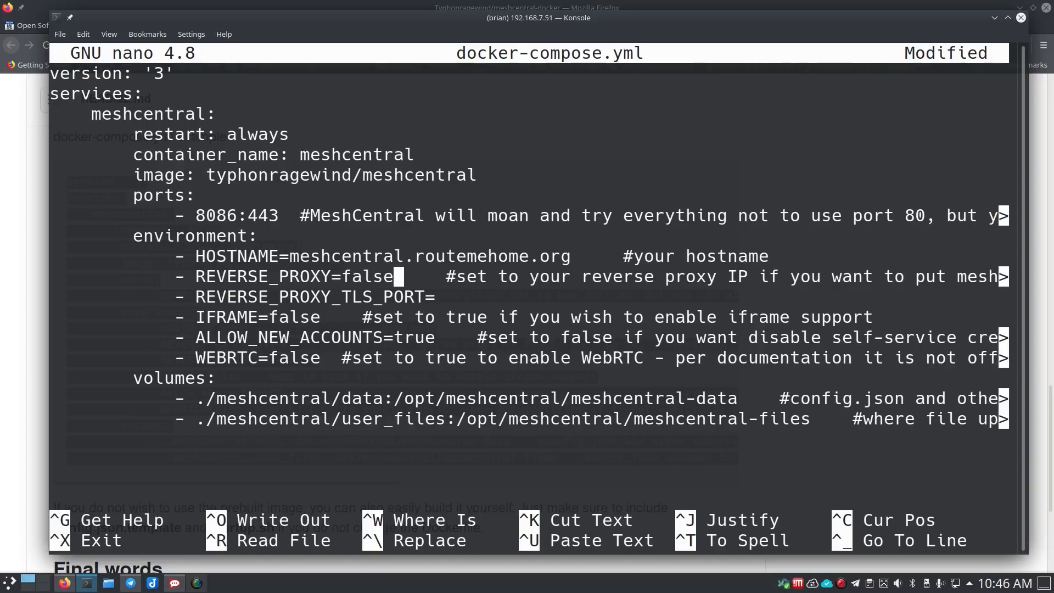
key("BackSpace")
key("BackSpace")
key("BackSpace")
key("BackSpace")
key("BackSpace")
type("t")
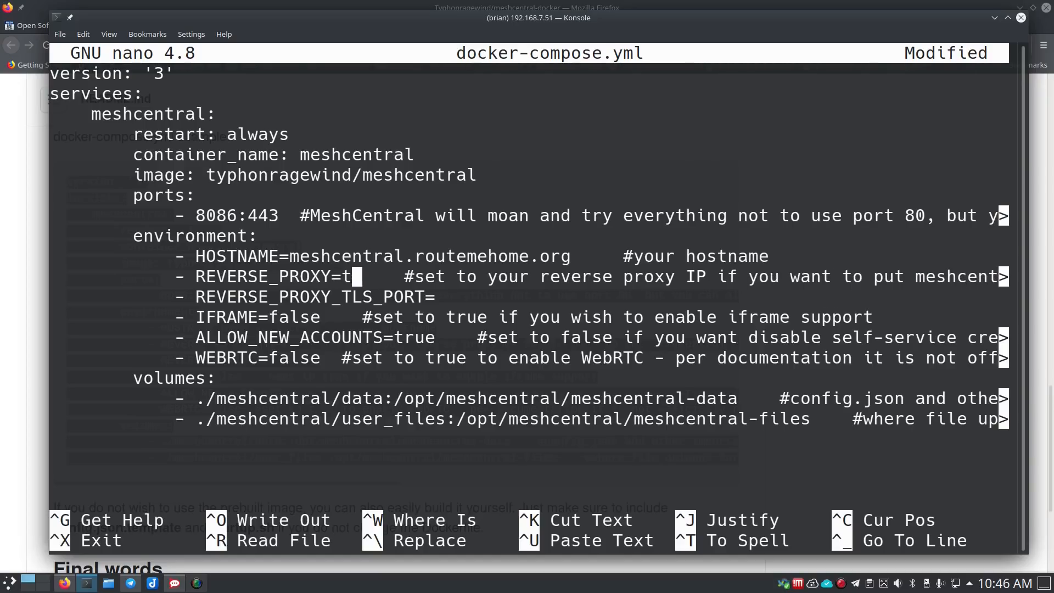
key("BackSpace")
type("192.1")
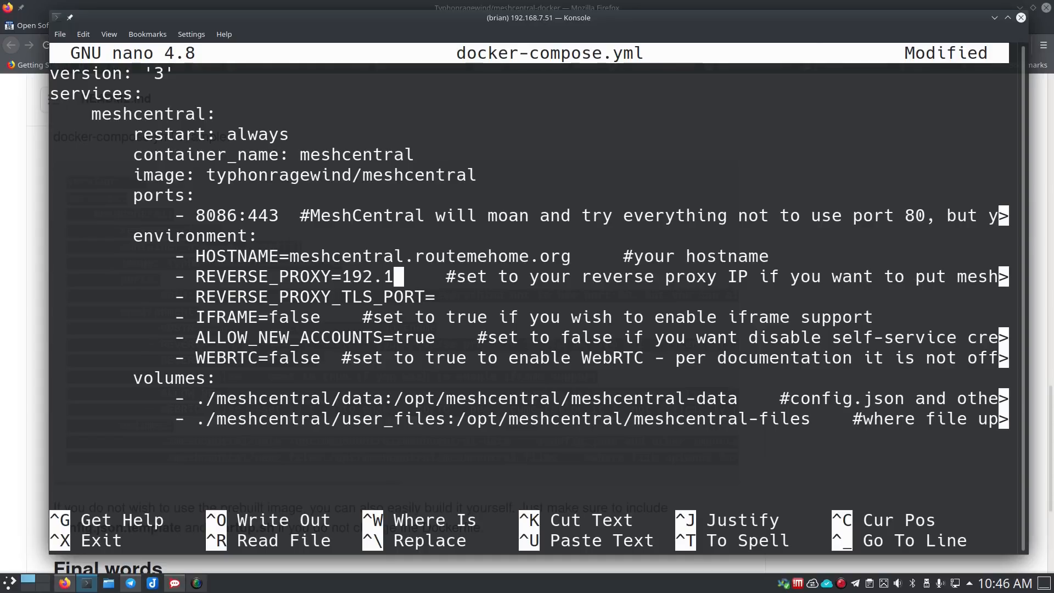
type("68.7.125")
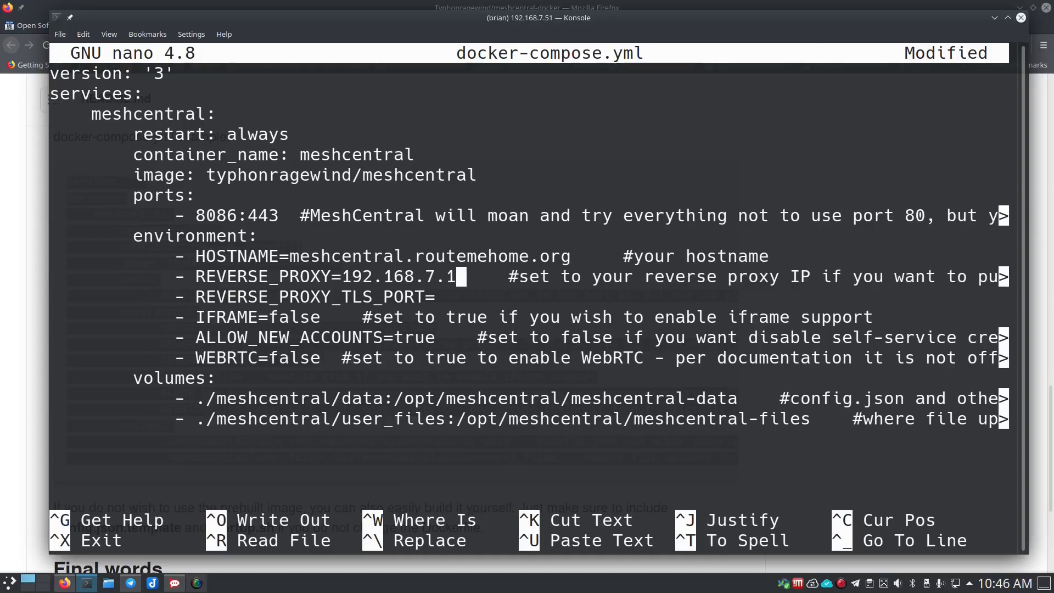
key("Down")
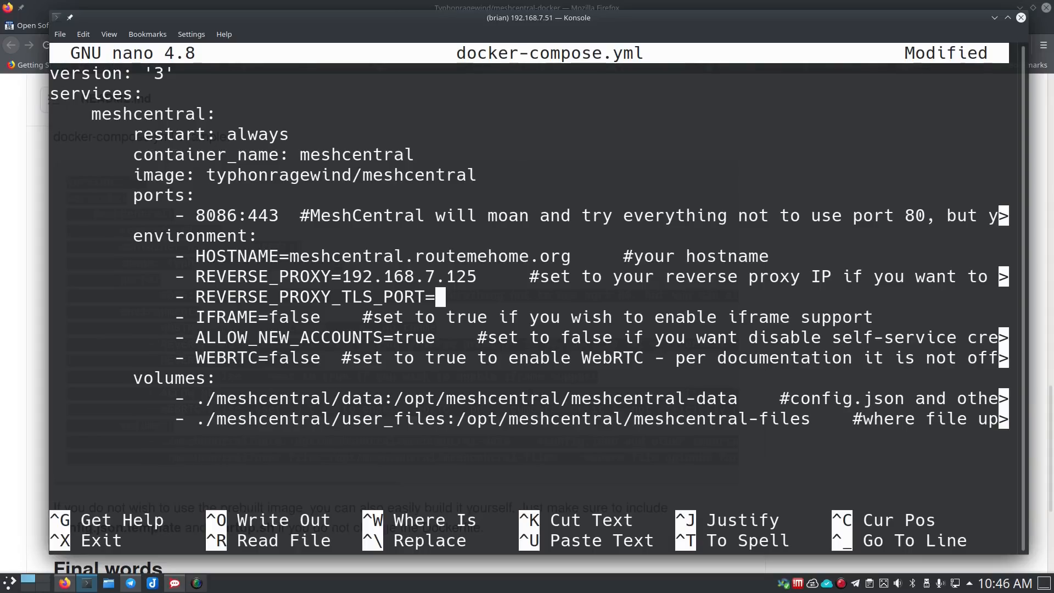
type("443")
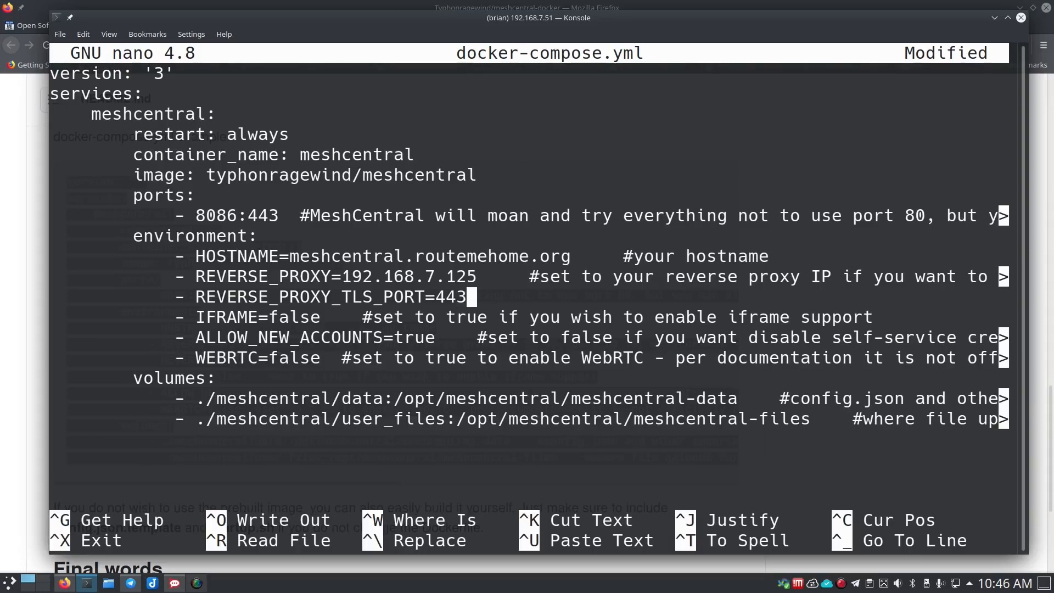
- Set ALLOW_NEW_ACCOUNTS to false and WEBRTC to true
key("Down")
key("Left")
key("Left")
key("Left")
key("Left")
key("Left")
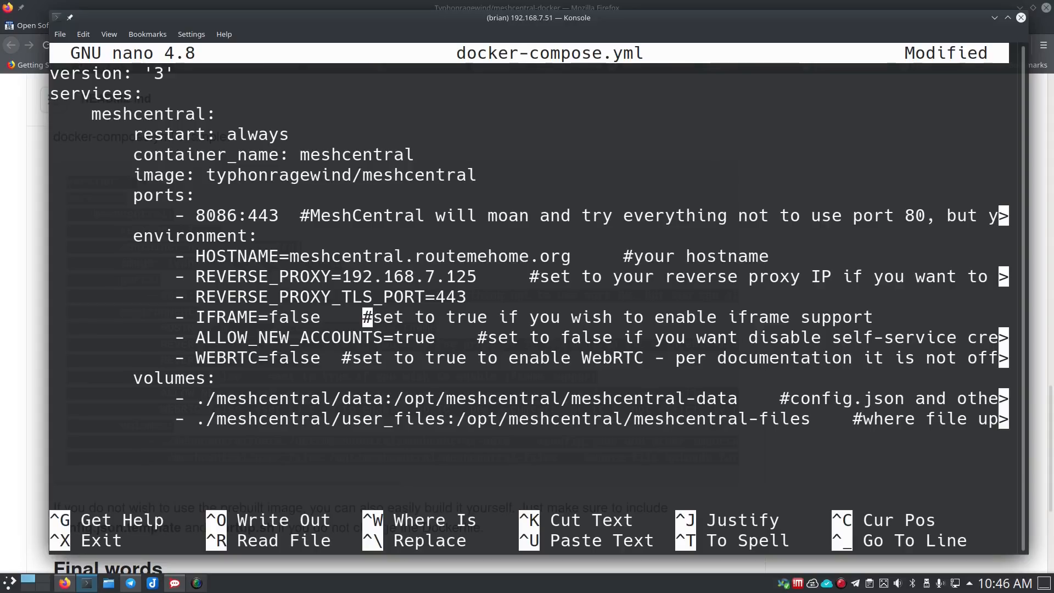
key("Left")
key("Left")
key("Left")
key("Left")
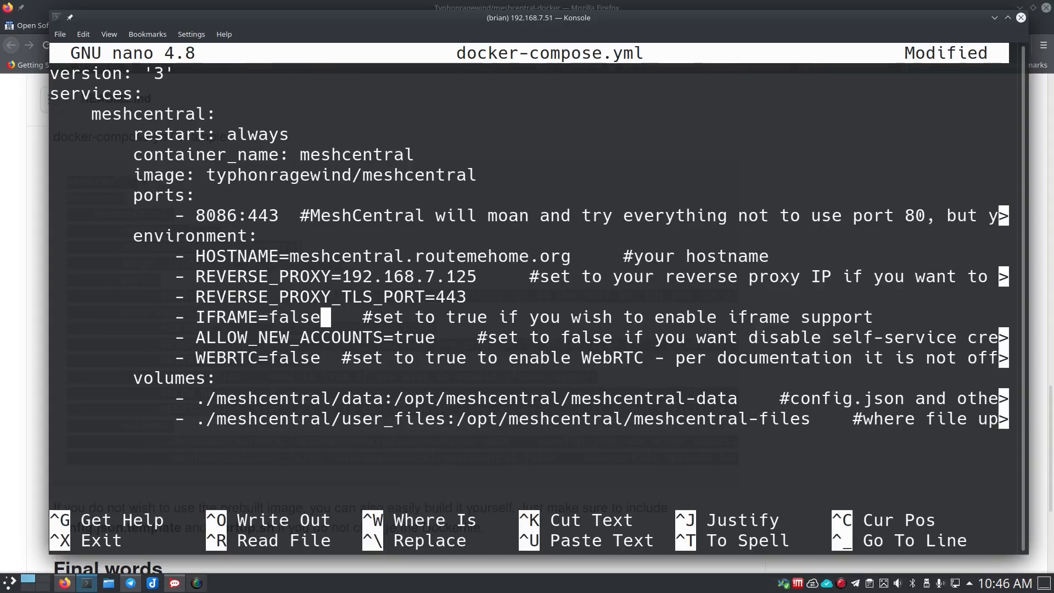
key("Down")
key("Right")
key("Right")
key("Right")
key("Right")
key("Right")
key("Right")
key("Right")
key("Right")
key("Right")
key("Right")
key("Right")
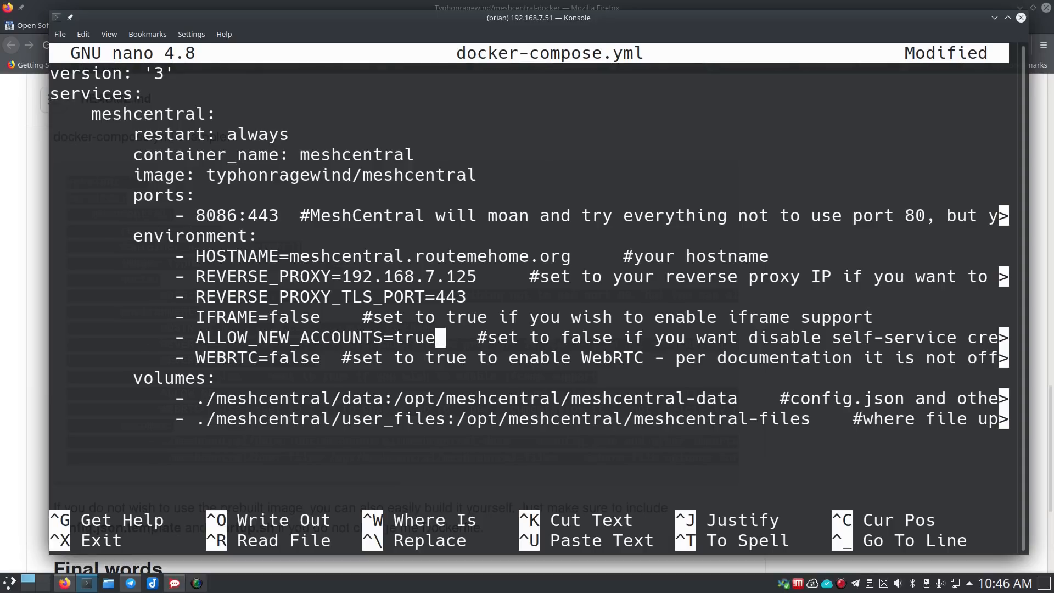
key("BackSpace")
key("BackSpace")
key("BackSpace")
key("BackSpace")
type("false")
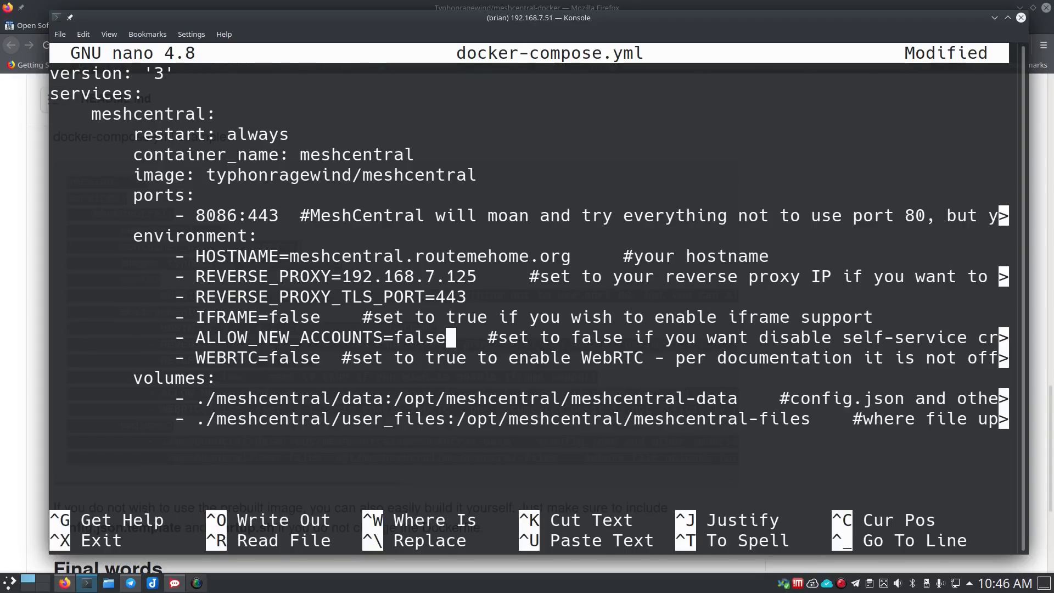
key("Down")
key("Left")
key("Left")
key("Left")
key("Right")
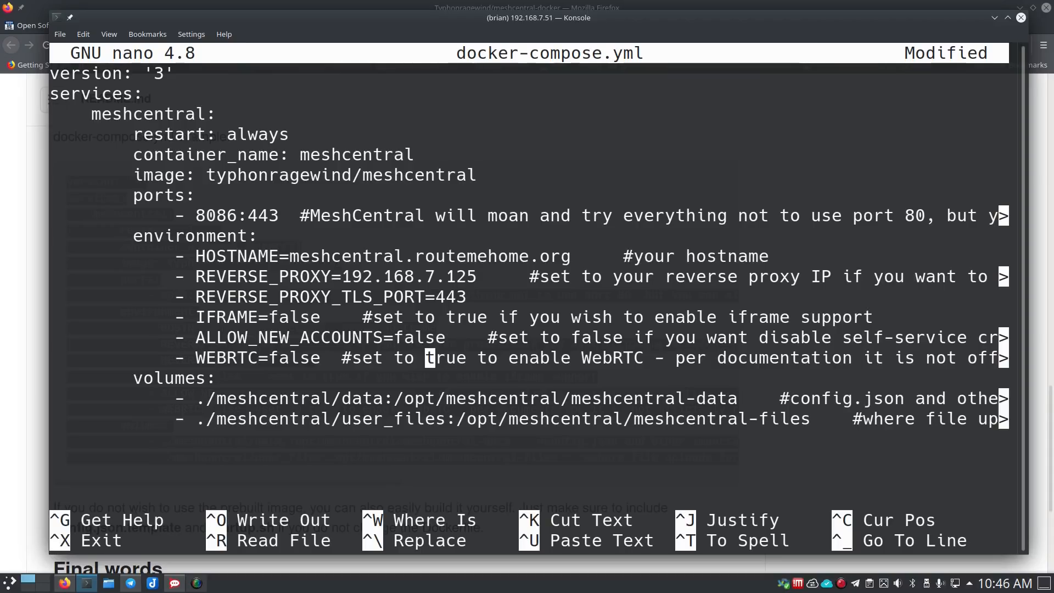
key("Up")
key("Right")
key("Right")
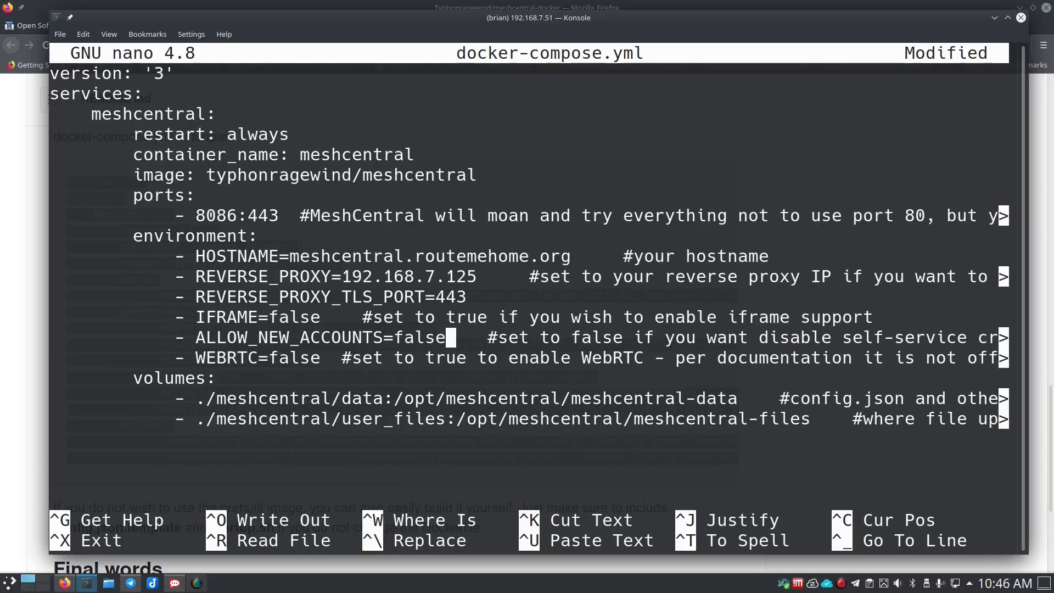
key("Down")
key("Left")
key("Left")
key("Left")
key("Left")
key("Left")
key("Left")
key("Left")
key("Left")
key("Left")
key("Left")
key("Left")
key("Left")
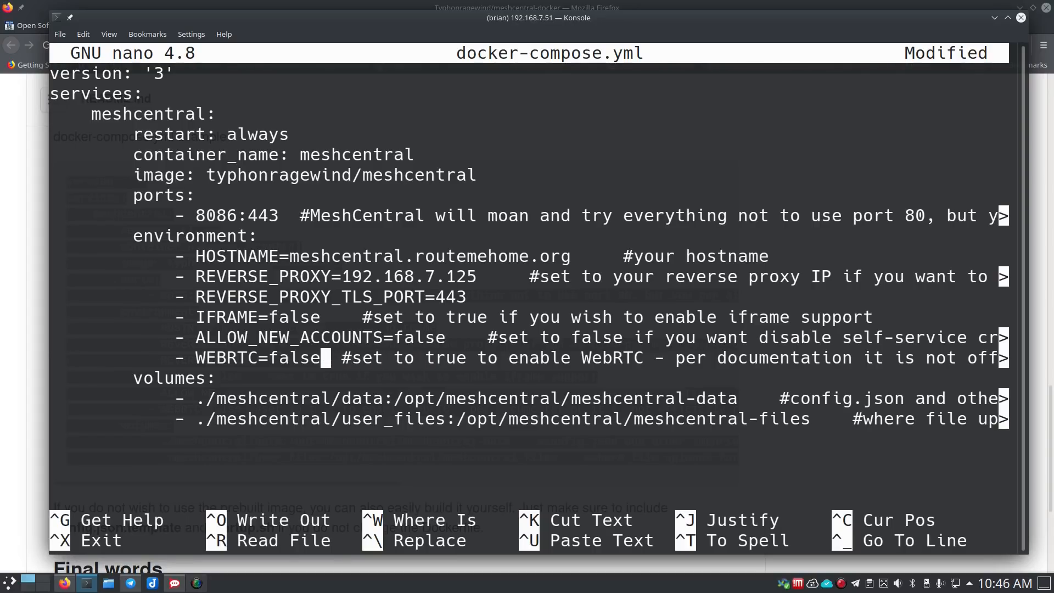
key("BackSpace")
key("BackSpace")
key("BackSpace")
key("BackSpace")
key("BackSpace")
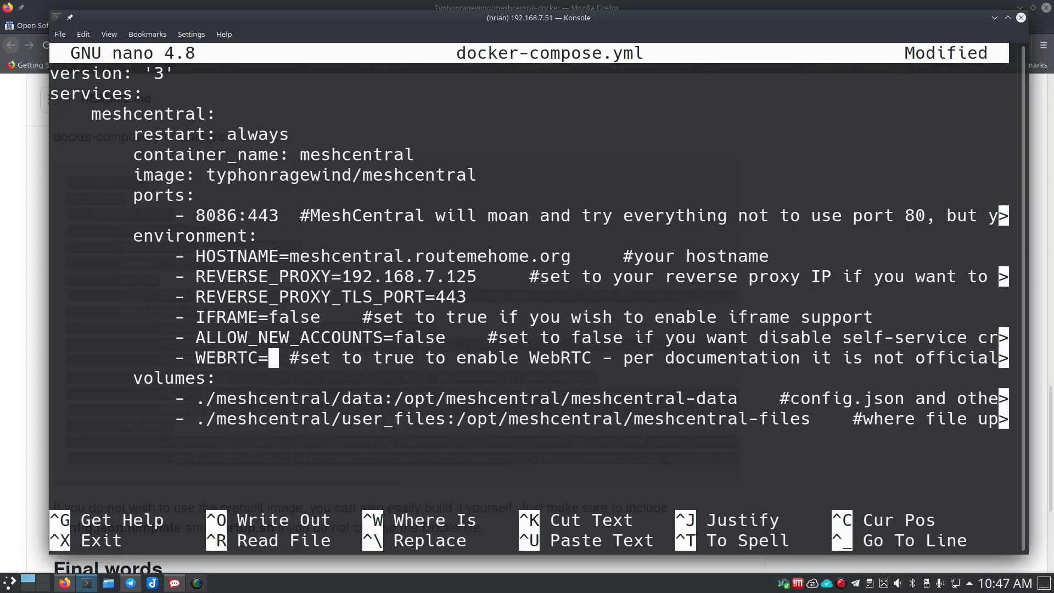
type("true")
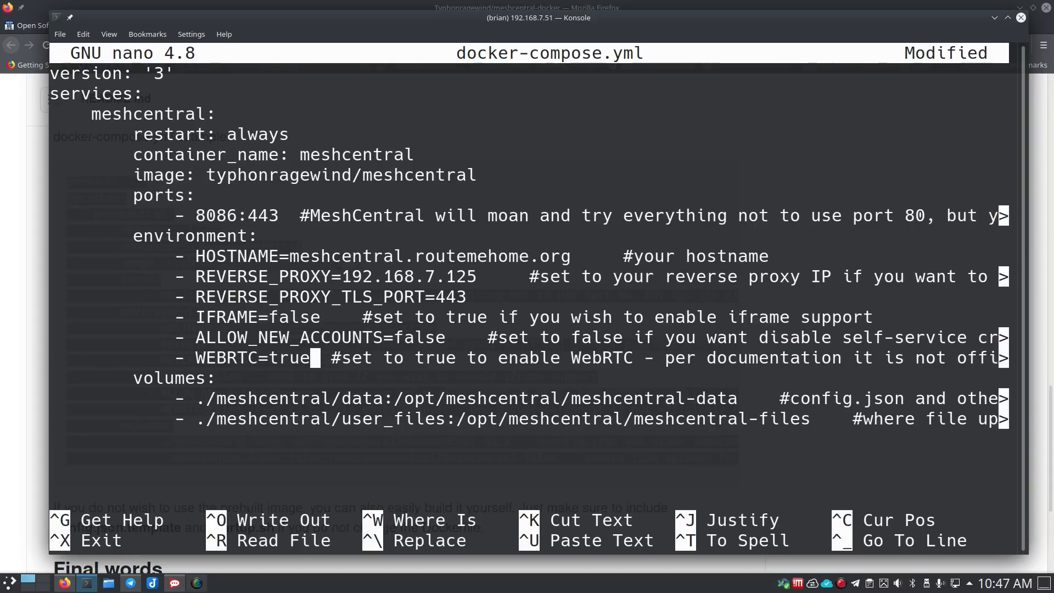
- Check the data and user_files volume paths in the compose file
key("Right")
key("Right")
key("Down")
key("Up")
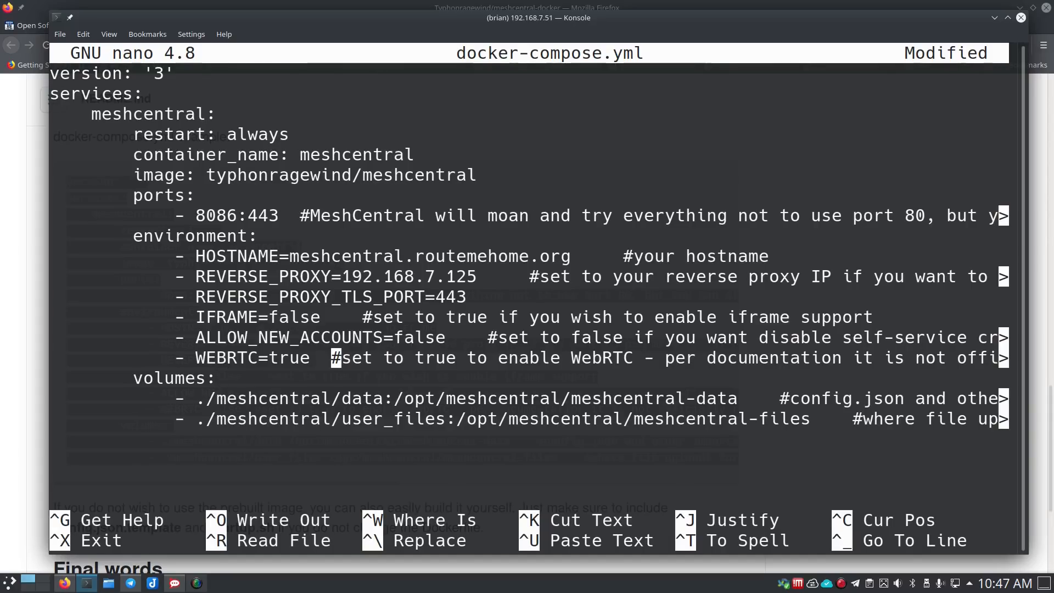
key("Down")
key("Down")
key("Right")
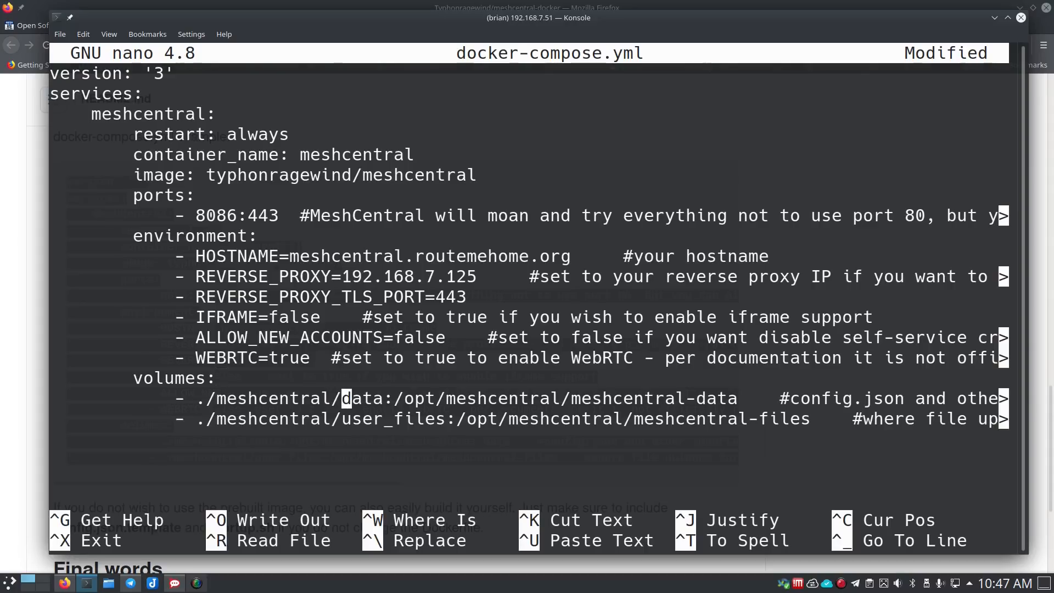
key("Right")
key("Right")
key("Right")
key("Right")
key("Left")
key("Left")
key("Left")
key("Left")
key("Left")
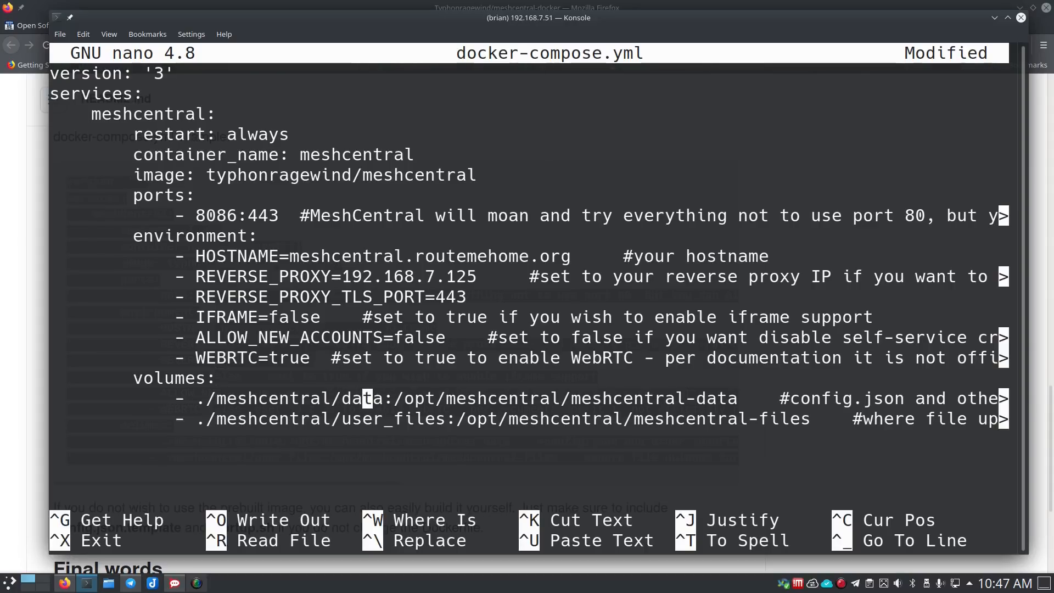
key("Left")
key("Left")
key("Left")
key("Left")
key("Left")
key("Left")
key("Left")
key("Left")
key("Left")
key("Left")
key("Left")
key("Left")
key("Left")
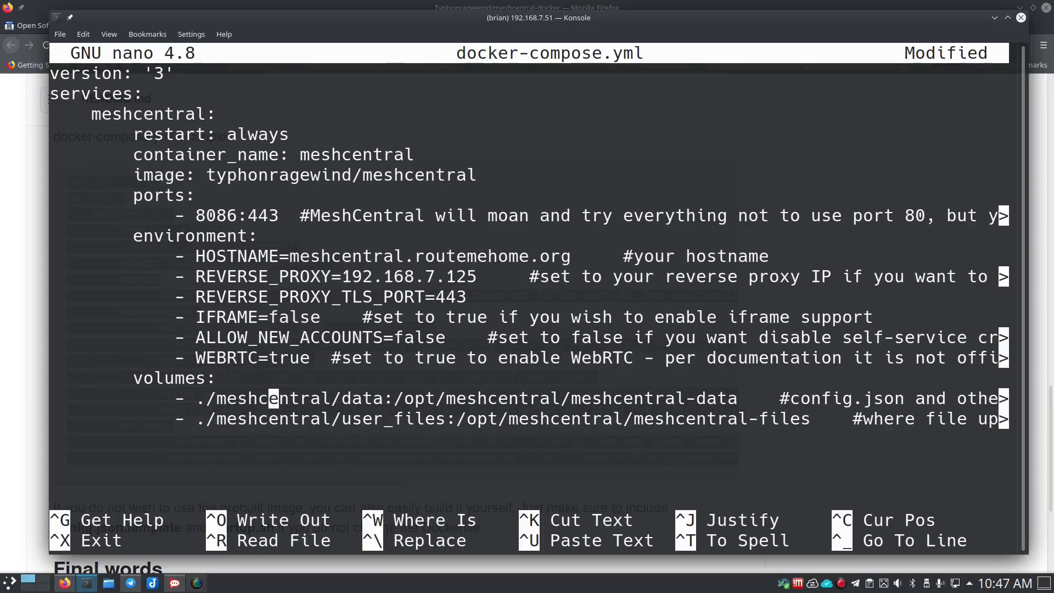
key("Right")
key("Right")
key("Left")
key("Left")
key("Right")
key("Right")
key("Right")
key("Right")
key("Right")
key("Right")
key("Right")
key("Right")
key("Right")
key("Right")
key("Right")
key("Right")
key("Right")
key("Right")
key("Down")
key("Right")
key("Left")
key("Left")
key("Left")
key("Left")
key("Up")
key("Left")
key("Left")
key("Left")
key("Left")
key("Down")
key("Down")
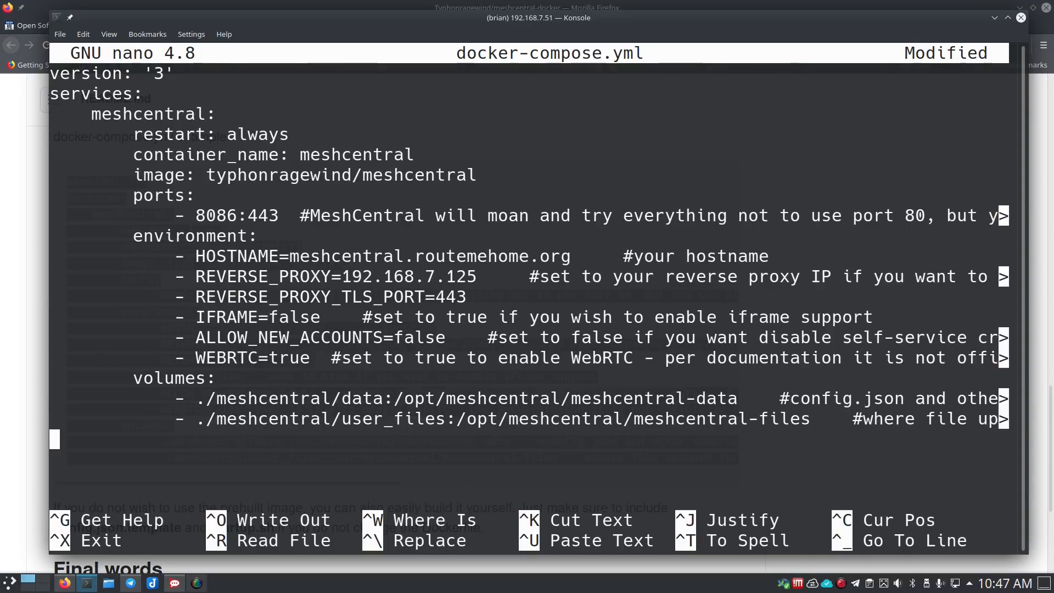
- Save docker-compose.yml and exit nano
key("ctrl+o")
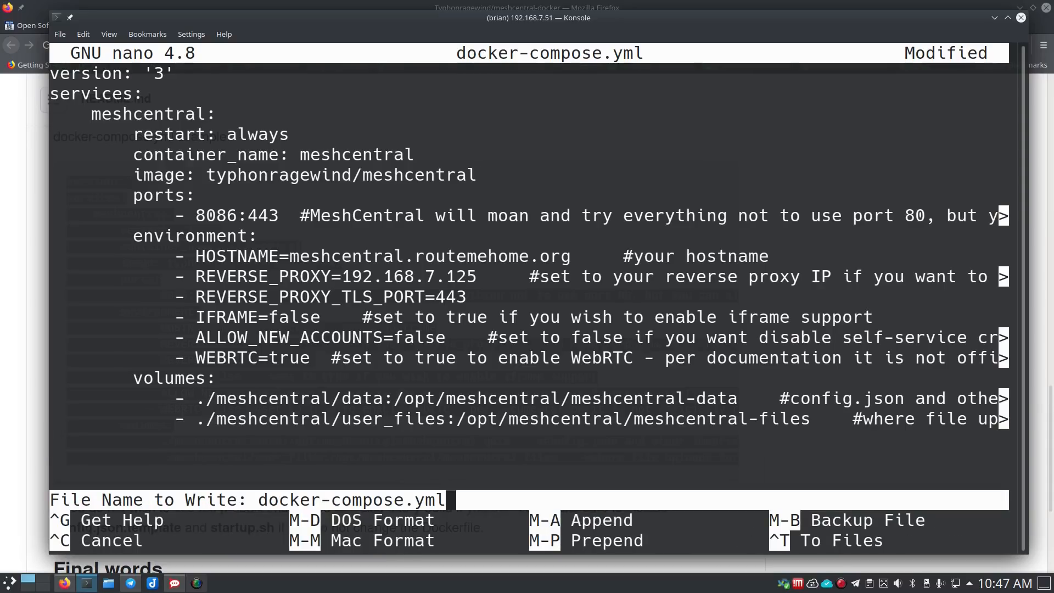
key("Return")
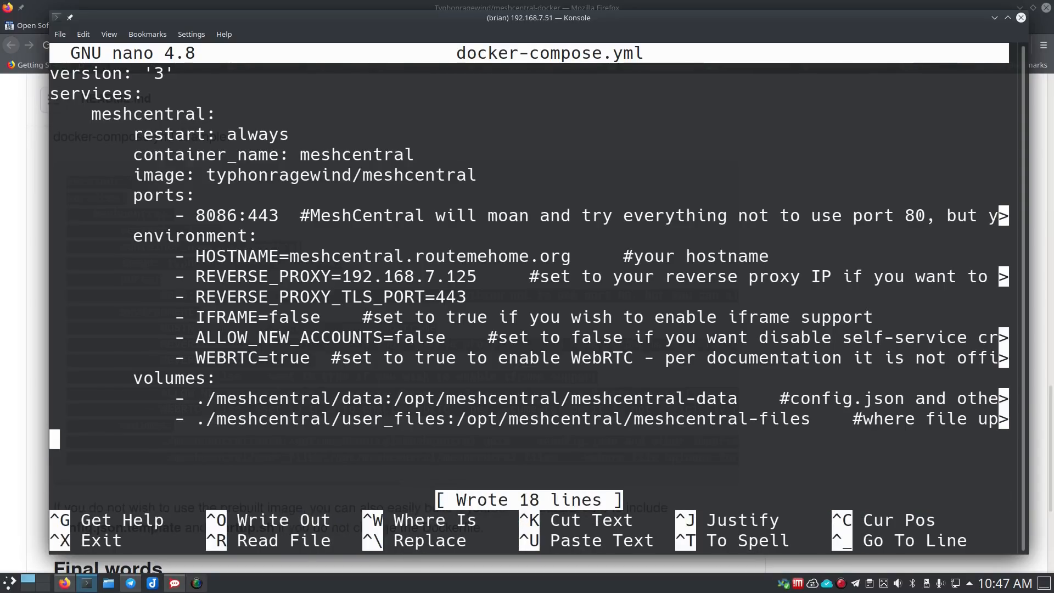
key("ctrl+x")
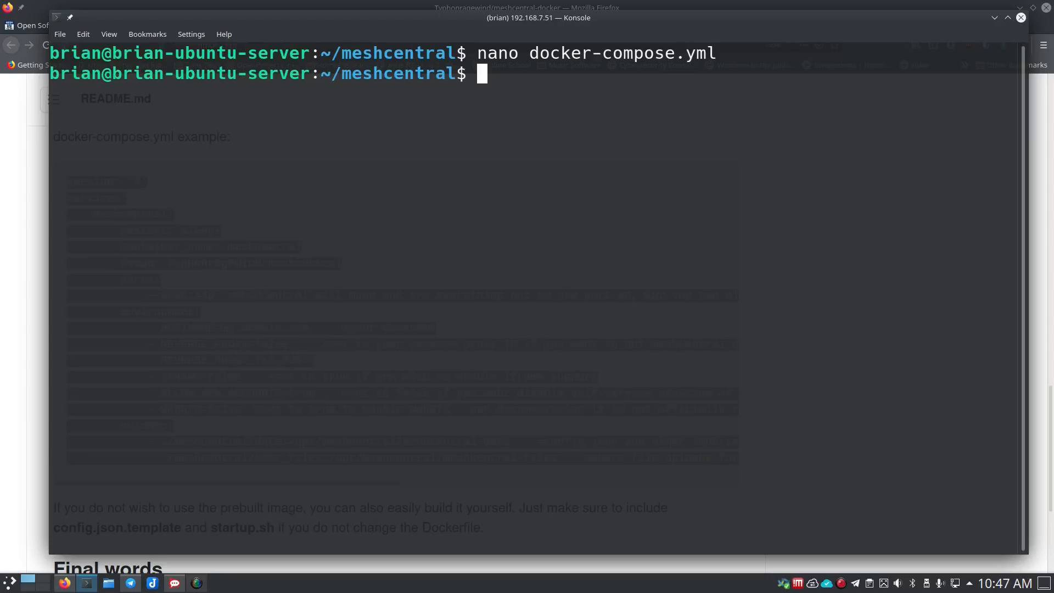
- Create a meshcentral data folder and list the directory to confirm it
type("mkdire")
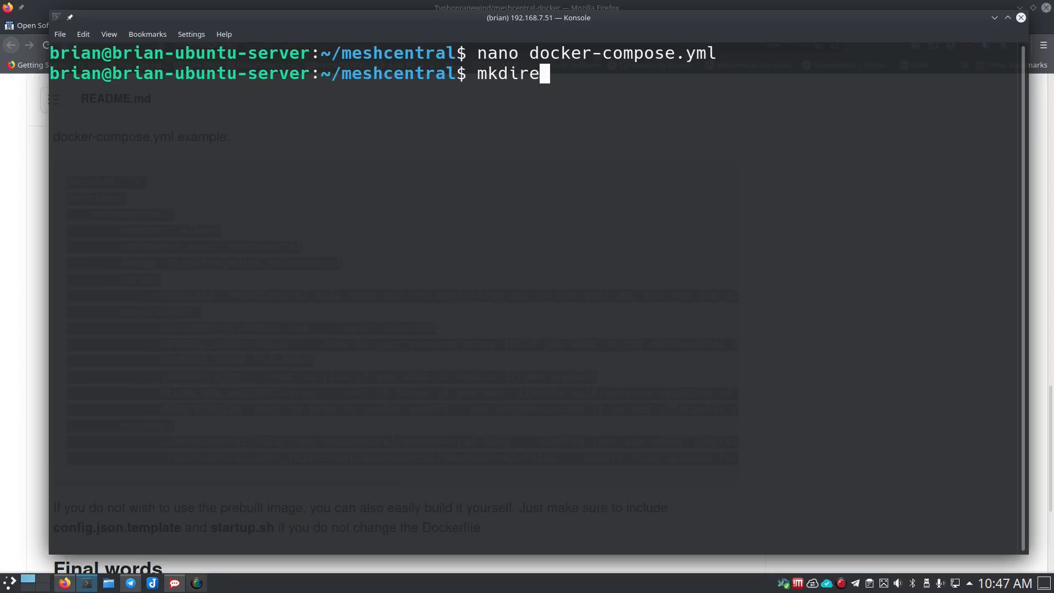
key("BackSpace")
type("meshcen")
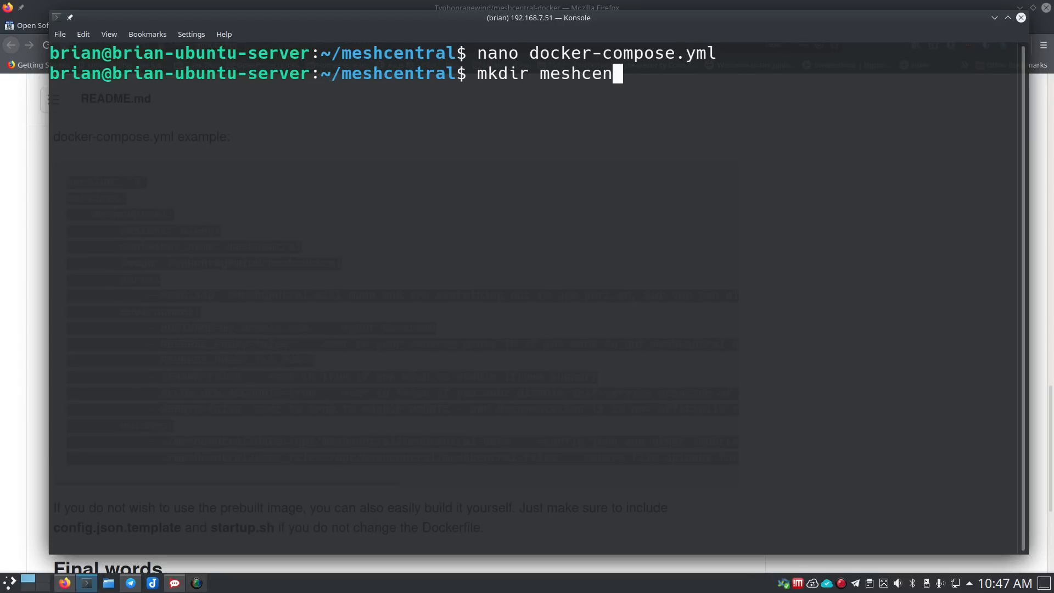
type("tral")
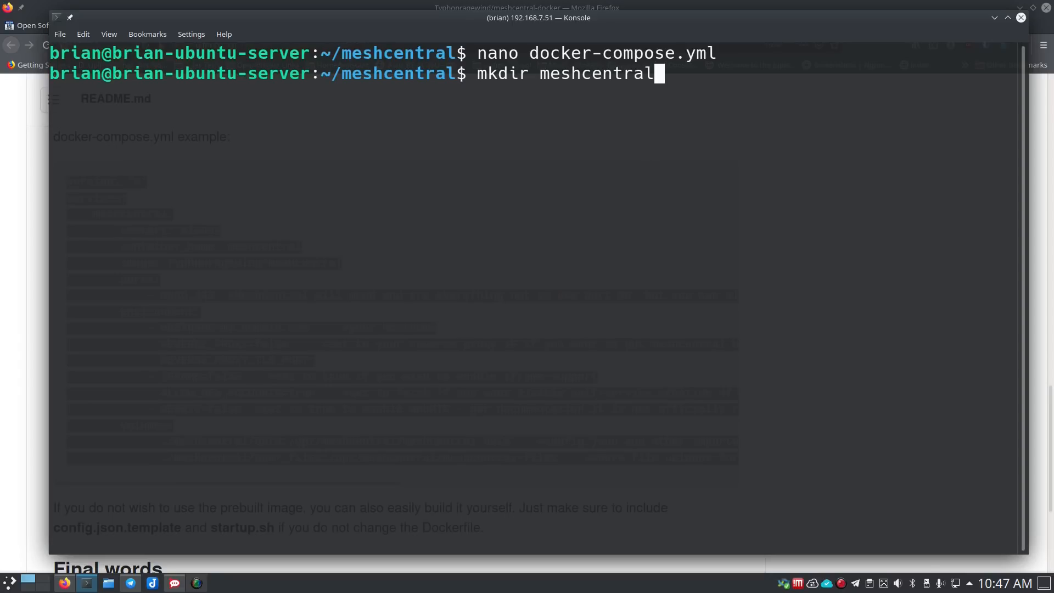
key("Return")
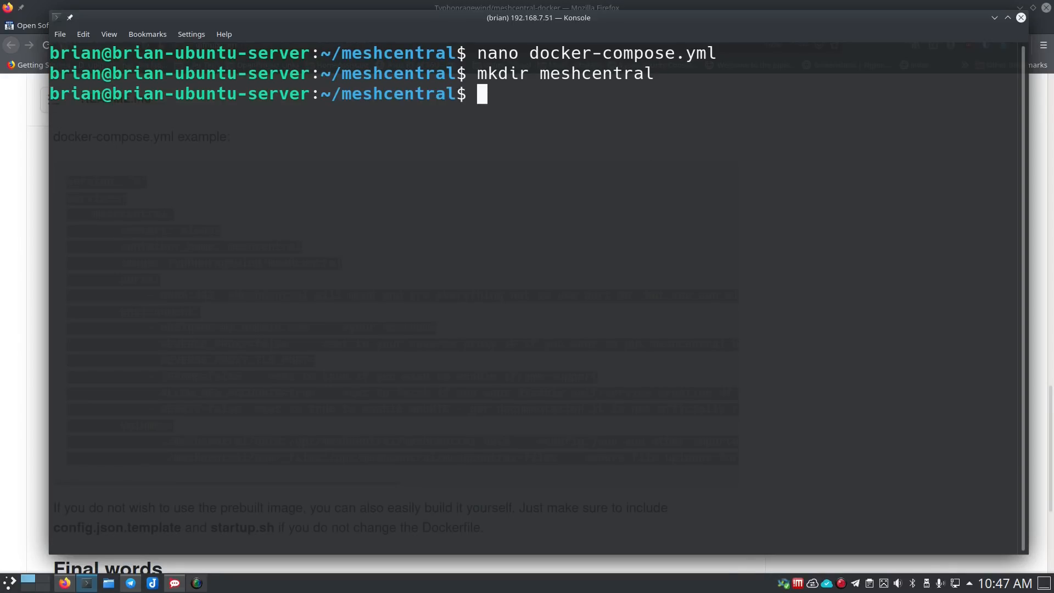
type("ls")
key("Return")
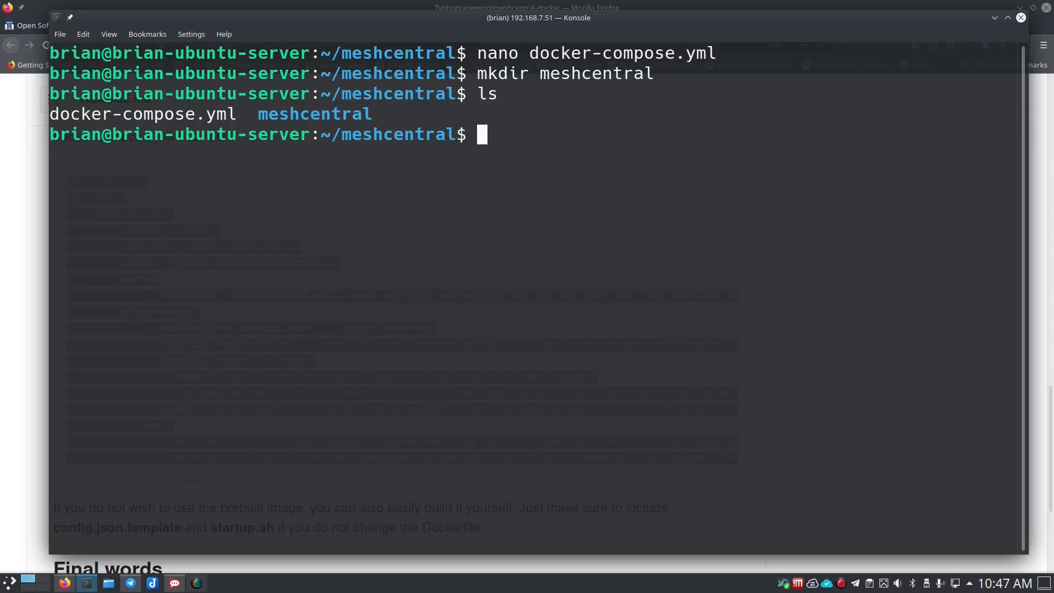
- Launch the MeshCentral container in the background with docker-compose up -d
type("dockeer-")
key("BackSpace")
key("BackSpace")
key("BackSpace")
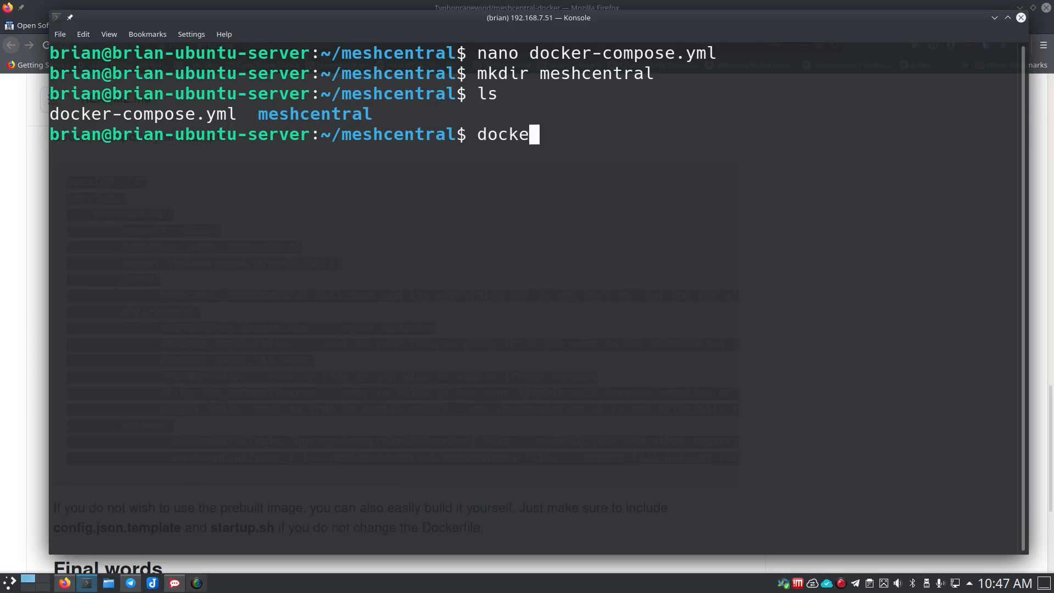
type("r-compose up -d")
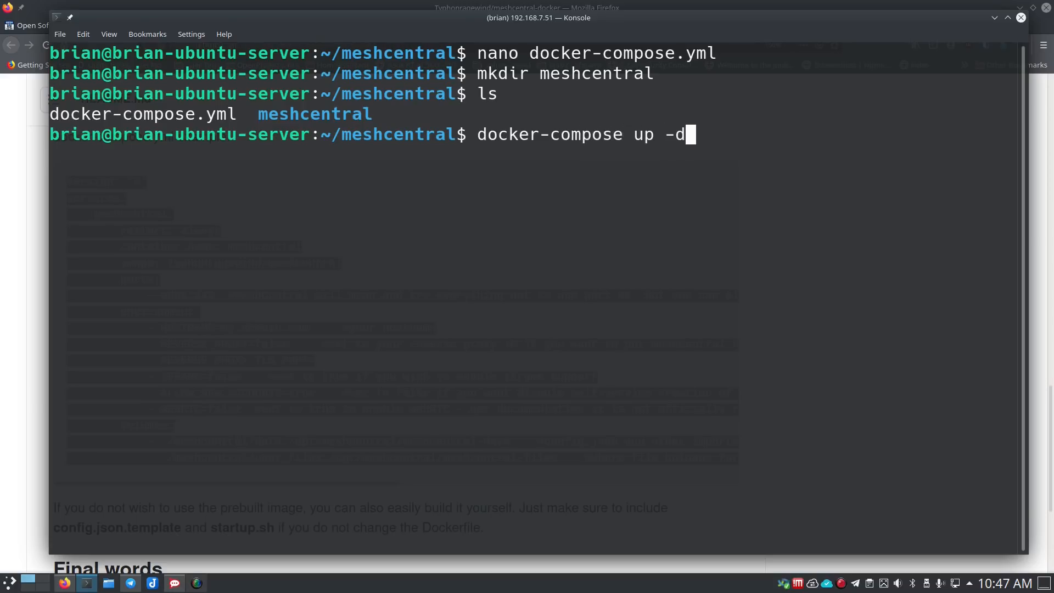
key("Return")
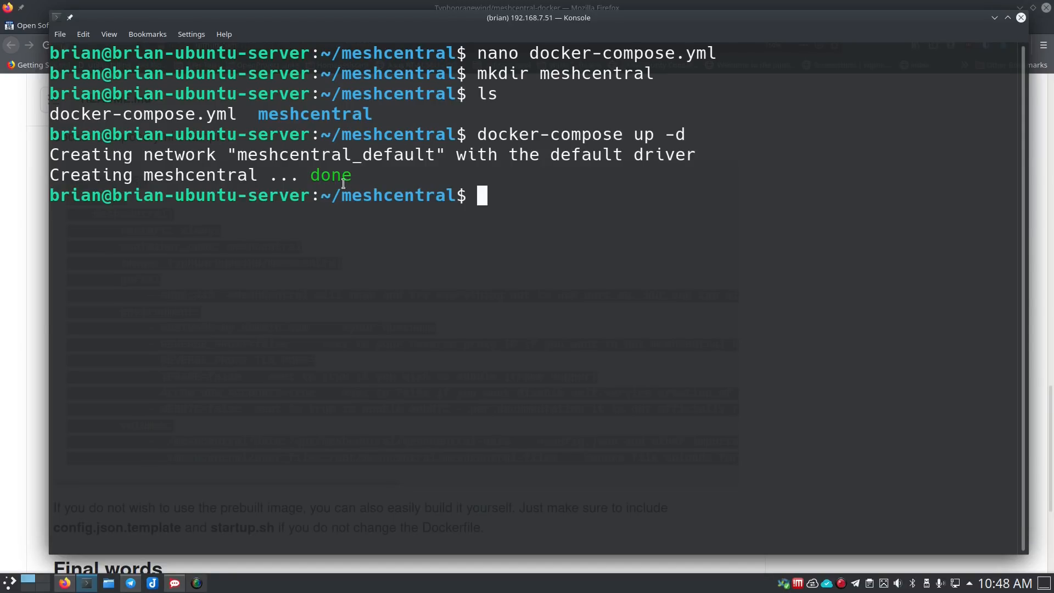
left_click(21, 389)
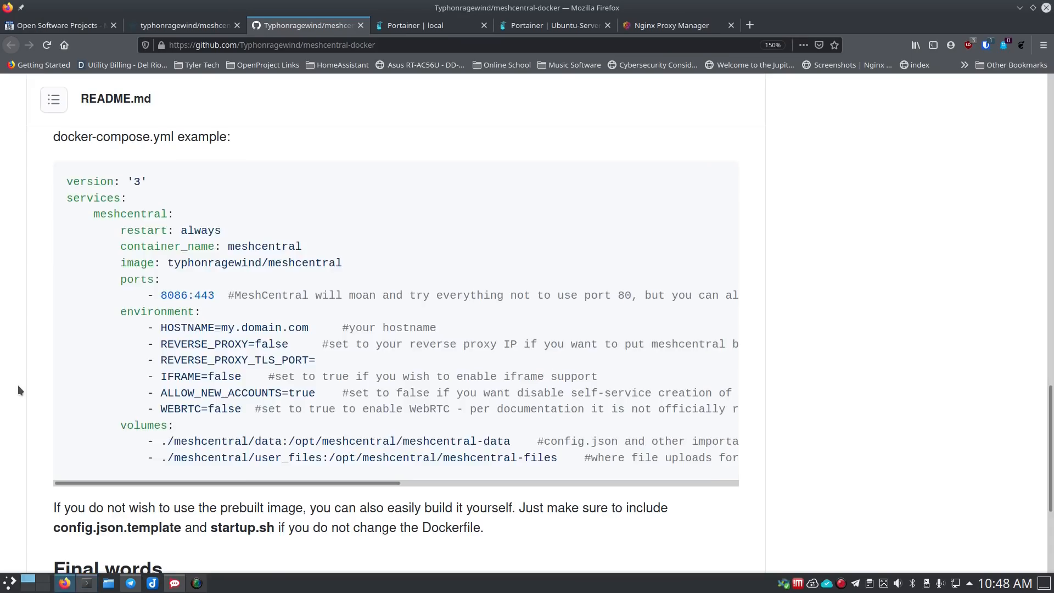
- Open 192.168.7.51:8086 in a new browser tab
left_click(750, 25)
left_click(529, 48)
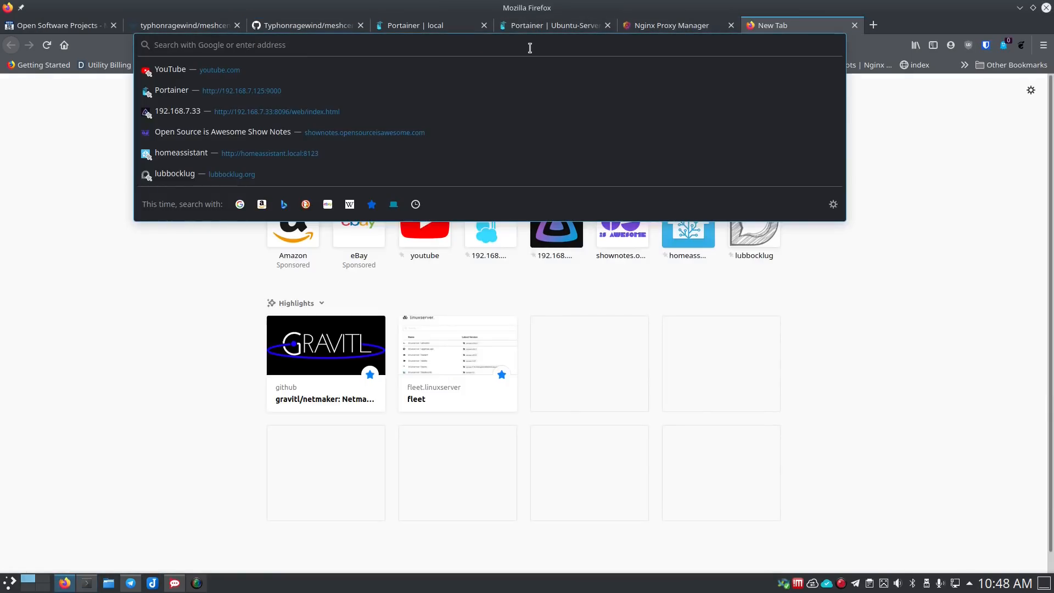
type("192.168")
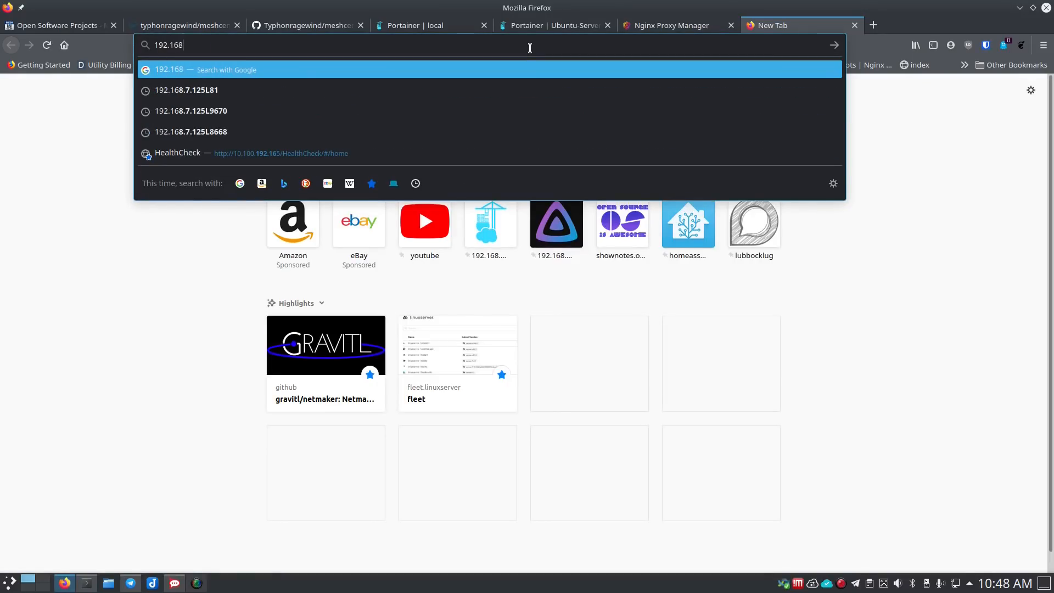
type(".7.51")
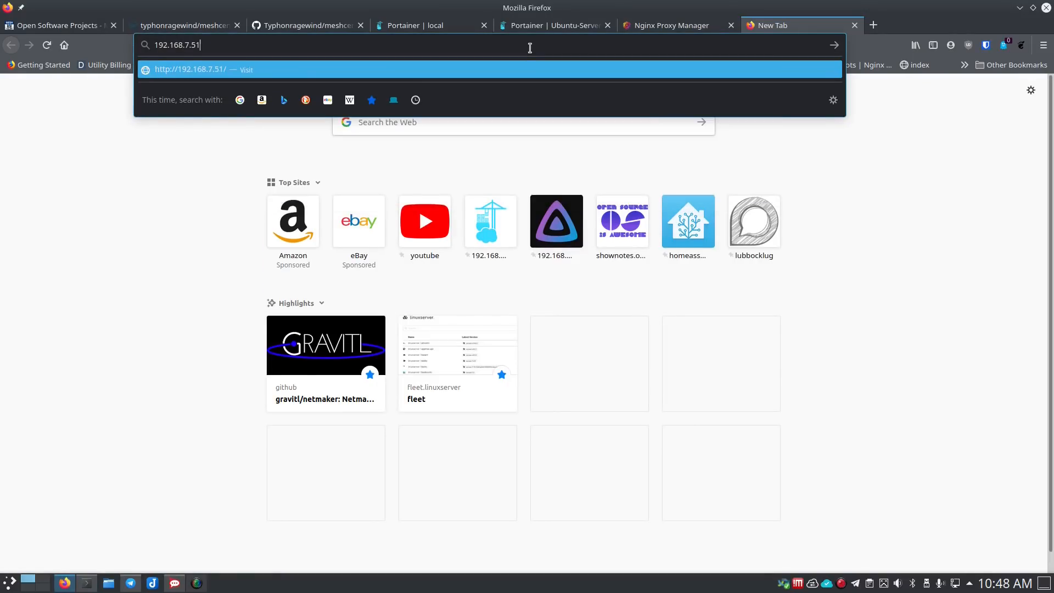
type(":8086")
key("Return")
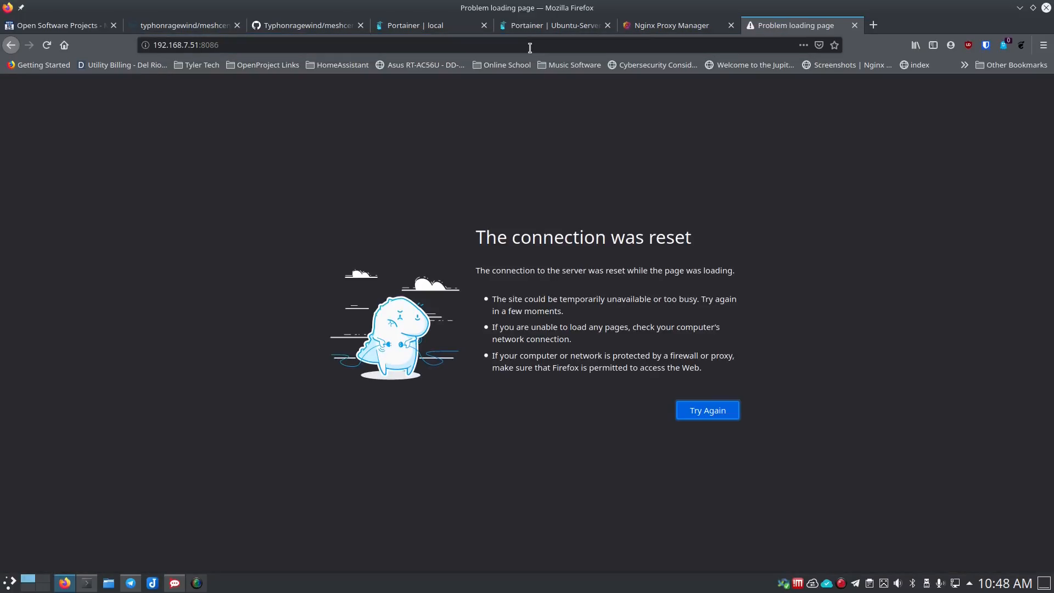
left_click(155, 45)
left_click(191, 46)
left_click(191, 46)
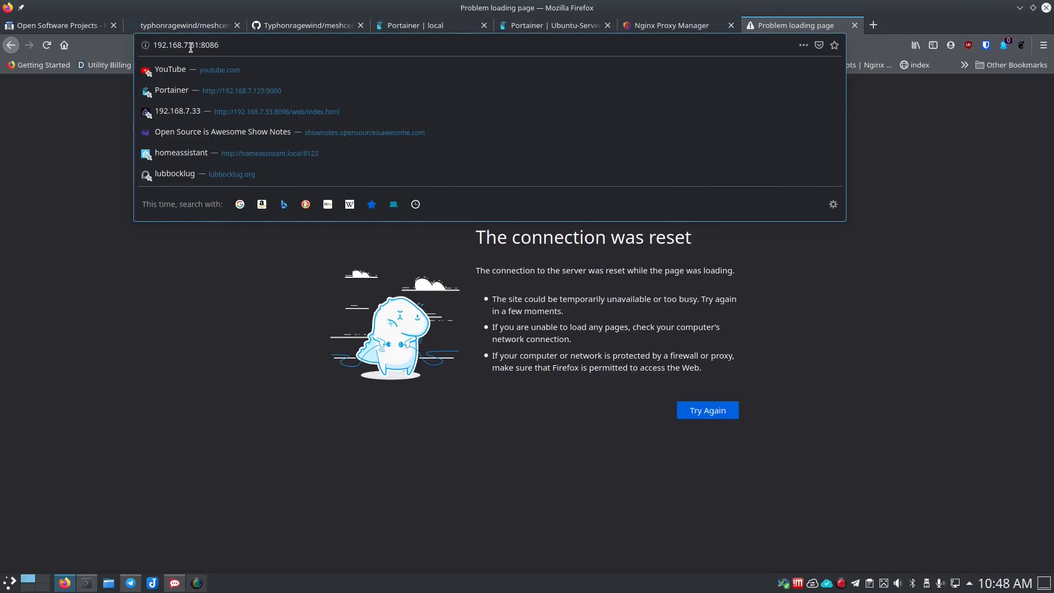
key("Home")
type("https:")
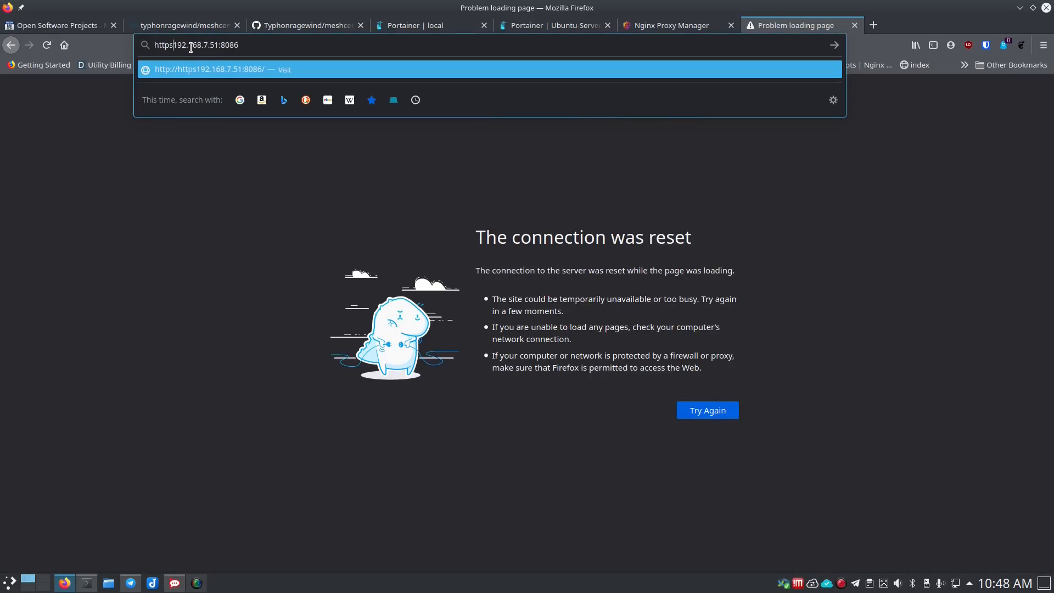
type("//")
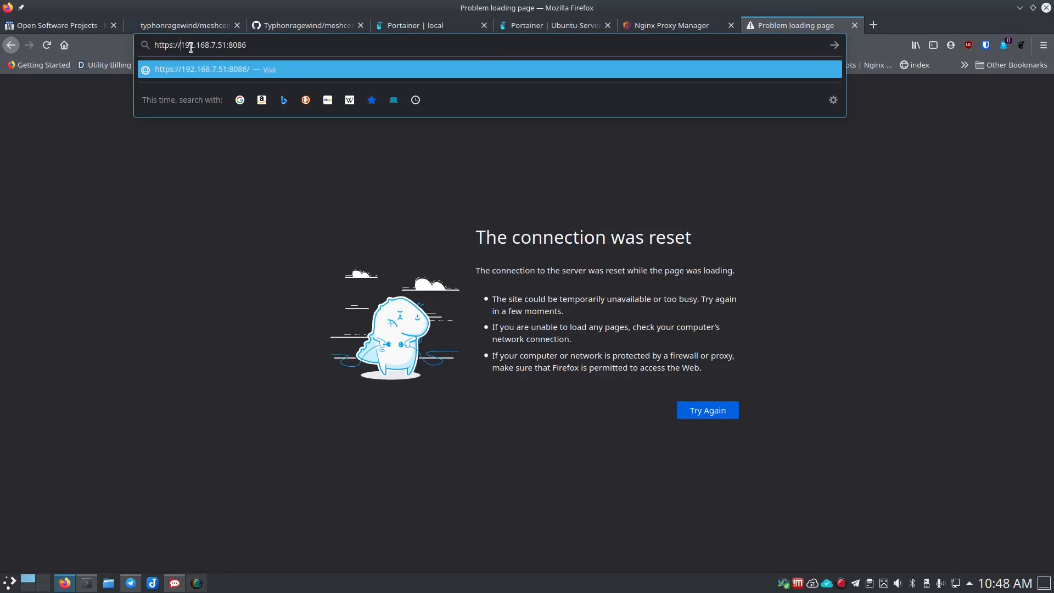
key("Return")
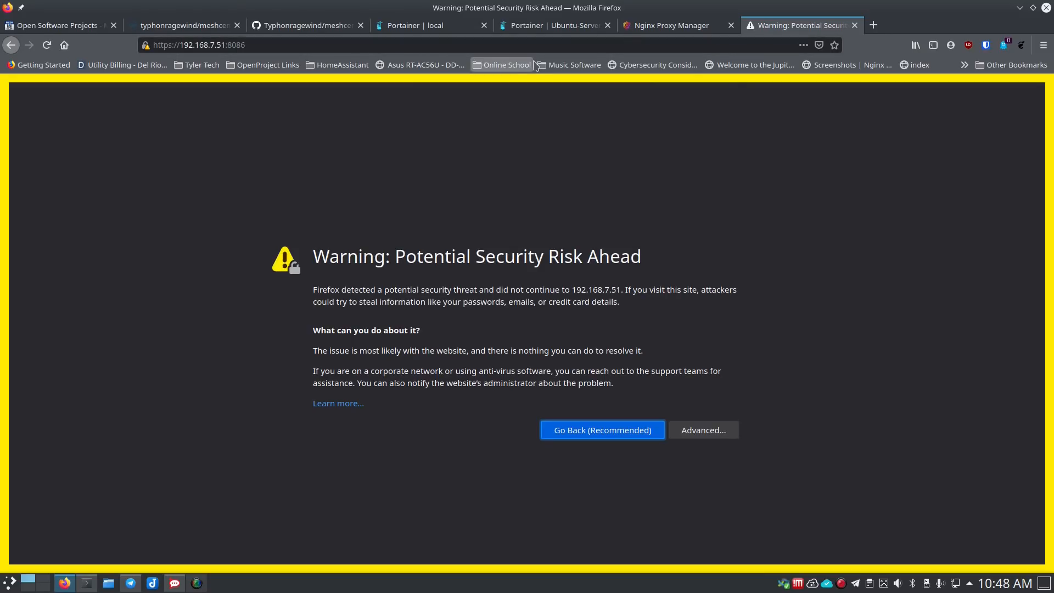
left_click(654, 33)
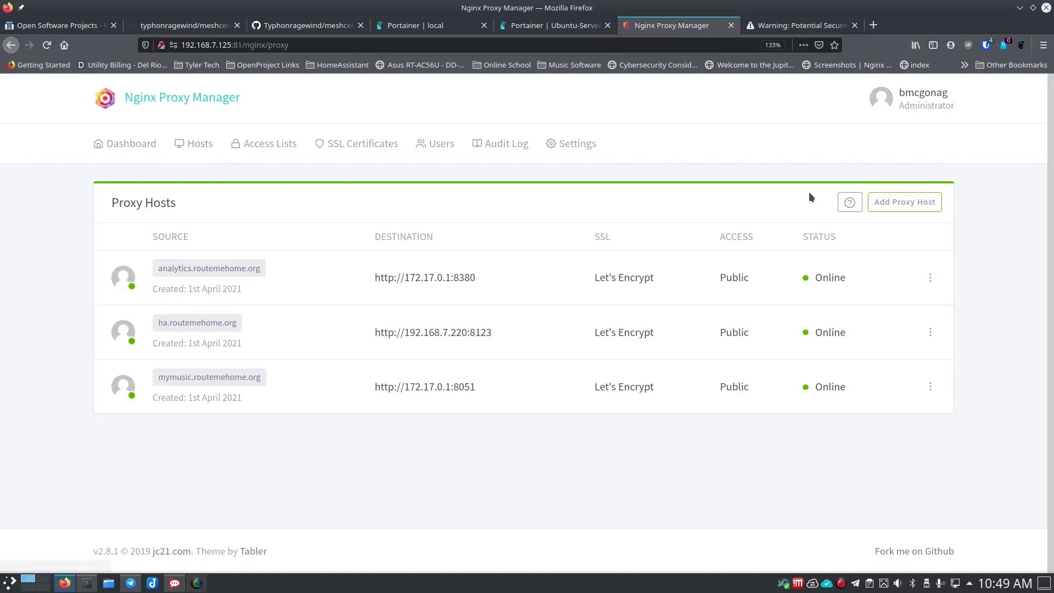
- Add a proxy host for meshcentral.routemehome.org forwarding https to 192.168.7.51 port 8086
left_click(905, 203)
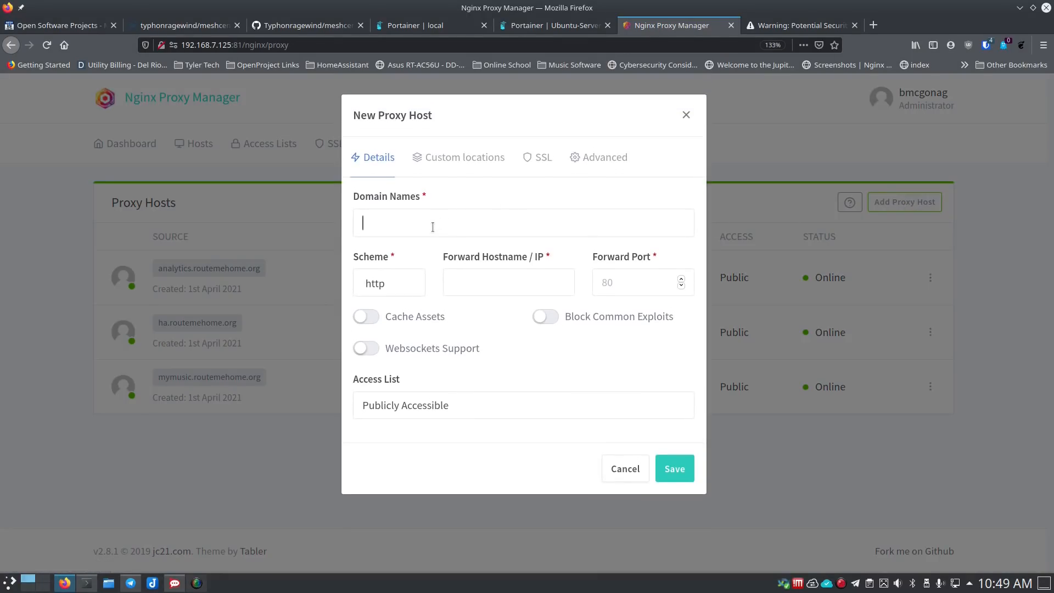
type("meshc")
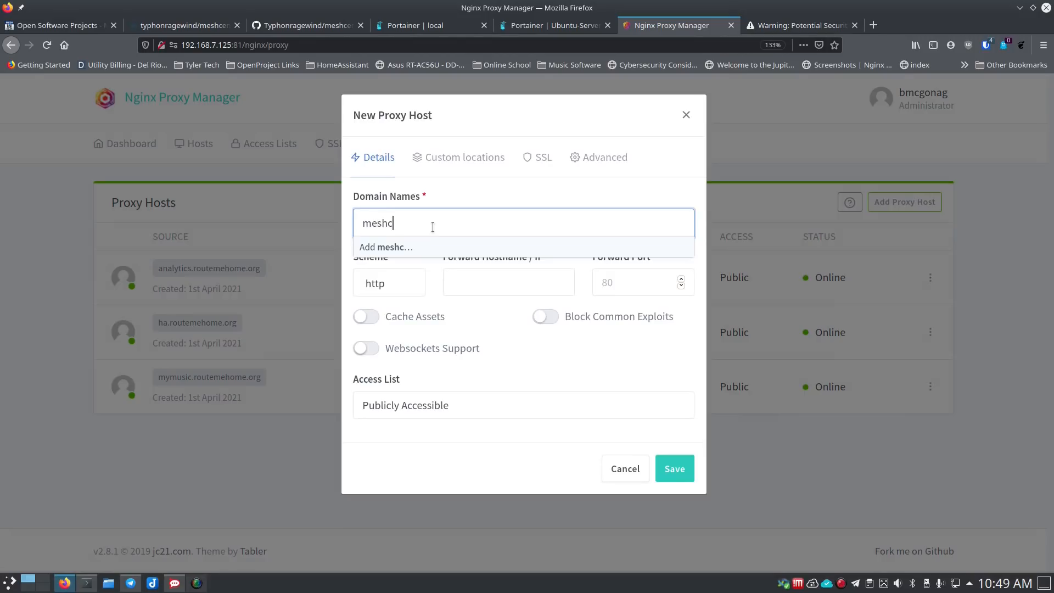
type("entral.route")
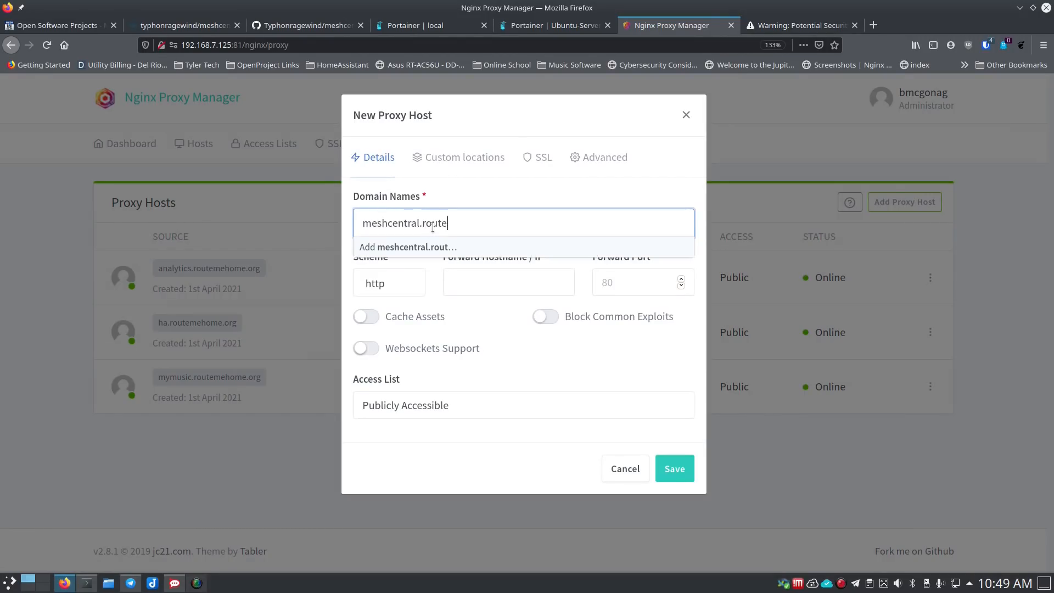
type("mehome.org")
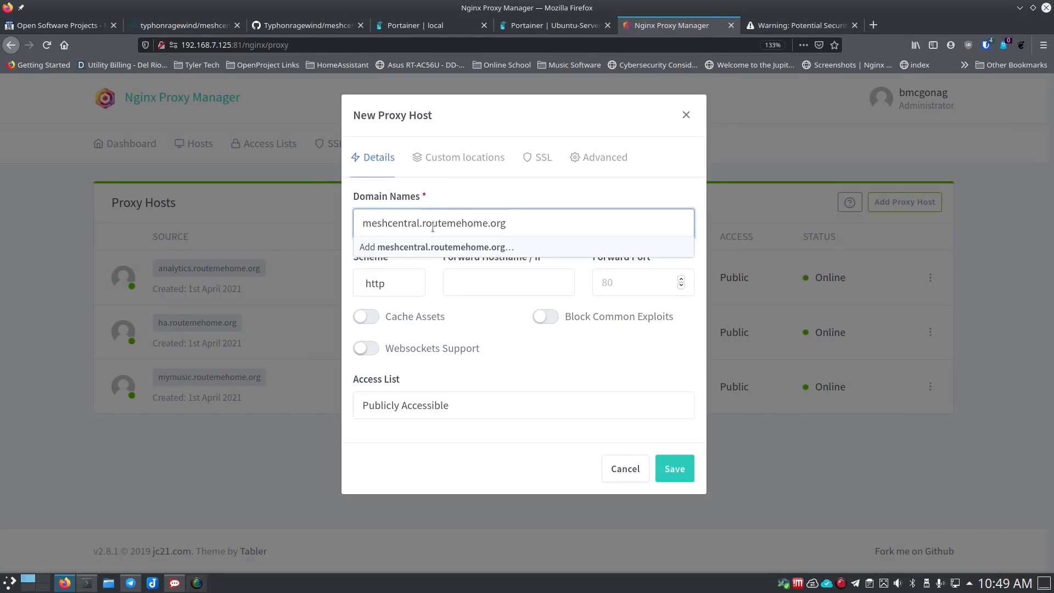
key("Return")
key("Tab")
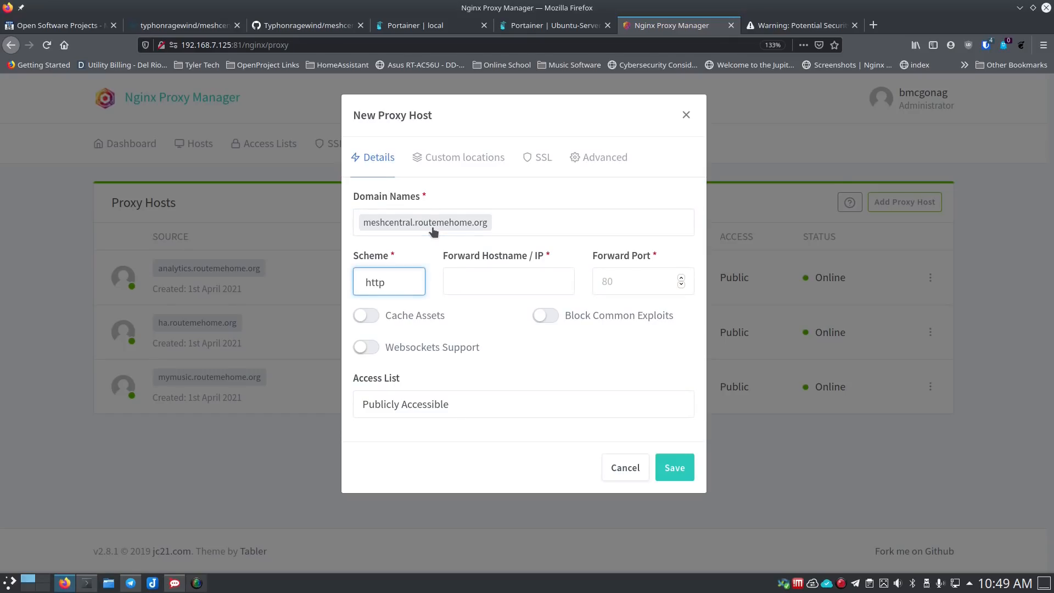
key("Tab")
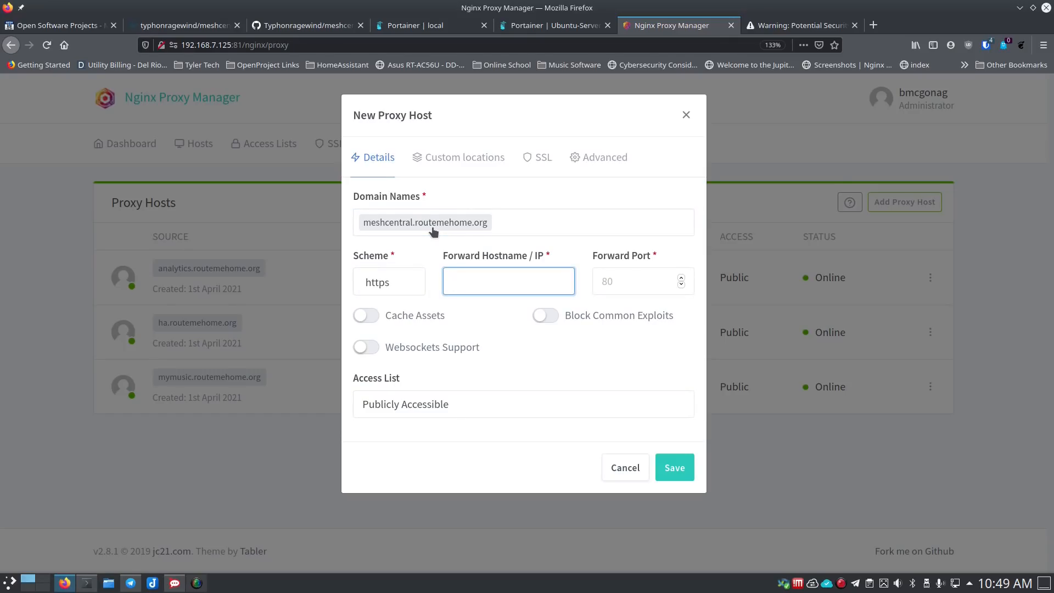
type("192.168.7.51")
key("Tab")
type("8086")
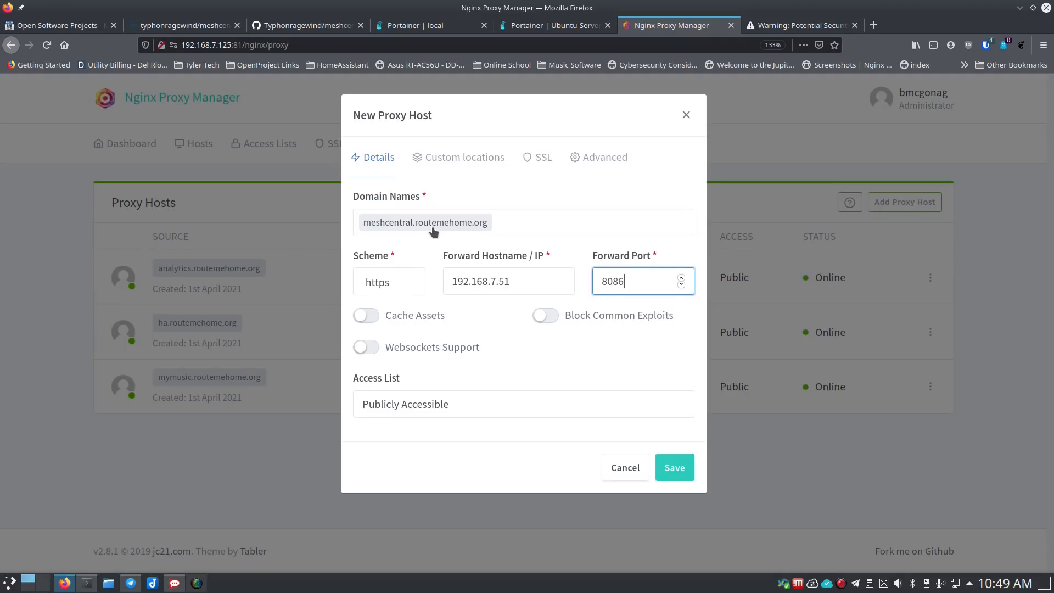
- Enable asset caching and websockets support, save the host, and open meshcentral.routemehome.org
left_click(365, 315)
left_click(367, 346)
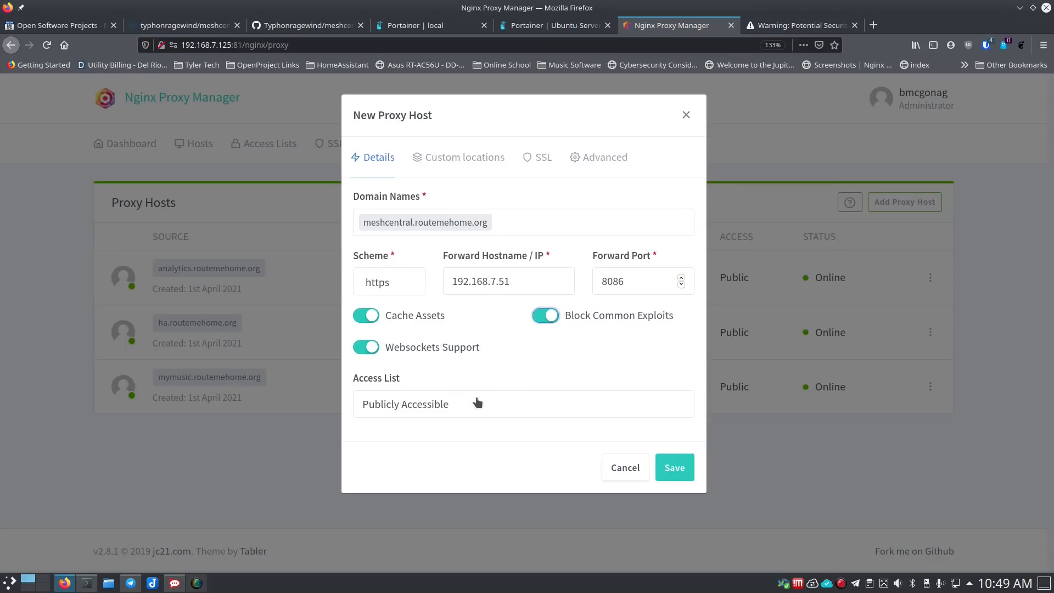
left_click(668, 471)
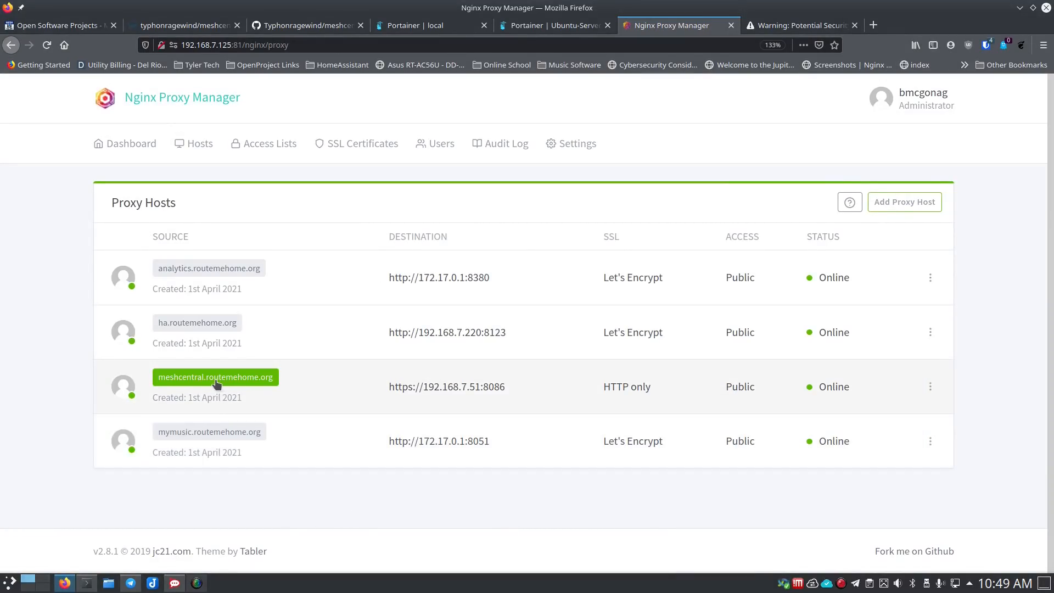
left_click(215, 379)
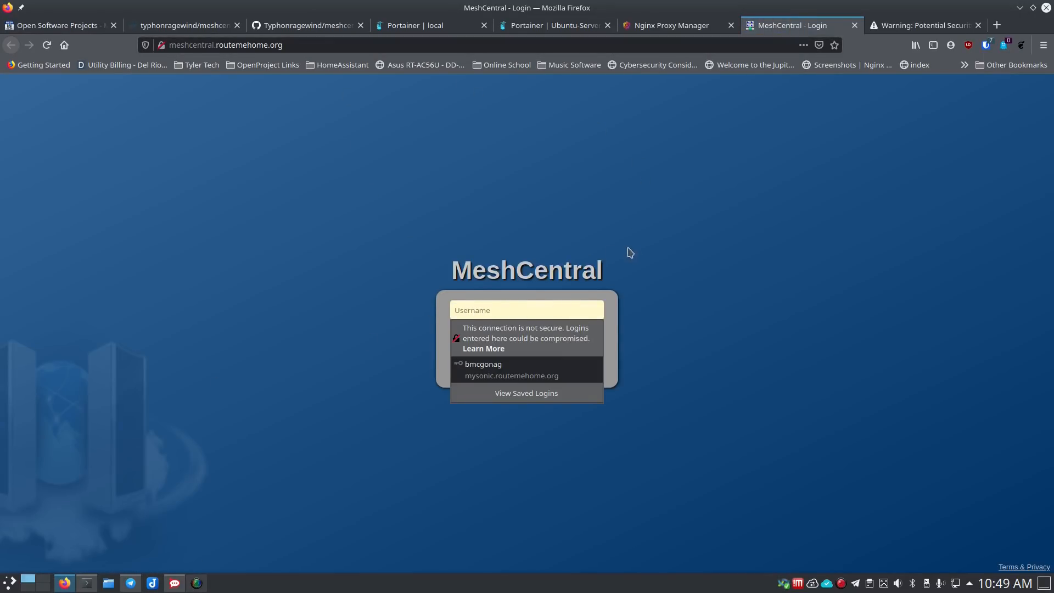
- Check that the MeshCentral login page loads, then close it and the security-warning tab
left_click(837, 24)
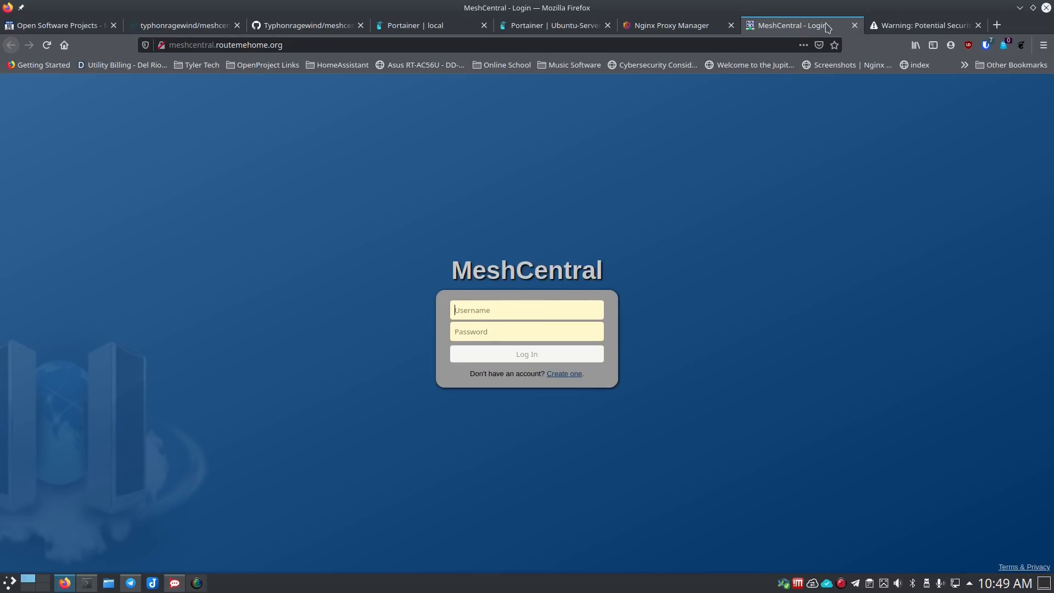
left_click(855, 25)
left_click(810, 25)
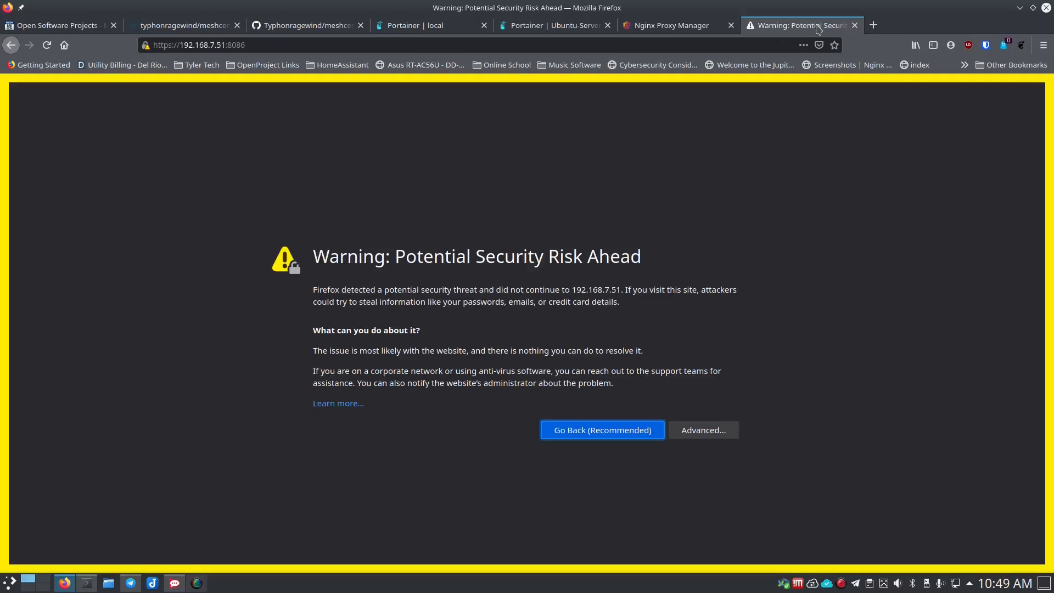
left_click(855, 25)
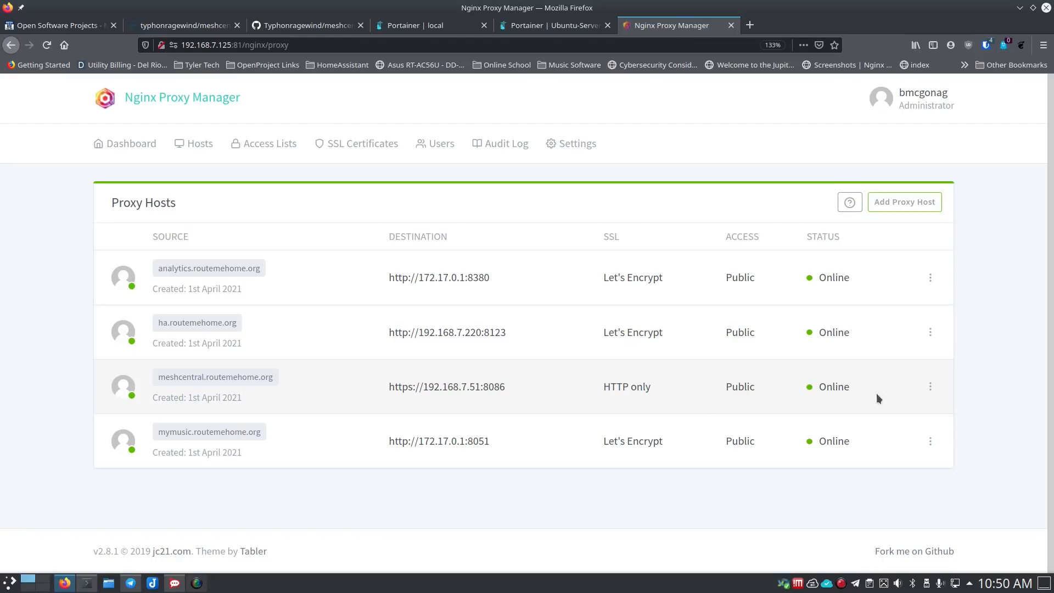
- Request a new Let's Encrypt certificate with Force SSL for meshcentral.routemehome.org, then open it
left_click(929, 387)
left_click(857, 415)
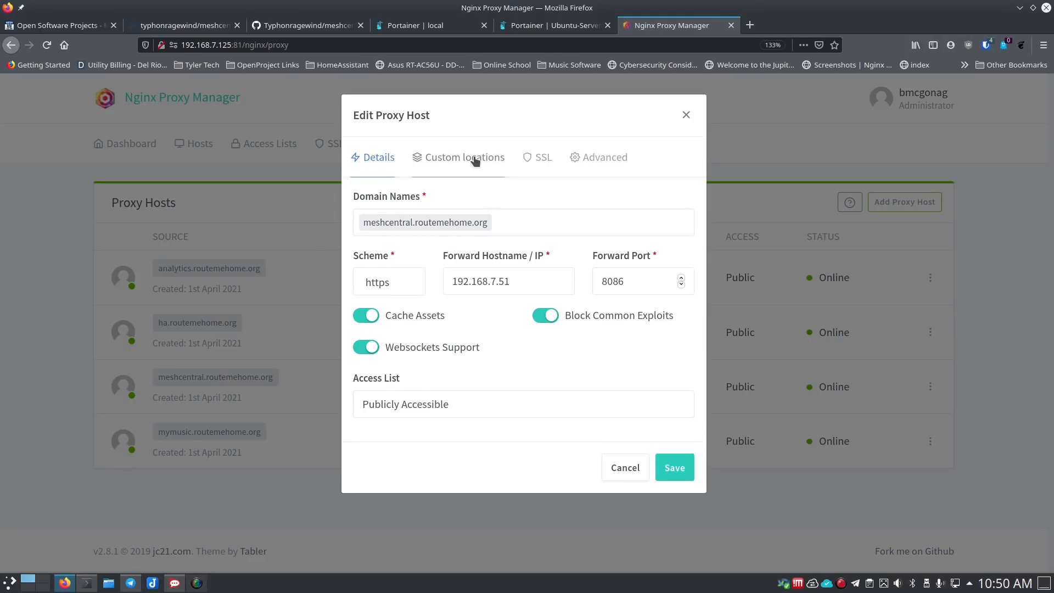
left_click(540, 160)
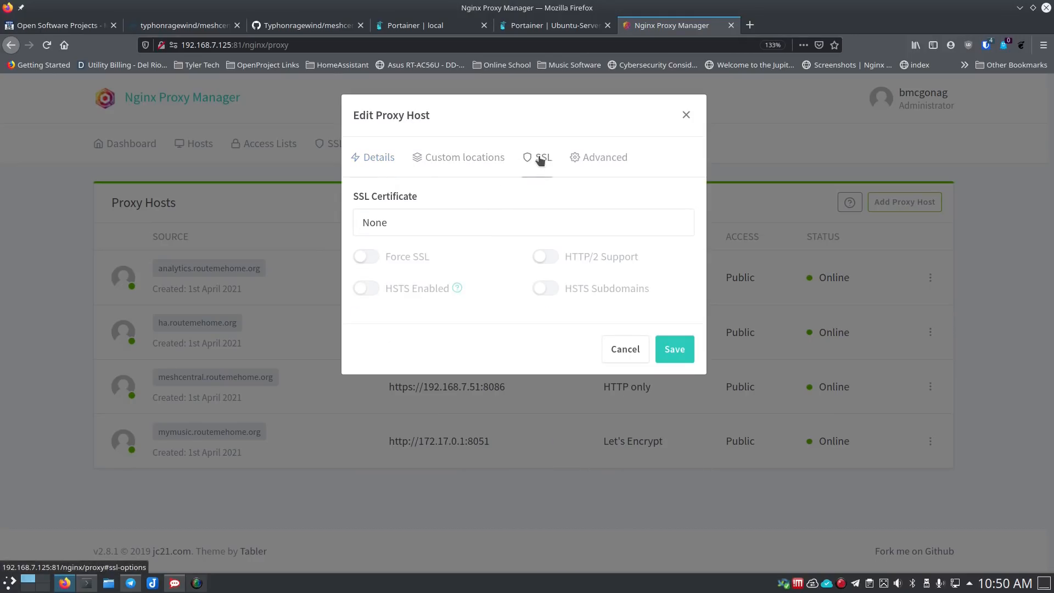
left_click(384, 226)
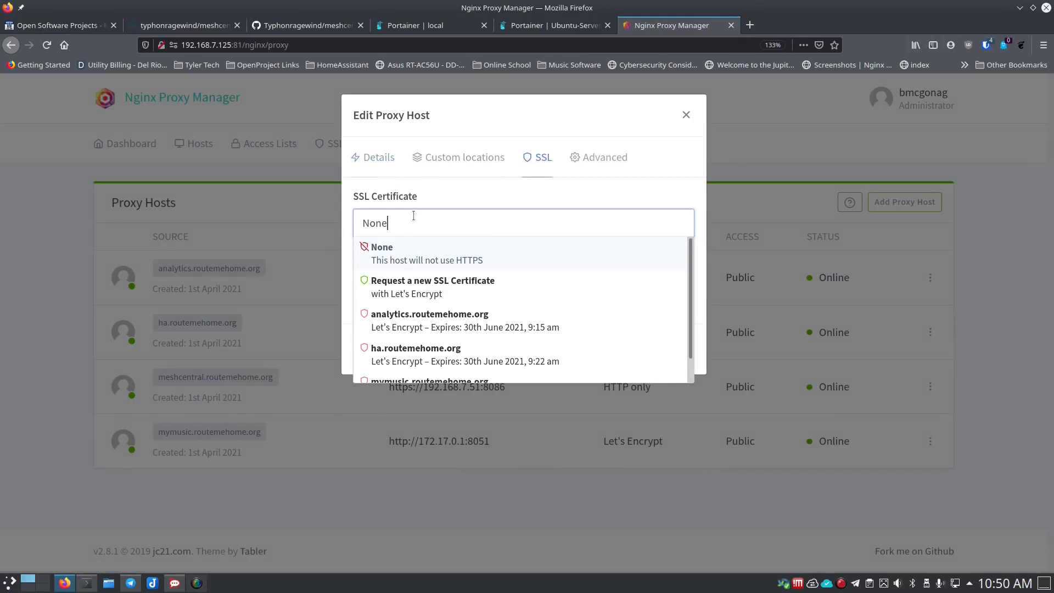
left_click(420, 287)
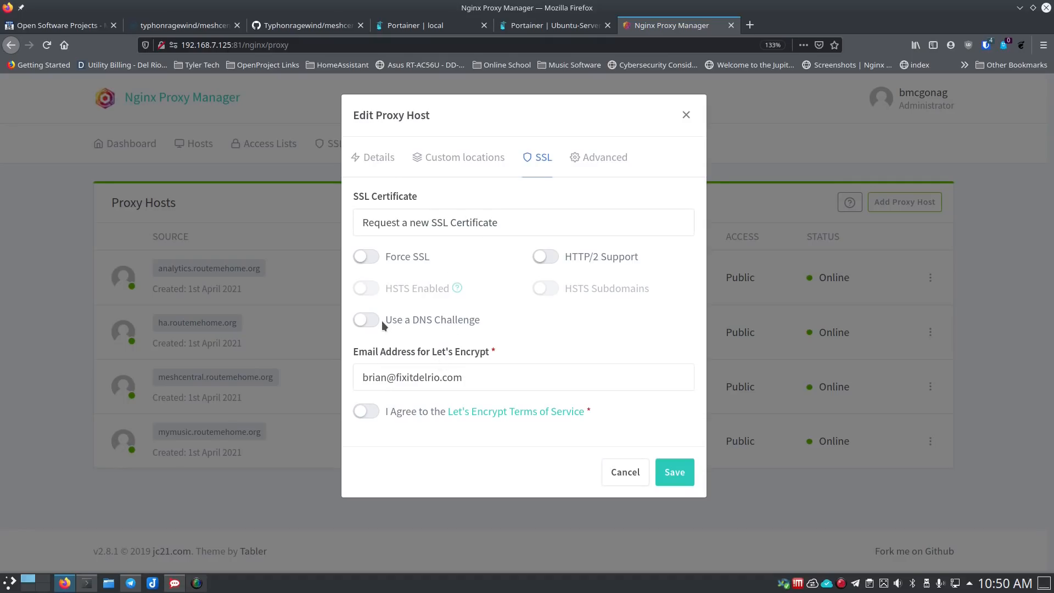
left_click(369, 260)
left_click(367, 416)
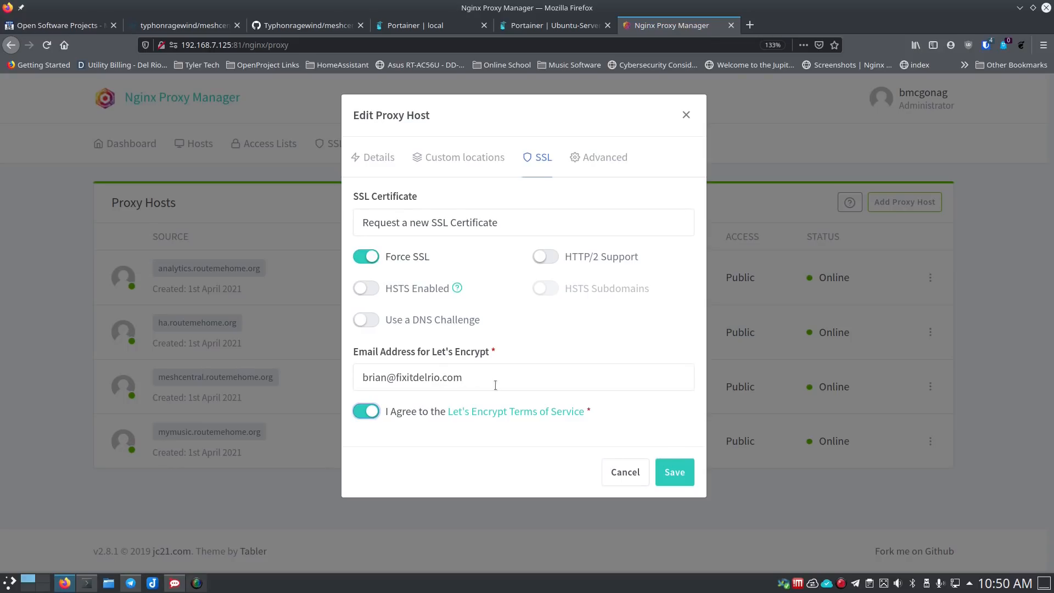
left_click(673, 473)
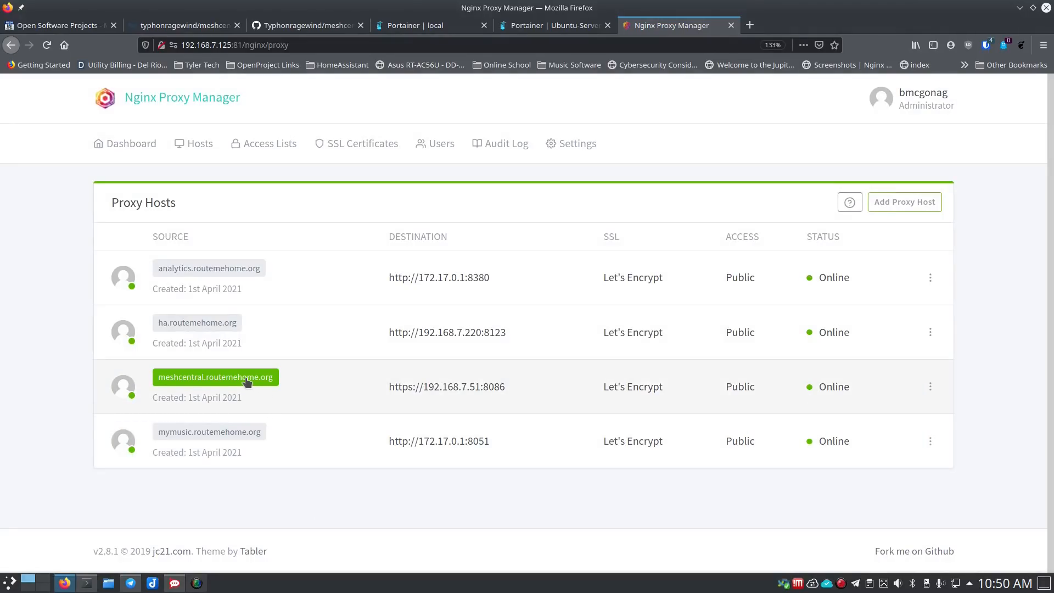
left_click(245, 378)
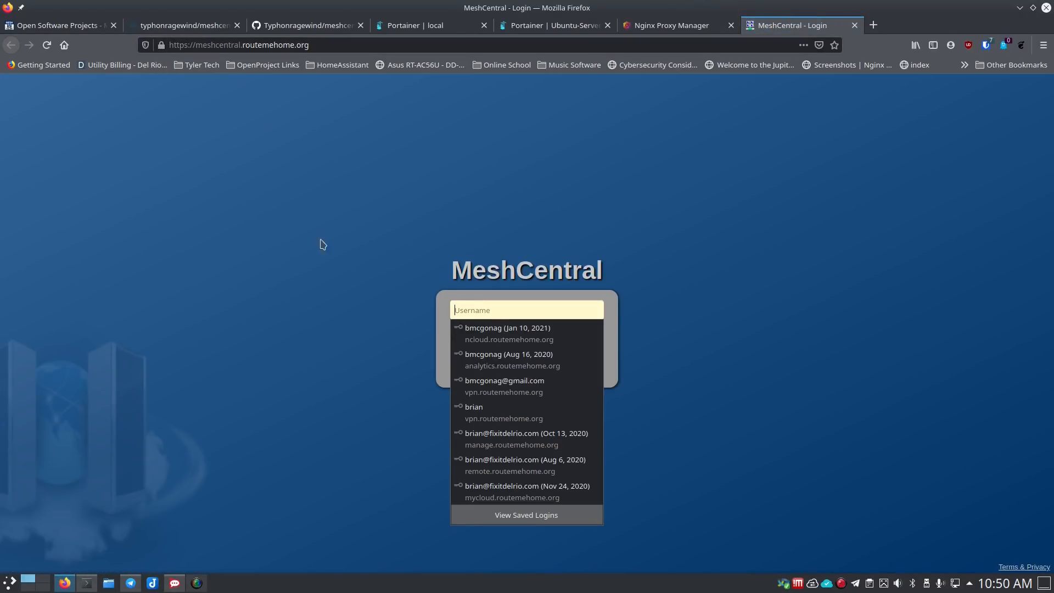
- Open MeshCentral's account creation form, settling the page zoom at 120%
left_click(360, 274)
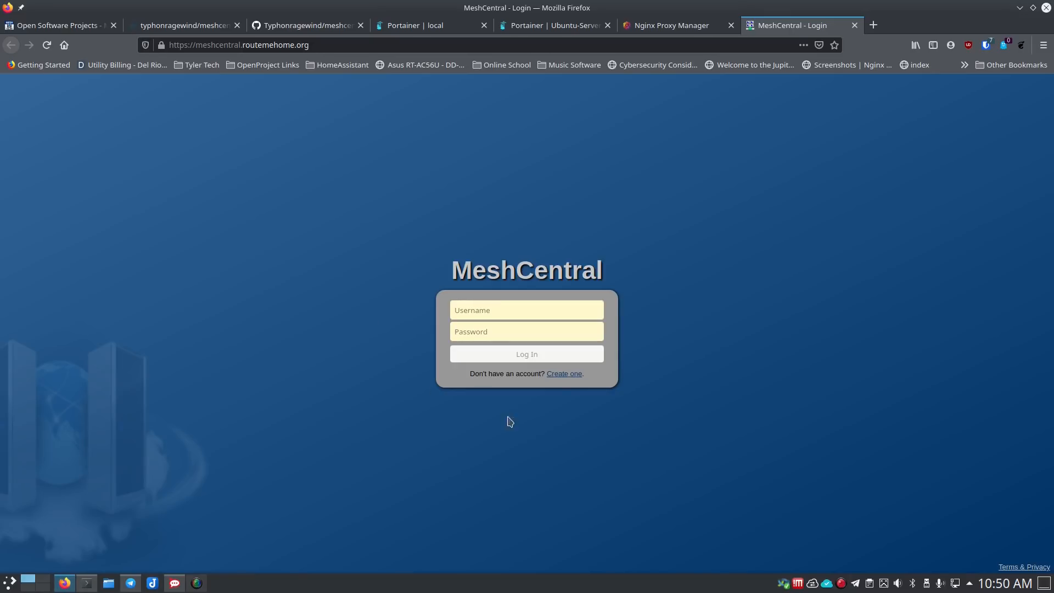
left_click(562, 374)
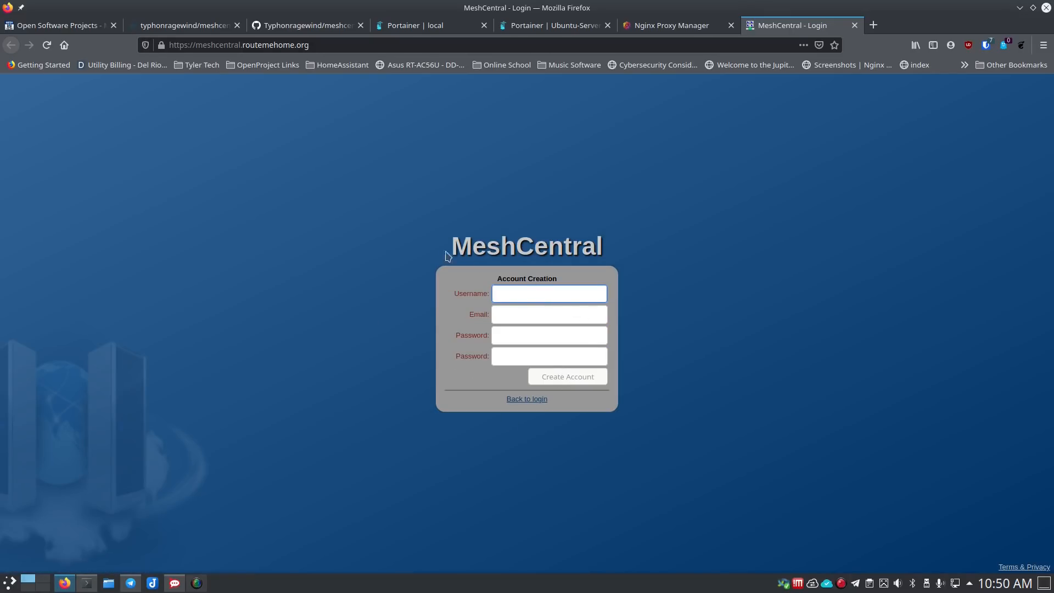
left_click(524, 400)
left_click(427, 389)
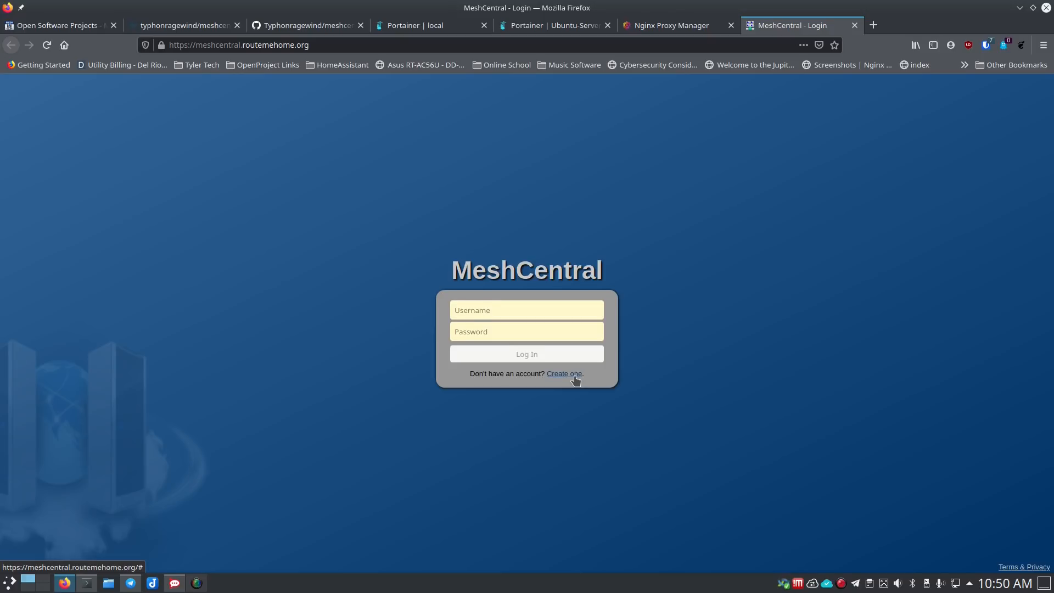
key("ctrl+plus")
key("ctrl+plus")
key("ctrl+plus")
key("ctrl+plus")
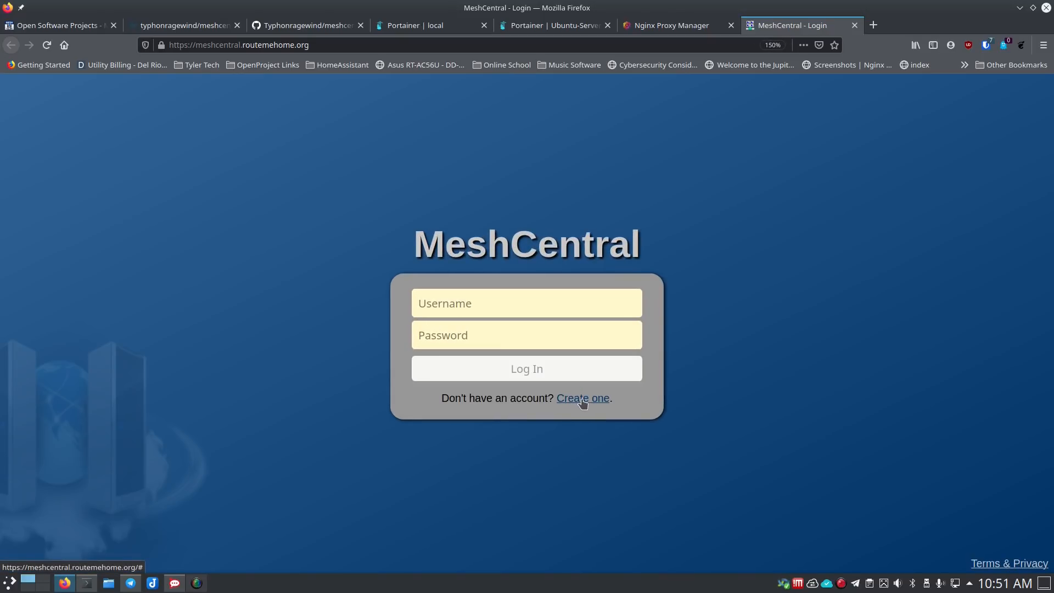
left_click(583, 398)
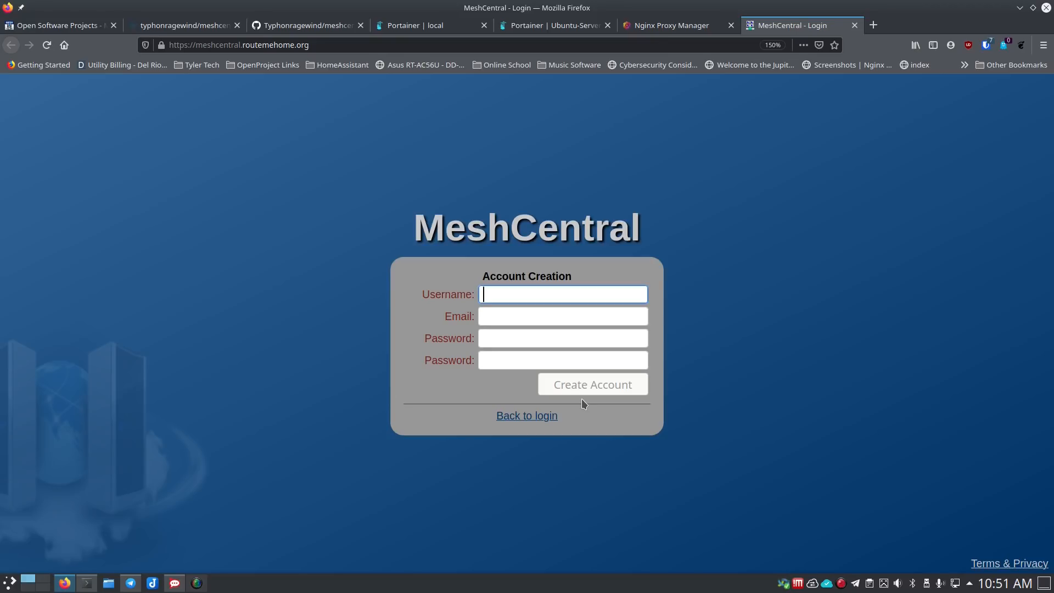
key("ctrl+minus")
key("ctrl+minus")
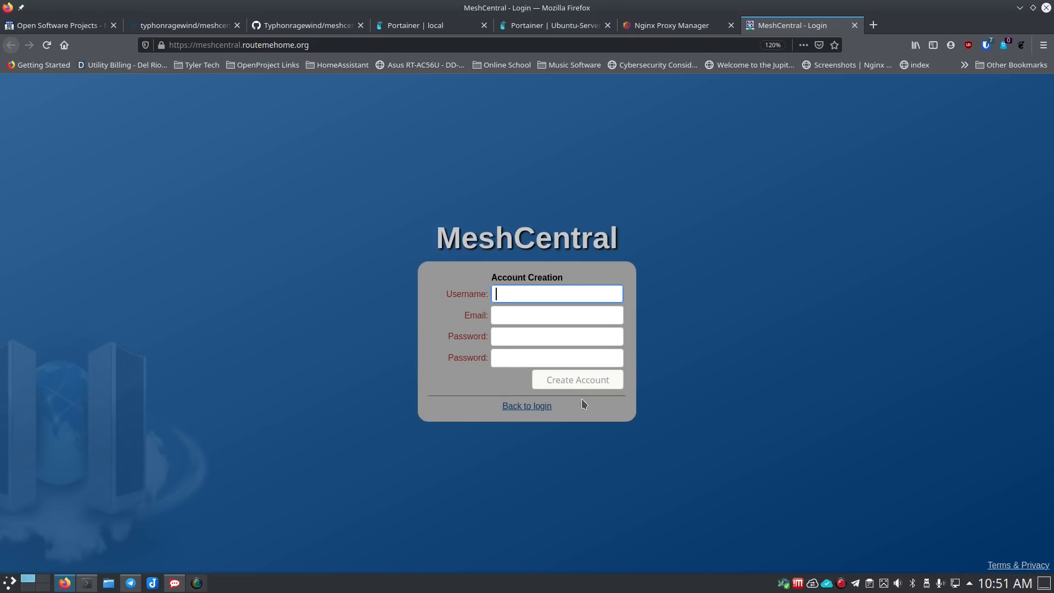
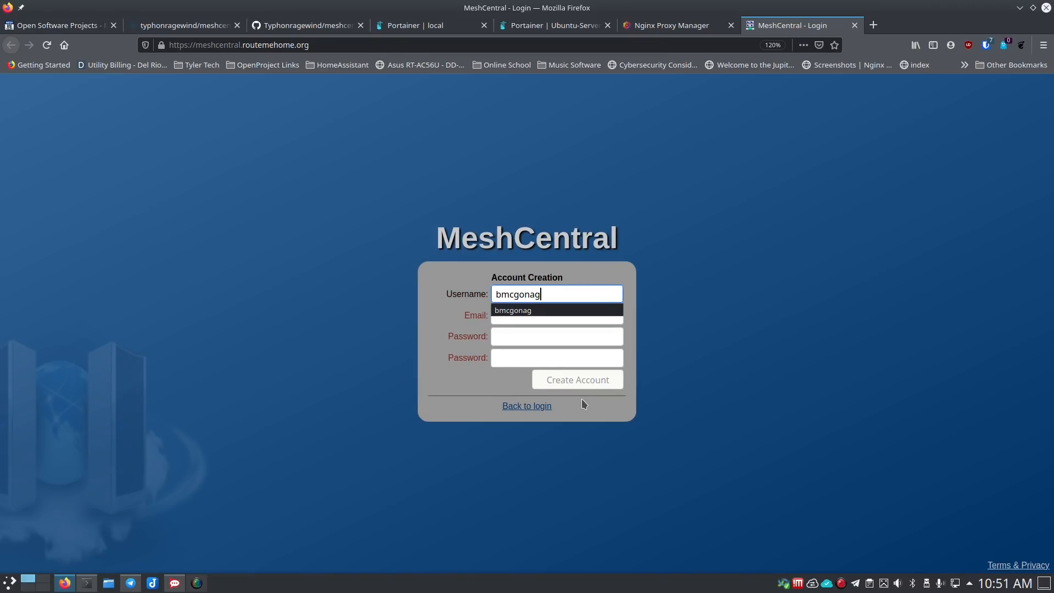
- Register the account with a username, e-mail address and a matching strong password
key("Tab")
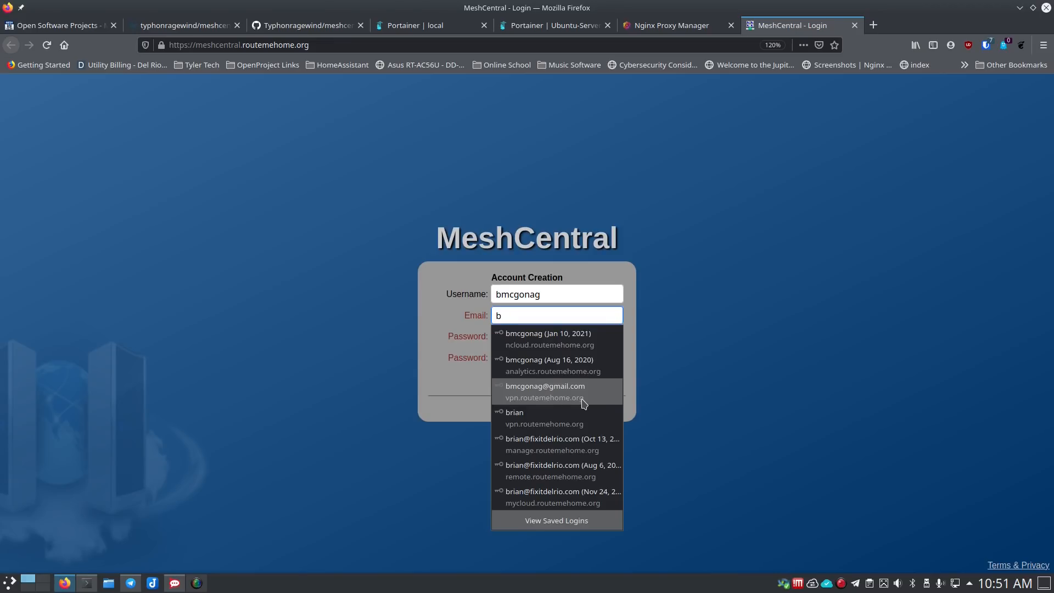
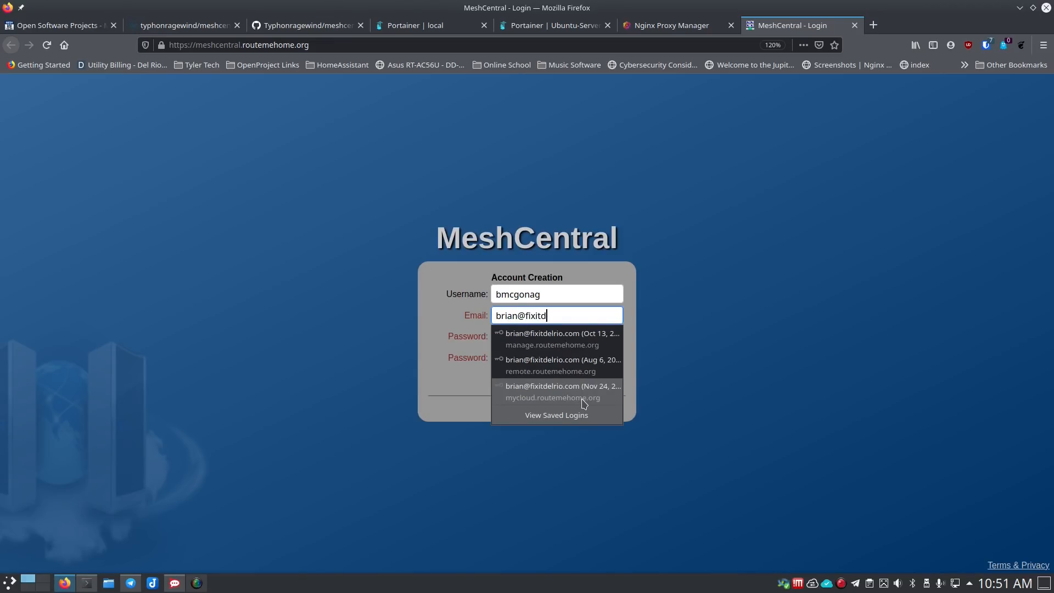
key("Tab")
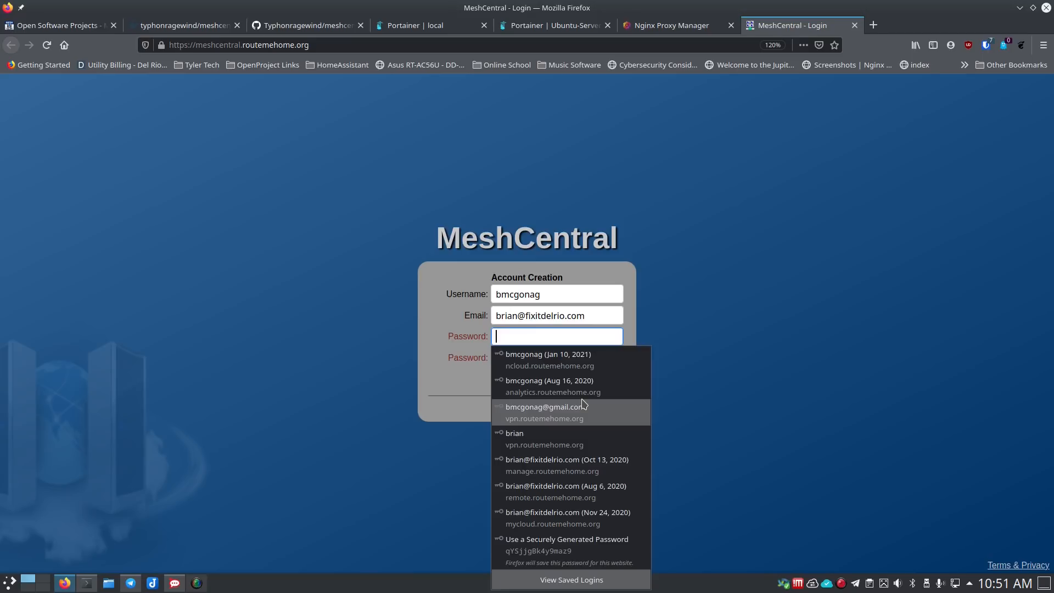
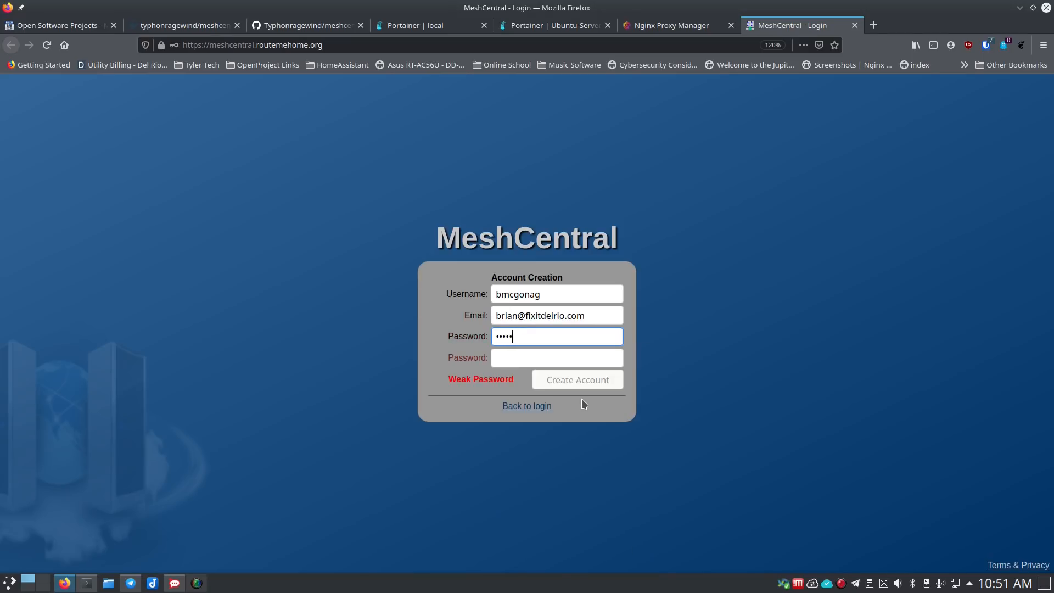
key("Tab")
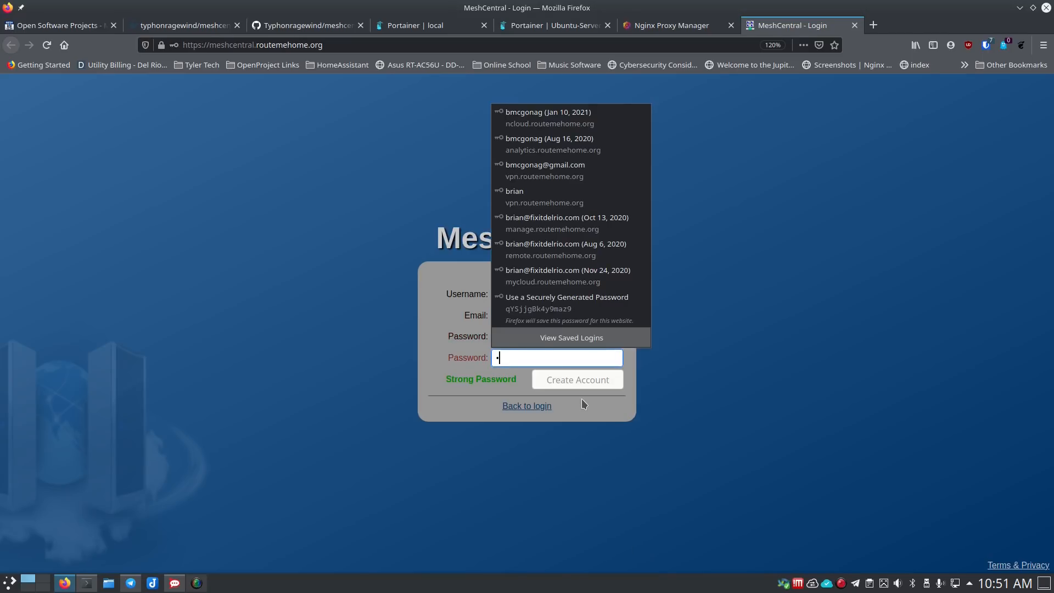
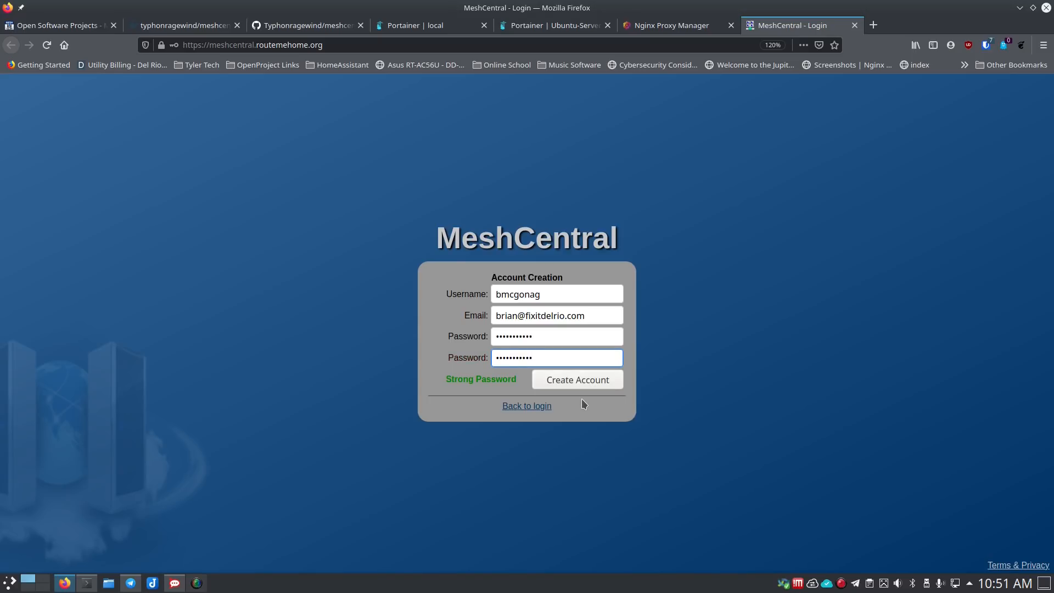
left_click(573, 380)
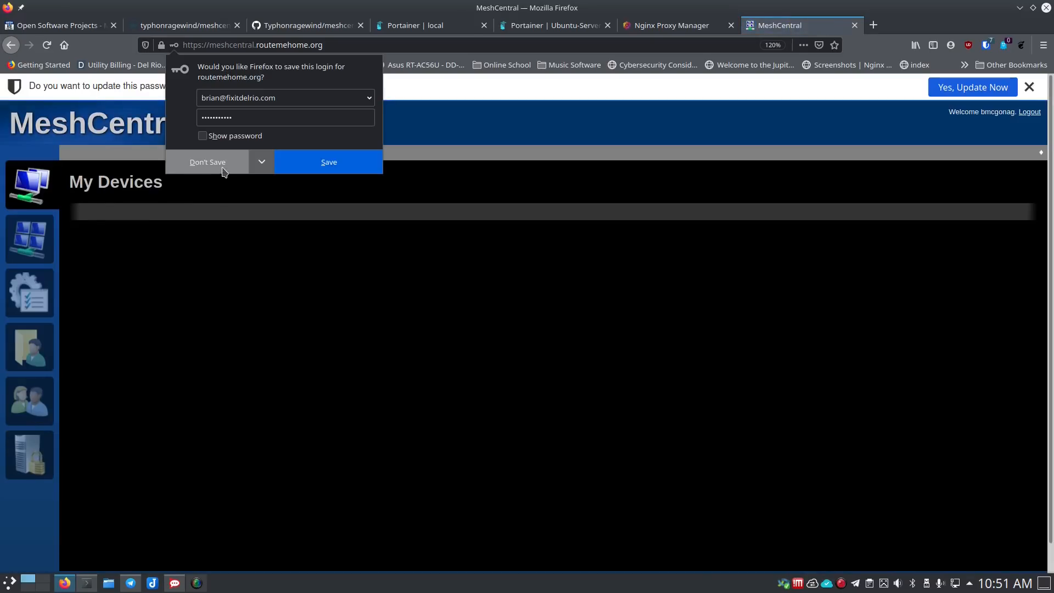
- Decline Firefox's save-login offer and dismiss the password manager's update prompt
left_click(222, 163)
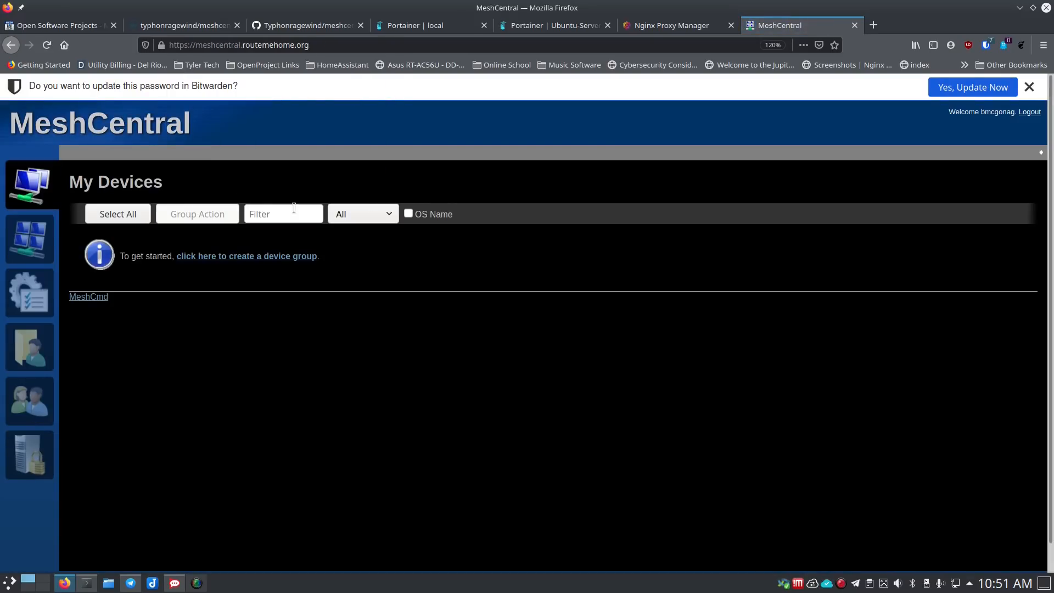
left_click(1029, 87)
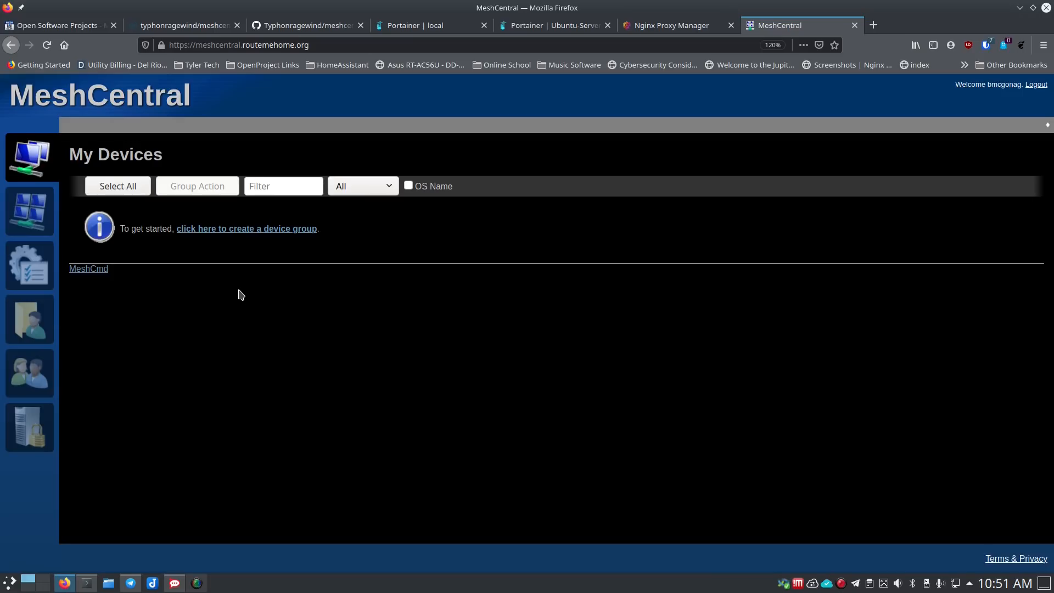
- Create device group 'Home', managed by a software agent, with description 'Home Machines'
left_click(264, 235)
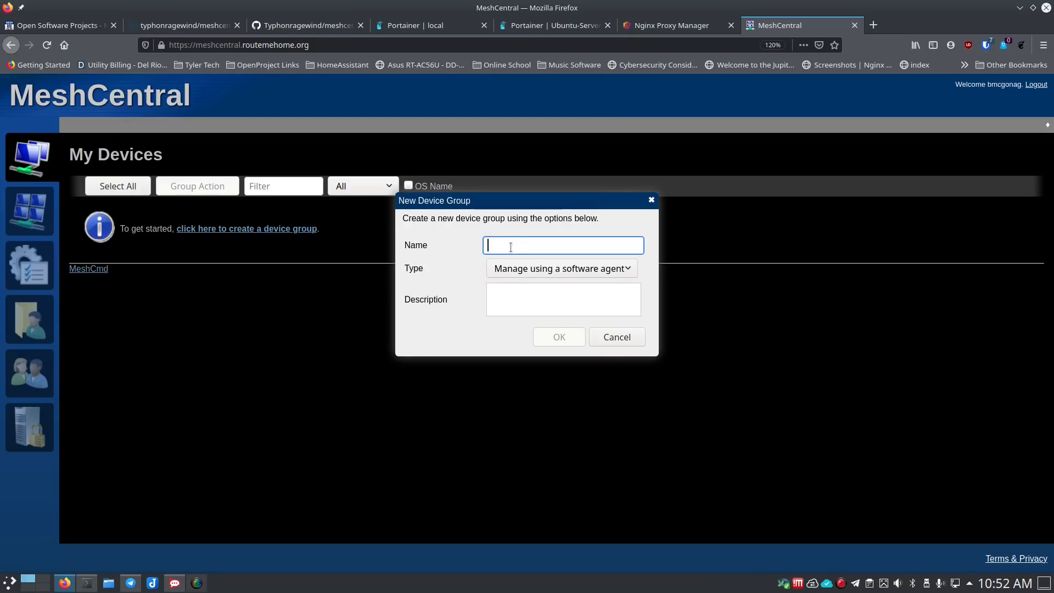
type("Home")
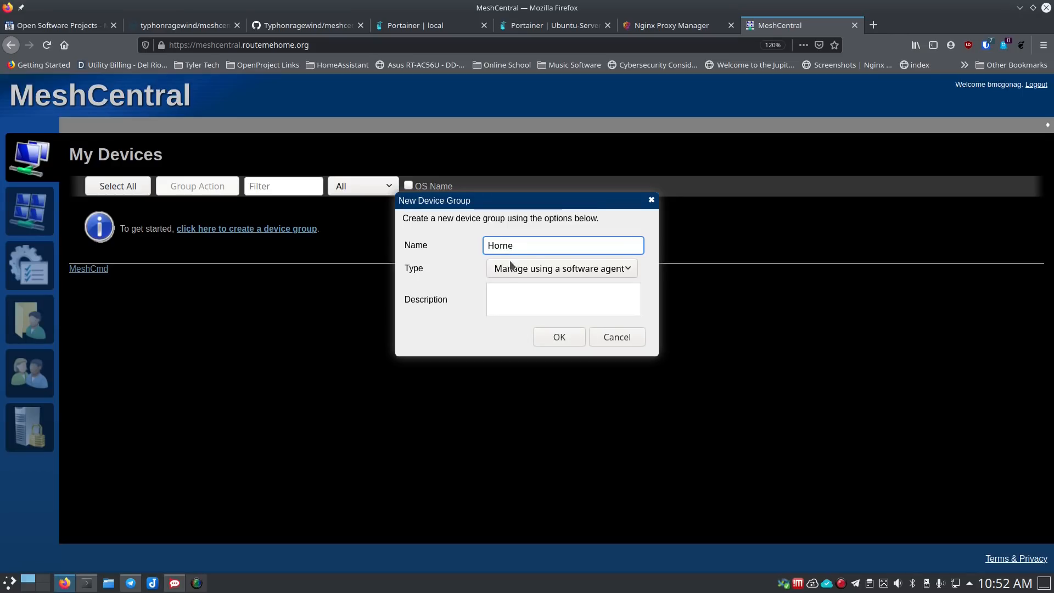
left_click(544, 270)
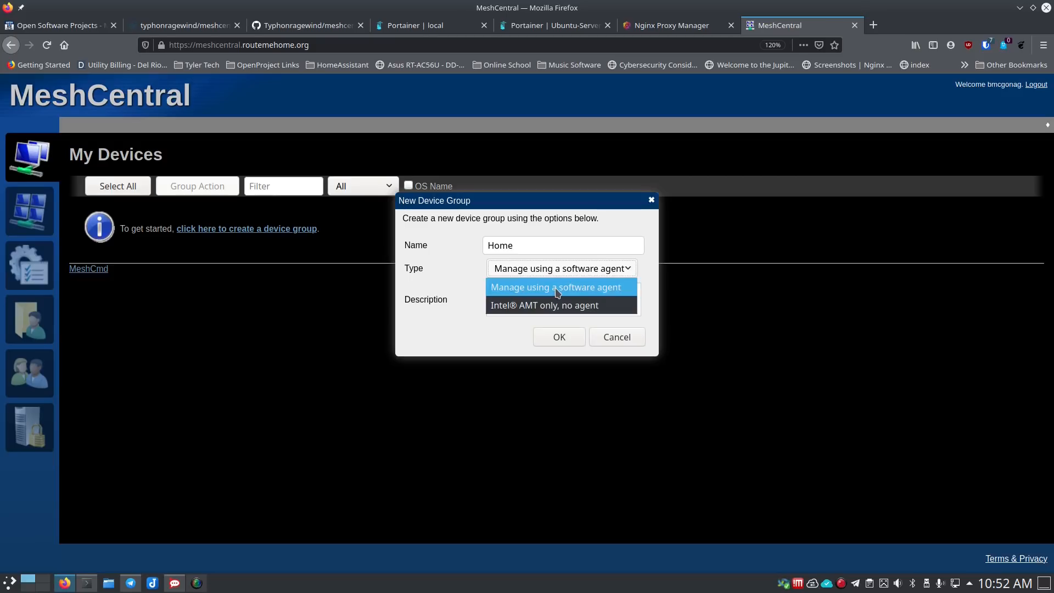
left_click(538, 282)
left_click(515, 300)
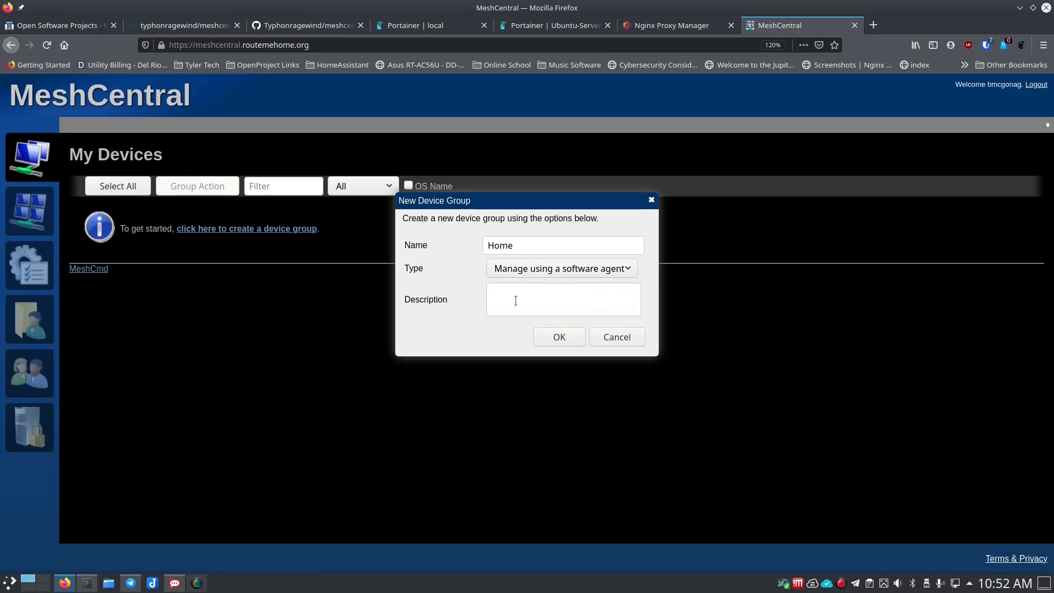
type("Home Machines")
left_click(560, 336)
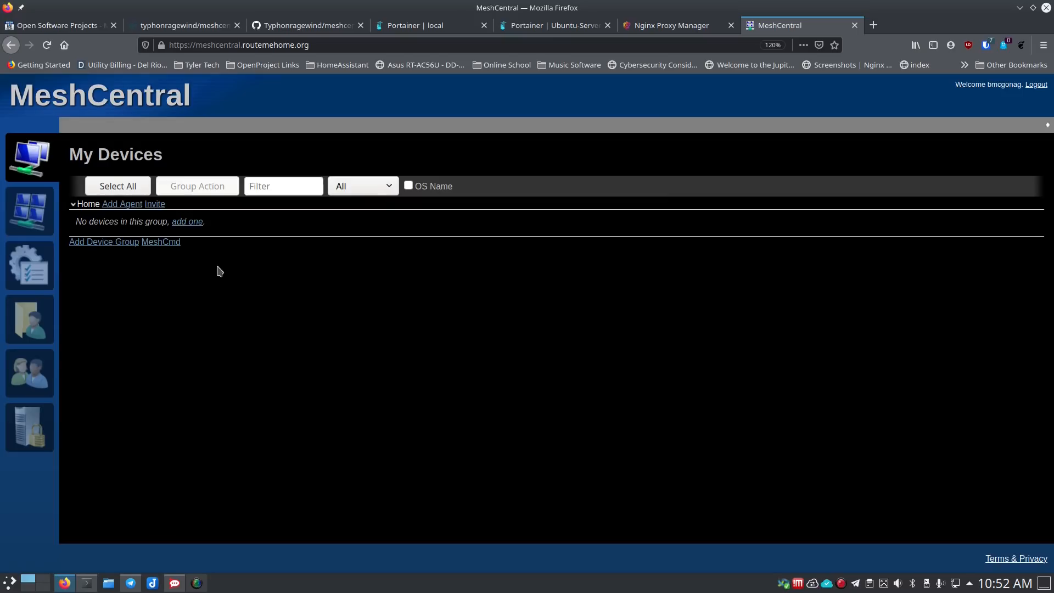
- Open the Add Mesh Agent dialog for the Home group, then switch to Konsole
left_click(195, 225)
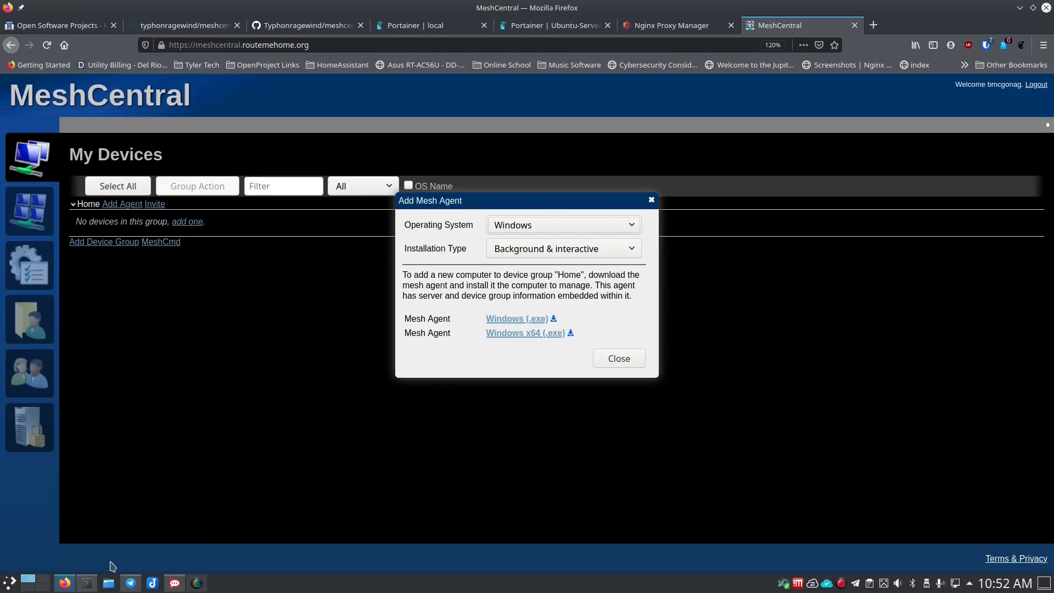
left_click(88, 583)
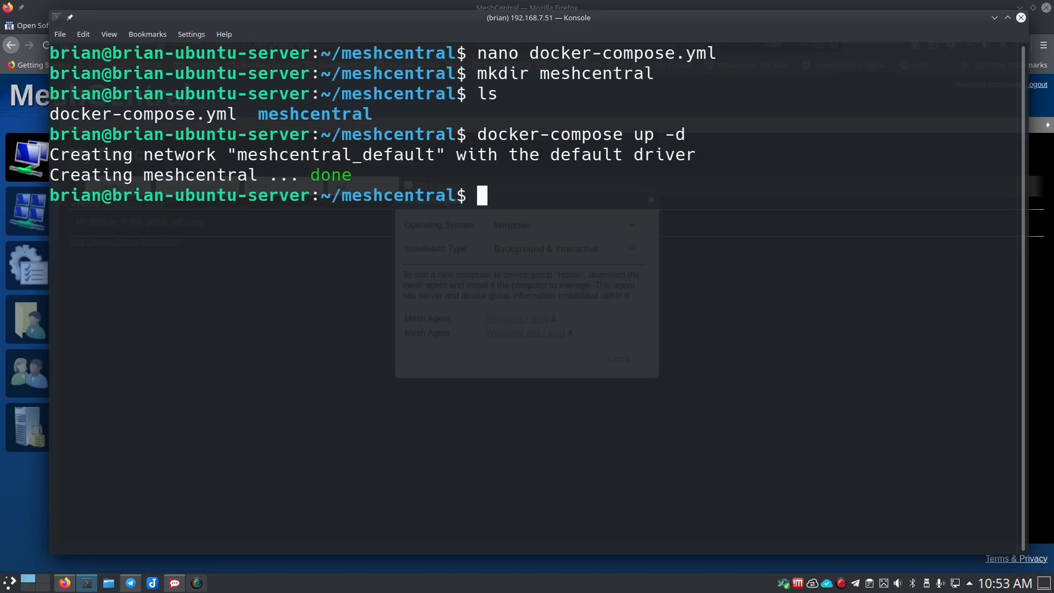
- SSH into 192.168.7.125 in a new terminal with larger text, then return to Firefox
key("ctrl+alt+t")
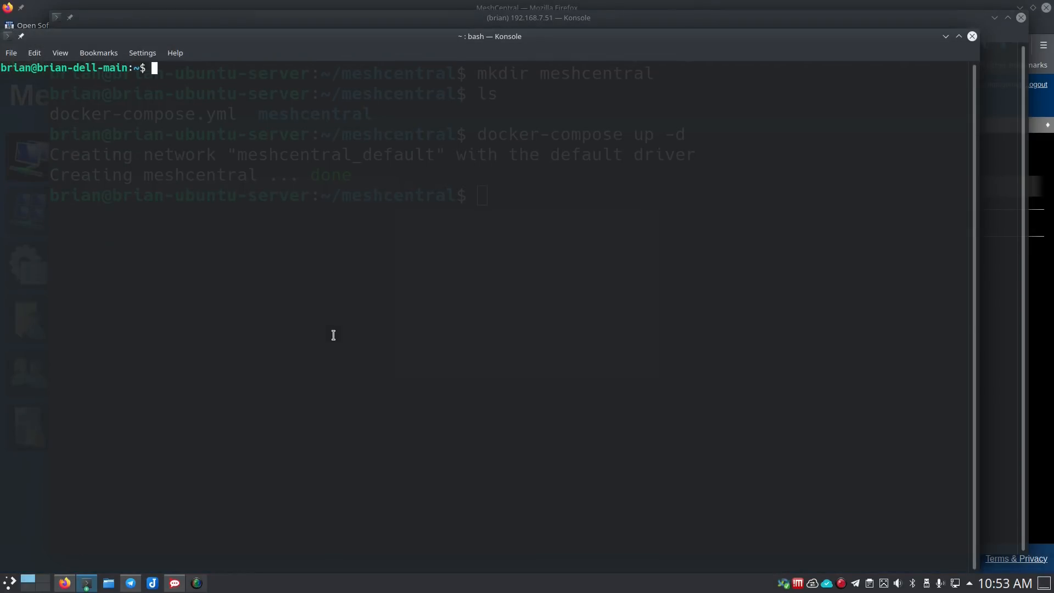
type("ssh brian@192.168.7")
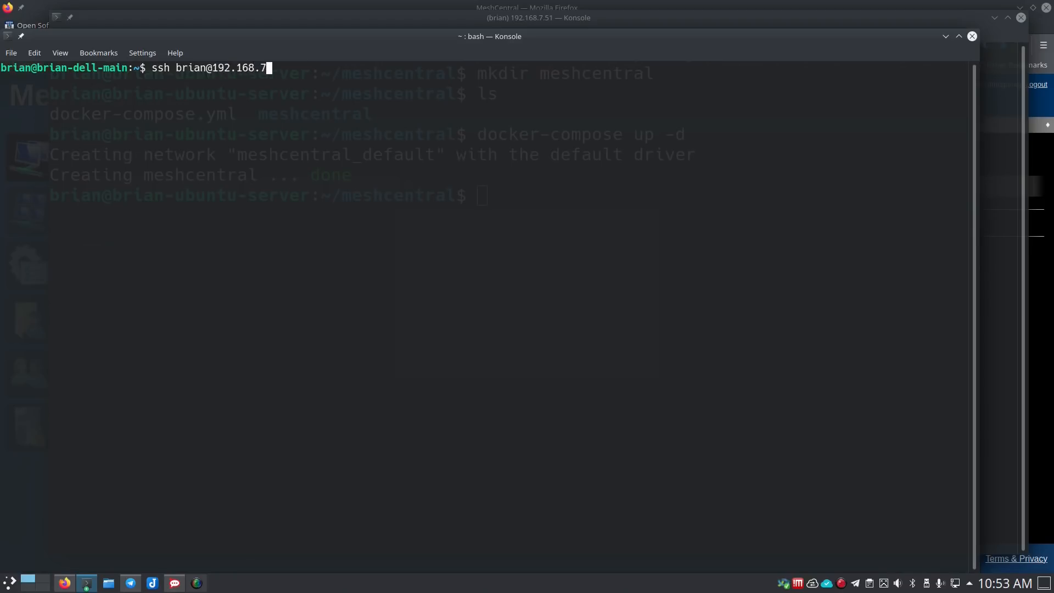
type(".125")
key("Return")
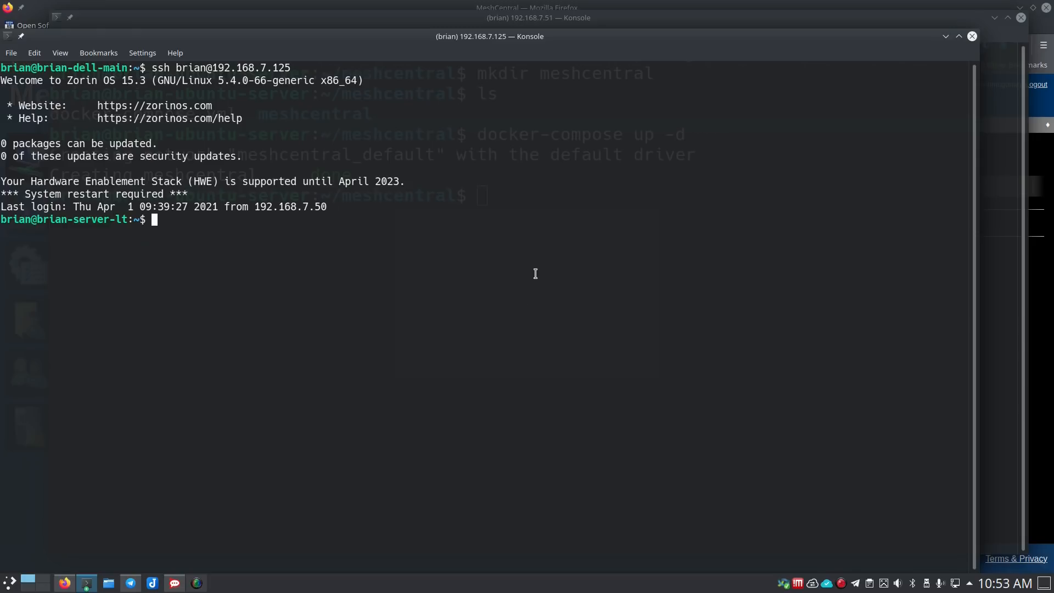
double_click(381, 38)
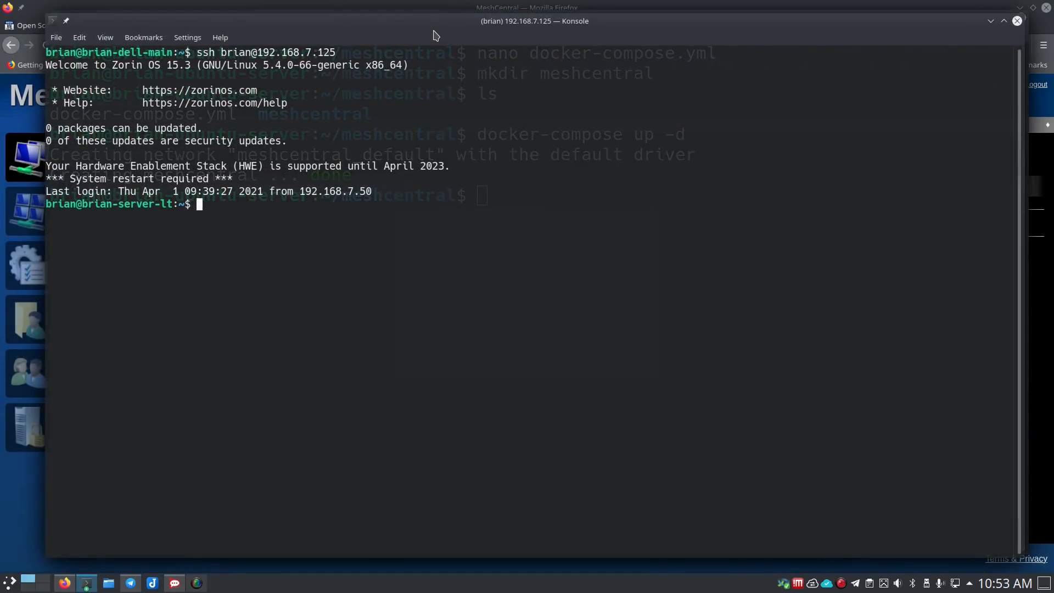
key("ctrl+plus")
key("ctrl+plus")
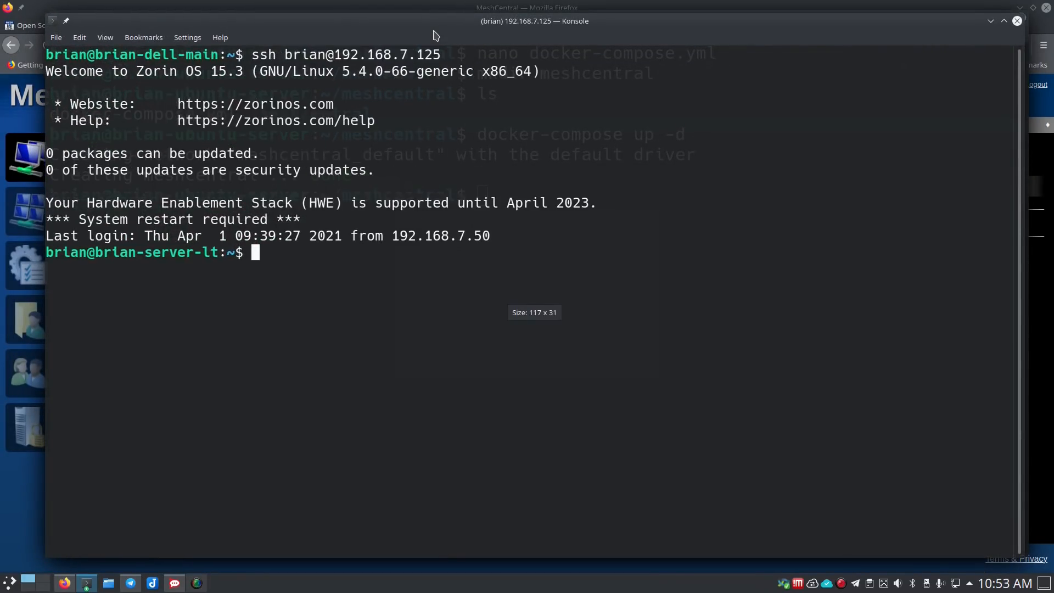
left_click(9, 483)
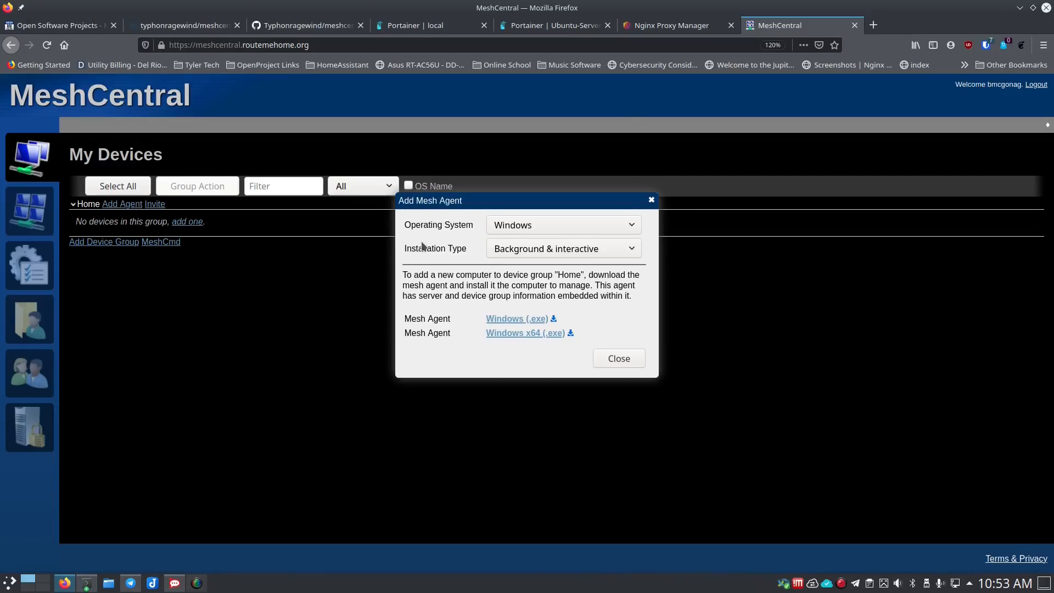
- Select Linux / BSD, copy the agent install command, and close the Add Mesh Agent dialog
left_click(555, 226)
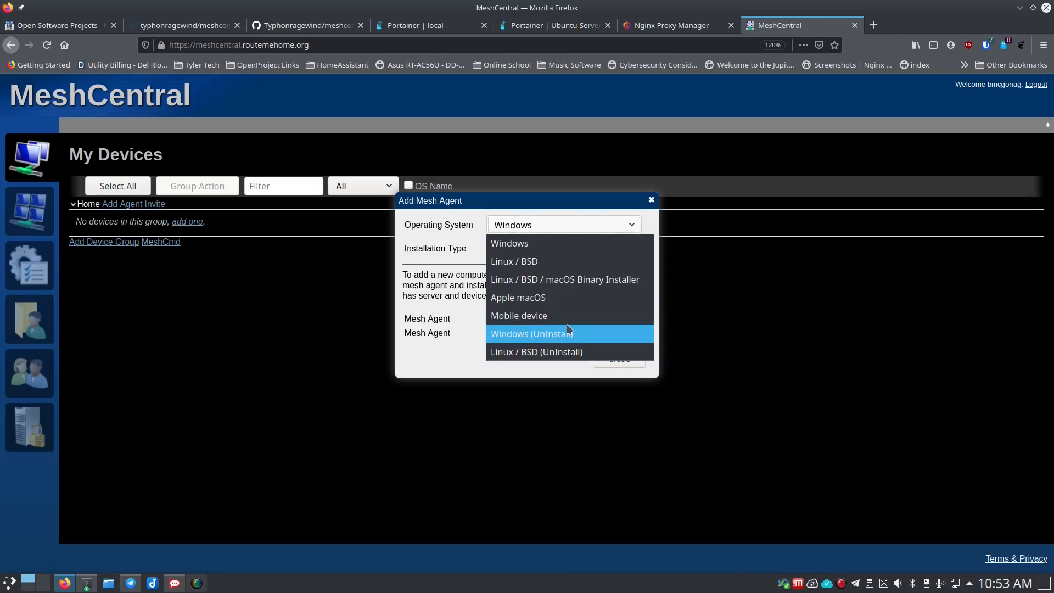
left_click(537, 262)
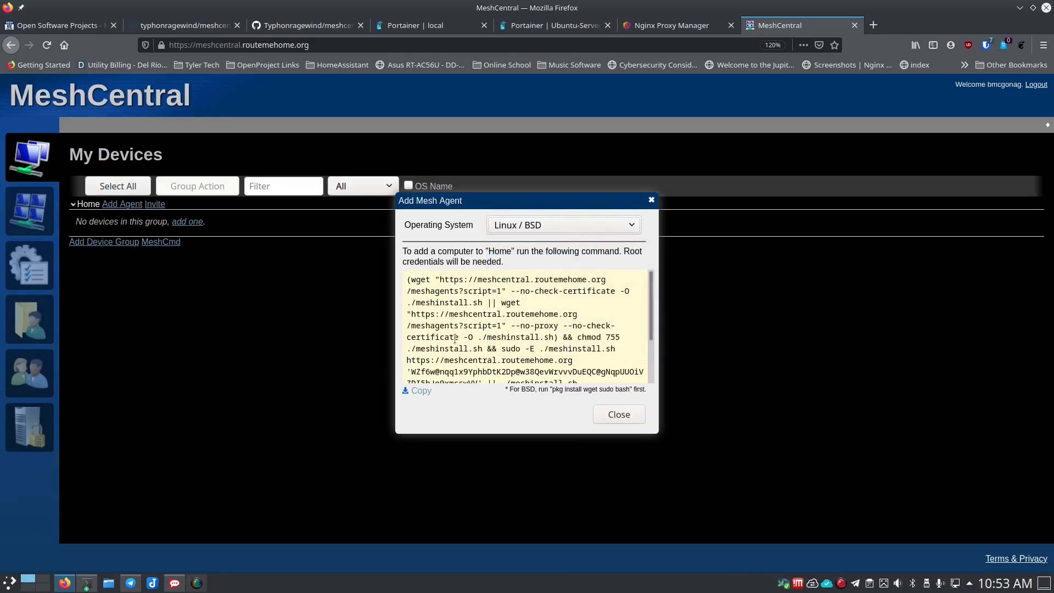
left_click(420, 391)
scroll(449, 350, "down", 2)
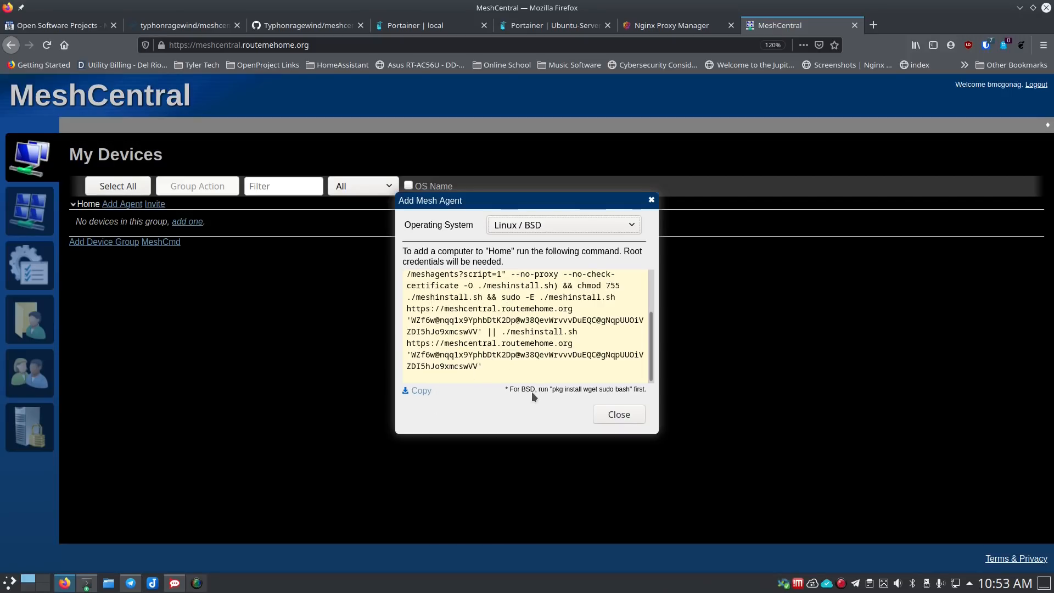
left_click(420, 393)
left_click(606, 415)
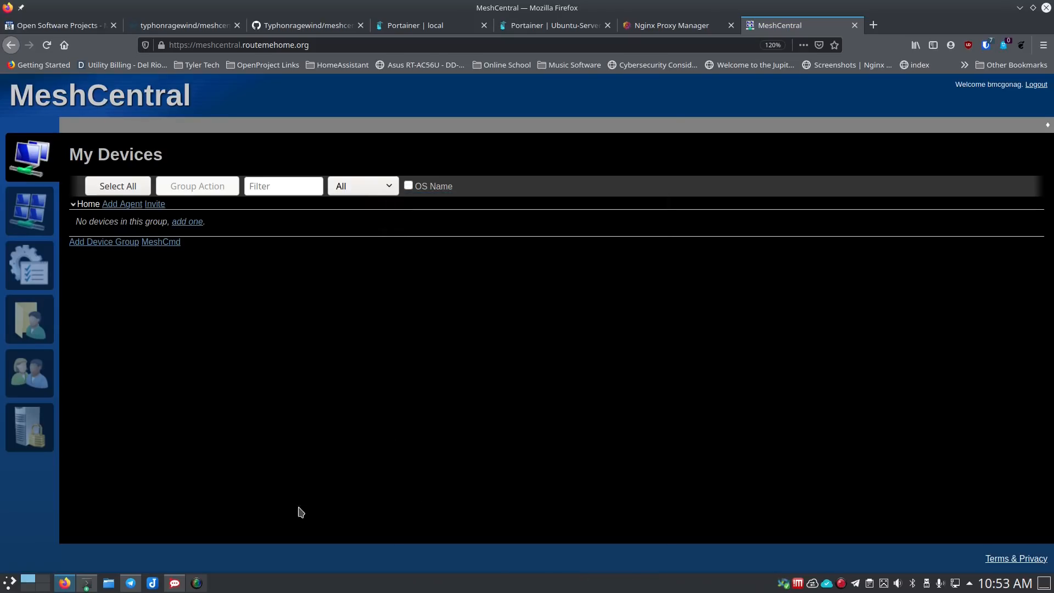
- Run the copied agent install command on 192.168.7.125 with the sudo password, then return to MeshCentral
left_click(93, 585)
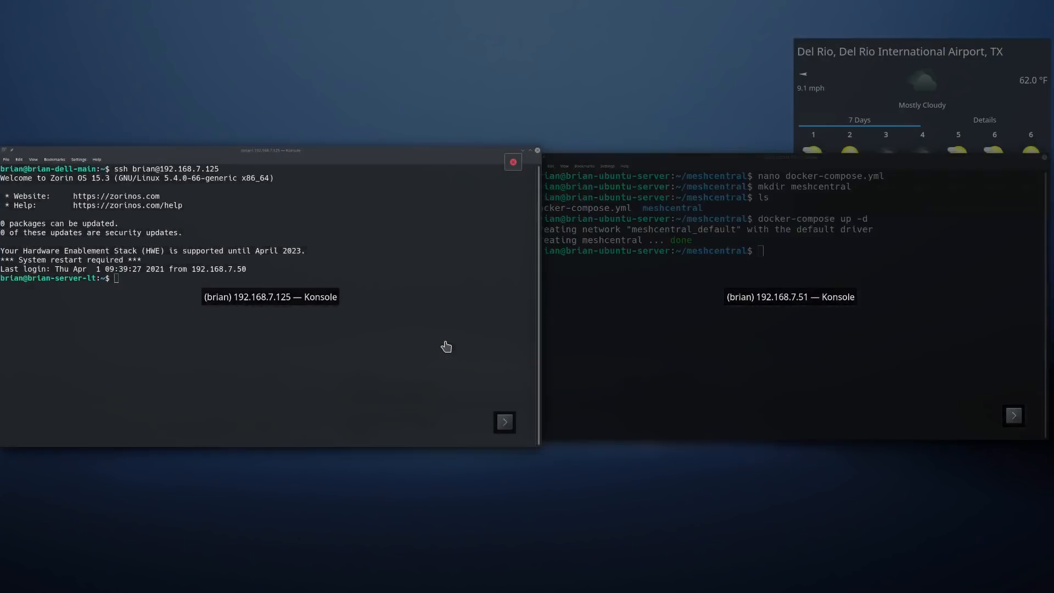
left_click(445, 346)
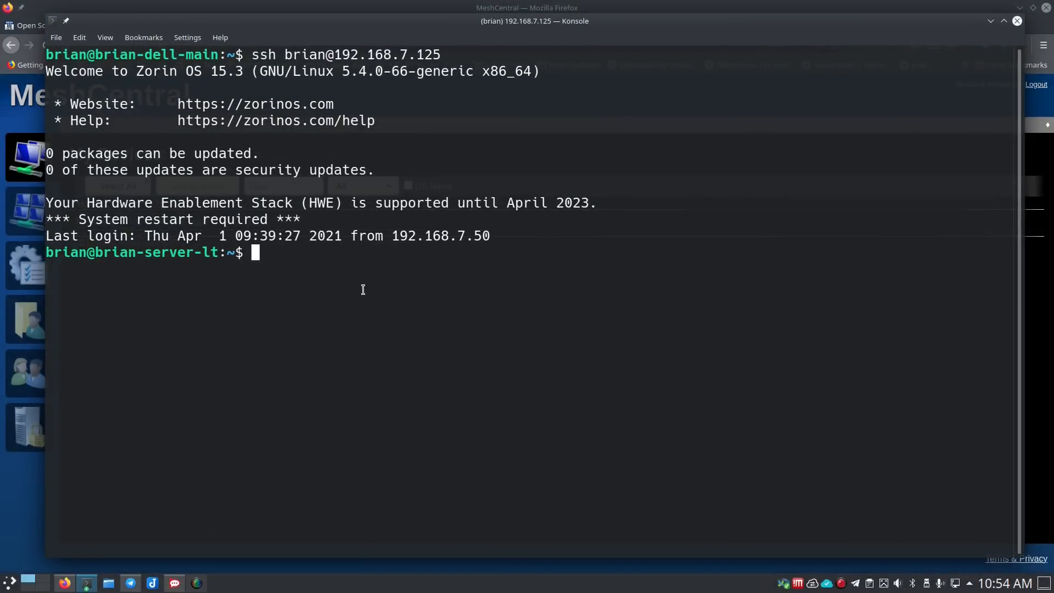
key("ctrl+shift+v")
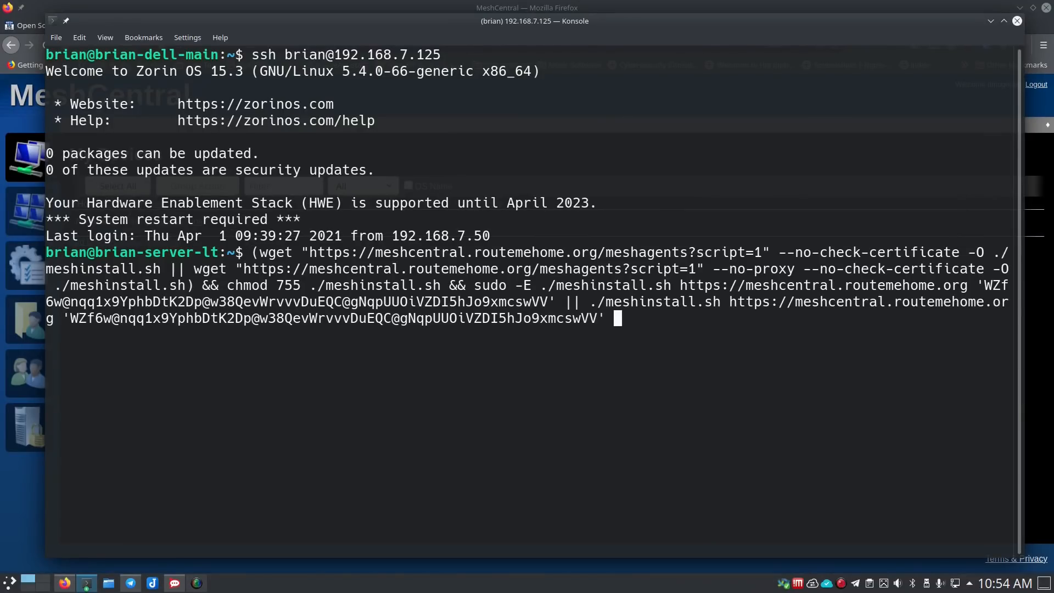
key("Return")
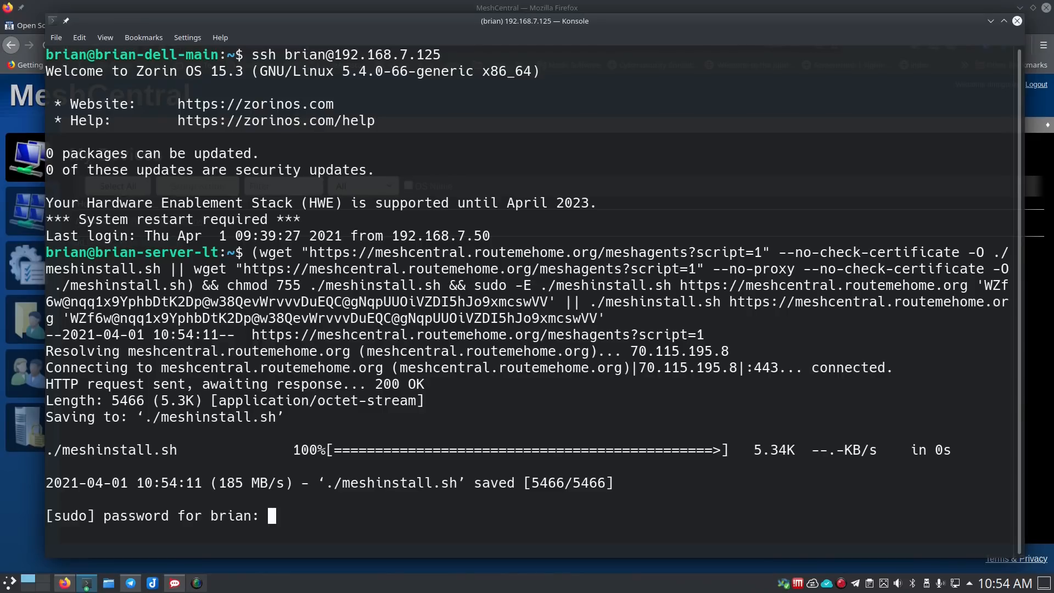
type("**********")
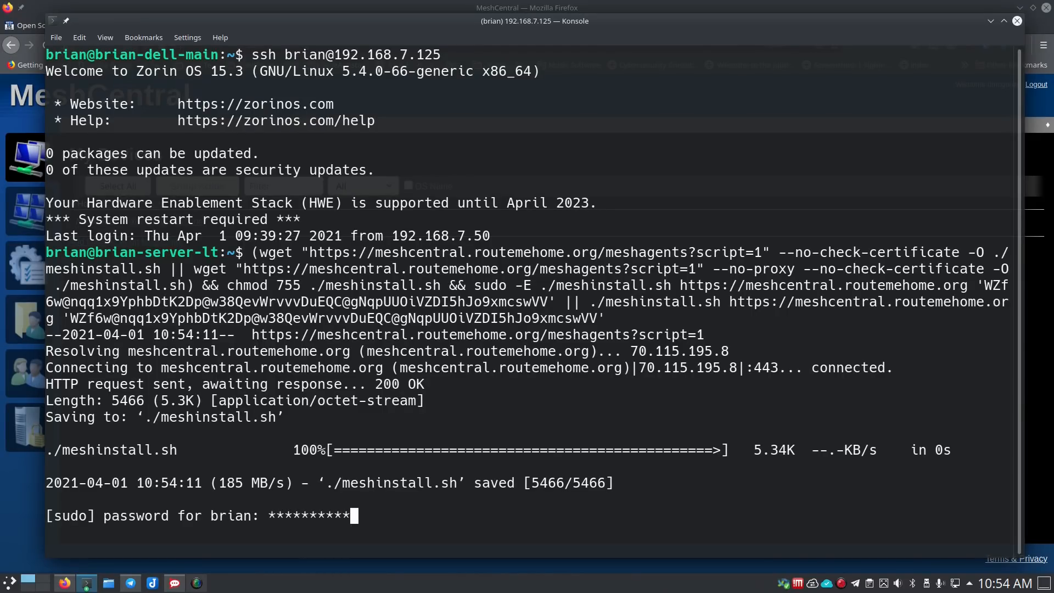
key("Return")
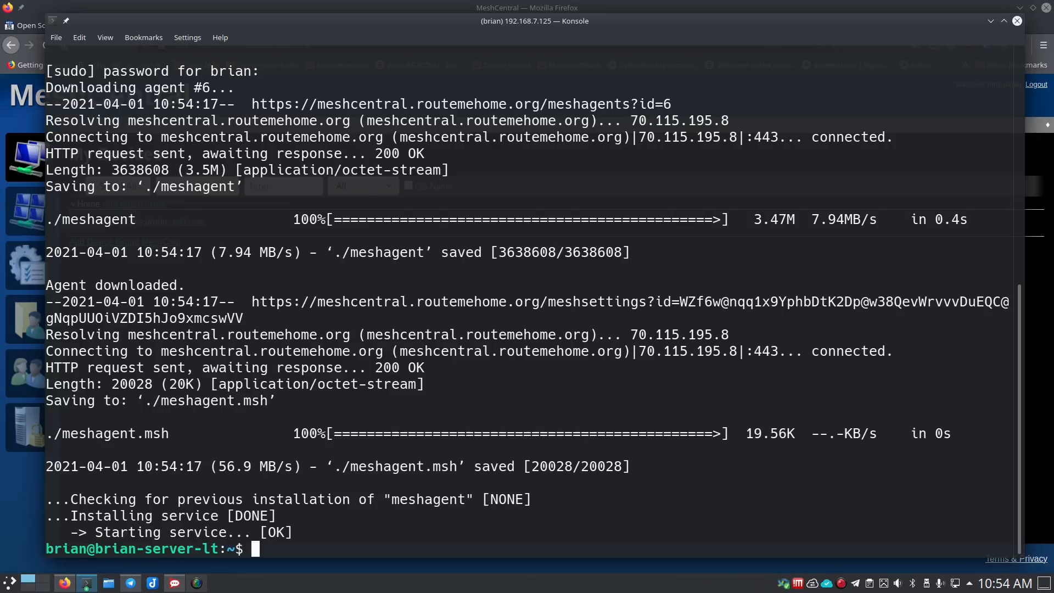
left_click(22, 481)
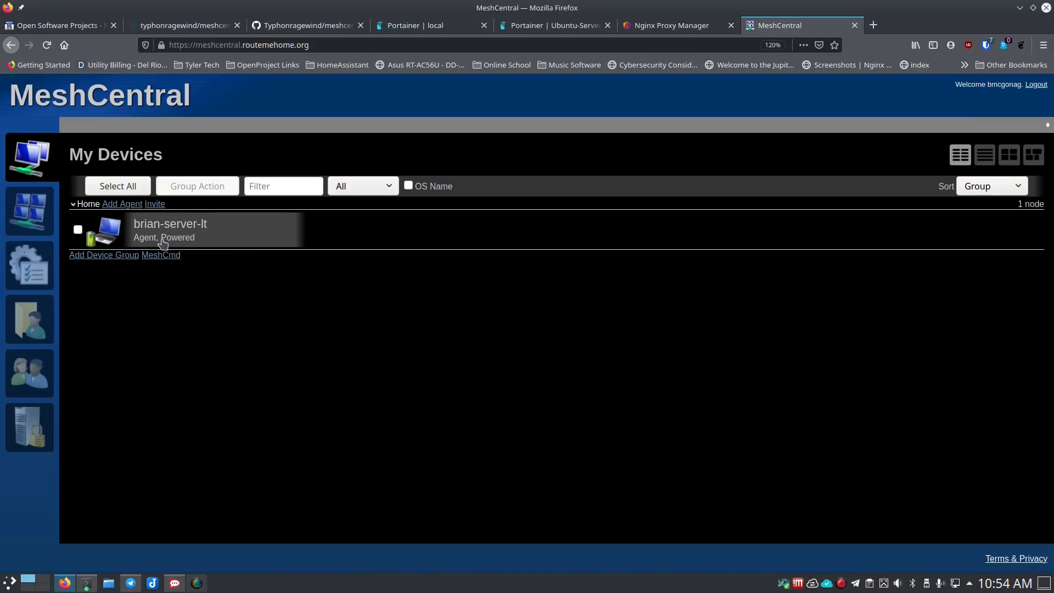
- Open the details page of the new Zorin OS Linux device listed under Home
left_click(188, 237)
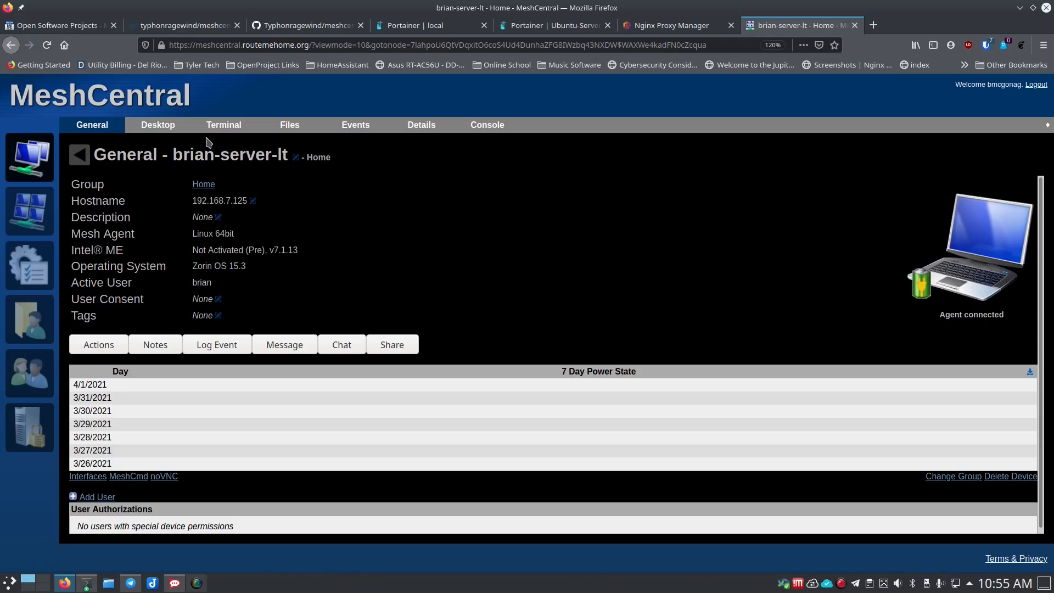
- Start a remote desktop session to brian-server-lt and unlock its screen
left_click(165, 126)
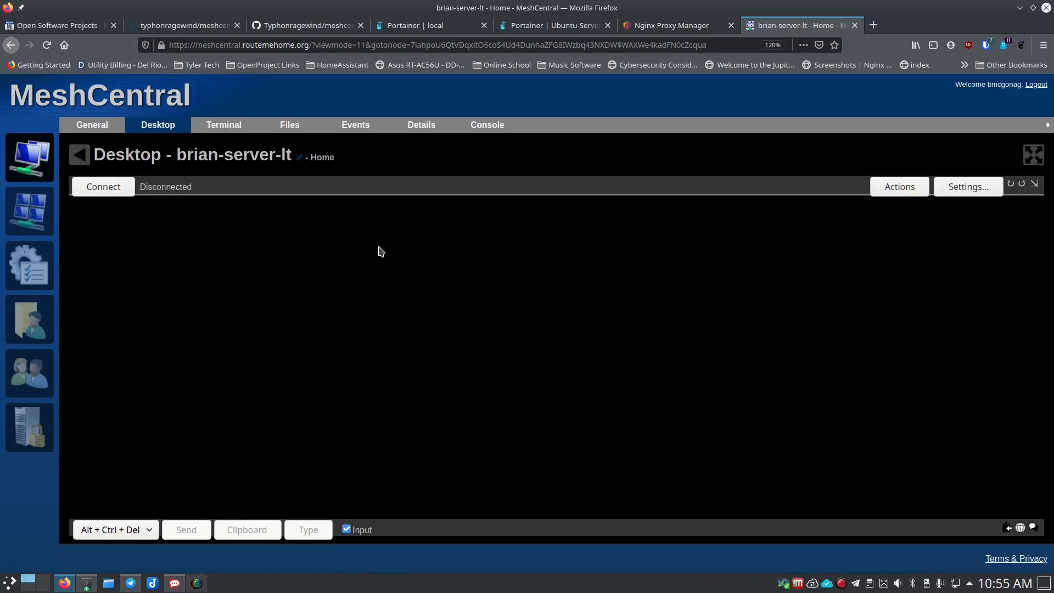
left_click(110, 188)
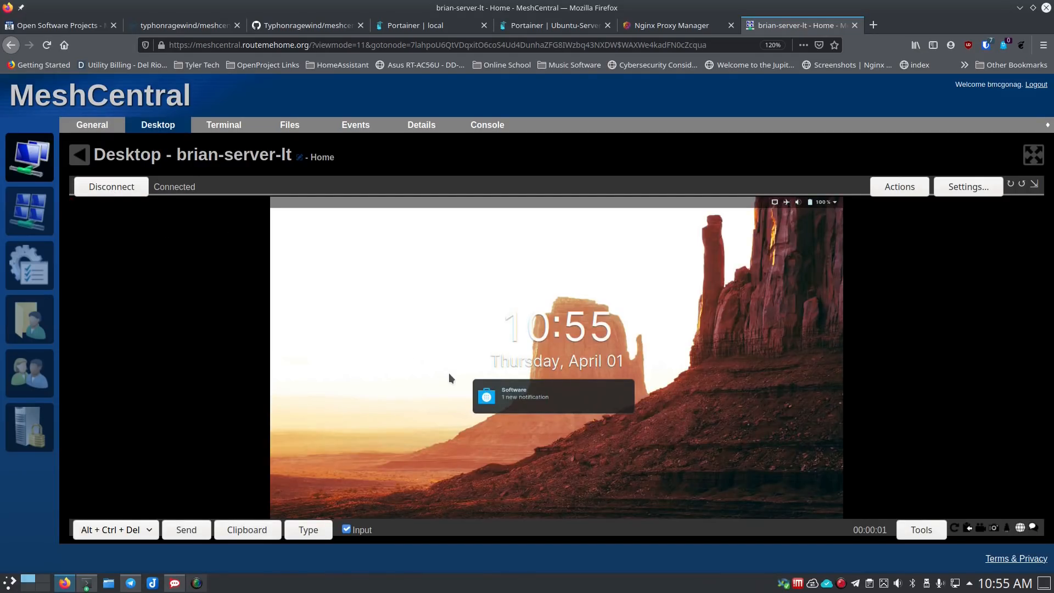
left_click(453, 389)
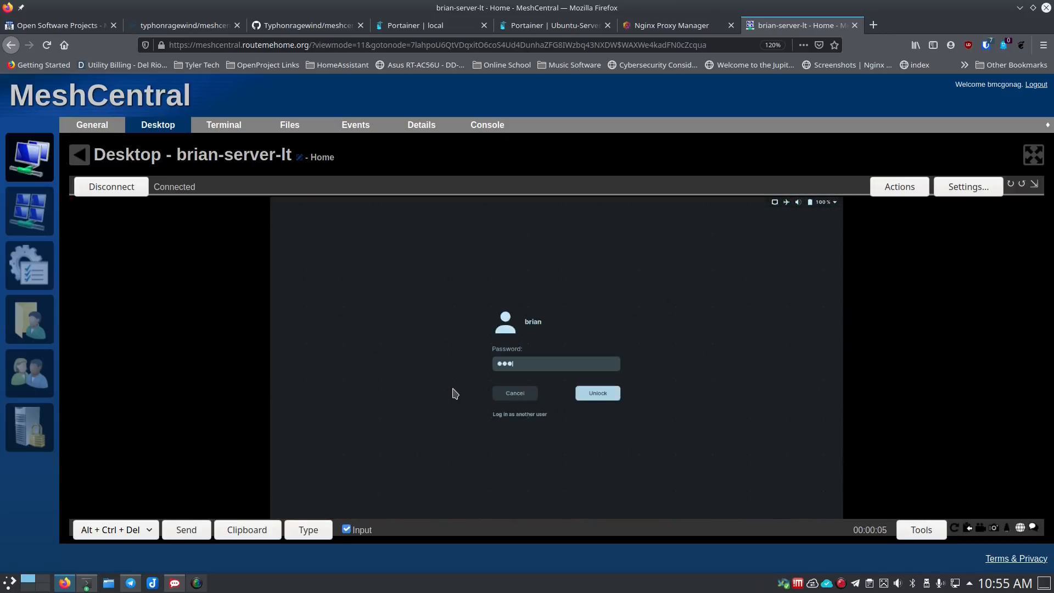
key("Return")
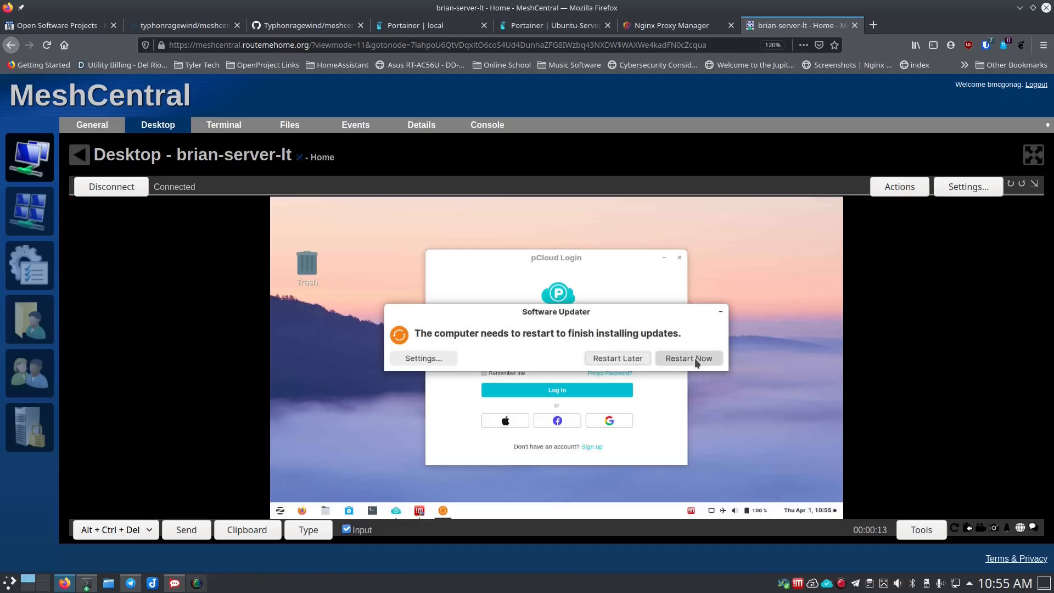
- Postpone the pending update restart, then disconnect and go back to the device list
left_click(615, 359)
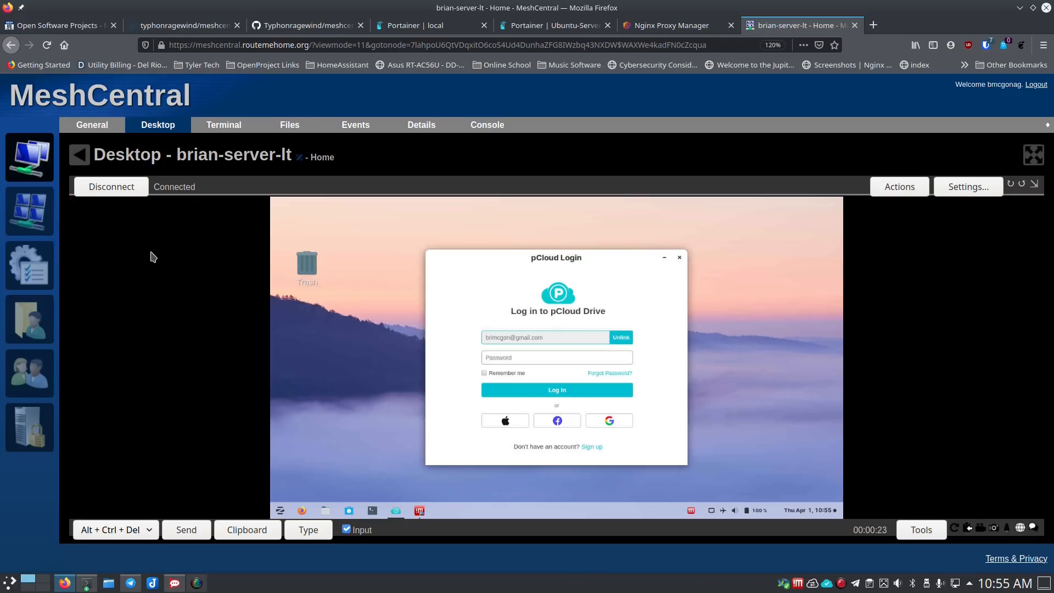
left_click(282, 512)
left_click(525, 488)
left_click(132, 188)
left_click(79, 159)
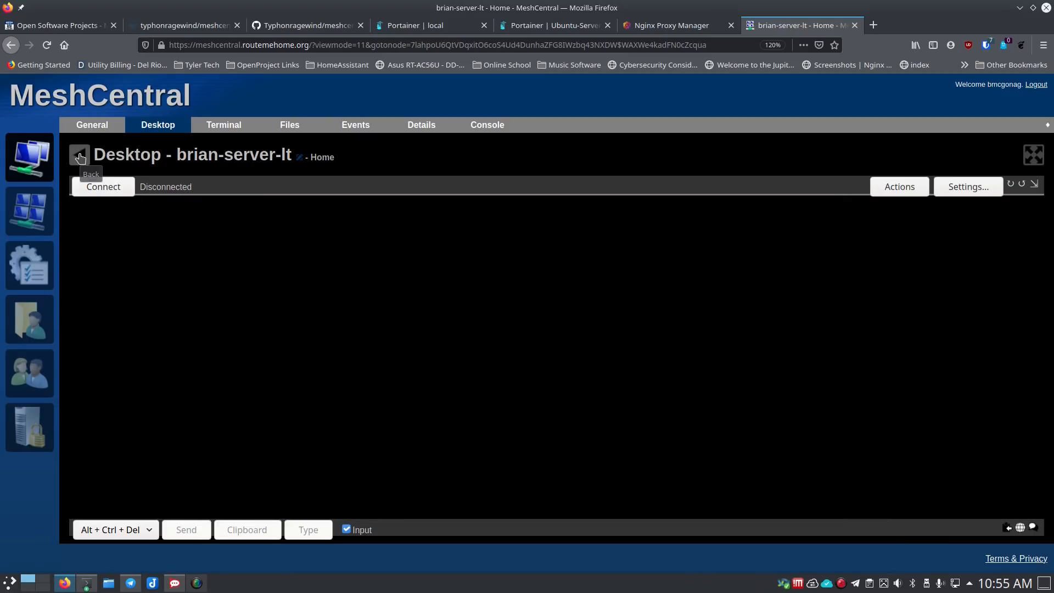
- On the General page, review the device Actions operation list and cancel, leaving Wake-up unrun
left_click(172, 243)
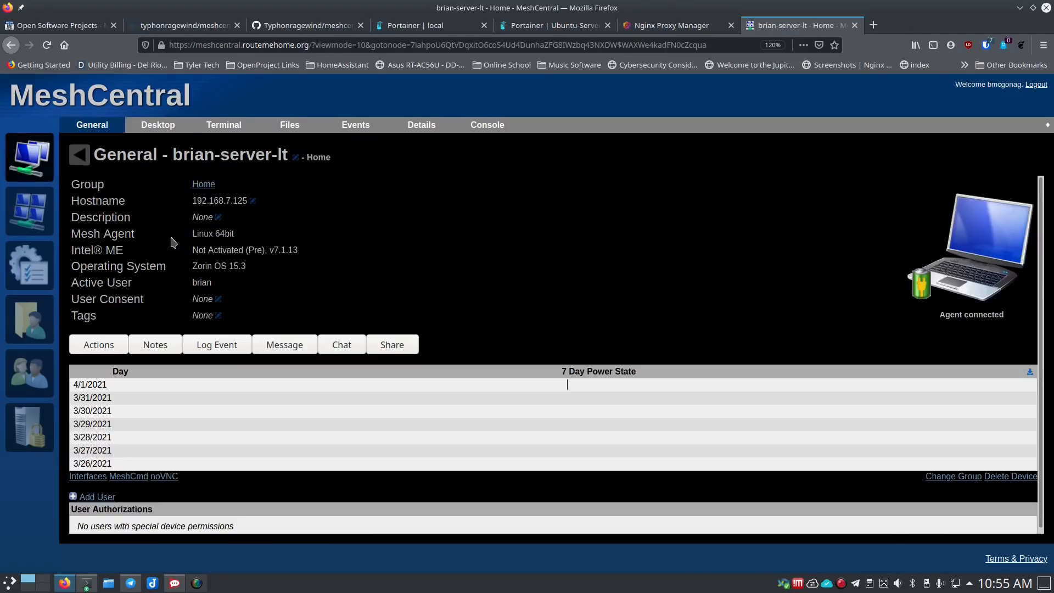
left_click(85, 347)
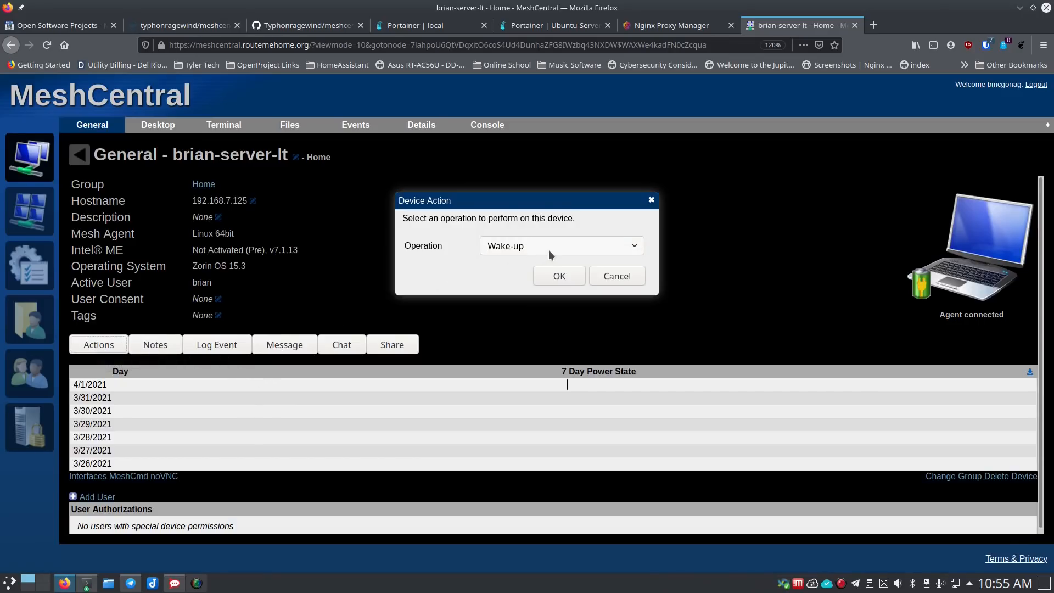
left_click(549, 248)
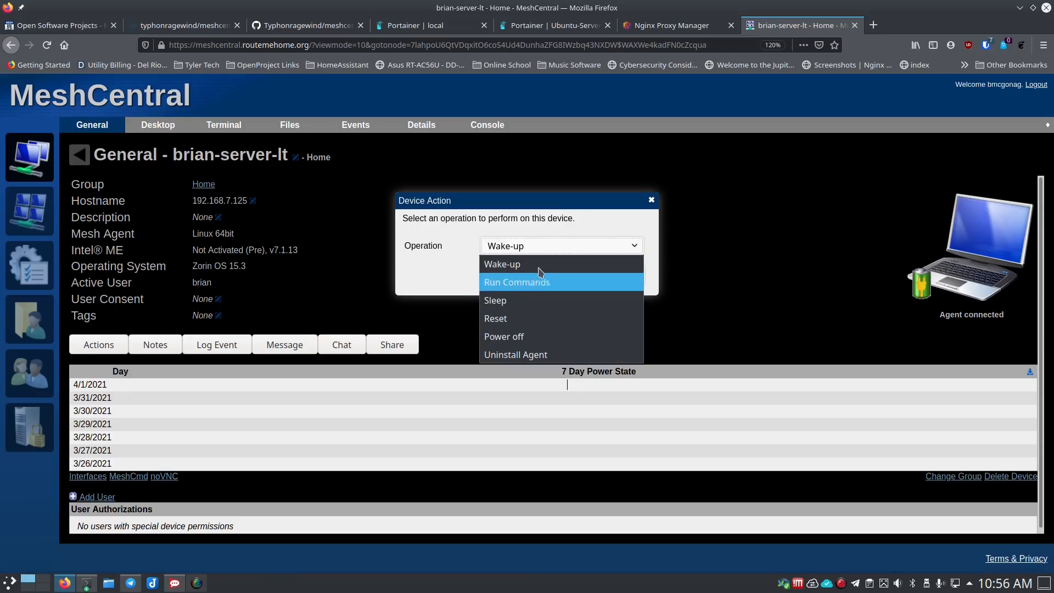
left_click(695, 231)
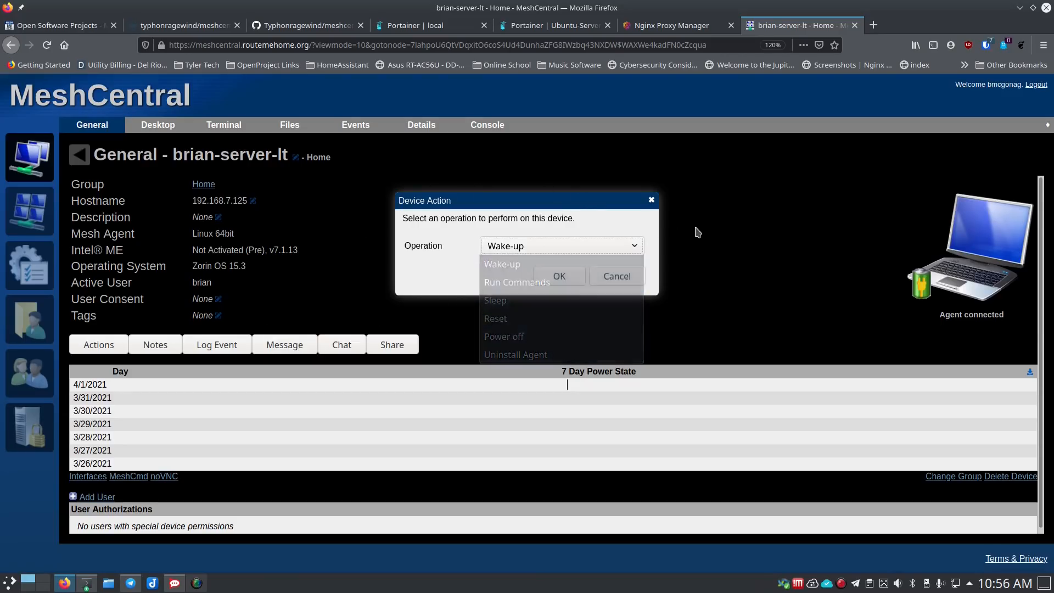
left_click(614, 277)
- Look at the device Notes and Log Event forms, closing both without saving
left_click(156, 346)
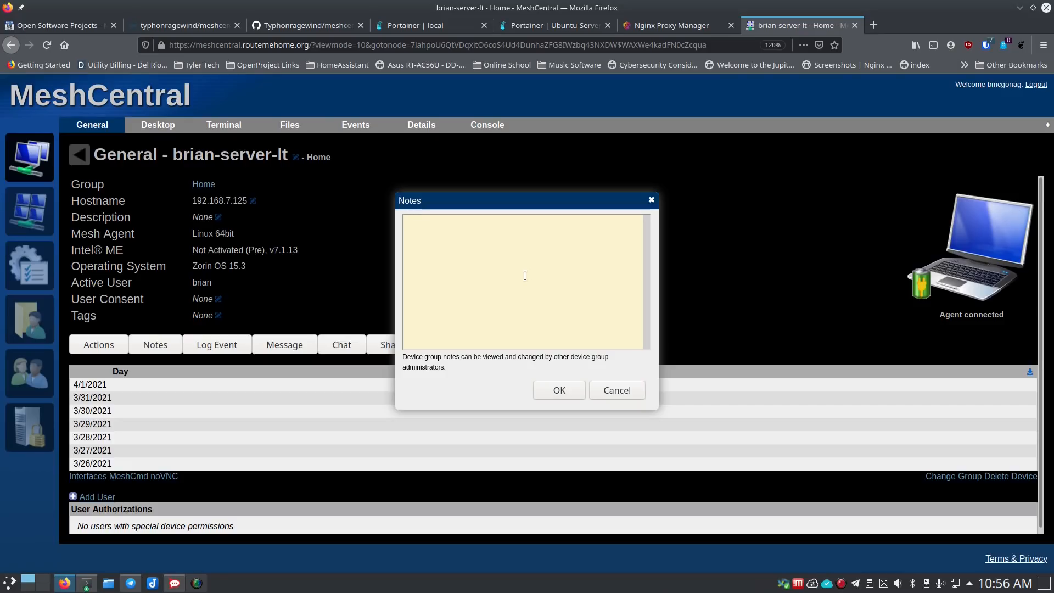
left_click(614, 390)
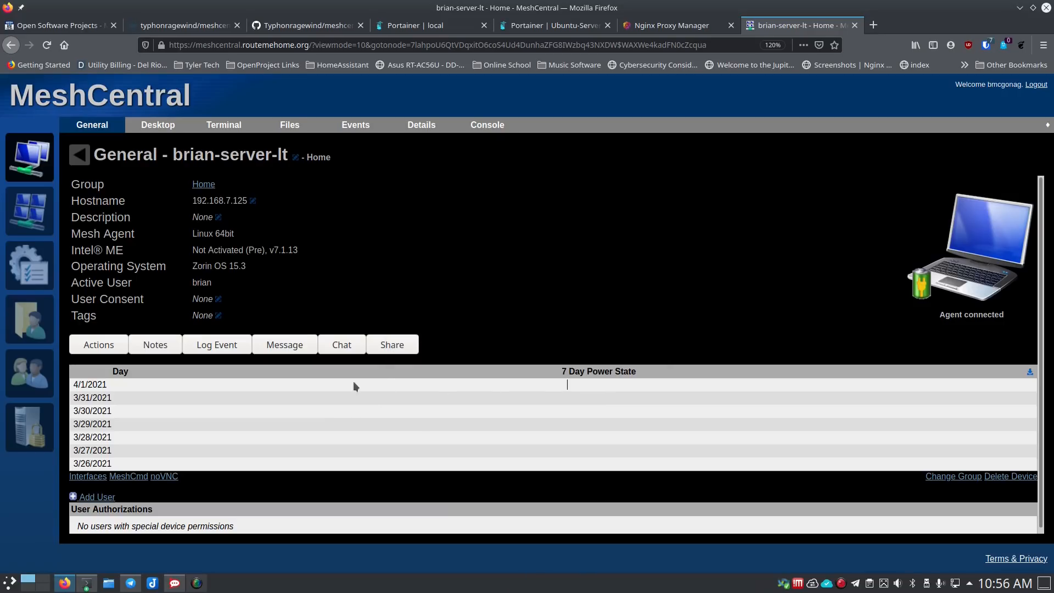
left_click(223, 346)
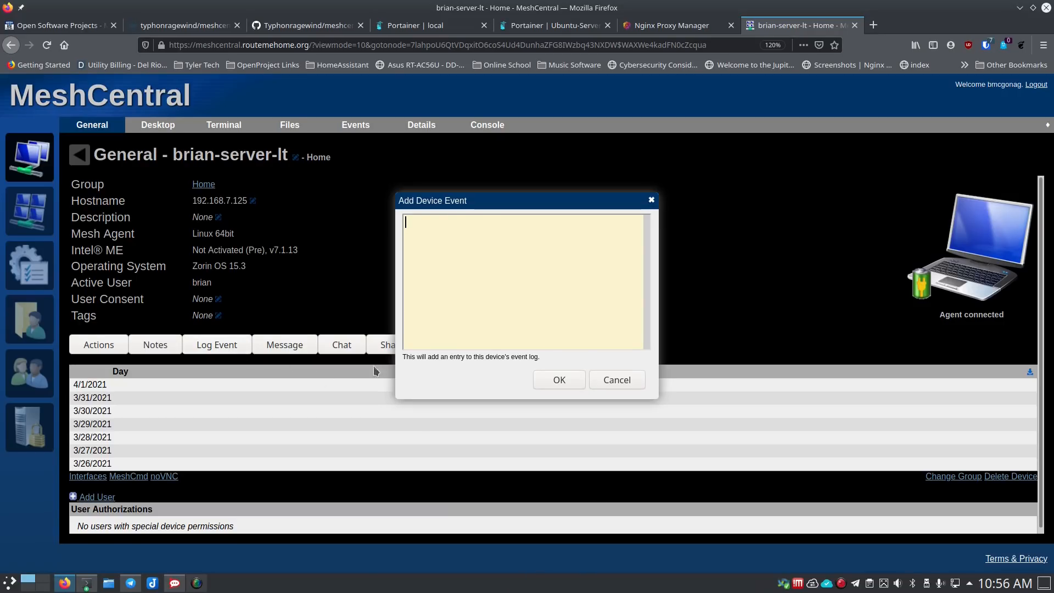
left_click(618, 380)
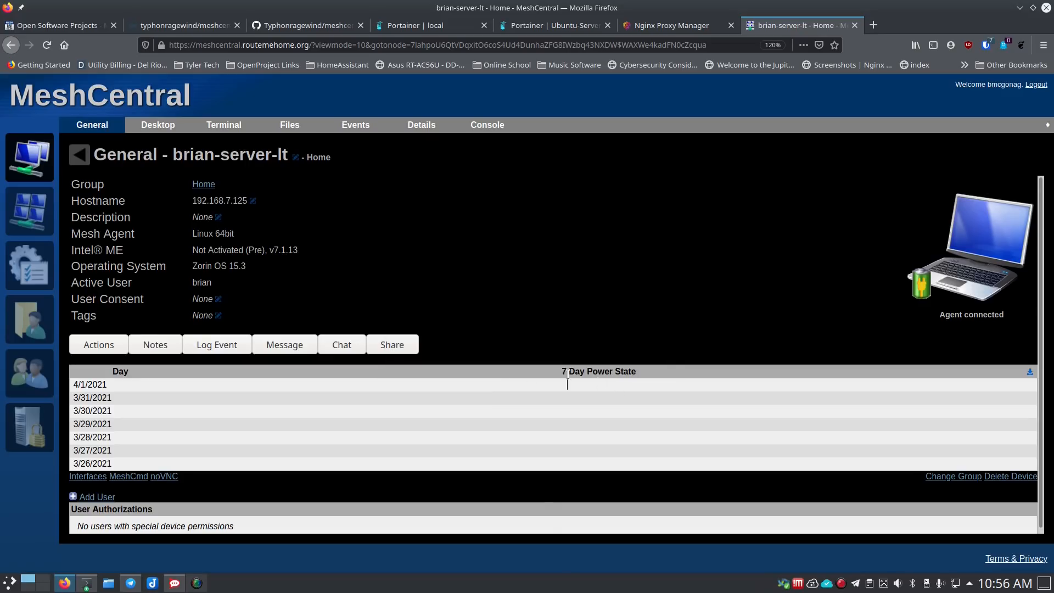
left_click(301, 350)
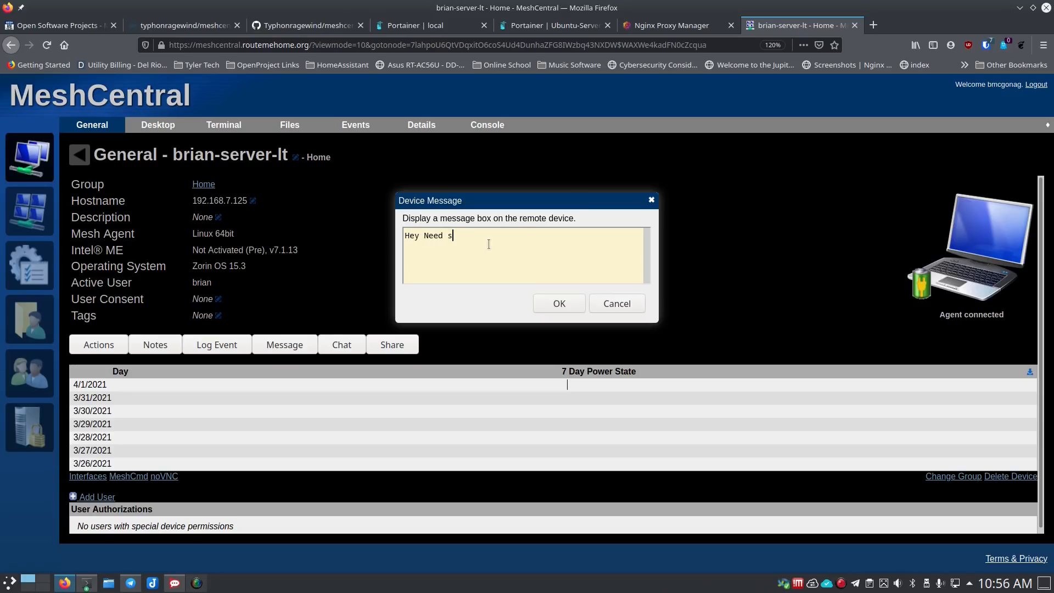
- Finish typing 'Hey Need some help' and send it to brian-server-lt
type("ome h")
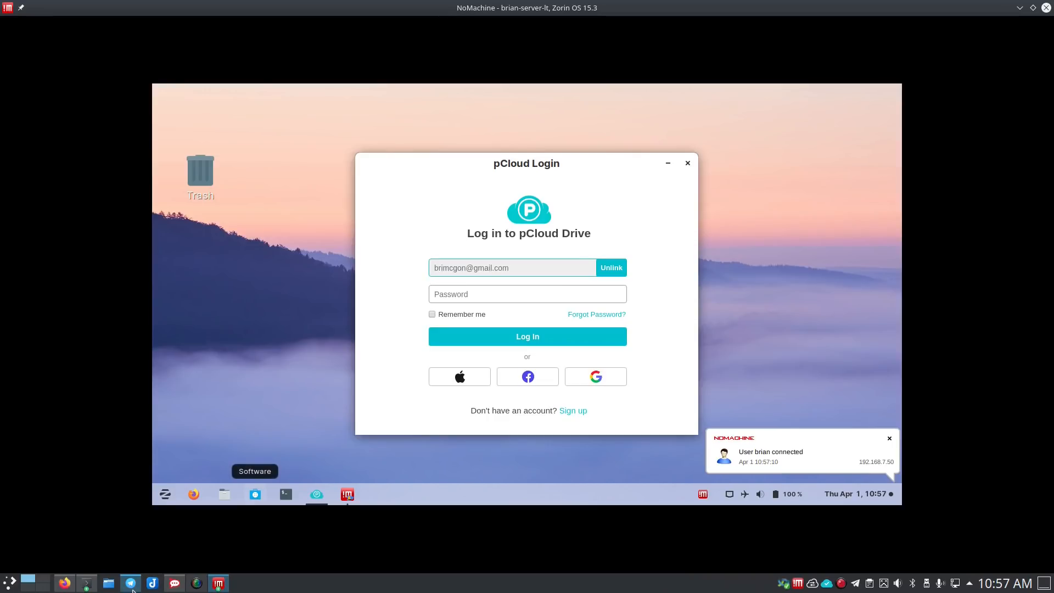
left_click(65, 583)
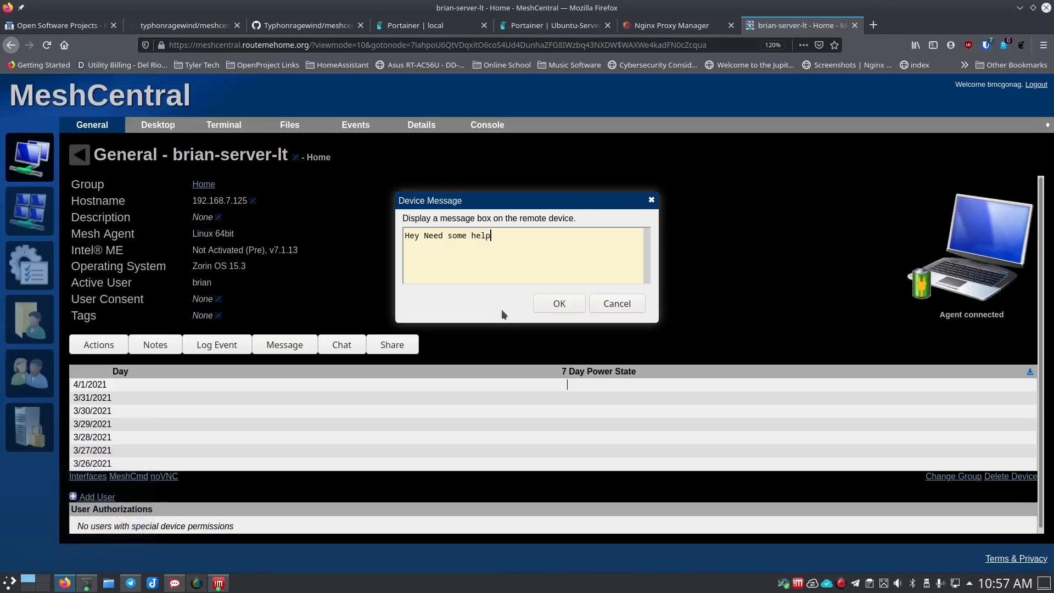
left_click(561, 303)
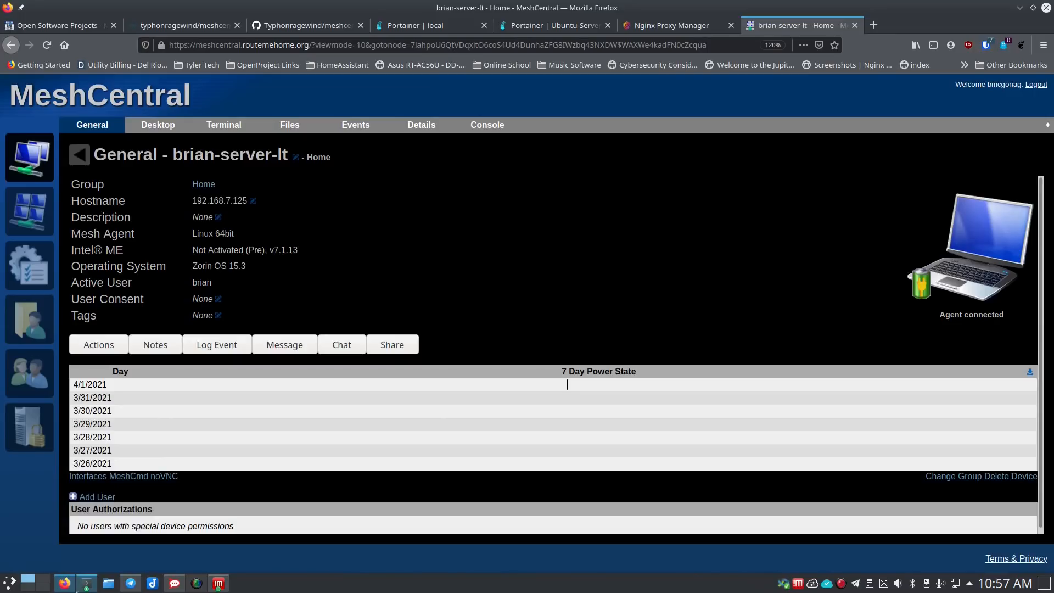
- Answer Yes to the 'Hey Need some help' message in NoMachine, then cancel MeshCentral's Device Message form
mouse_move(218, 583)
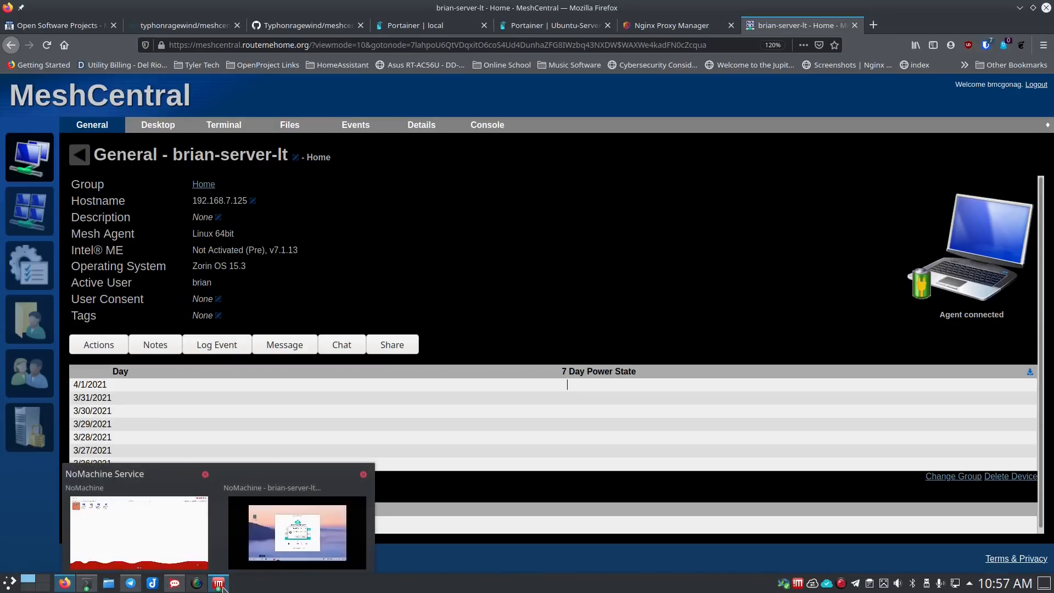
left_click(279, 551)
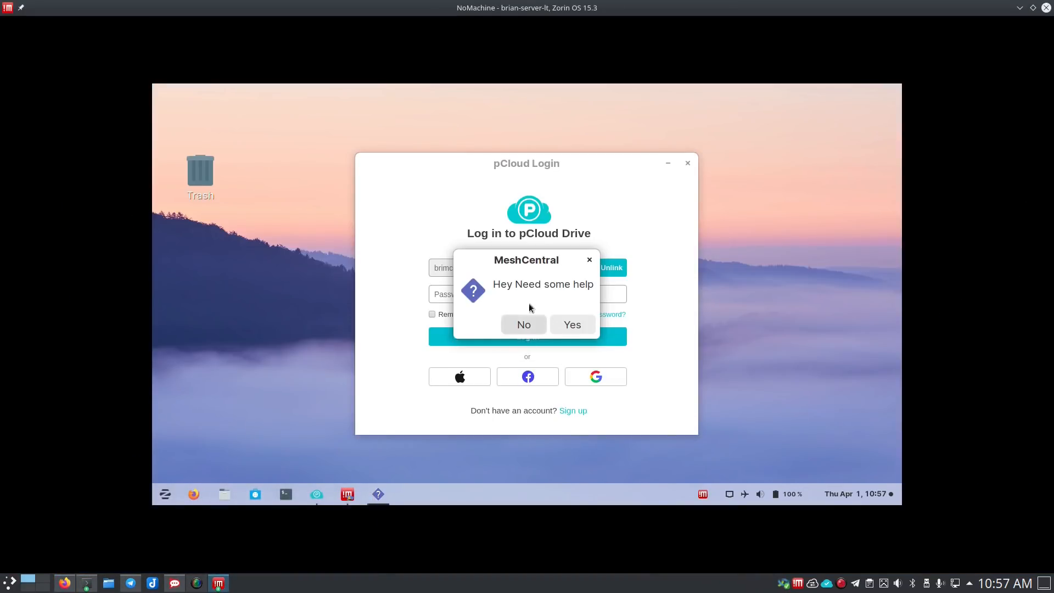
left_click(571, 324)
key("alt+Tab")
left_click(615, 305)
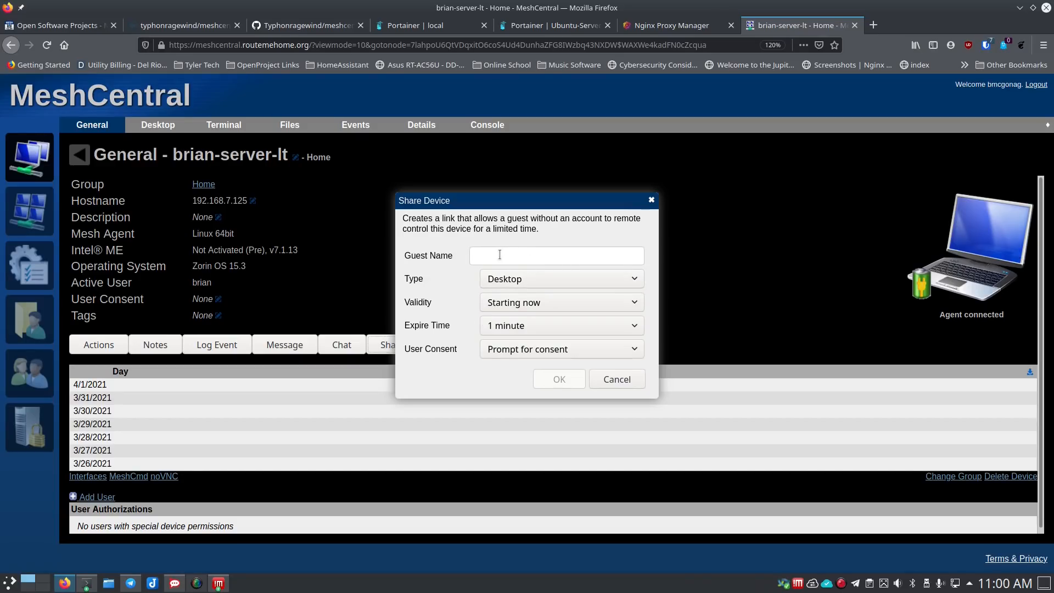
- Check the Share Device expiry (1 minute) and consent (Prompt for consent) options, then cancel without a link
left_click(543, 325)
scroll(544, 275, "down", 1)
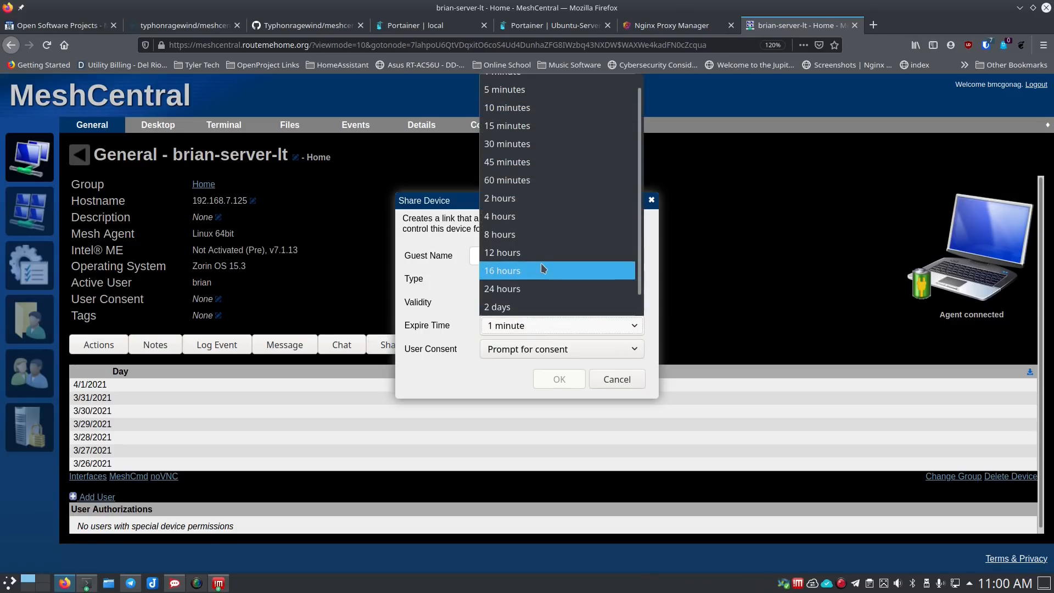
left_click(458, 298)
left_click(533, 351)
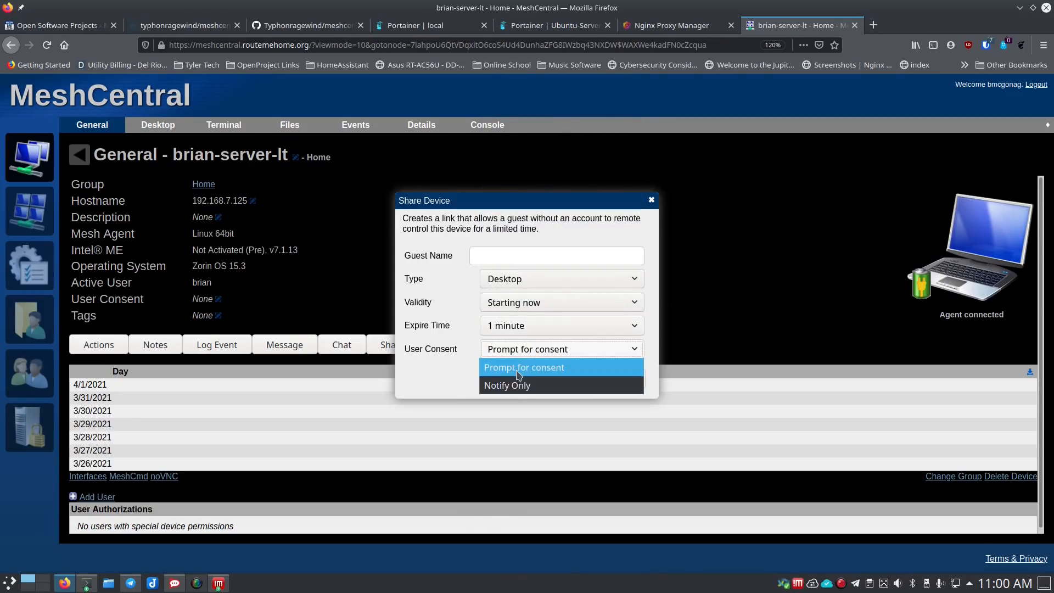
left_click(460, 335)
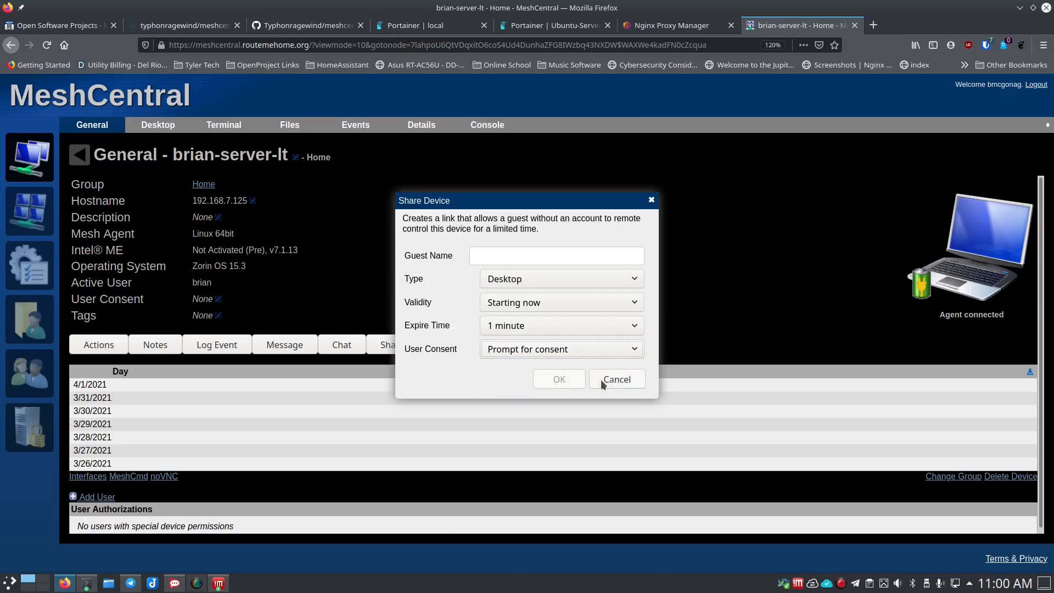
left_click(616, 380)
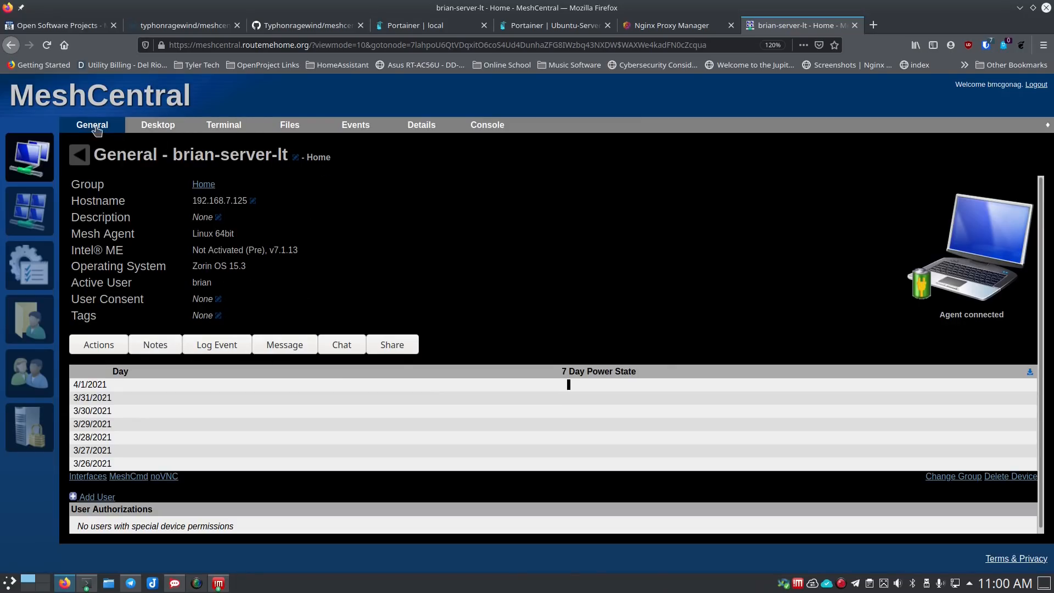
- Connect a root terminal to brian-server-lt and run cd and ls in root's home
left_click(167, 127)
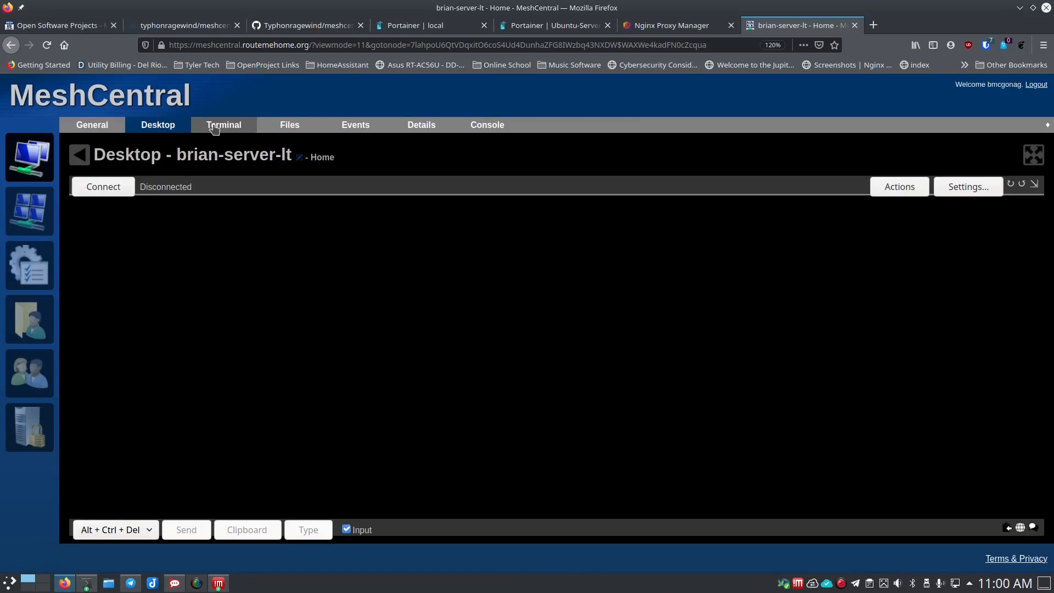
left_click(220, 124)
left_click(116, 188)
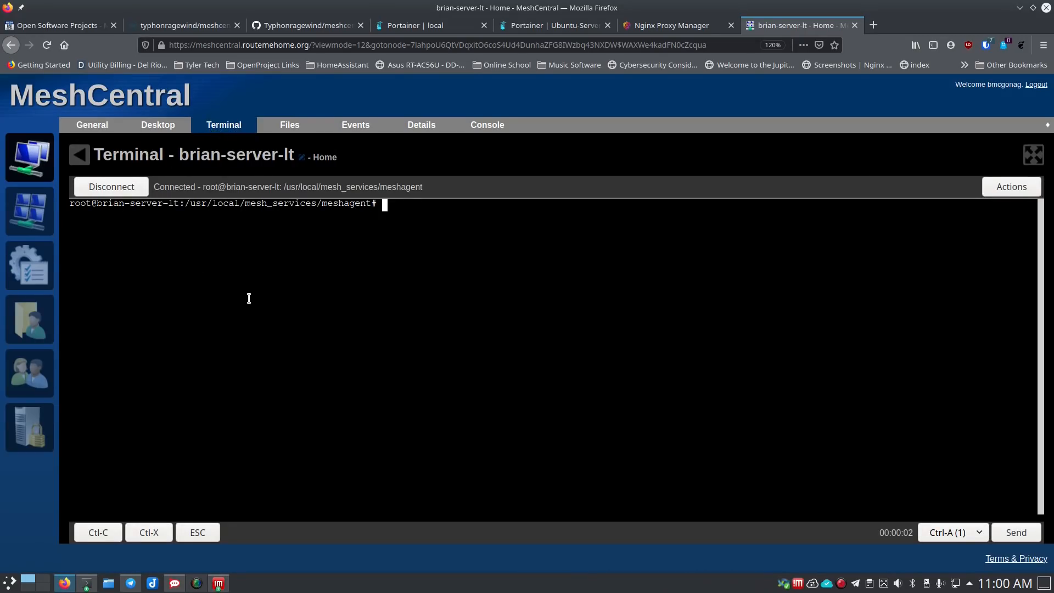
type("cd")
key("Return")
type("ls")
key("Return")
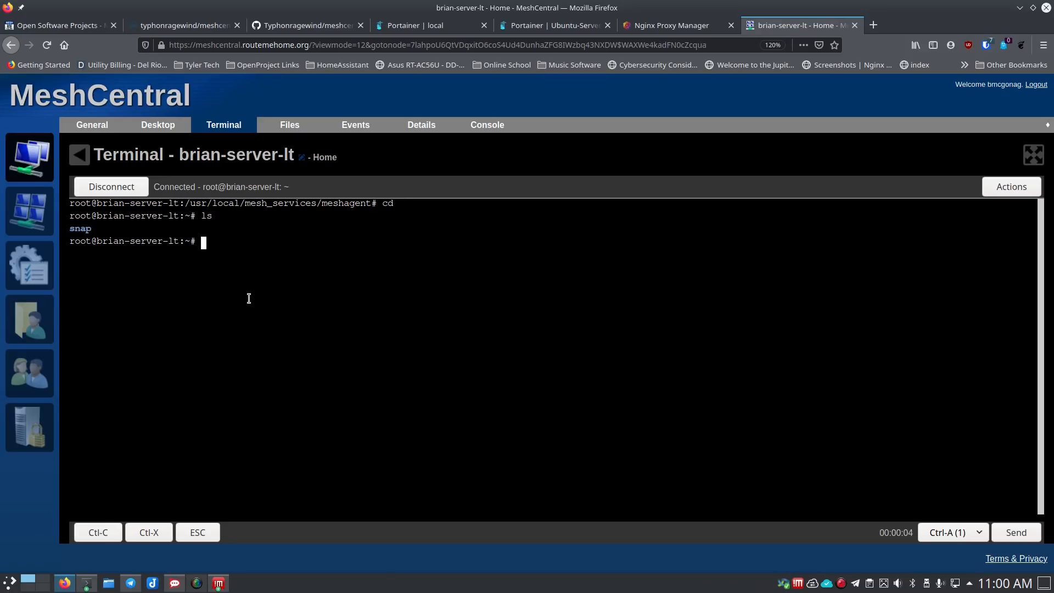
- List /home/brian with cd /home/brian and ls, then disconnect the terminal
type("cd /home/bri")
type("an")
key("Return")
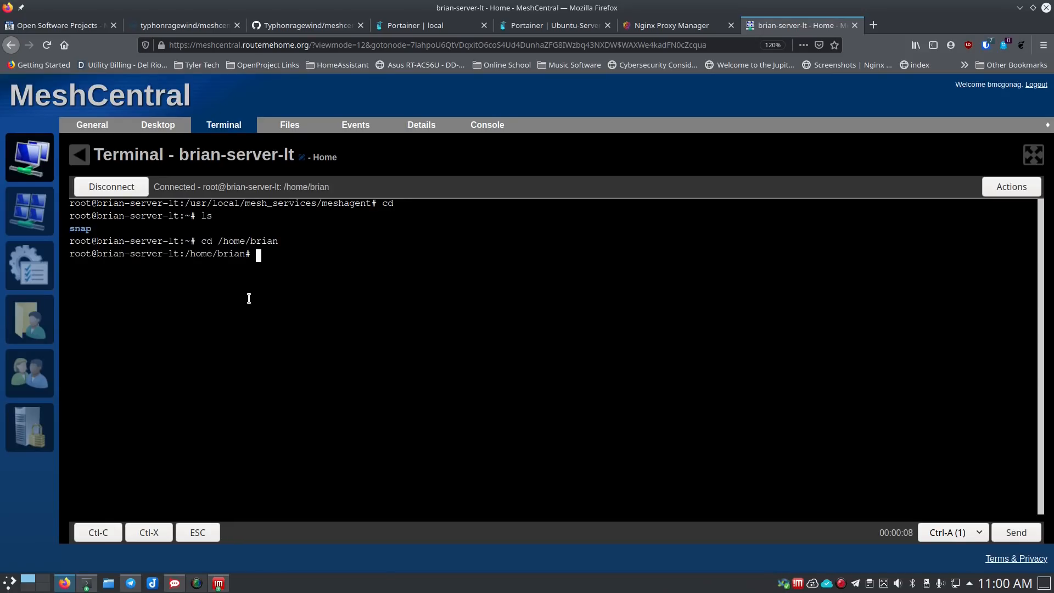
type("ls")
key("Return")
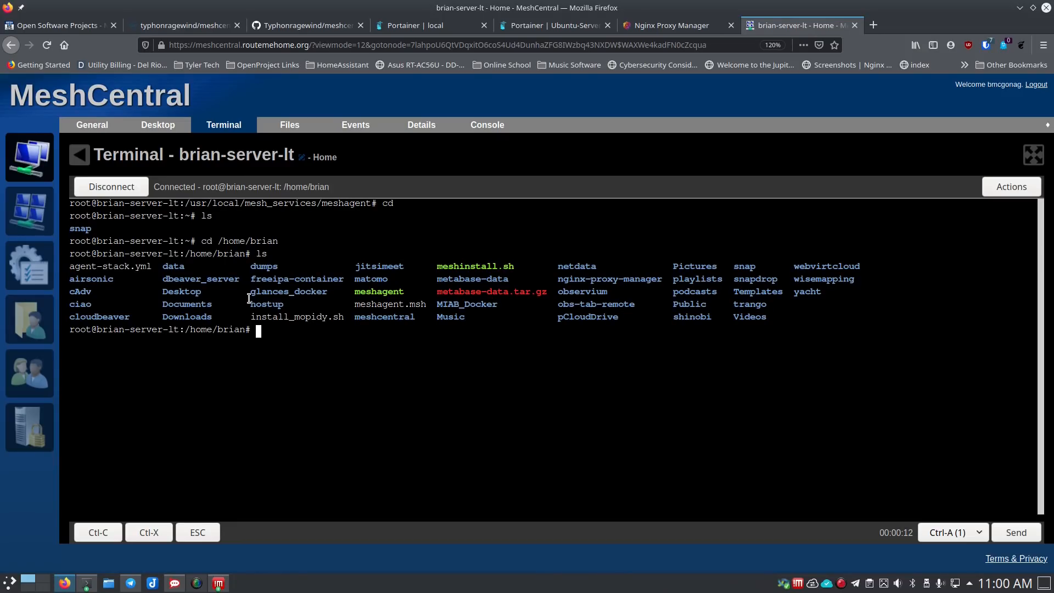
left_click(111, 187)
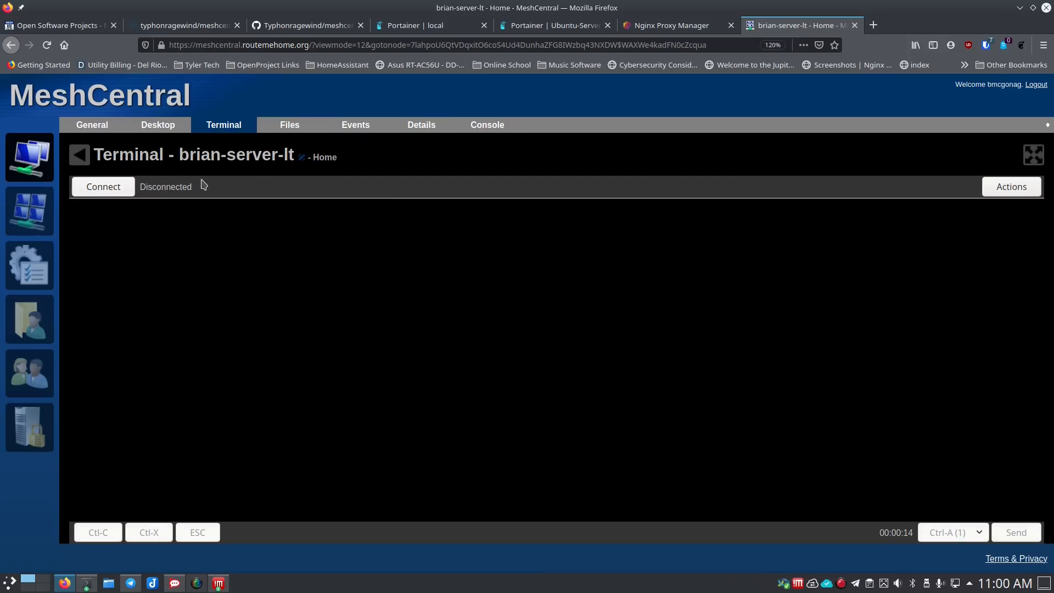
left_click(285, 130)
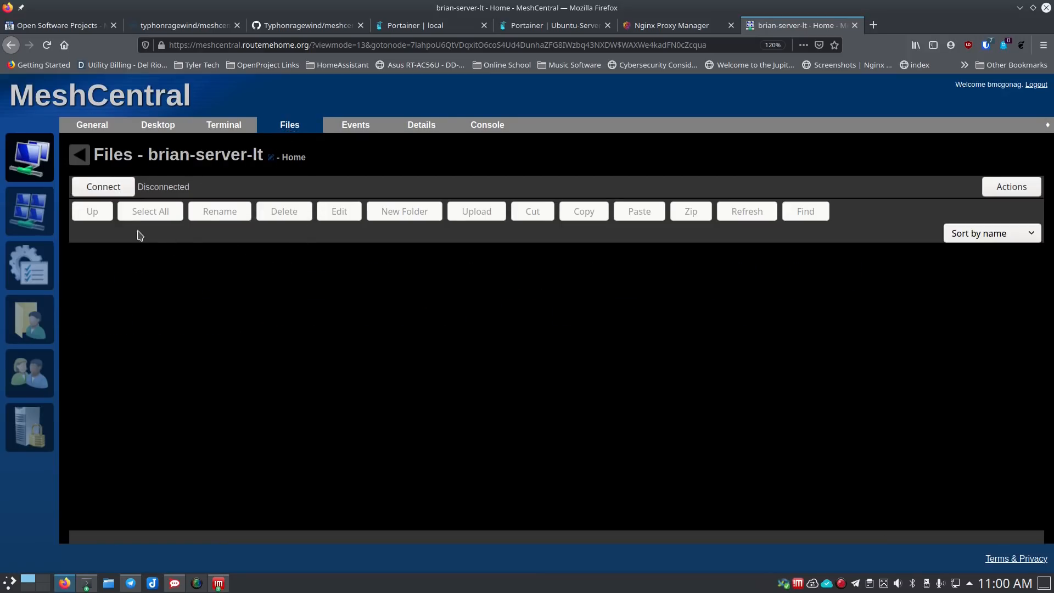
- Connect the remote file browser and navigate into /home/brian
left_click(110, 186)
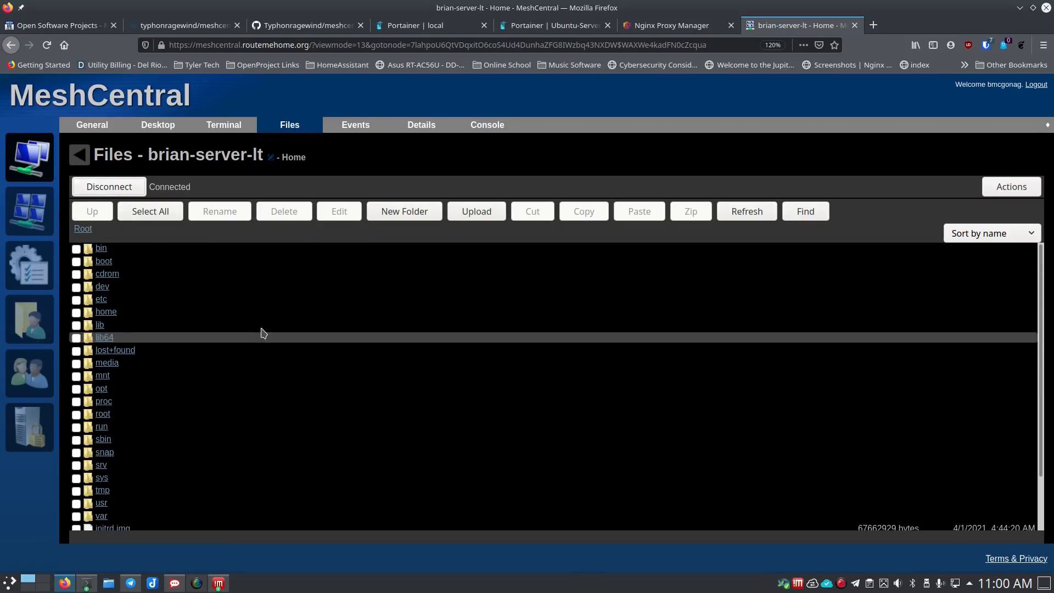
left_click(105, 311)
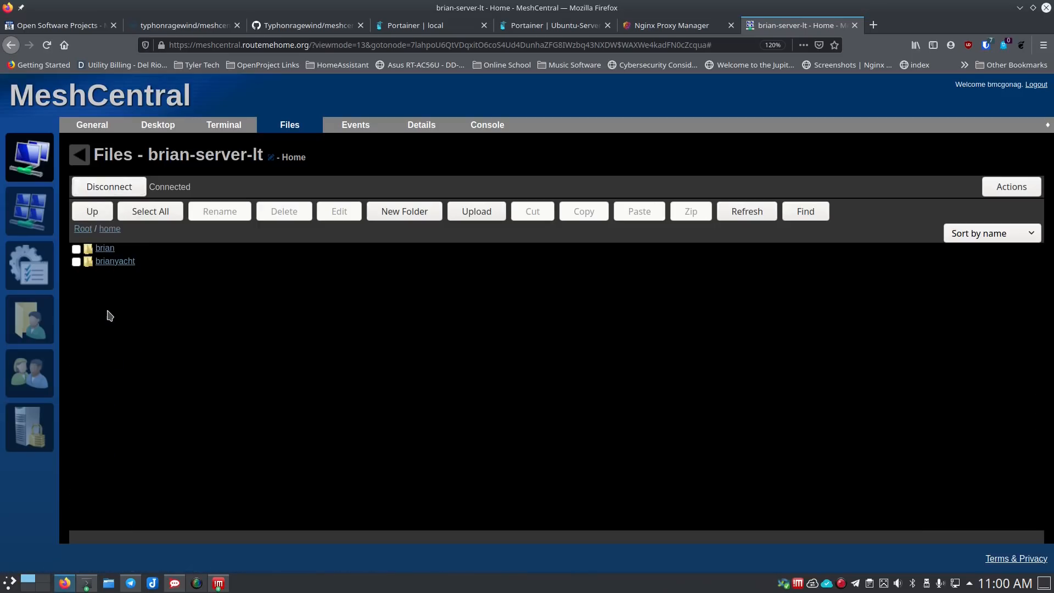
left_click(103, 247)
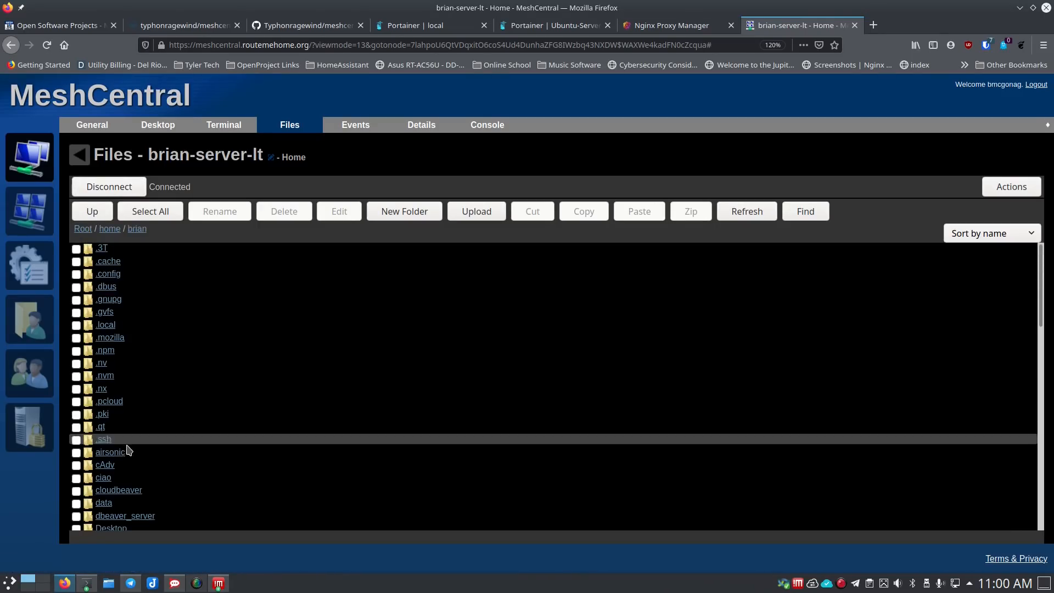
scroll(146, 435, "down", 5)
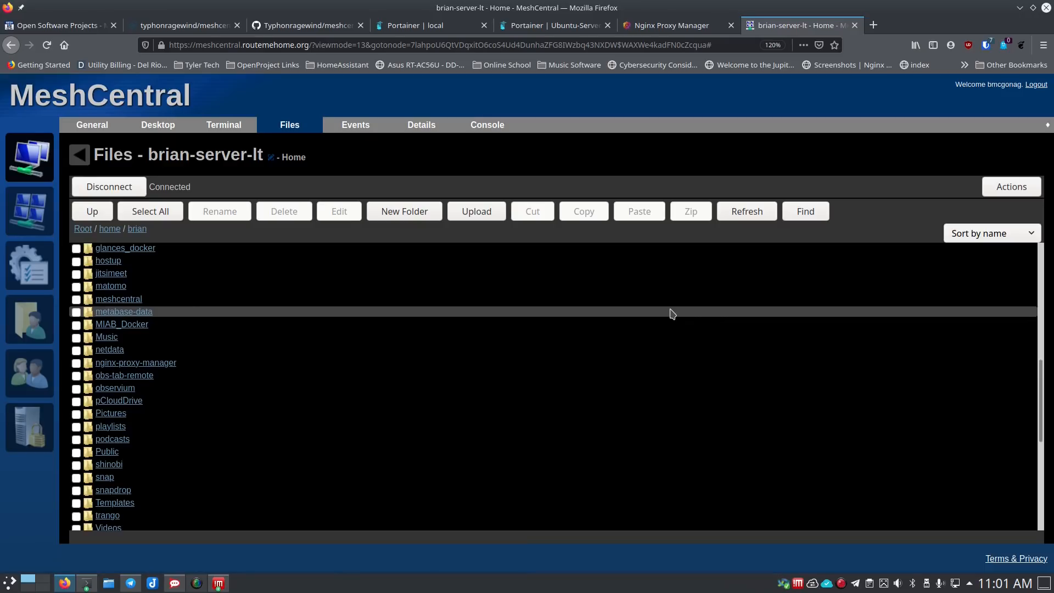
- Open and cancel the Upload dialog, then view the device's Events log
left_click(478, 214)
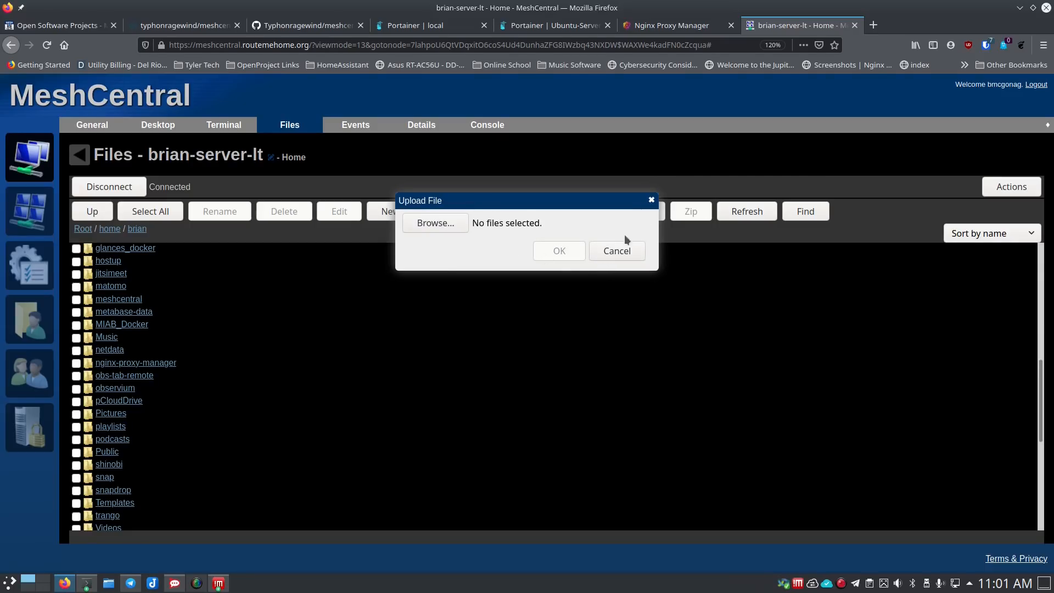
left_click(616, 253)
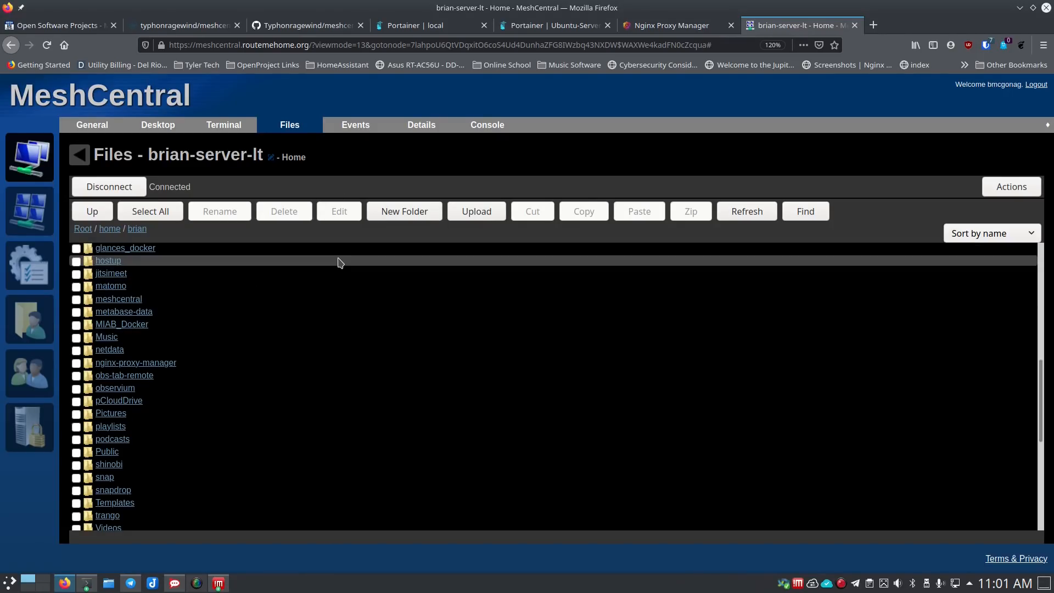
left_click(357, 127)
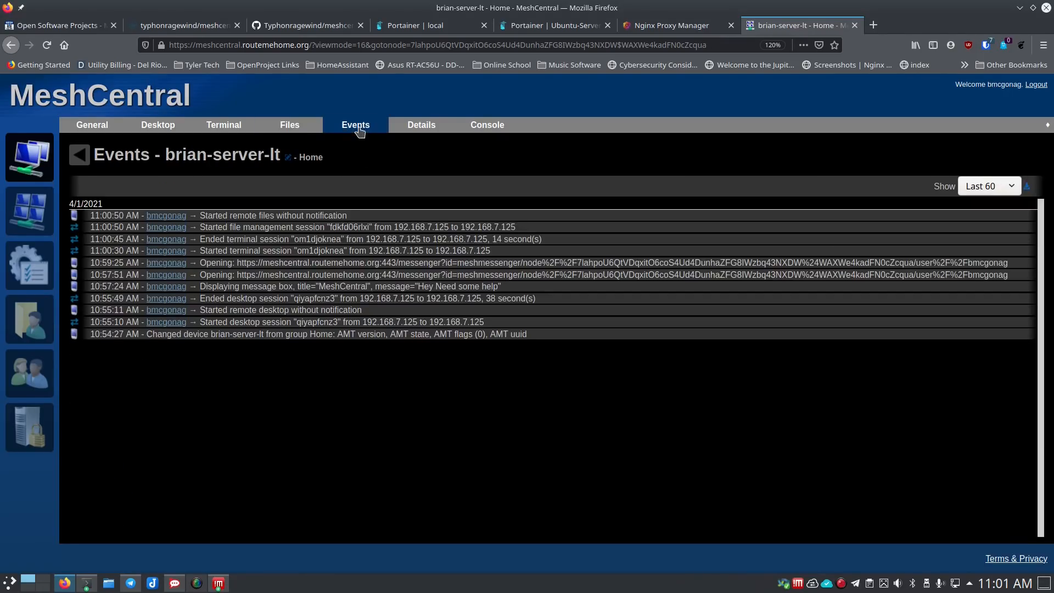
- Disconnect the file management session and recheck the device's Events log
left_click(296, 127)
left_click(139, 192)
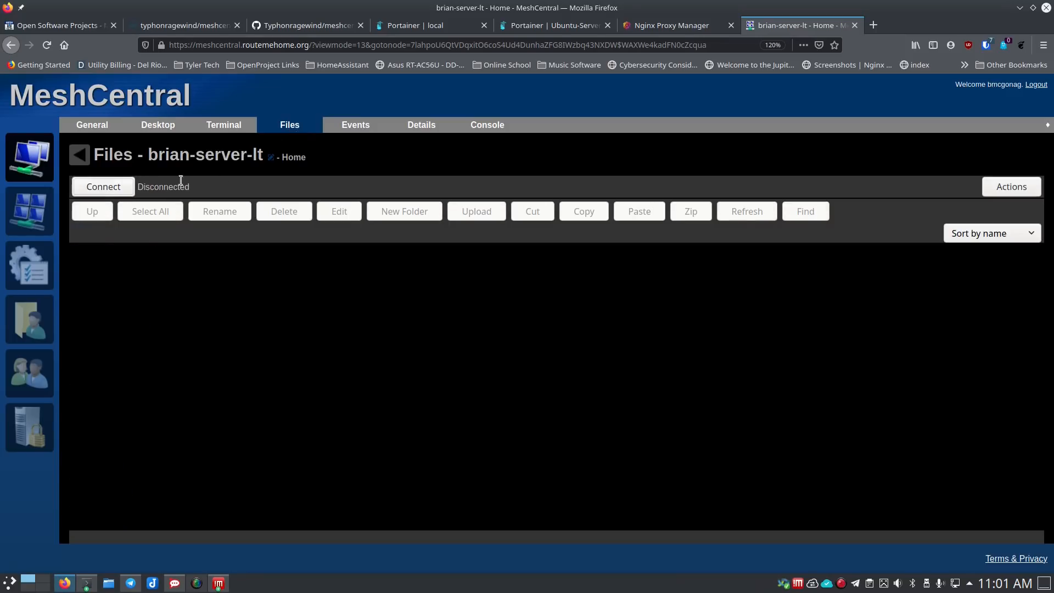
left_click(359, 129)
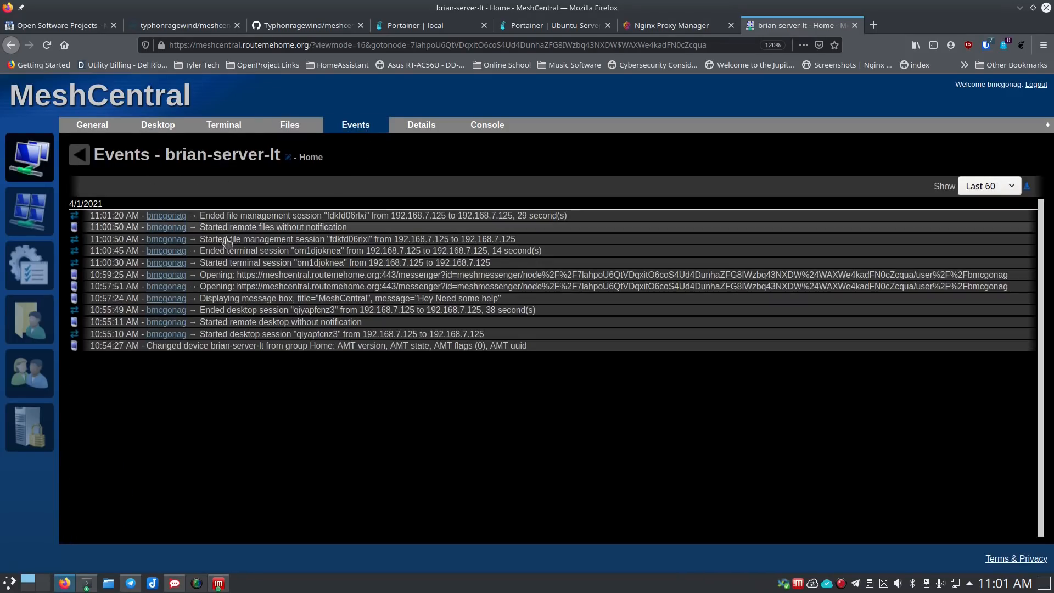
- Scroll through the Details page's networking, Intel AMT, BIOS, motherboard and Samsung SSD 850 info
left_click(430, 125)
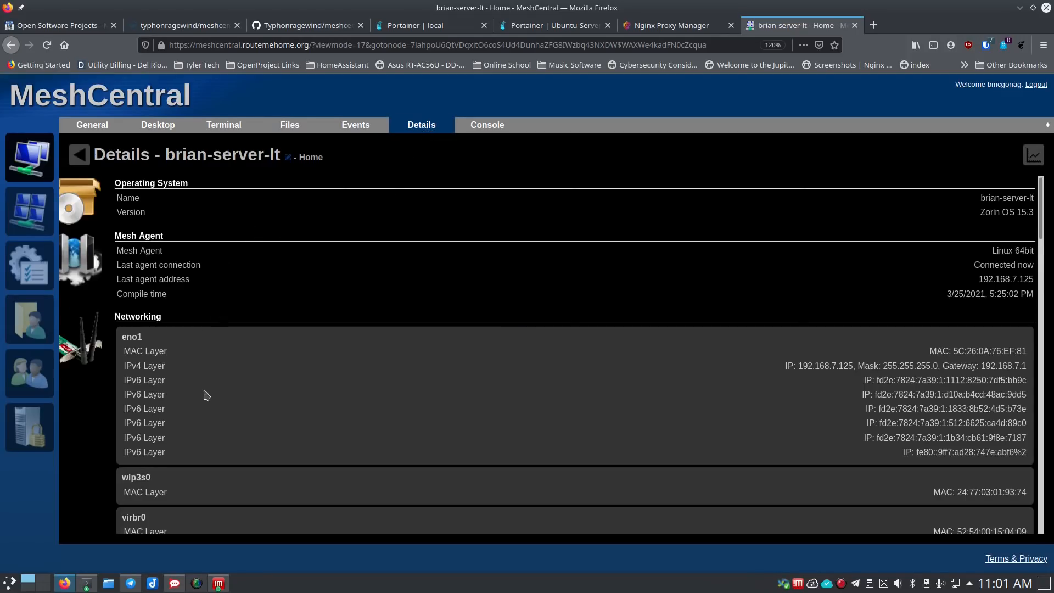
scroll(208, 388, "down", 3)
scroll(209, 388, "down", 10)
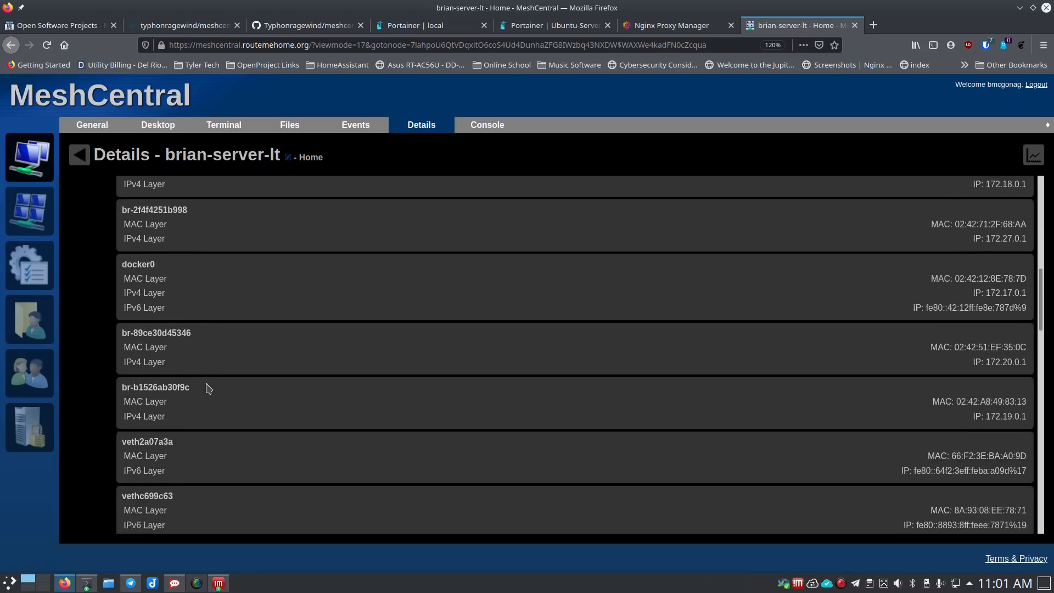
scroll(209, 388, "down", 8)
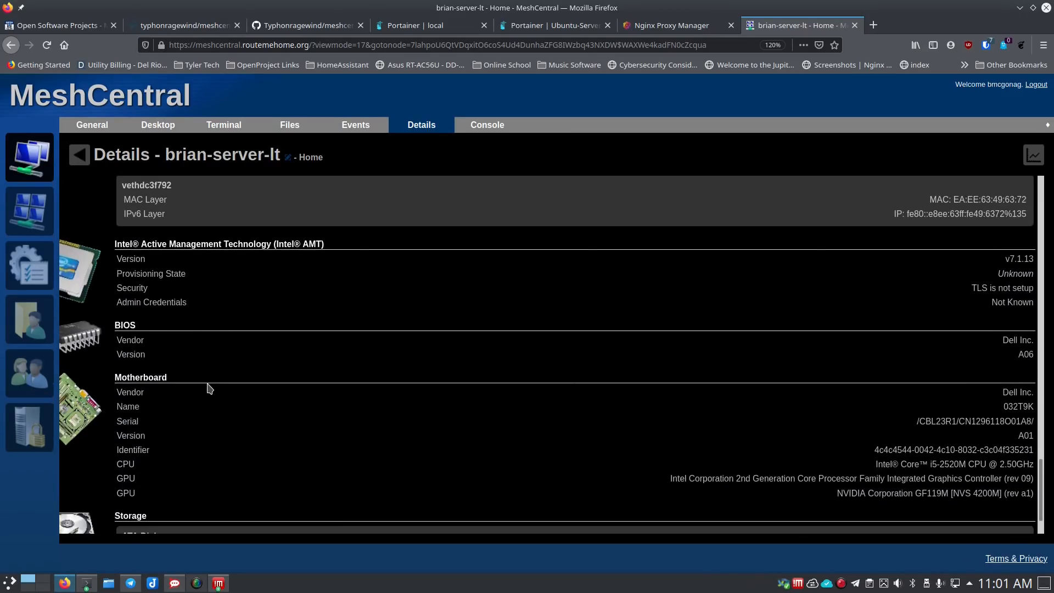
scroll(208, 389, "down", 1)
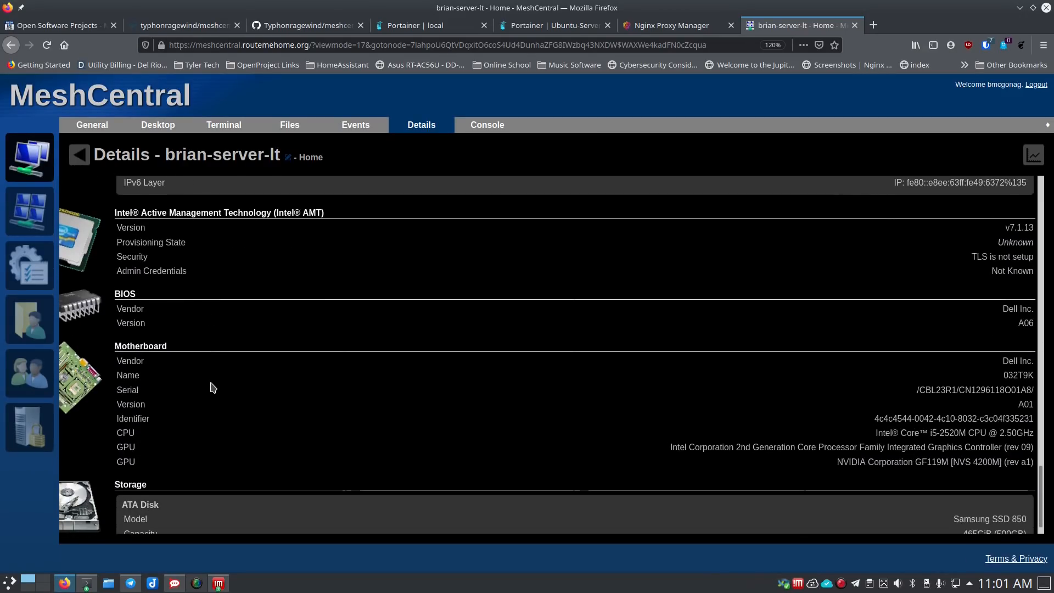
scroll(213, 388, "down", 1)
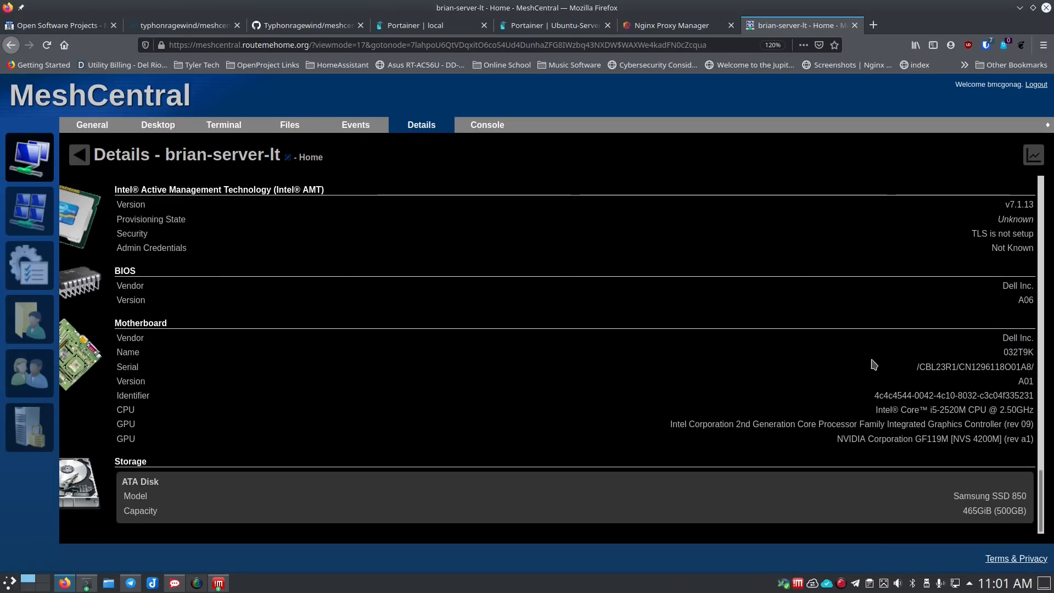
scroll(649, 354, "up", 10)
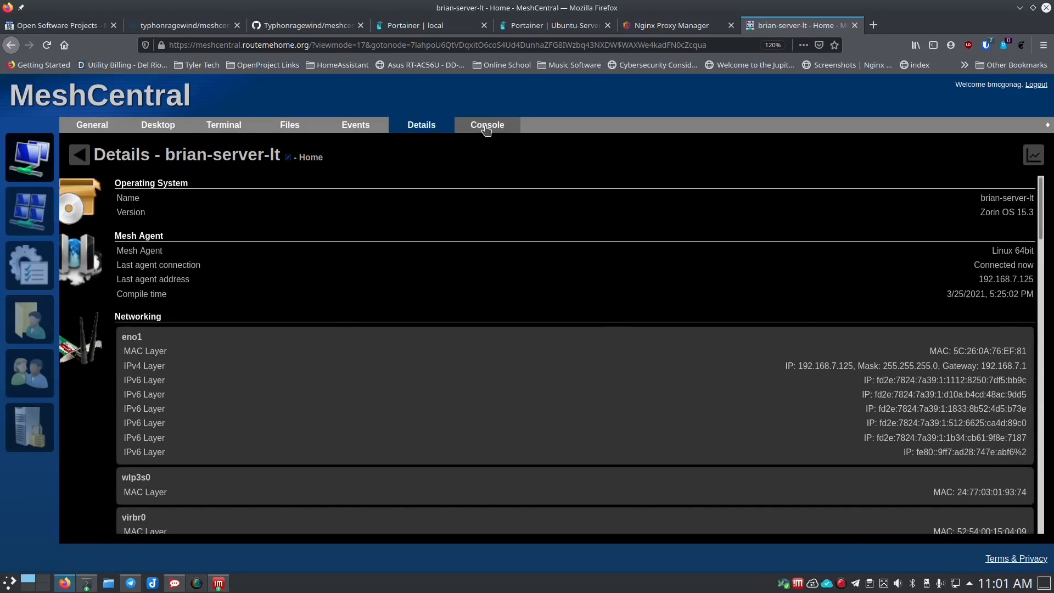
- Review Agent Action choices, cancel with Upload default server core unrun, and return to My Devices
left_click(483, 127)
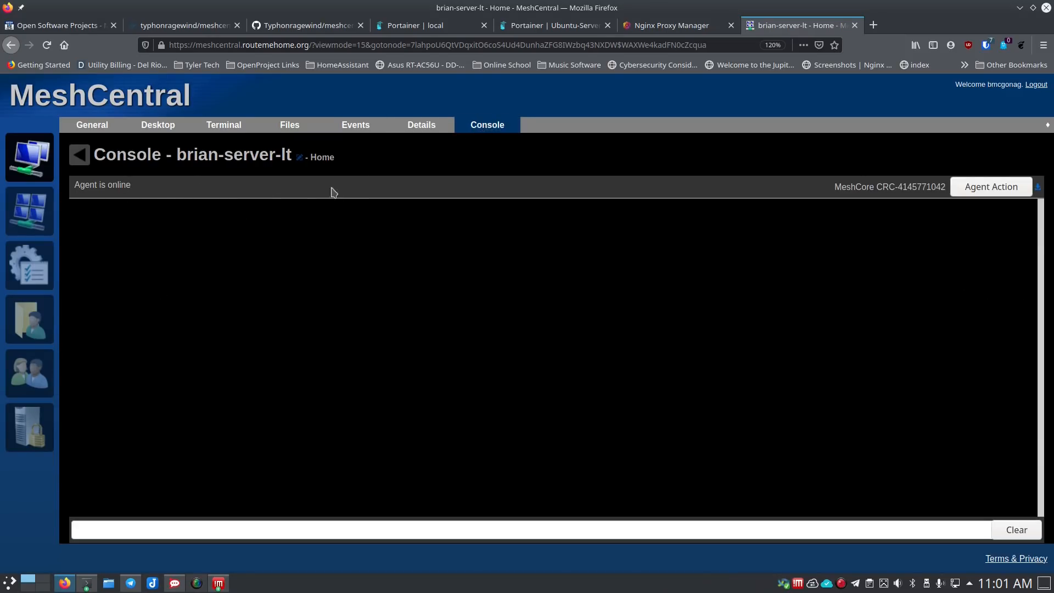
left_click(986, 192)
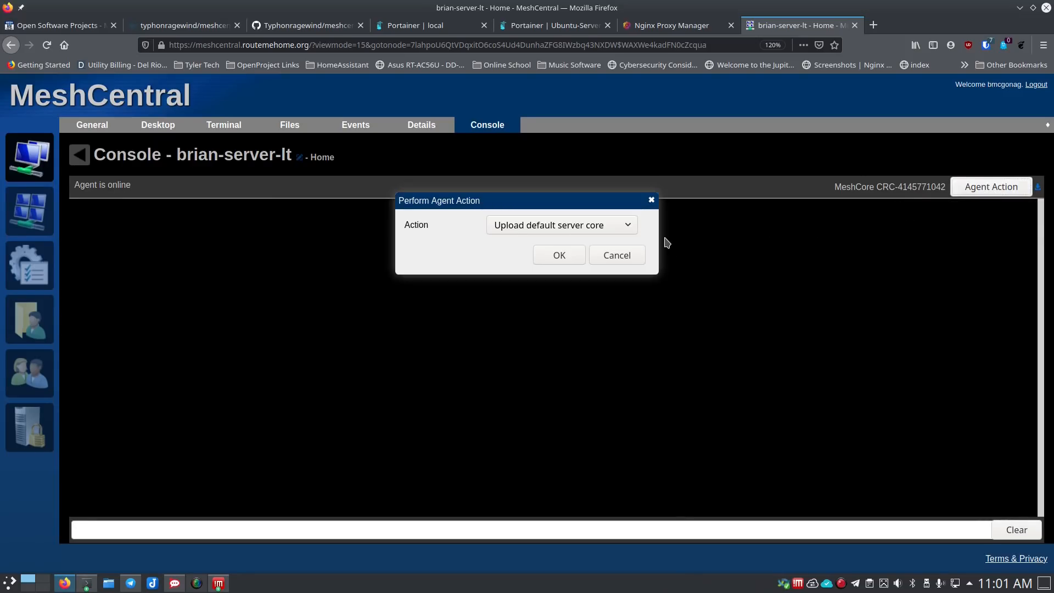
left_click(628, 228)
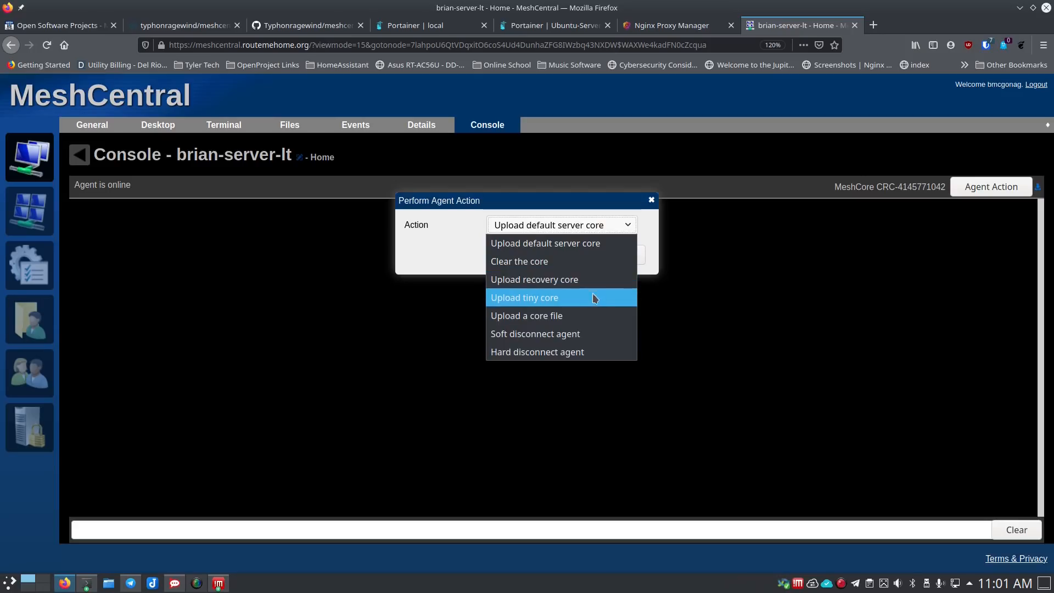
left_click(431, 258)
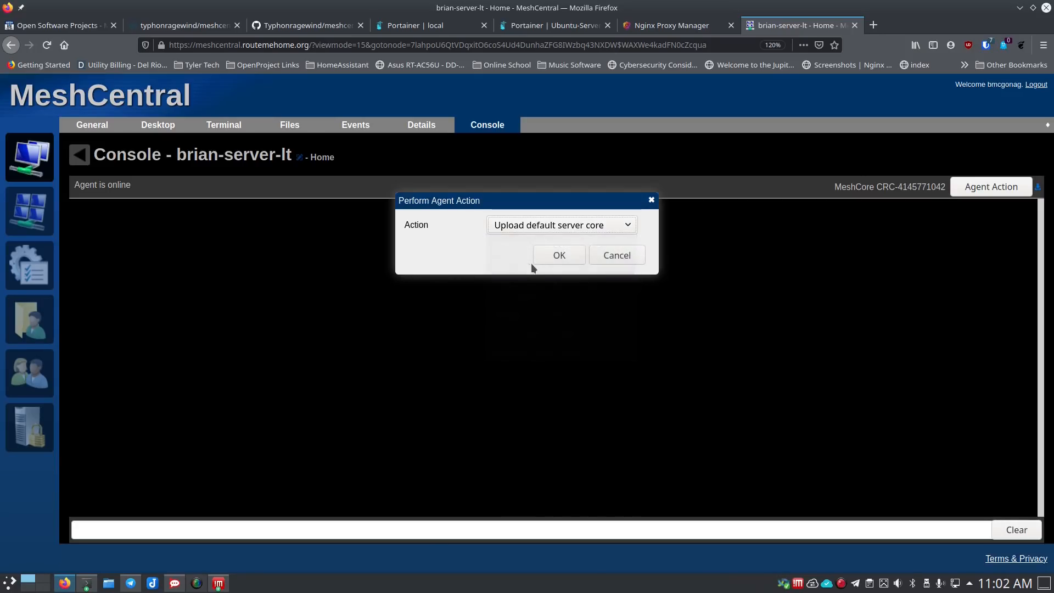
left_click(617, 256)
left_click(99, 126)
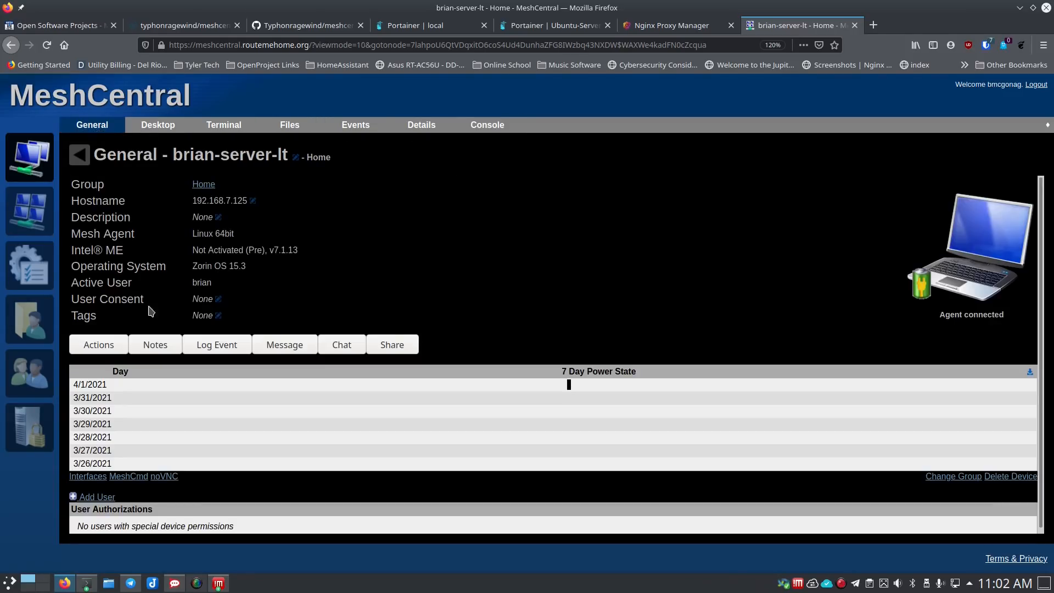
left_click(24, 176)
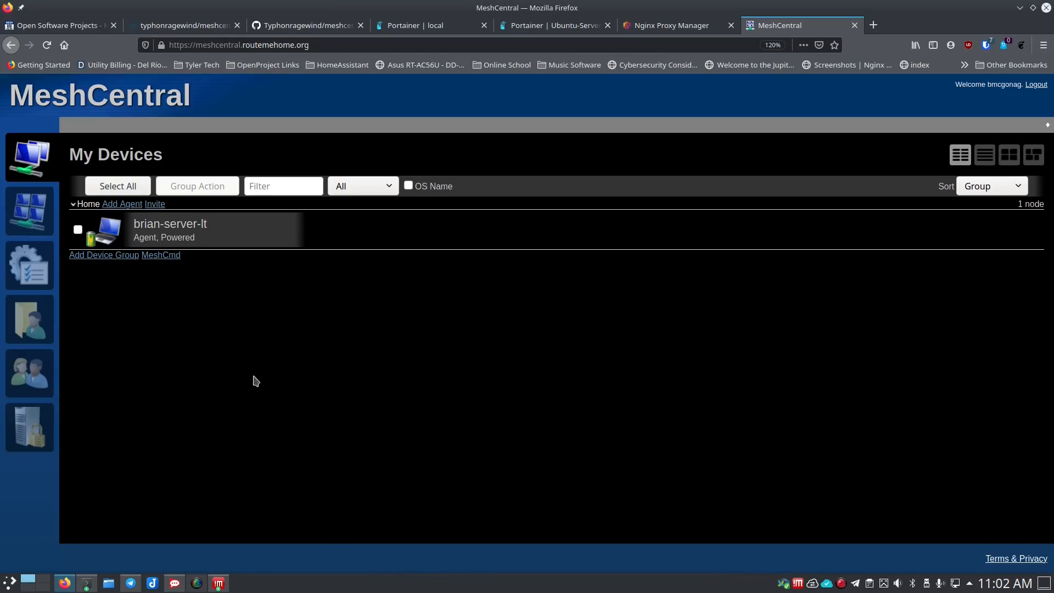
- On My Account, review the authenticator app, security keys and previous logins without changes, then enable web notifications
left_click(39, 214)
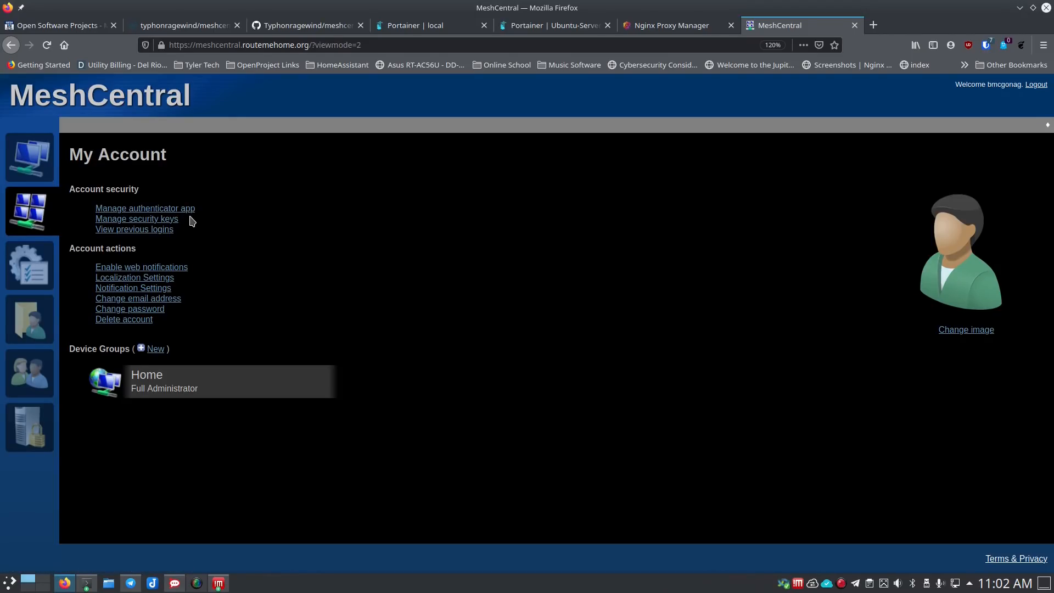
left_click(145, 211)
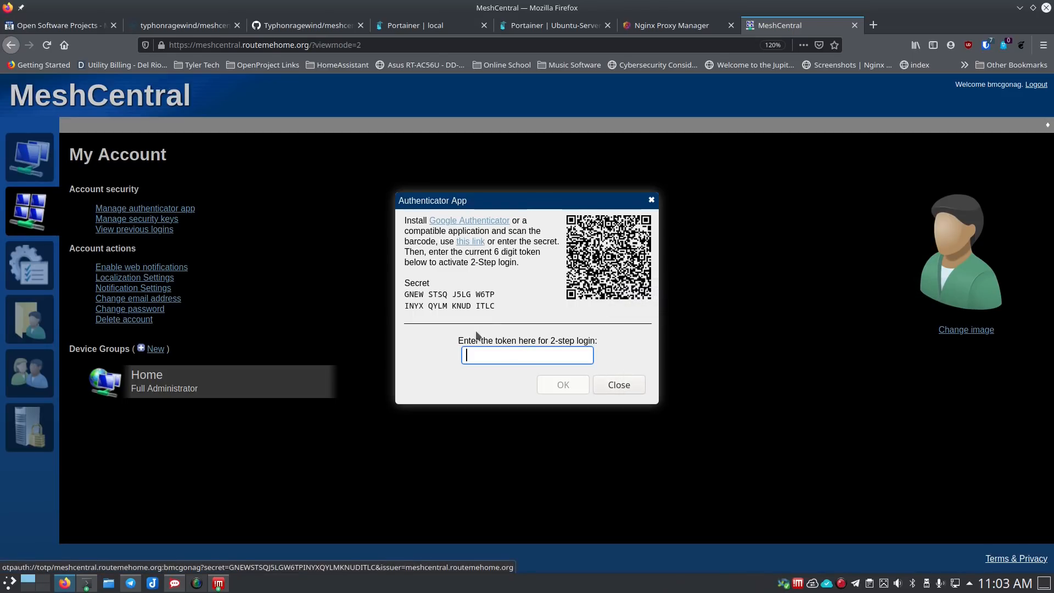
left_click(617, 384)
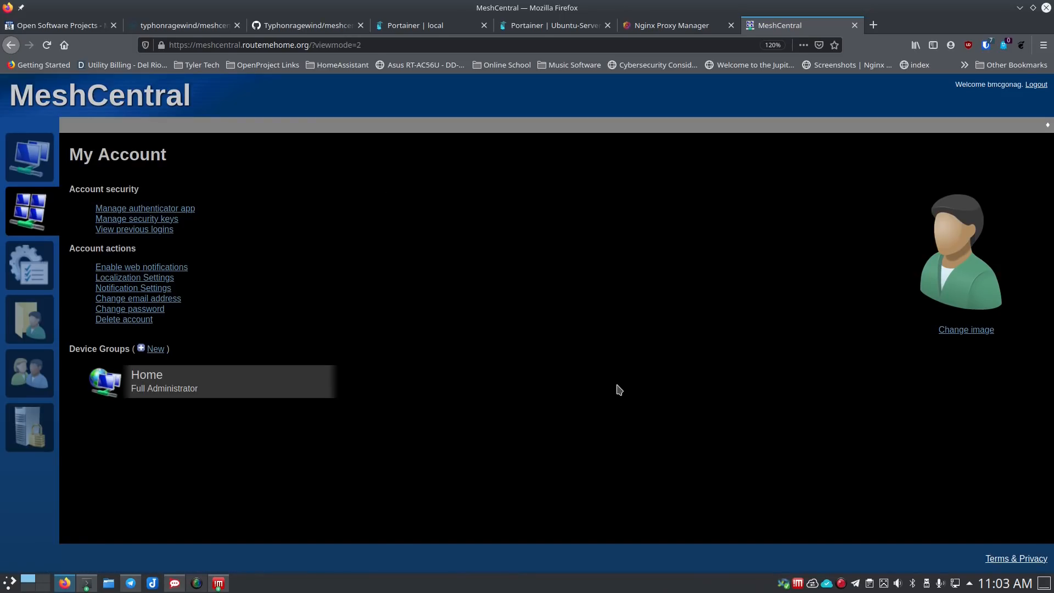
left_click(163, 222)
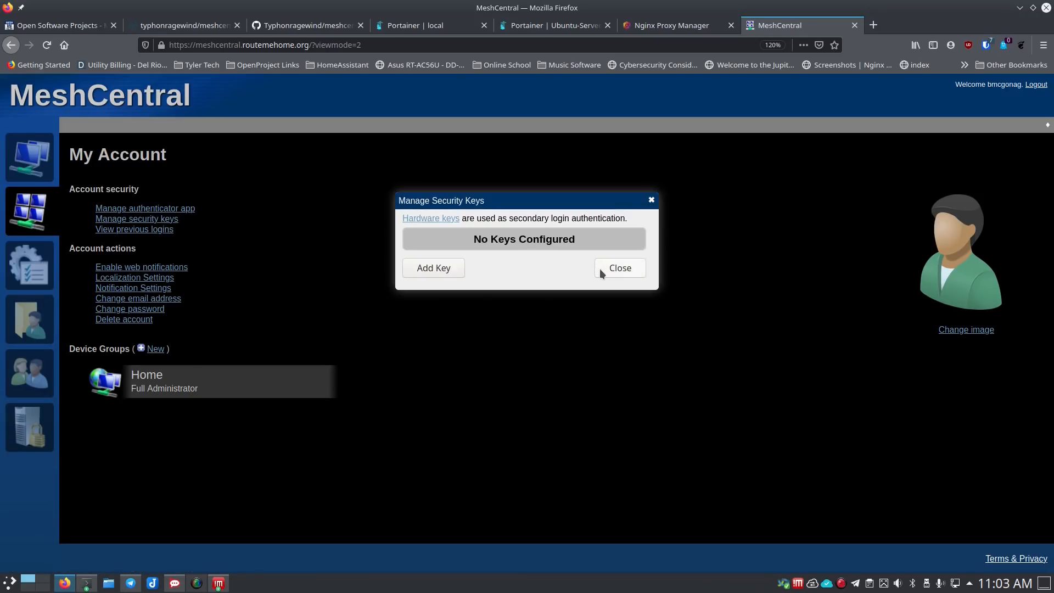
left_click(621, 269)
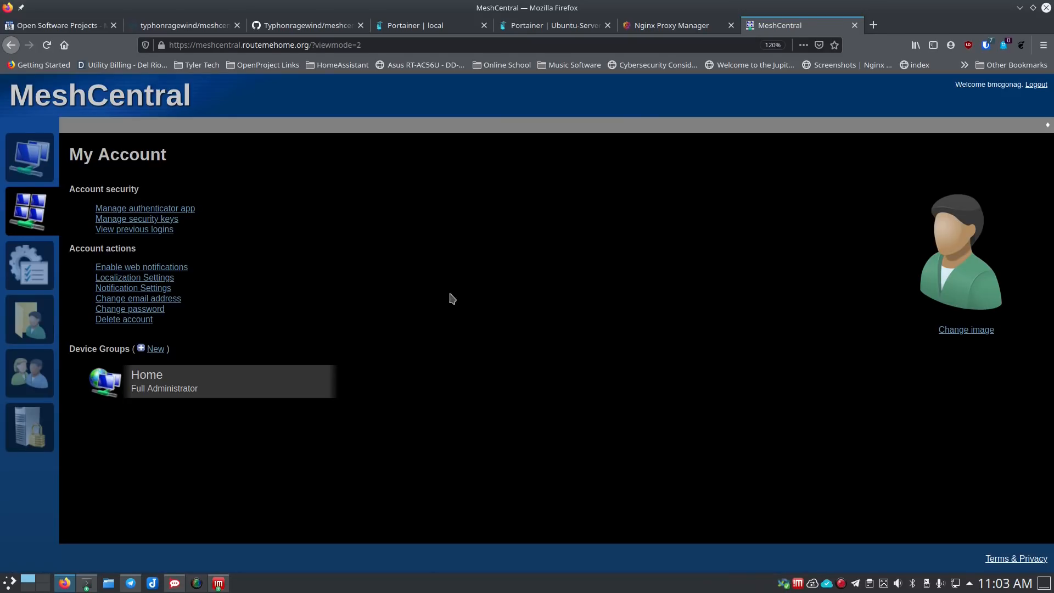
left_click(136, 232)
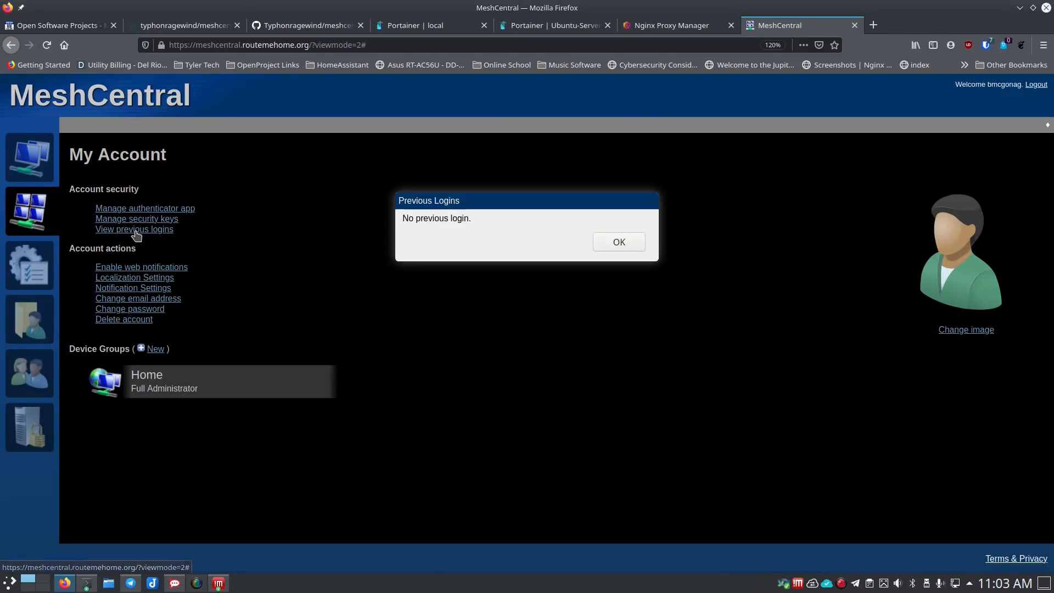
left_click(607, 243)
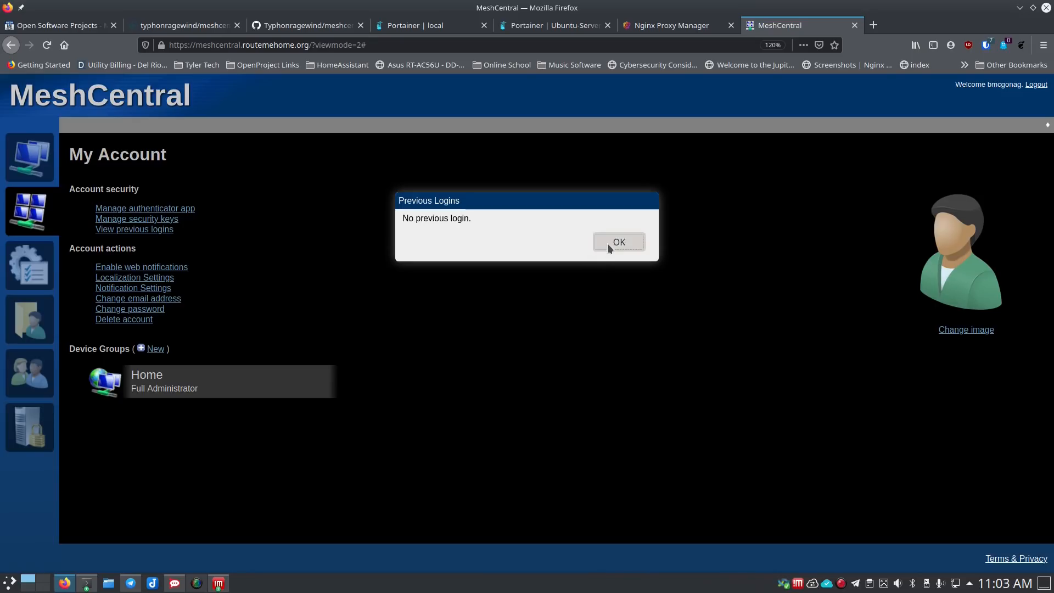
left_click(167, 269)
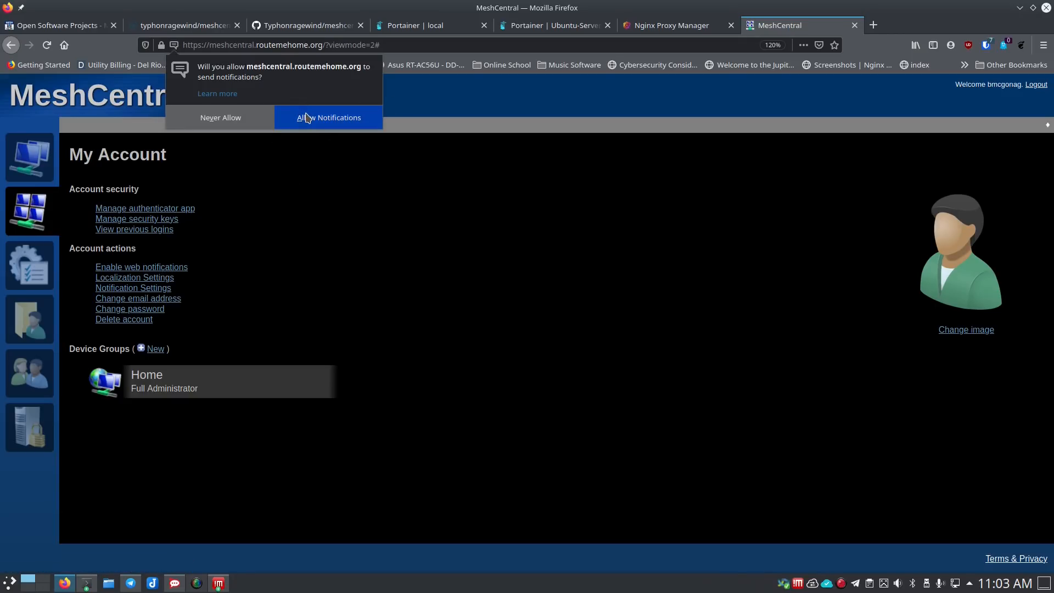
- Allow notifications and turn on notification sound and device group names, cancelling the e-mail change
left_click(324, 122)
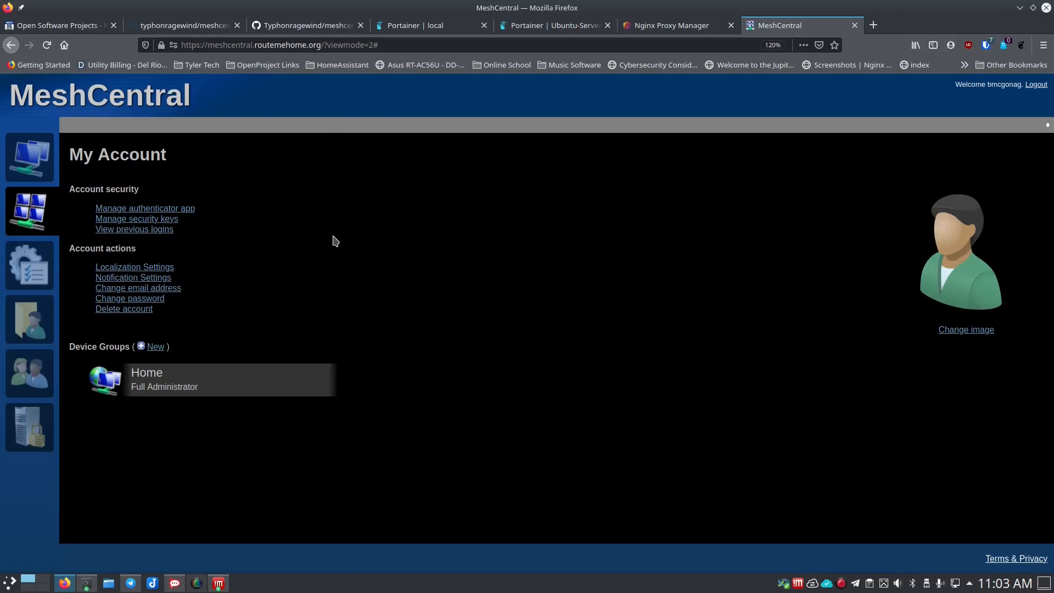
left_click(147, 280)
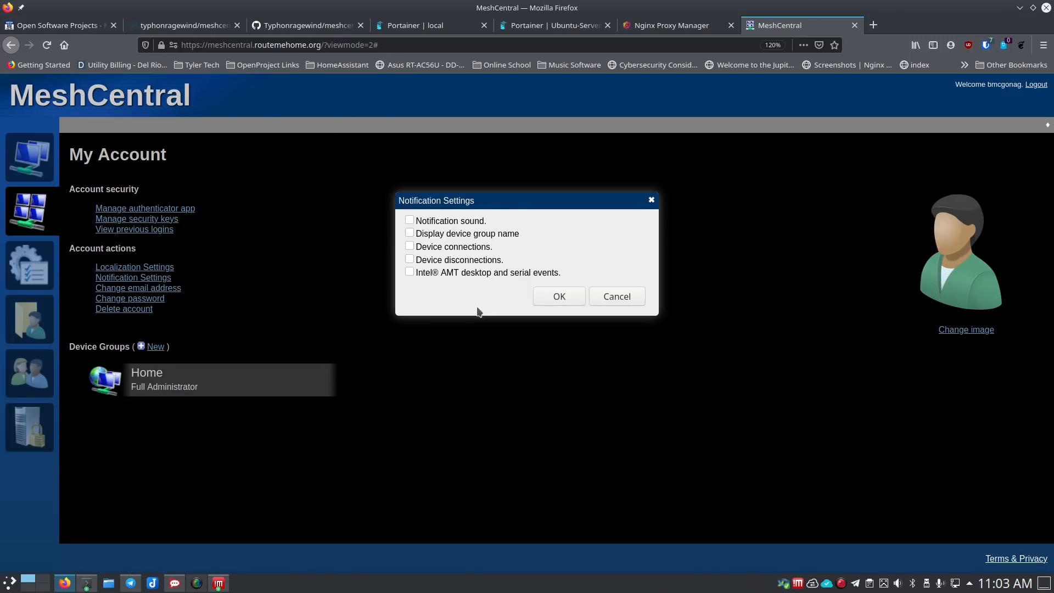
left_click(409, 221)
left_click(408, 235)
left_click(564, 296)
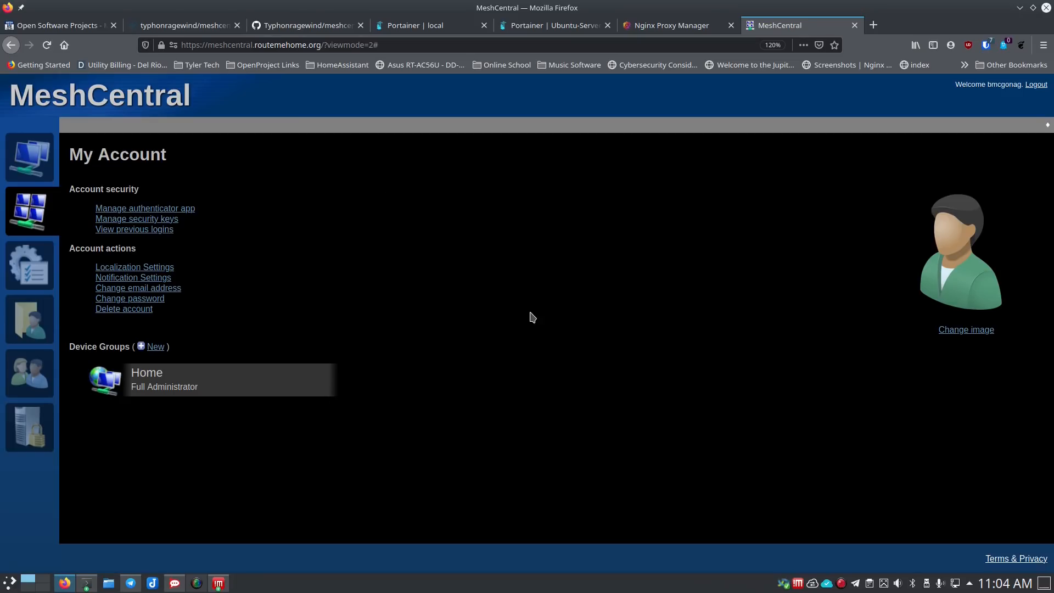
left_click(153, 289)
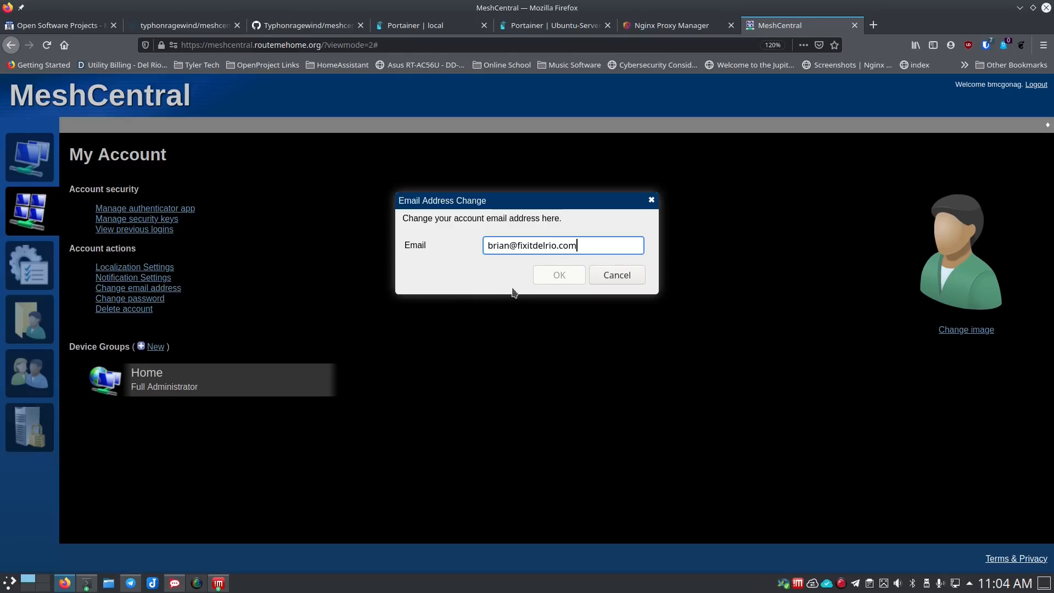
left_click(608, 275)
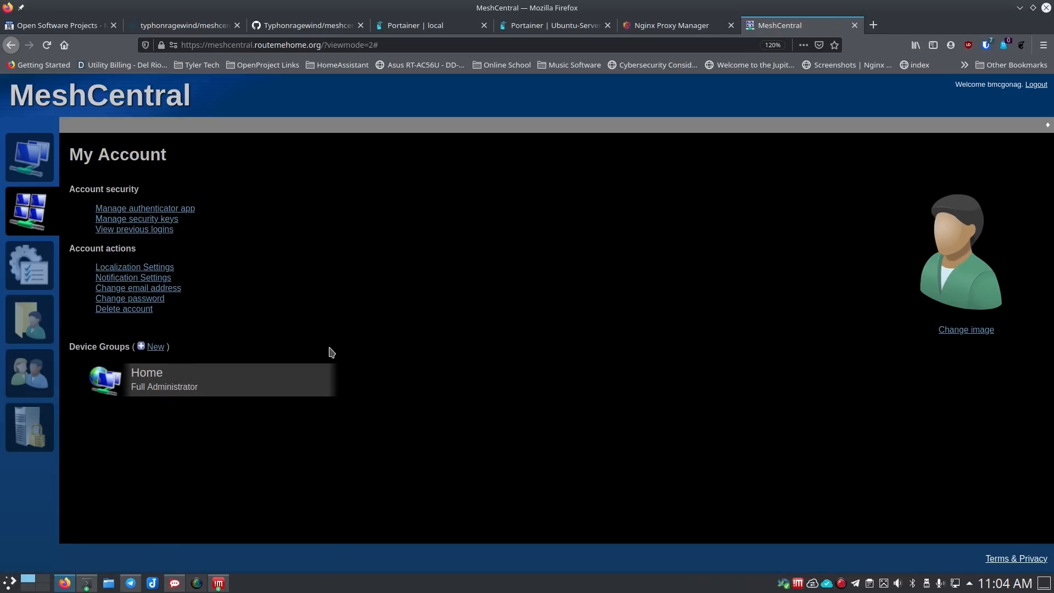
- Browse the My Events, My Files and My Users pages, ending on the My Server statistics page
left_click(39, 274)
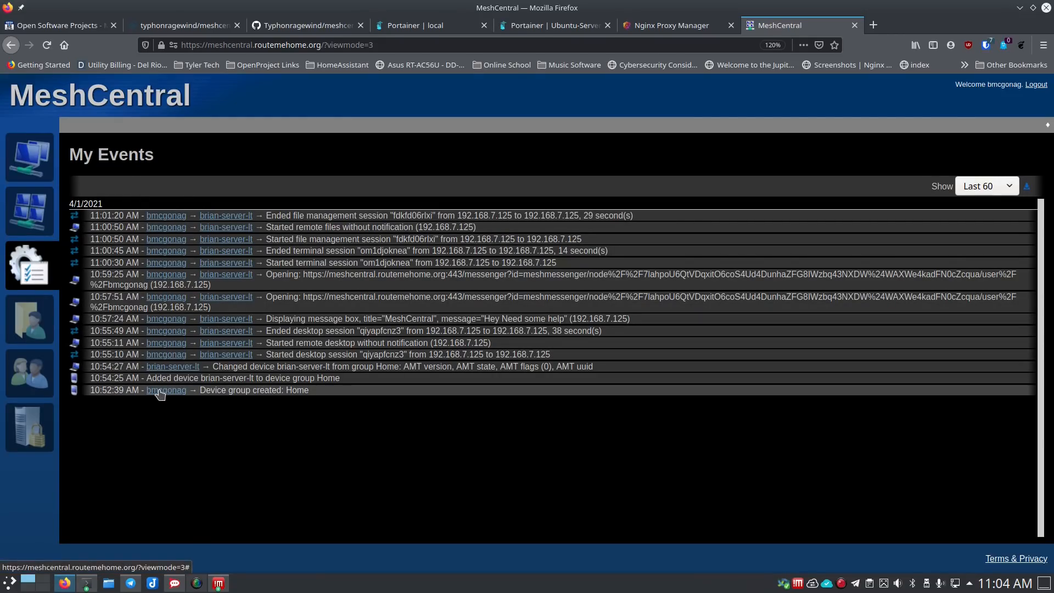
left_click(43, 329)
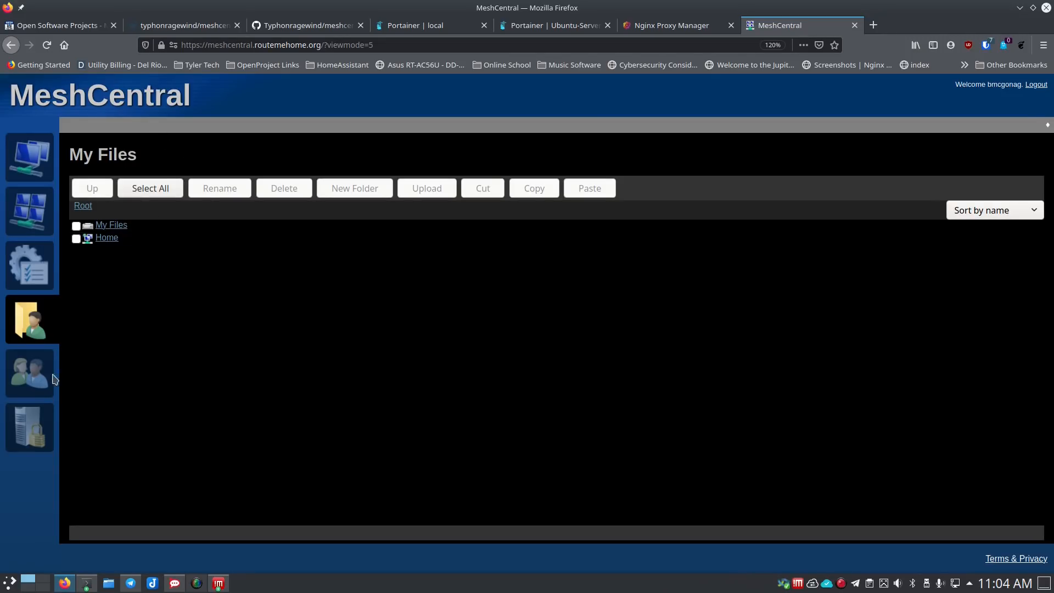
left_click(30, 378)
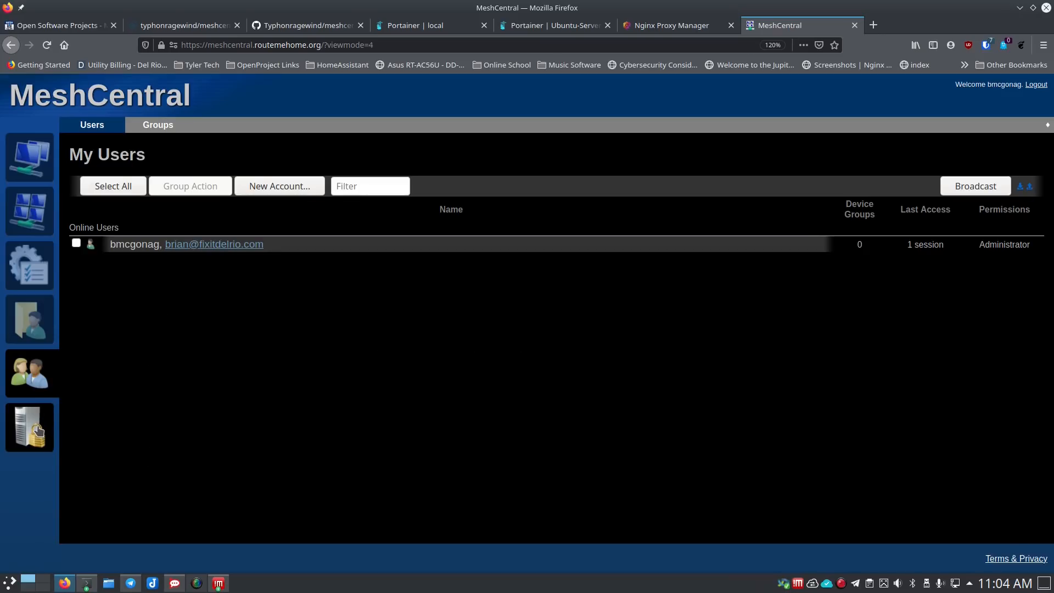
left_click(54, 434)
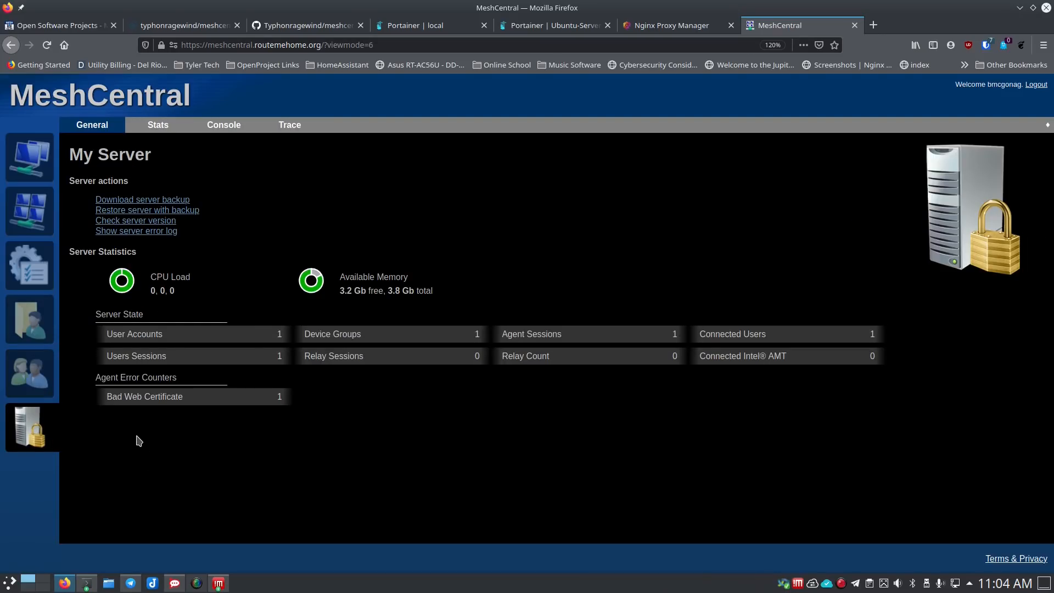
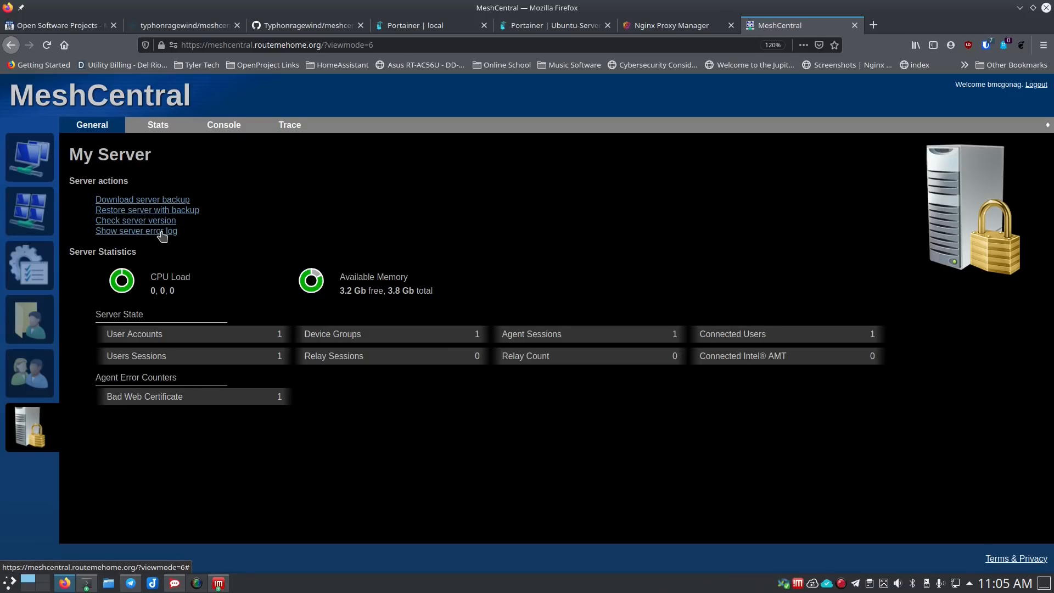
- View the server Stats and Console pages, then open Trace and its tracing source choices
left_click(159, 126)
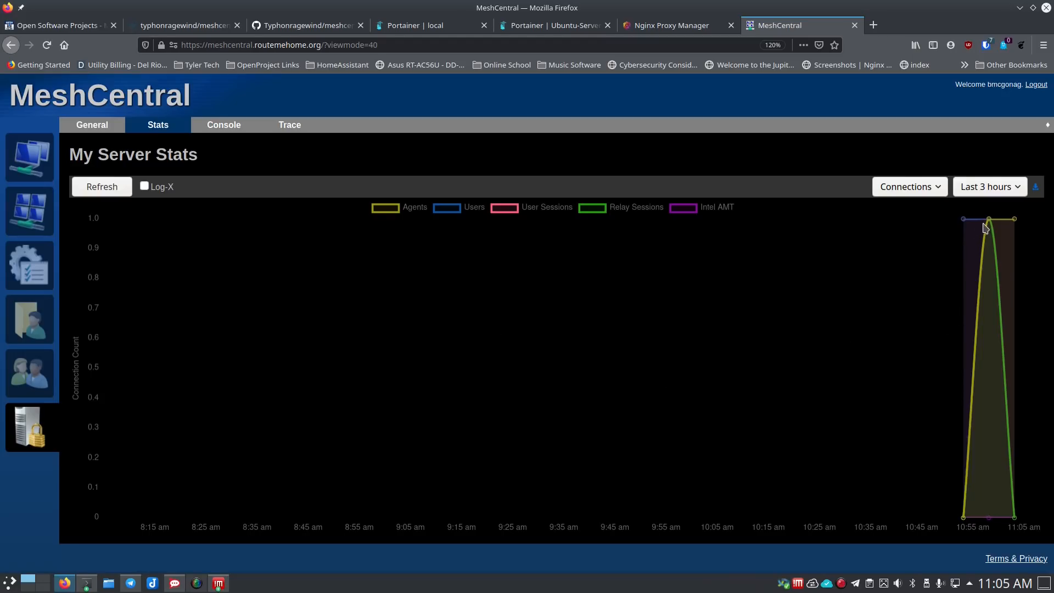
left_click(224, 126)
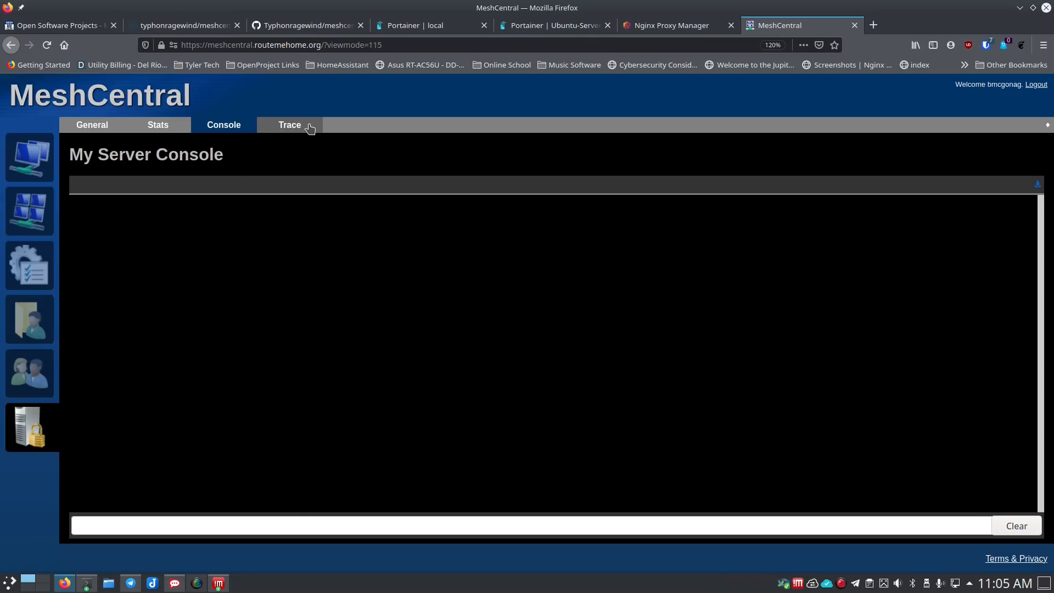
left_click(291, 126)
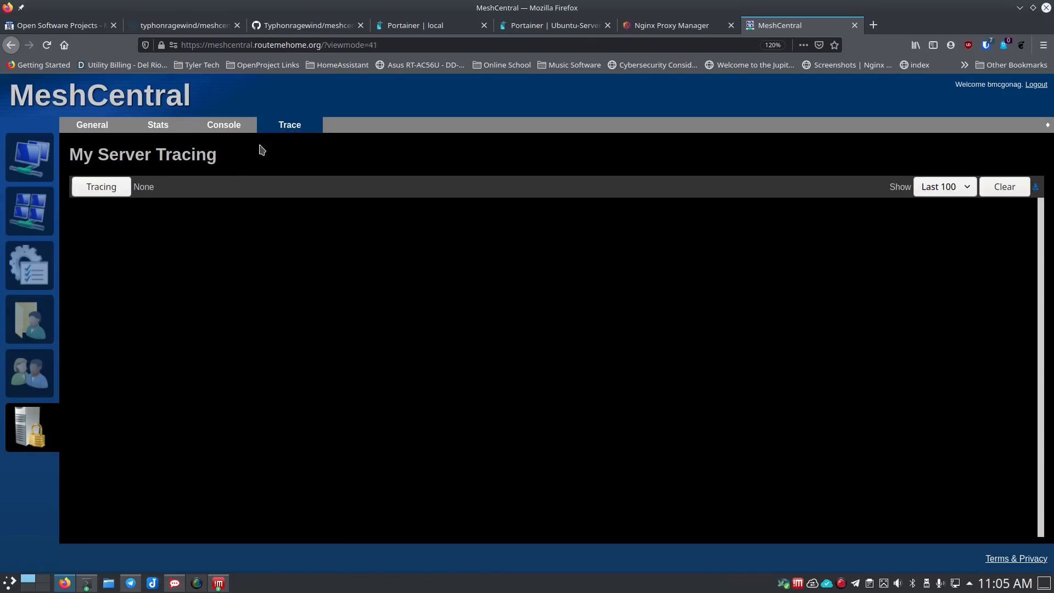
left_click(101, 187)
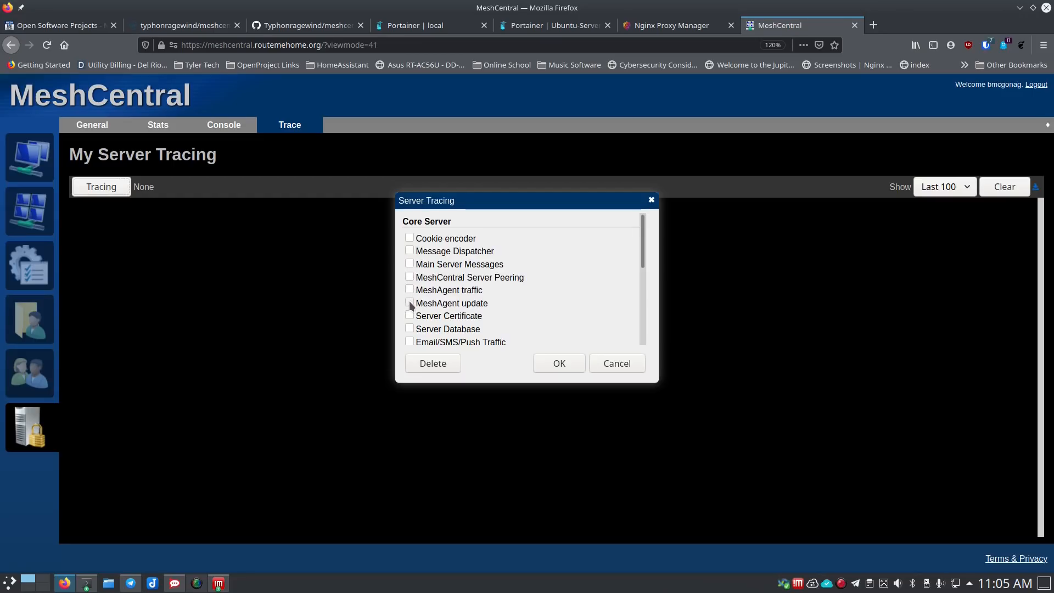
- Enable tracing of Web Server HTTP Headers
scroll(411, 305, "down", 5)
scroll(411, 301, "up", 5)
scroll(552, 319, "down", 5)
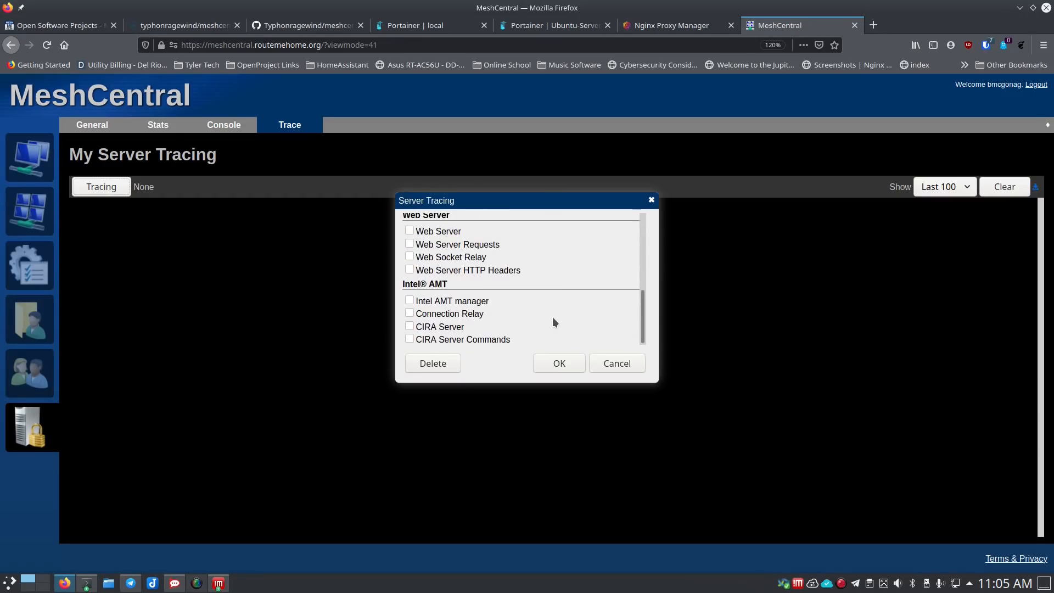
left_click(409, 269)
left_click(557, 363)
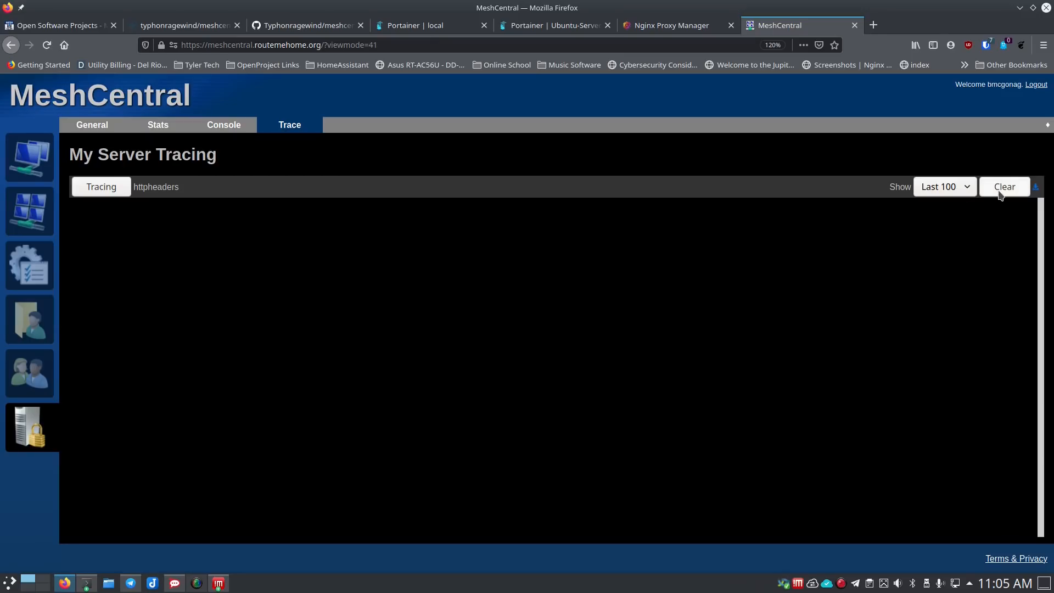
- Turn Web Server HTTP Headers tracing back off, then go to the server overview and My Devices
left_click(114, 190)
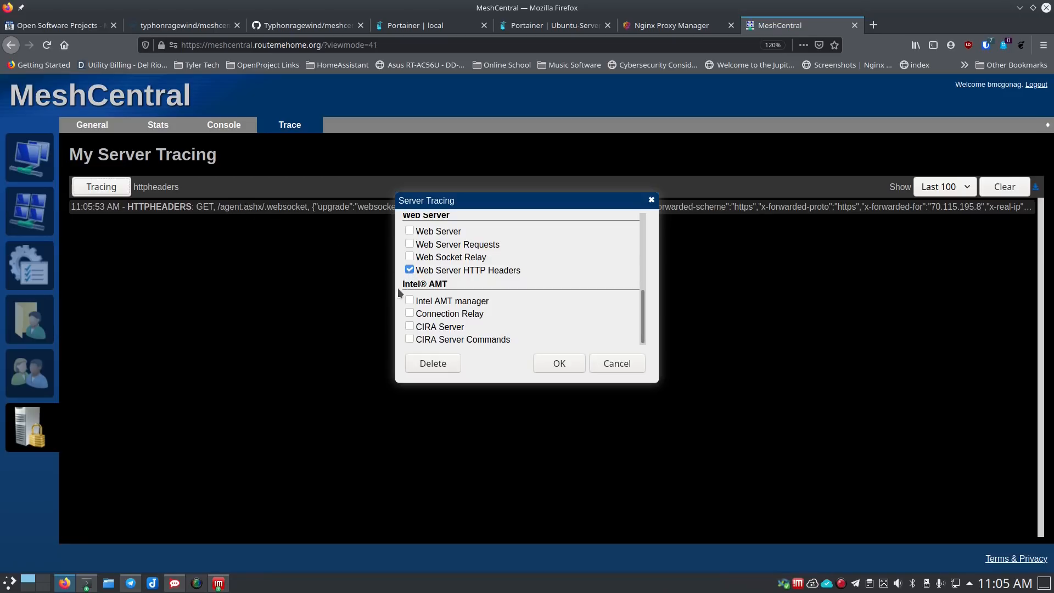
left_click(410, 271)
left_click(549, 362)
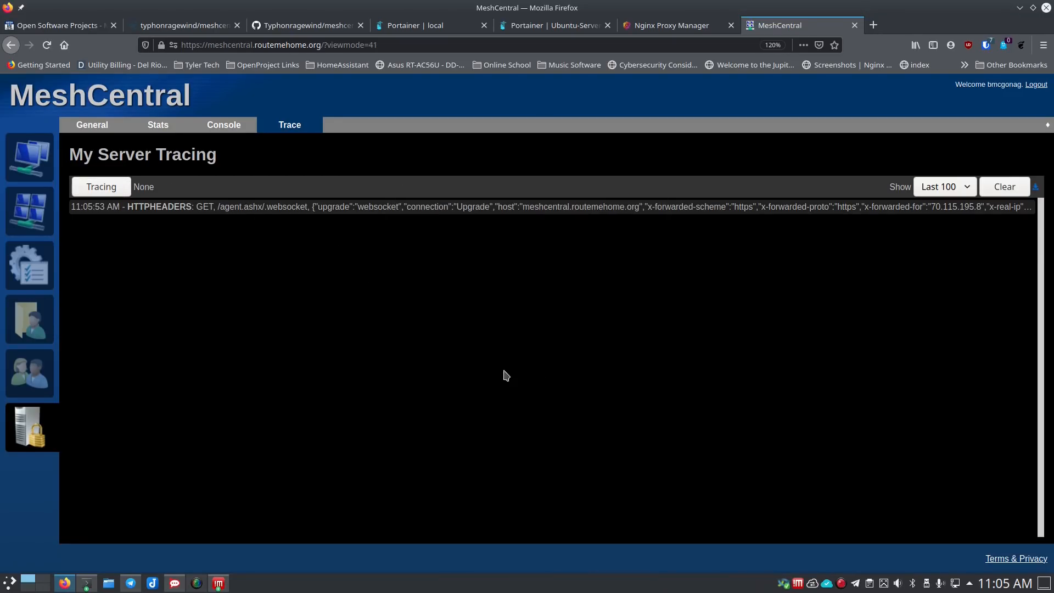
left_click(88, 126)
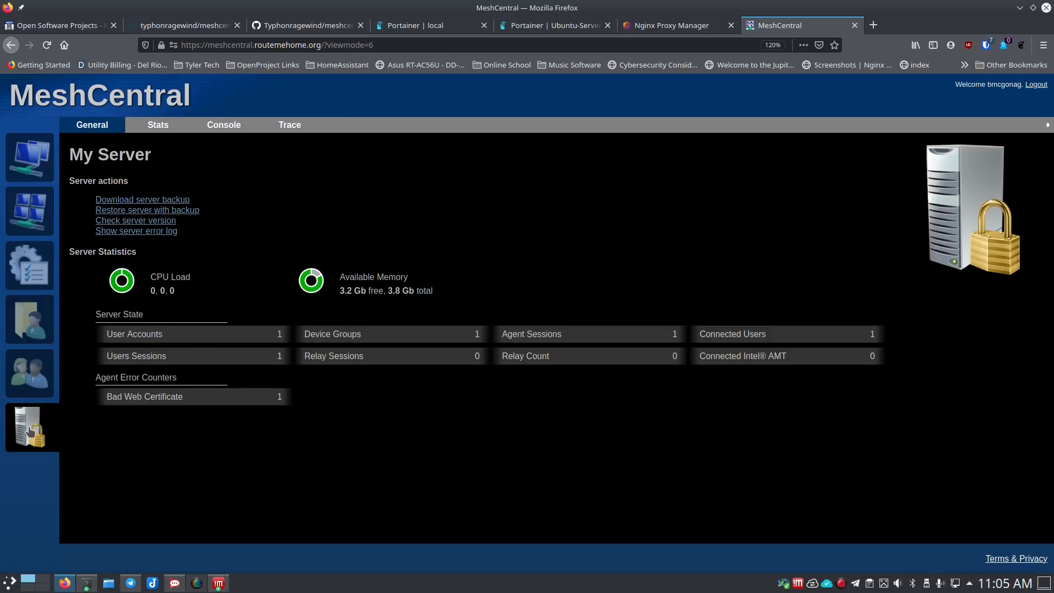
left_click(21, 161)
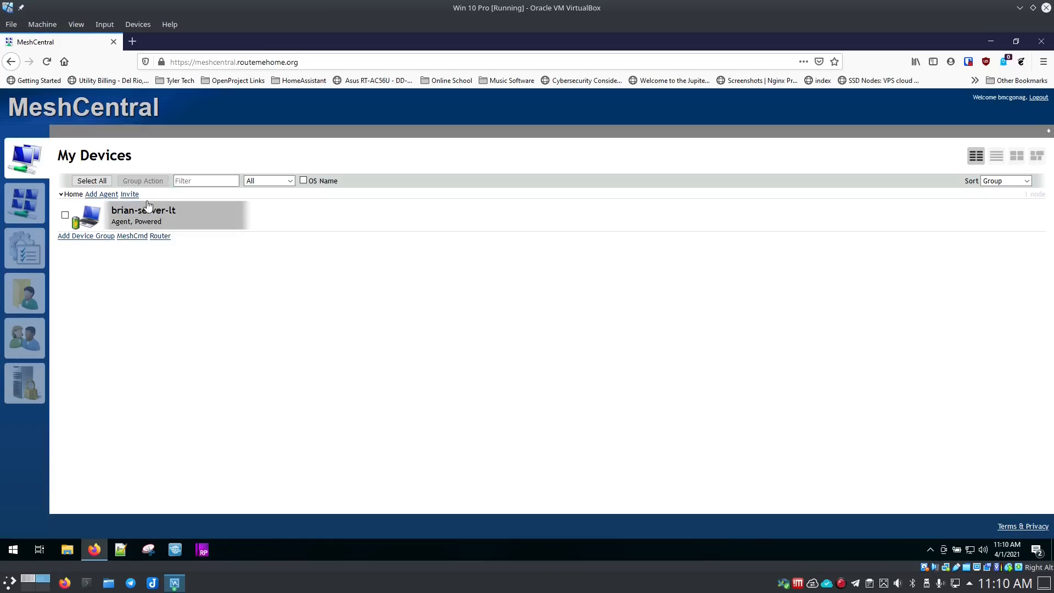
- Save the Windows x64 agent installer meshagent64-Home.exe from the Home group's Add Agent dialog
left_click(101, 194)
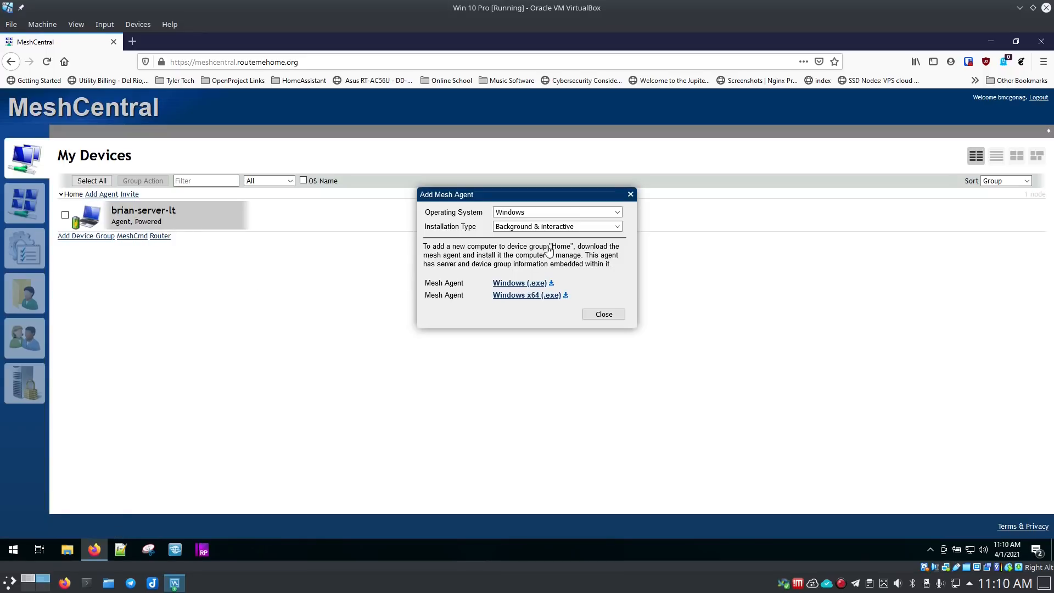
left_click(519, 297)
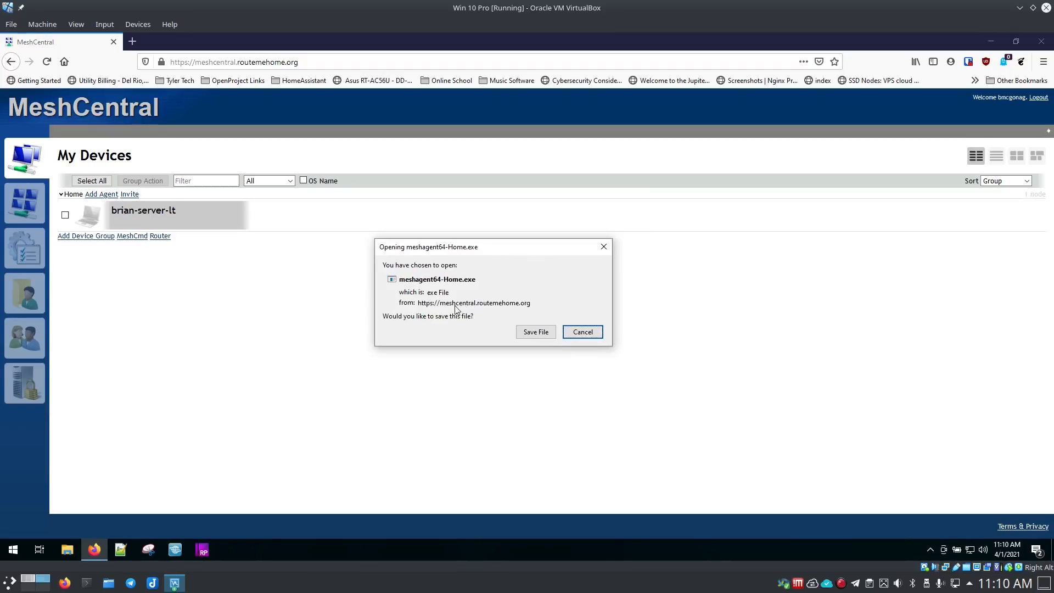
left_click(537, 333)
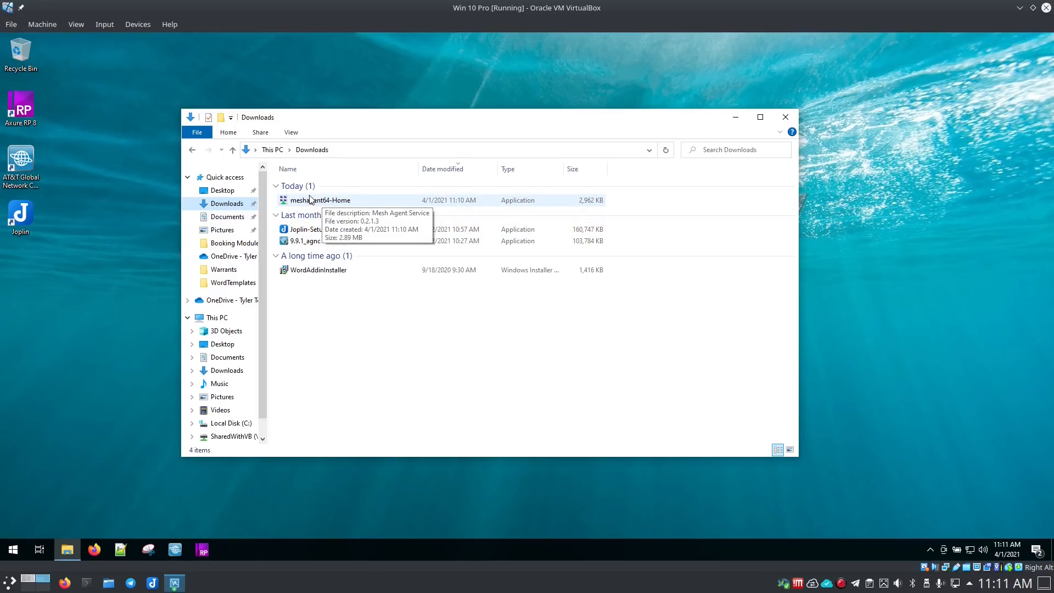
- Run meshagent64-Home past SmartScreen, install the Mesh Agent service and approve UAC
double_click(314, 201)
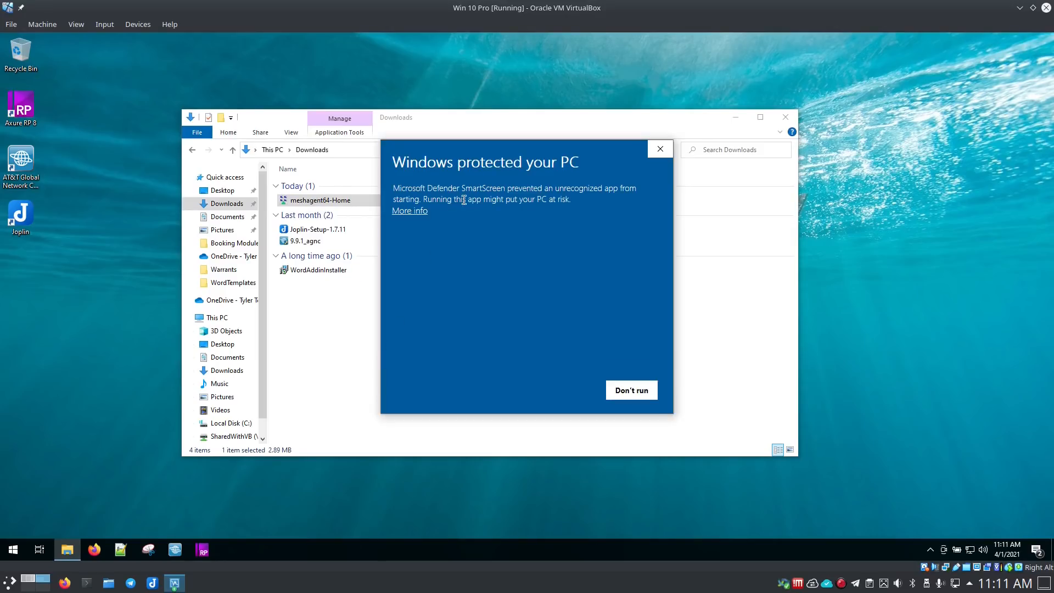
left_click(411, 211)
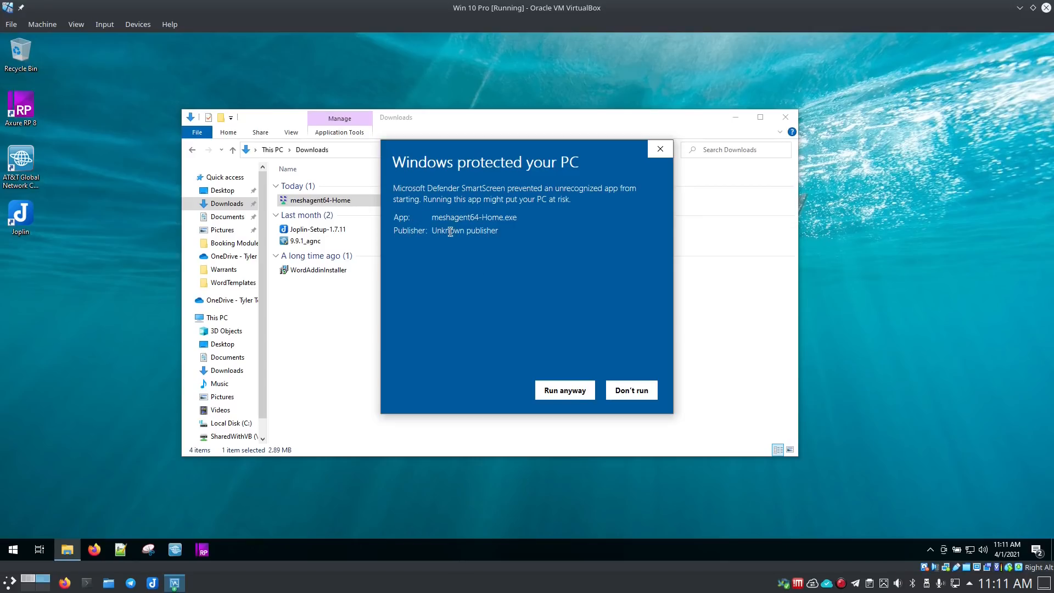
left_click(564, 392)
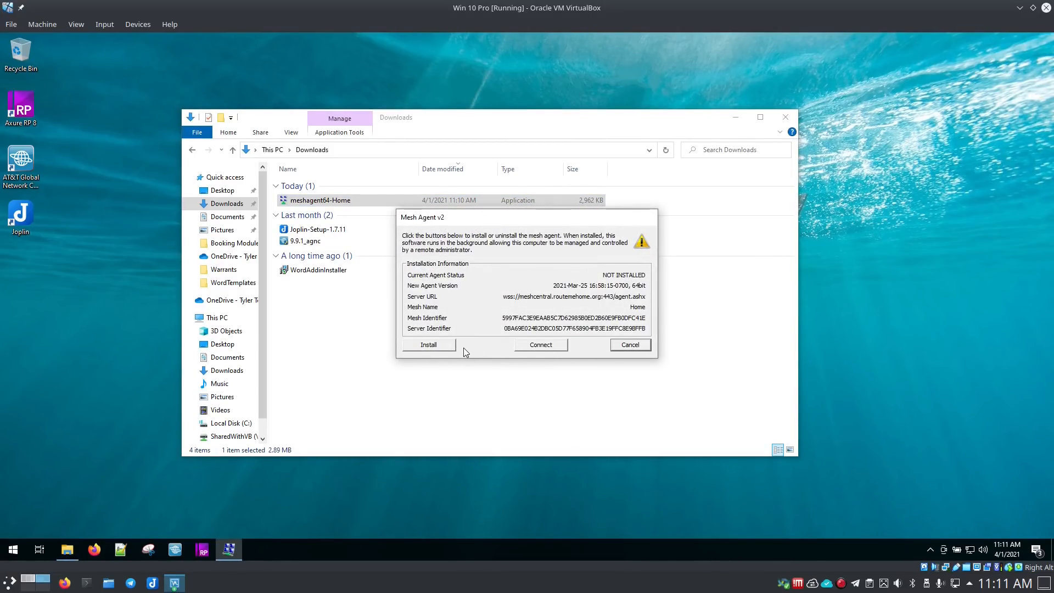
left_click(441, 344)
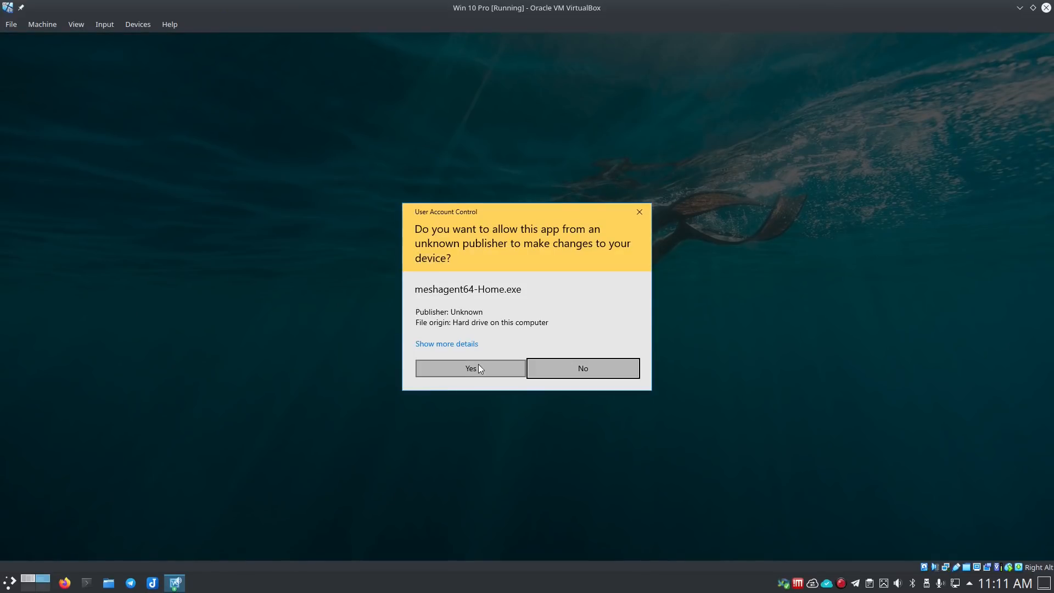
left_click(470, 367)
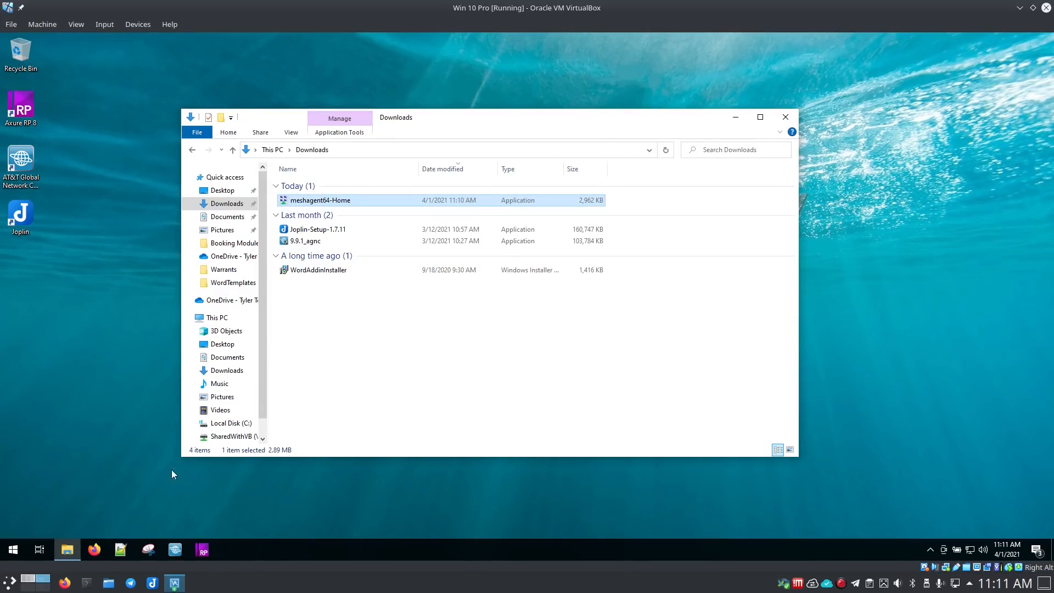
- Dismiss Add Agent and start a remote desktop session to DESKTOP-4V8F58I
left_click(26, 577)
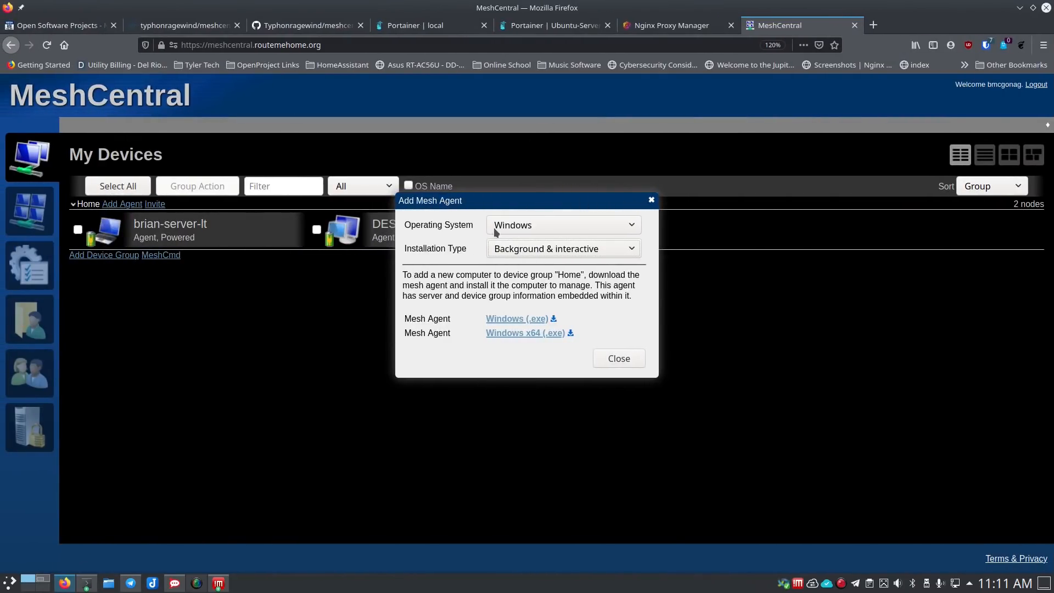
left_click(609, 358)
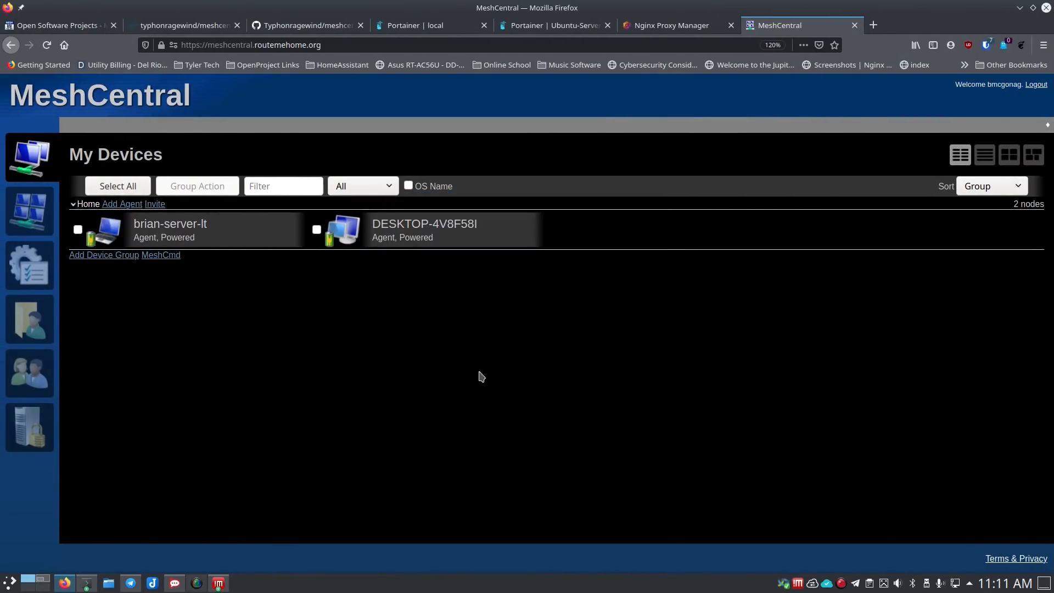
left_click(444, 238)
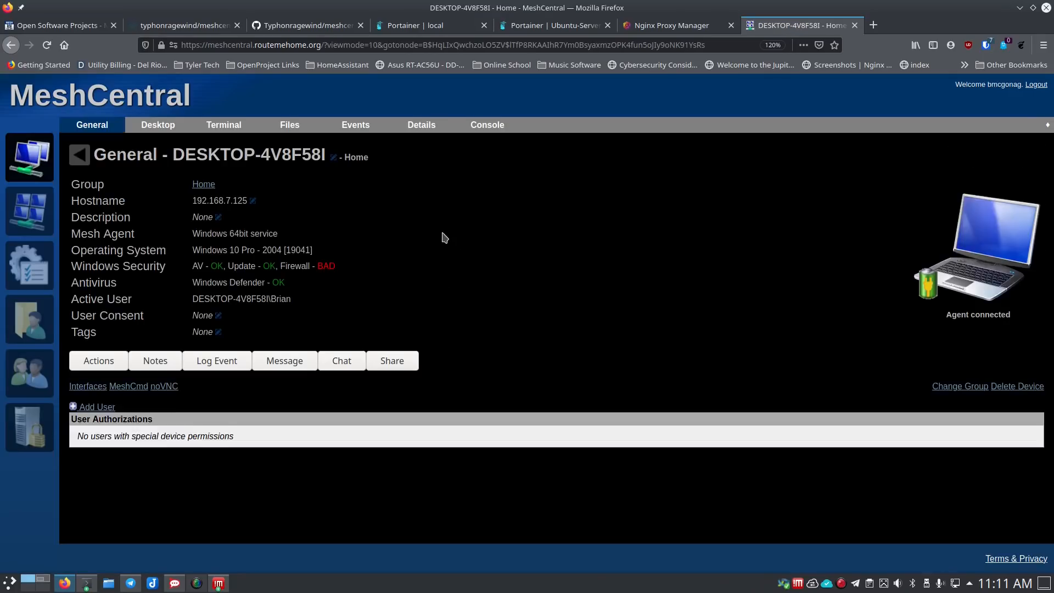
left_click(158, 131)
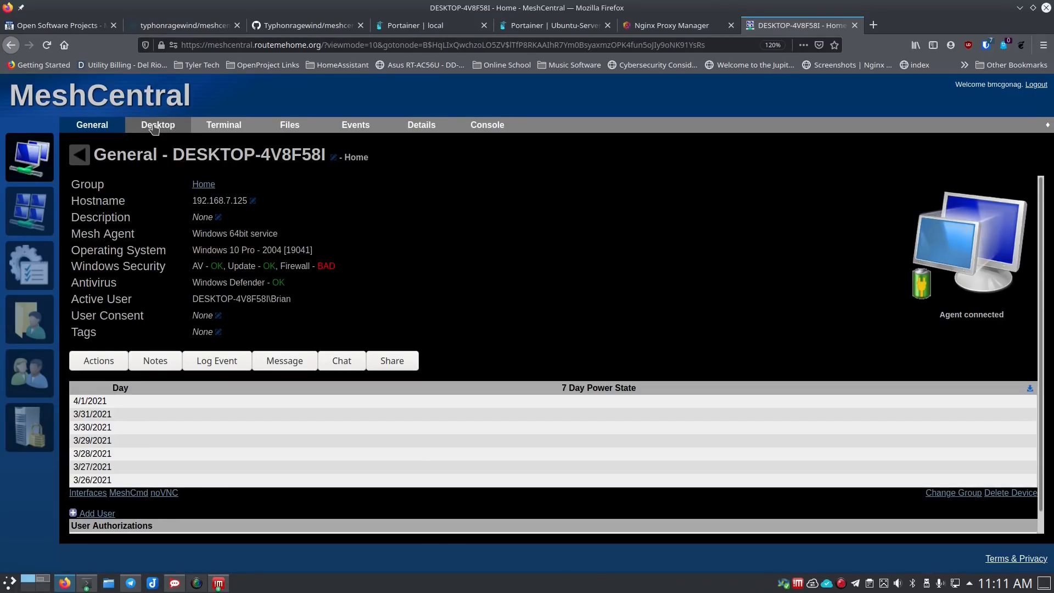
left_click(77, 182)
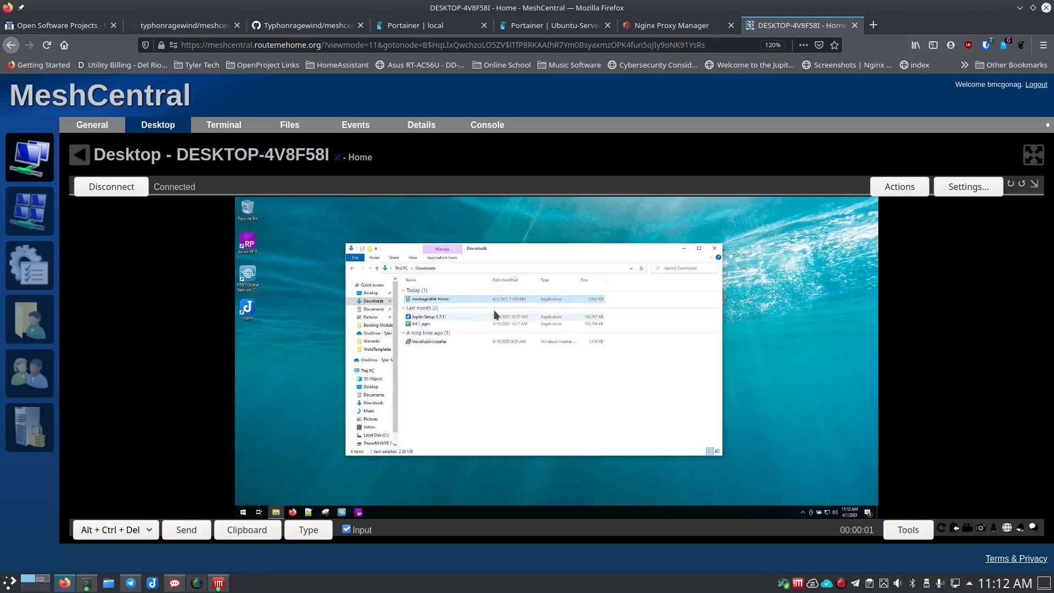
- Move the remote Downloads window, switch the view to full screen, then disconnect
mouse_move(565, 249)
left_mouse_down()
mouse_move(505, 243)
mouse_move(624, 230)
mouse_move(592, 259)
mouse_move(551, 265)
mouse_move(570, 258)
left_mouse_up()
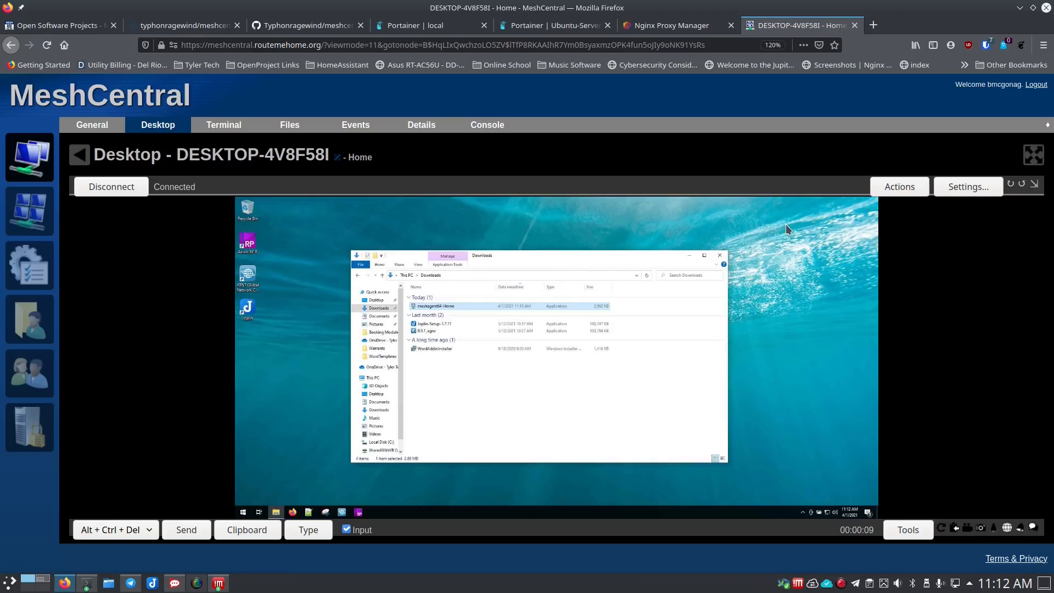
left_click(1032, 159)
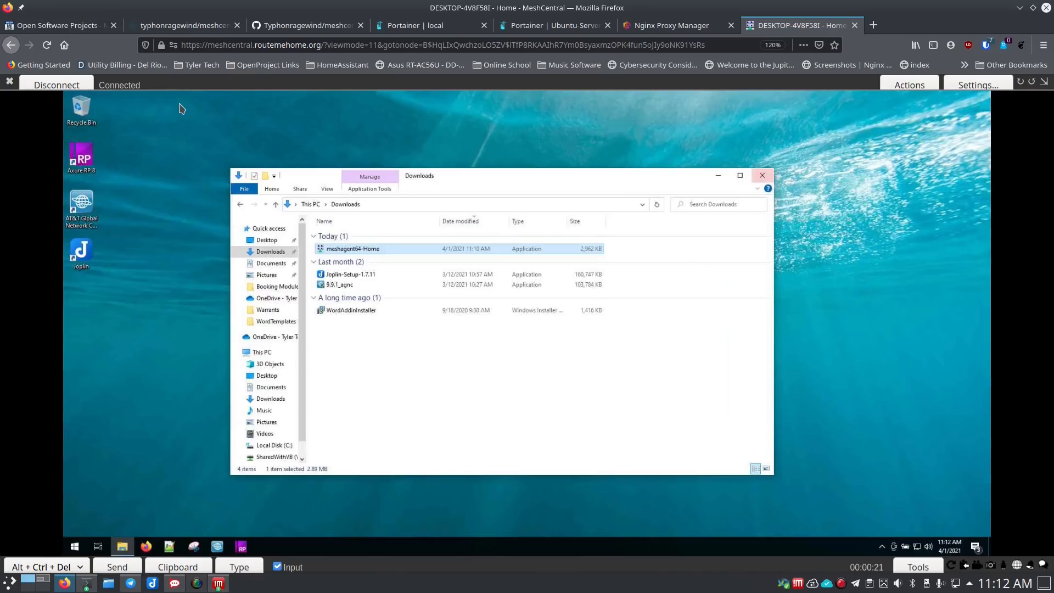
left_click(54, 83)
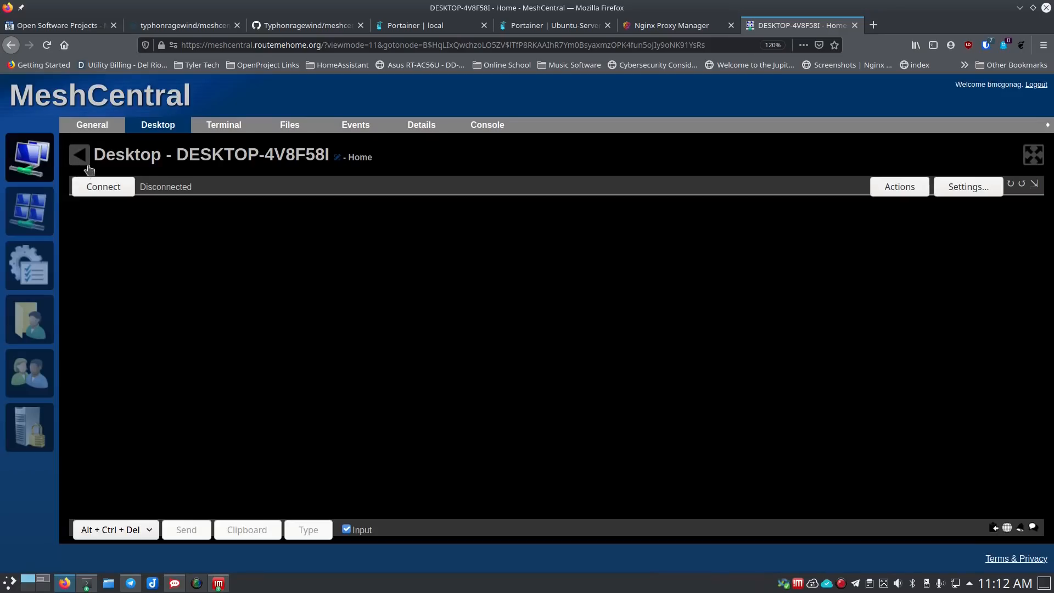
- Reopen the DESKTOP-4V8F58I device page and review its network interfaces
left_click(81, 129)
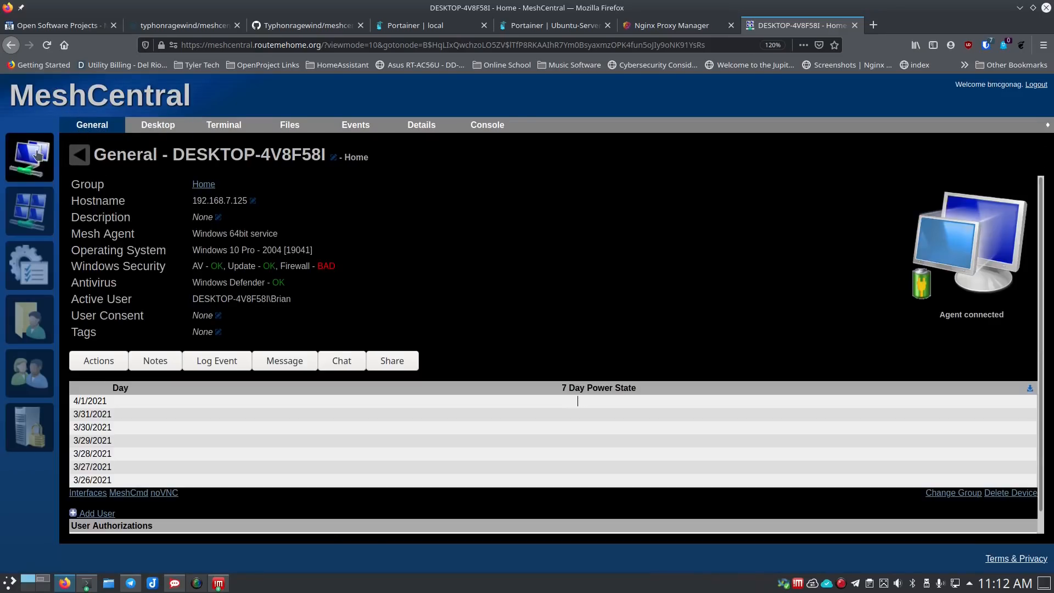
left_click(37, 156)
left_click(383, 238)
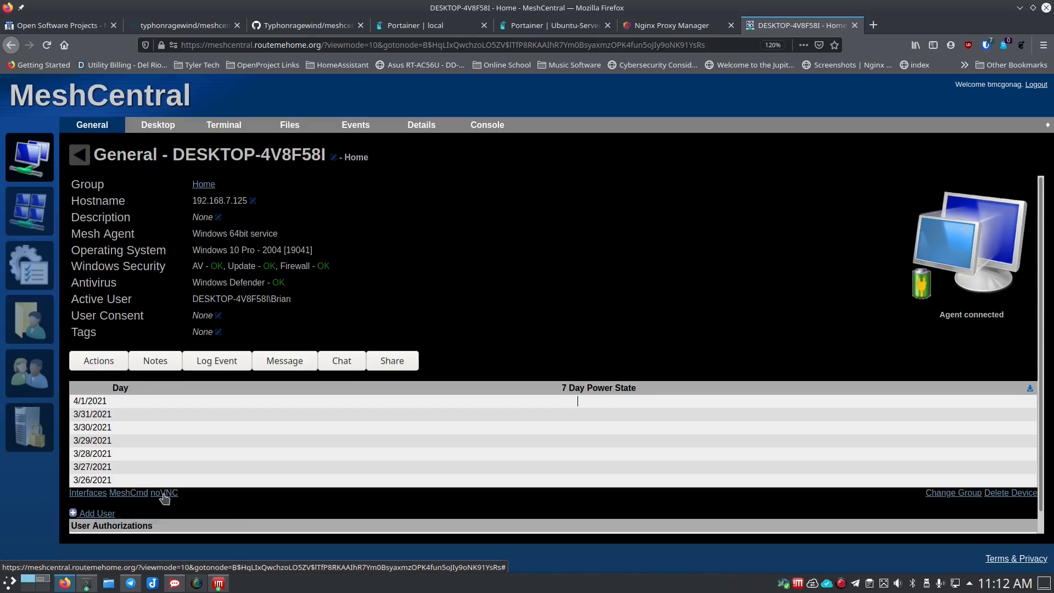
left_click(96, 498)
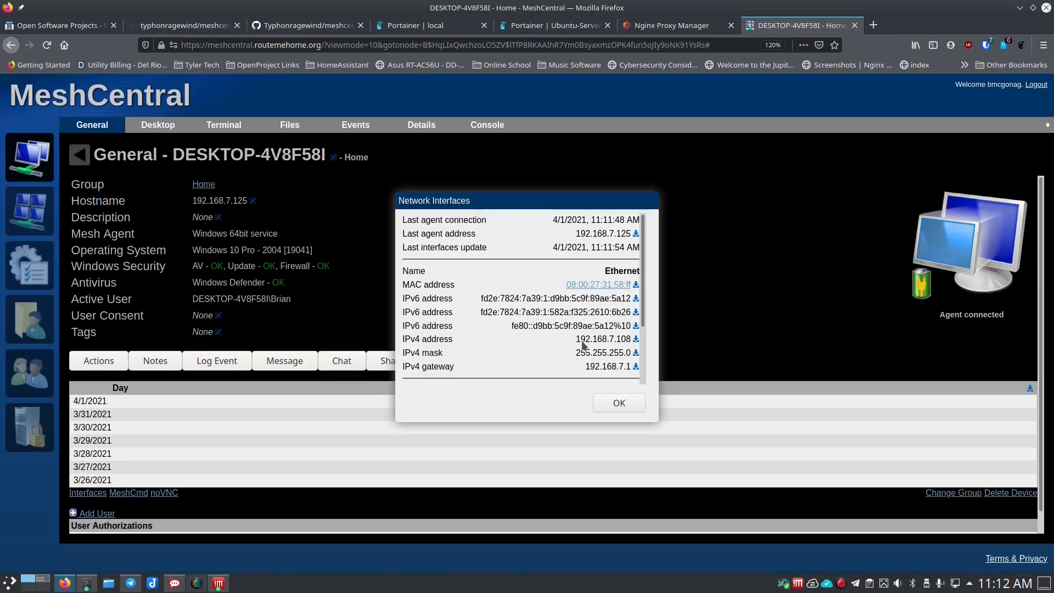
left_click(618, 404)
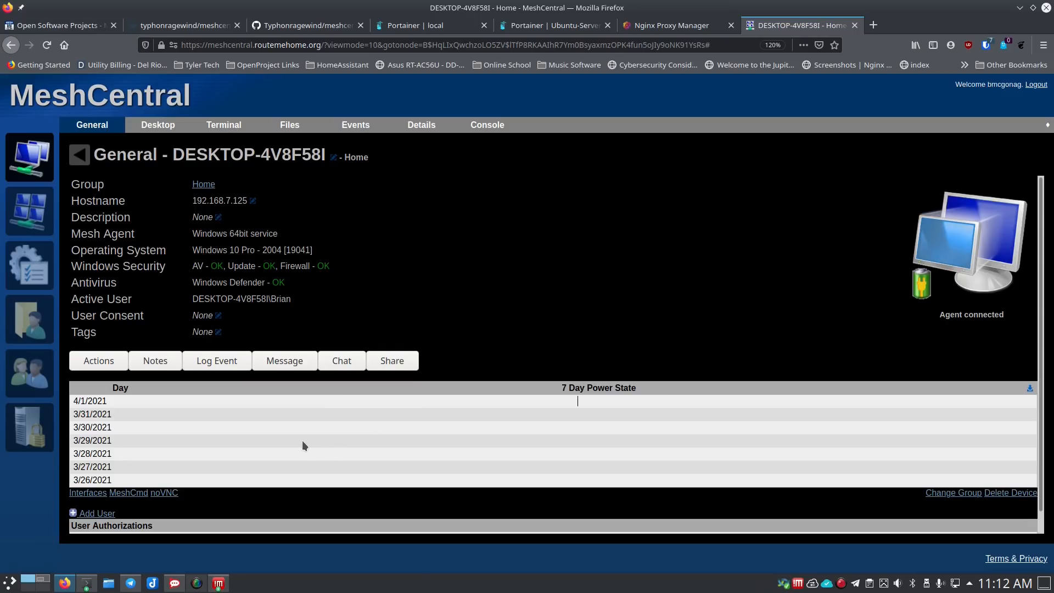
- Look over the MeshCmd download options, then launch the device in noVNC
left_click(126, 493)
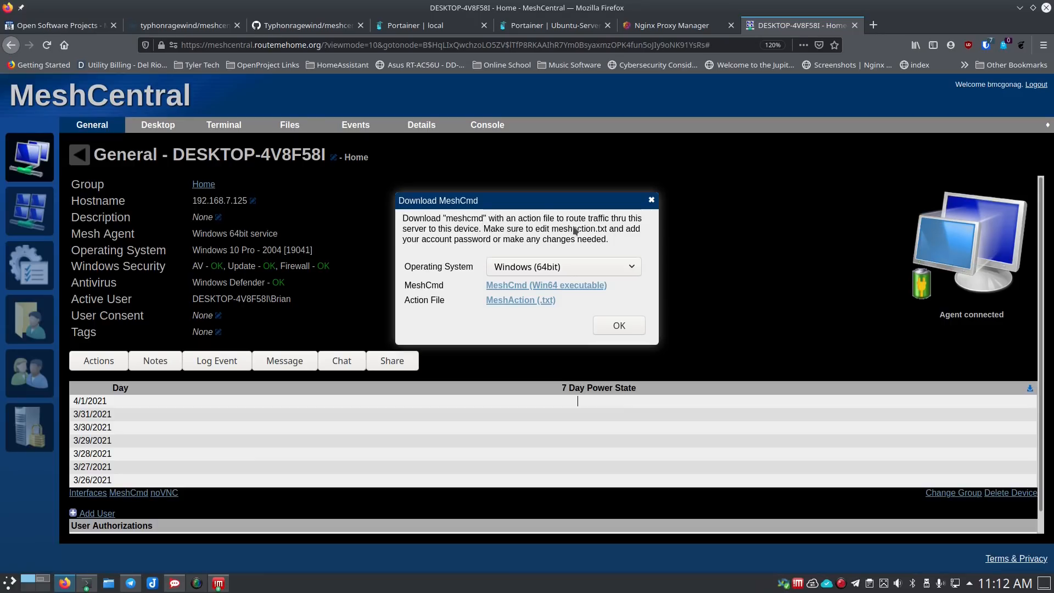
left_click(651, 202)
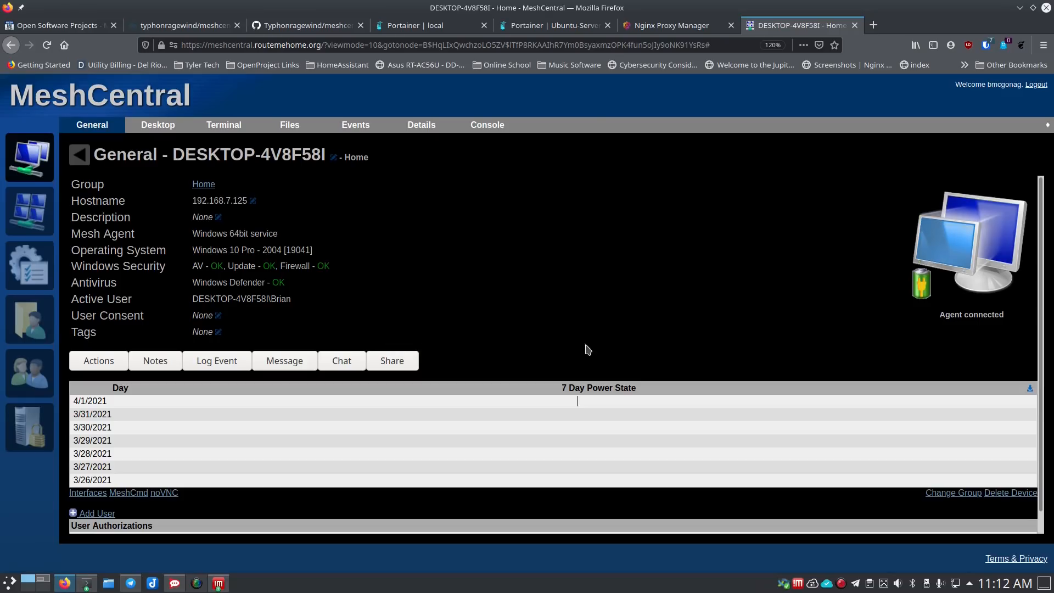
left_click(164, 492)
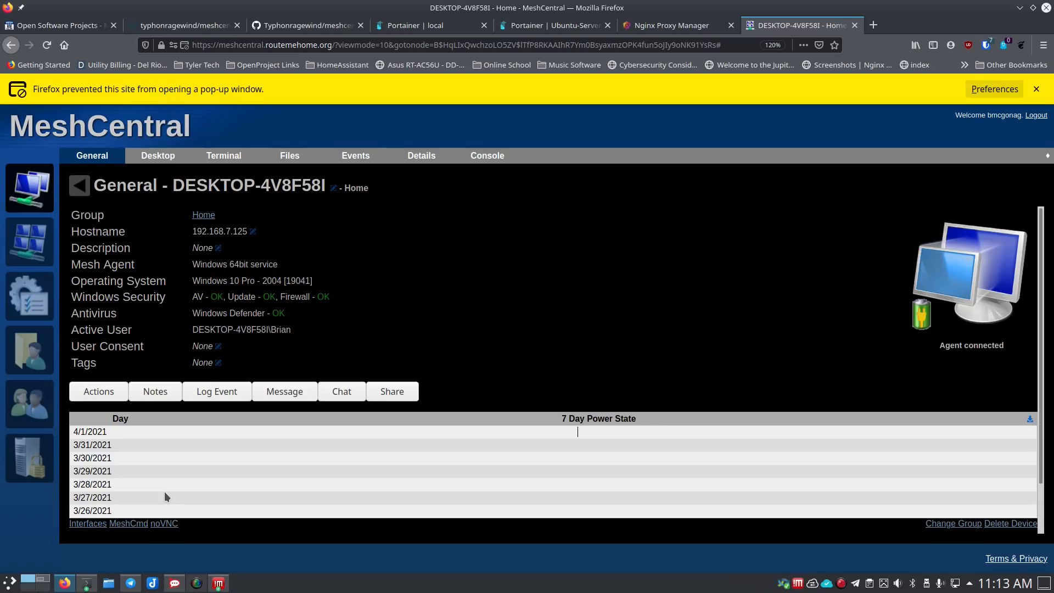
- Allow pop-ups for meshcentral.routemehome.org, attempt the noVNC connection, then close the stalled noVNC tab
left_click(994, 92)
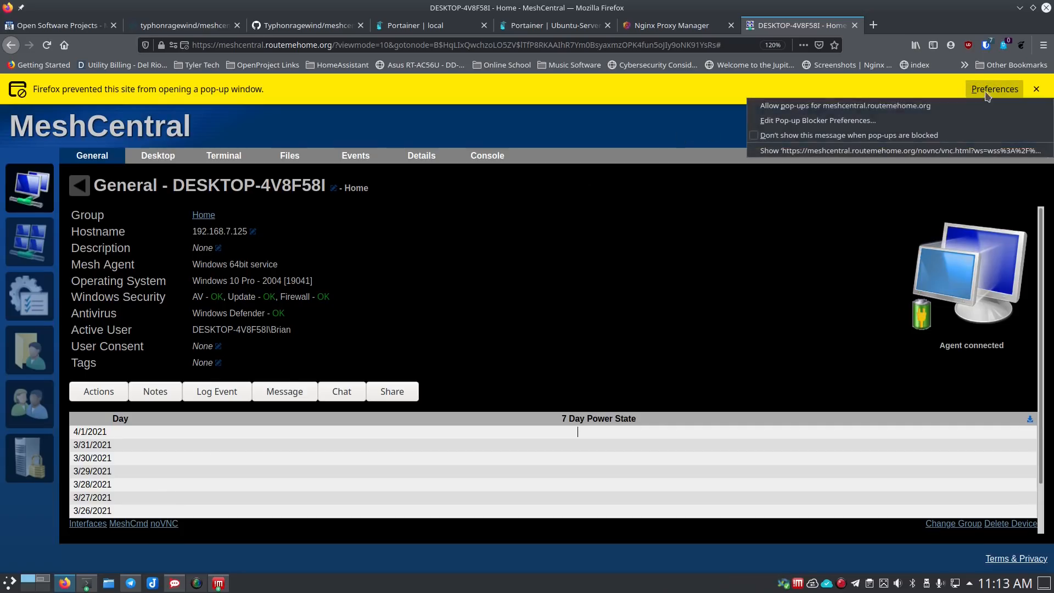
left_click(879, 109)
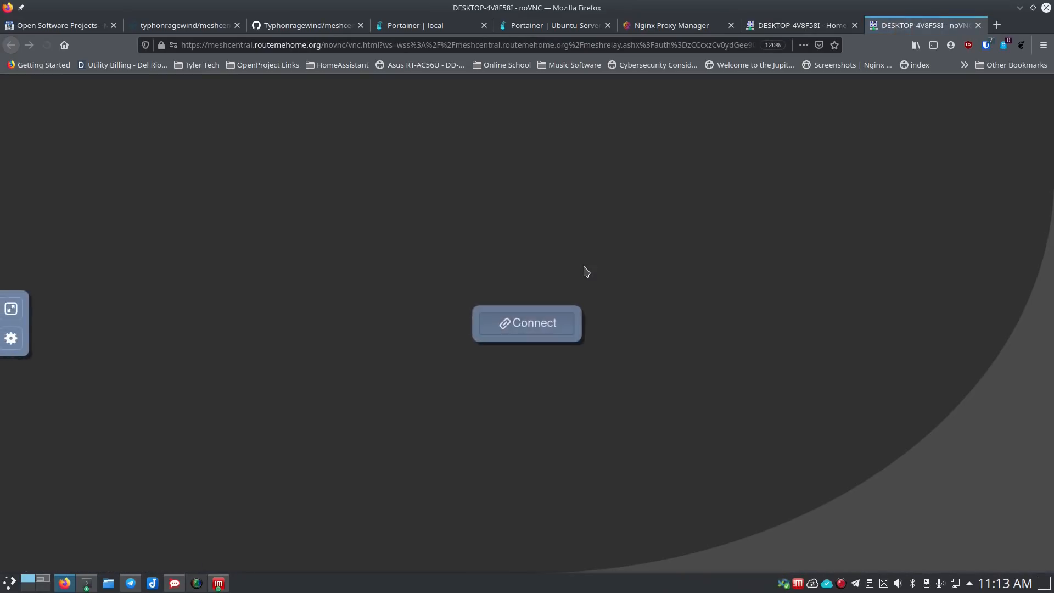
left_click(537, 332)
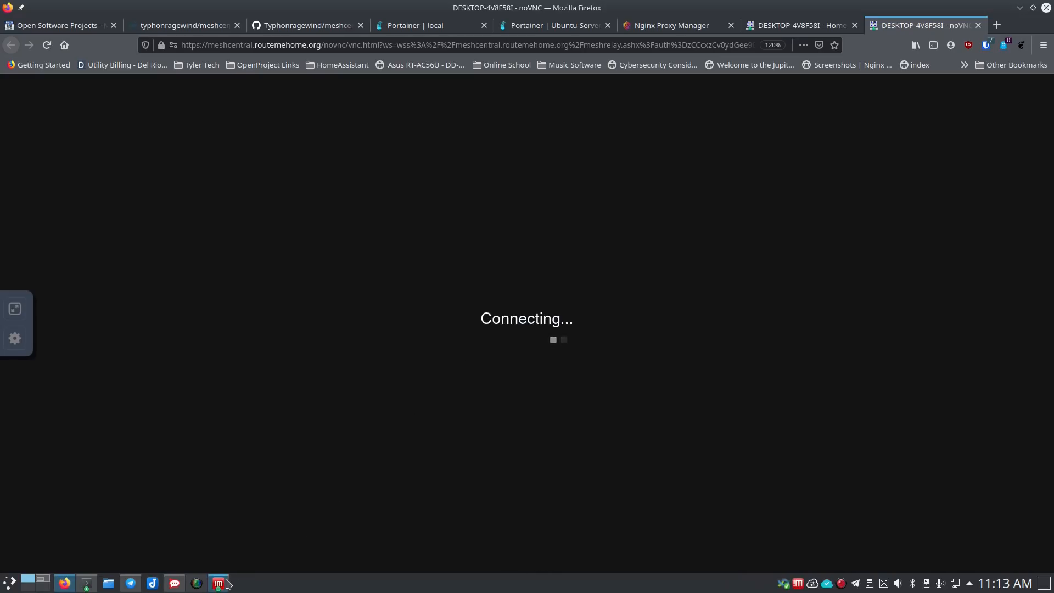
left_click(48, 581)
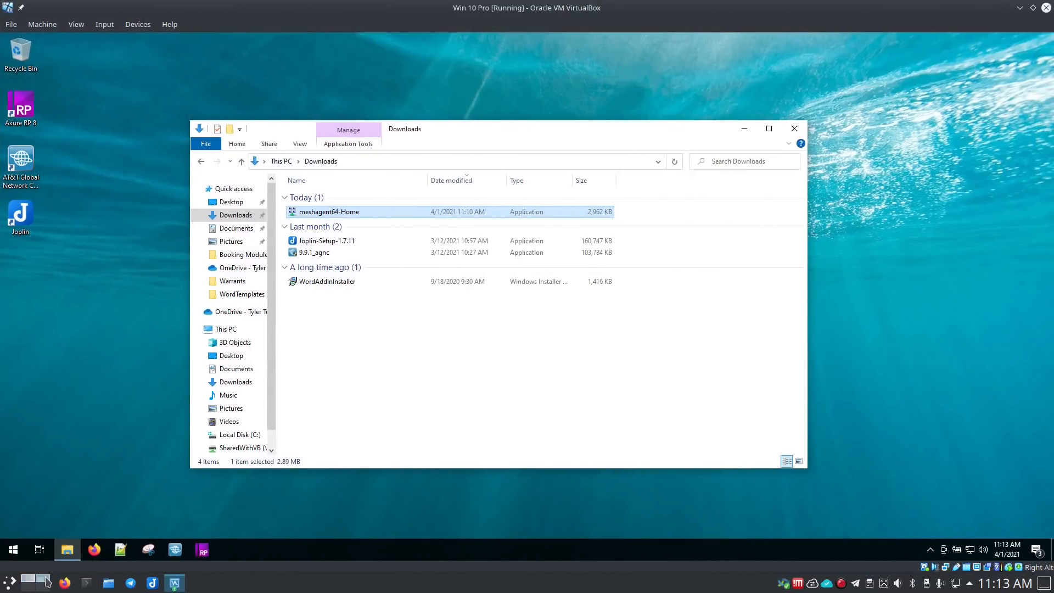
left_click(28, 580)
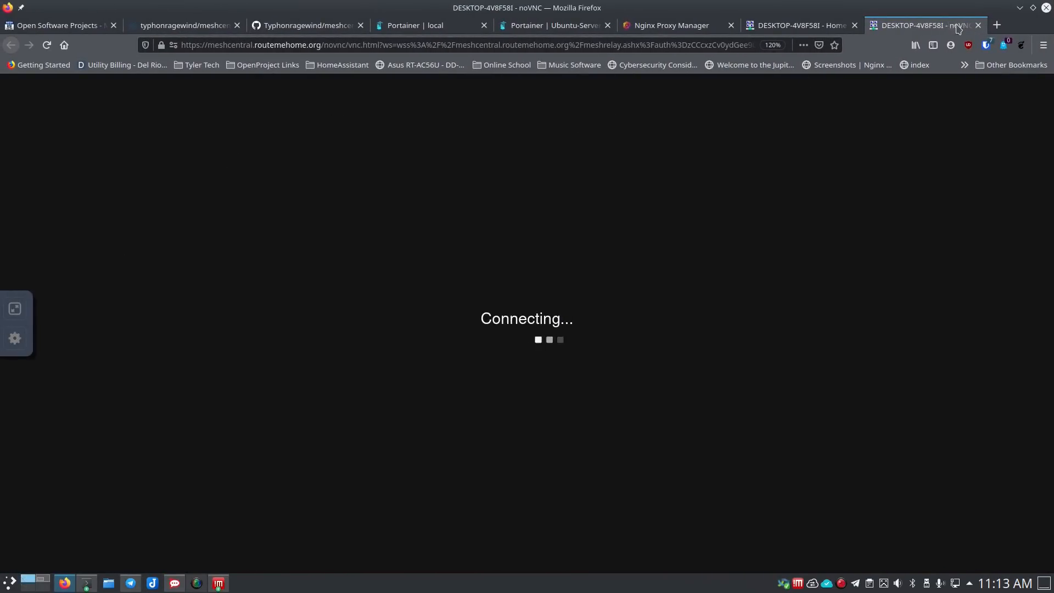
left_click(978, 25)
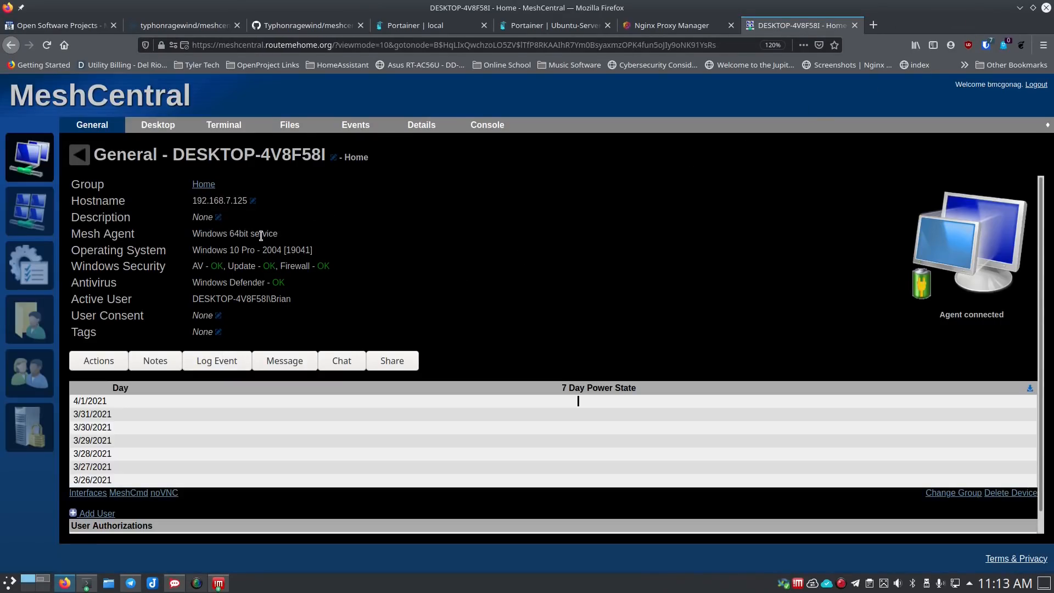
- Connect to DESKTOP-4V8F58I's remote desktop at quality 30%, scaling 87.5%, frame rate Fast
left_click(158, 126)
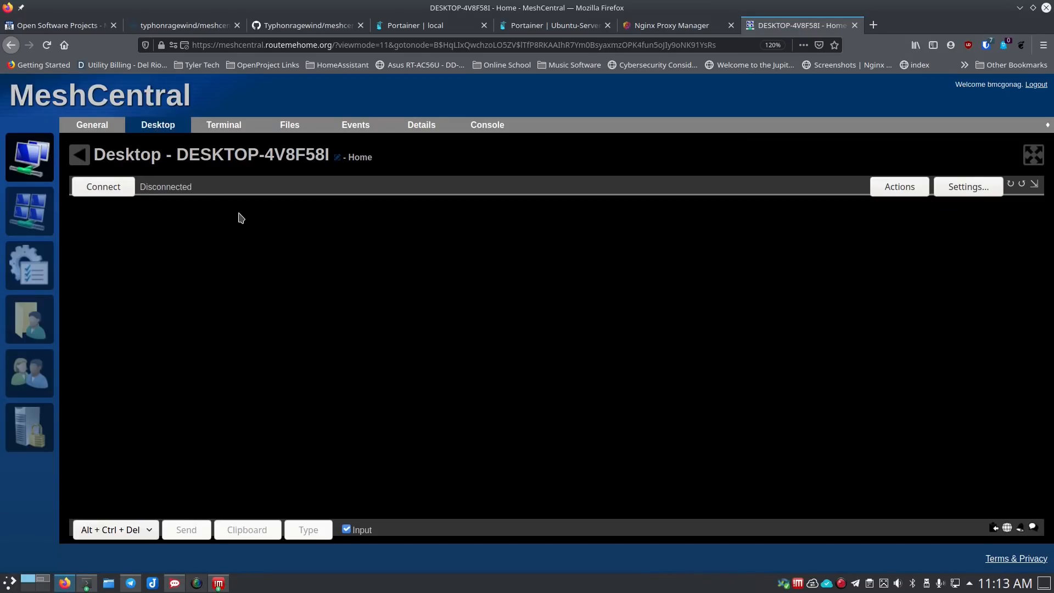
left_click(121, 187)
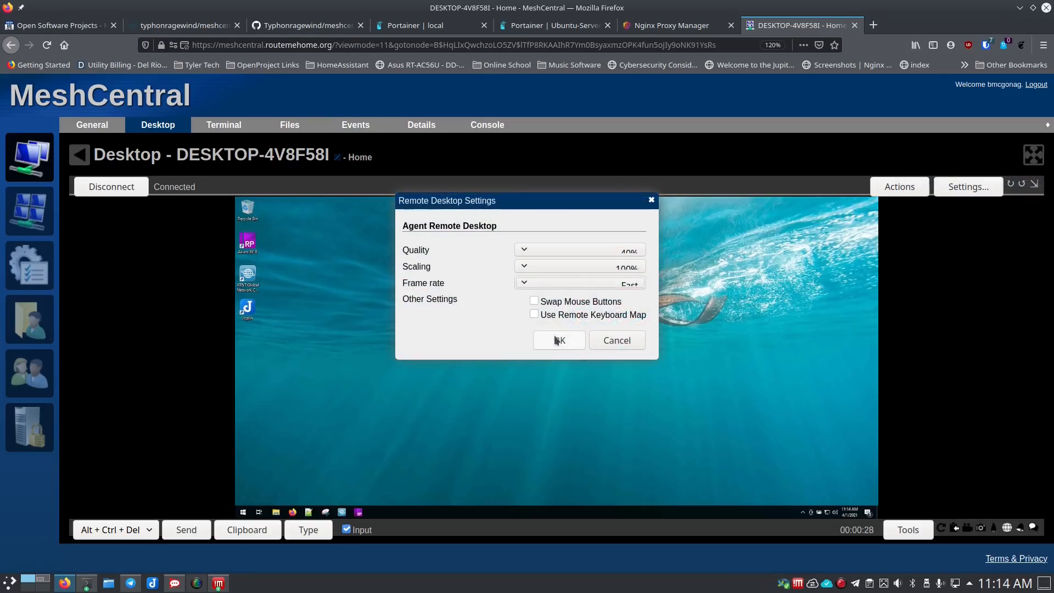
left_click(562, 250)
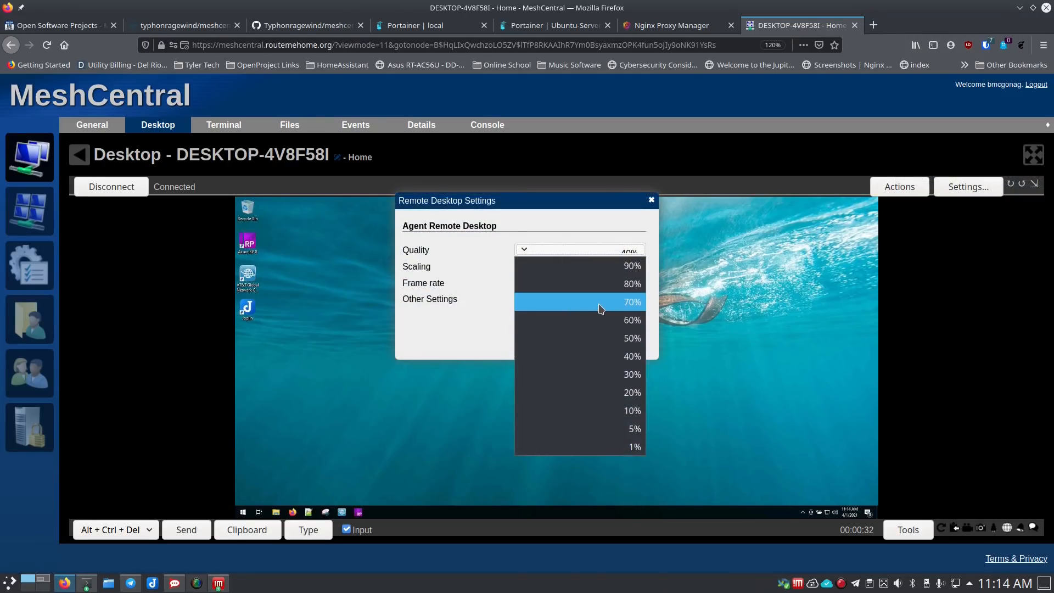
left_click(604, 375)
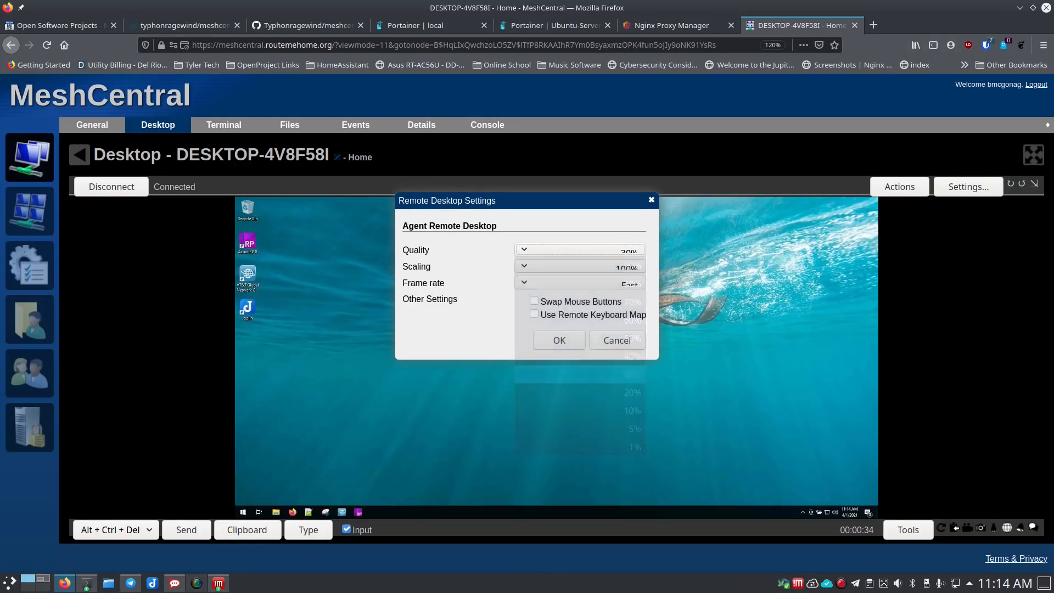
left_click(577, 267)
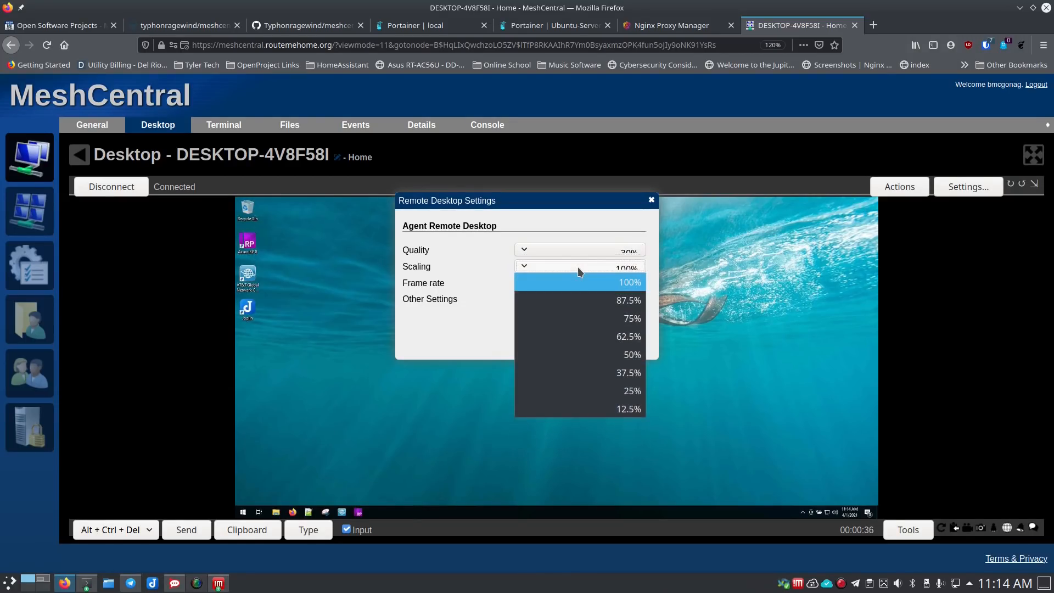
left_click(581, 302)
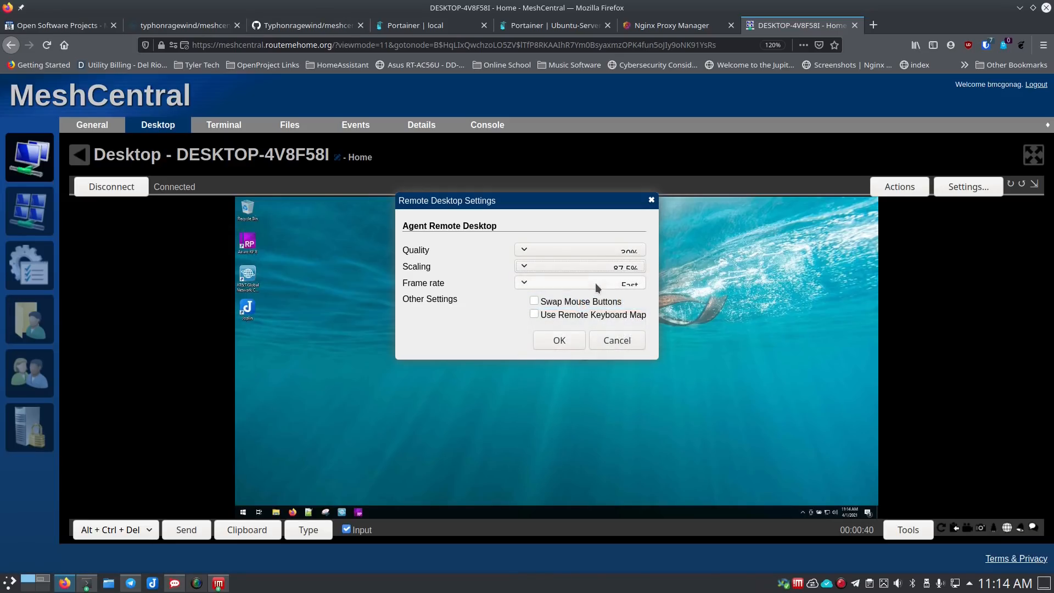
left_click(595, 283)
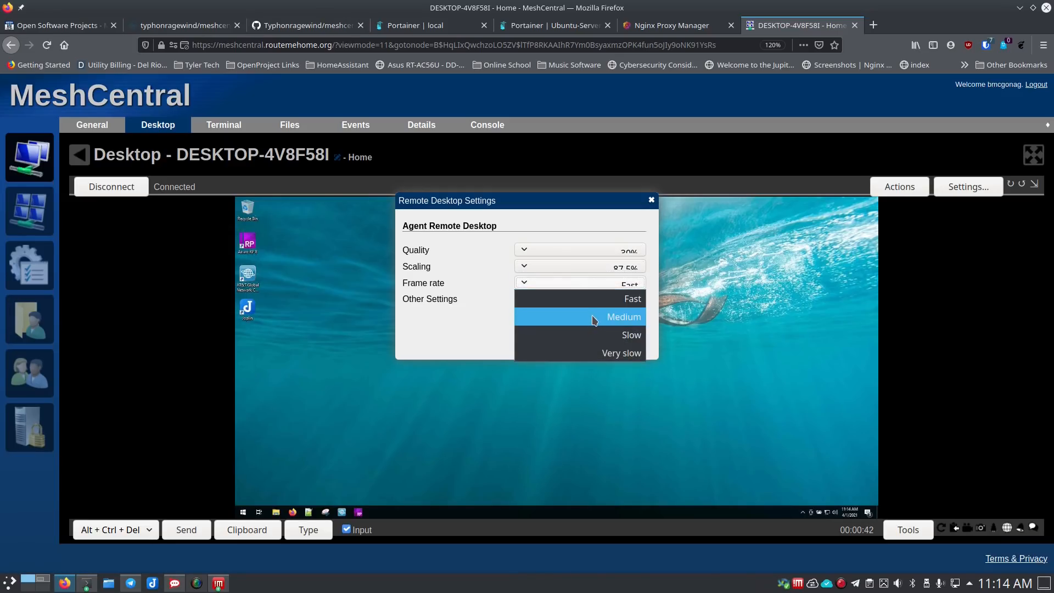
left_click(595, 303)
left_click(567, 340)
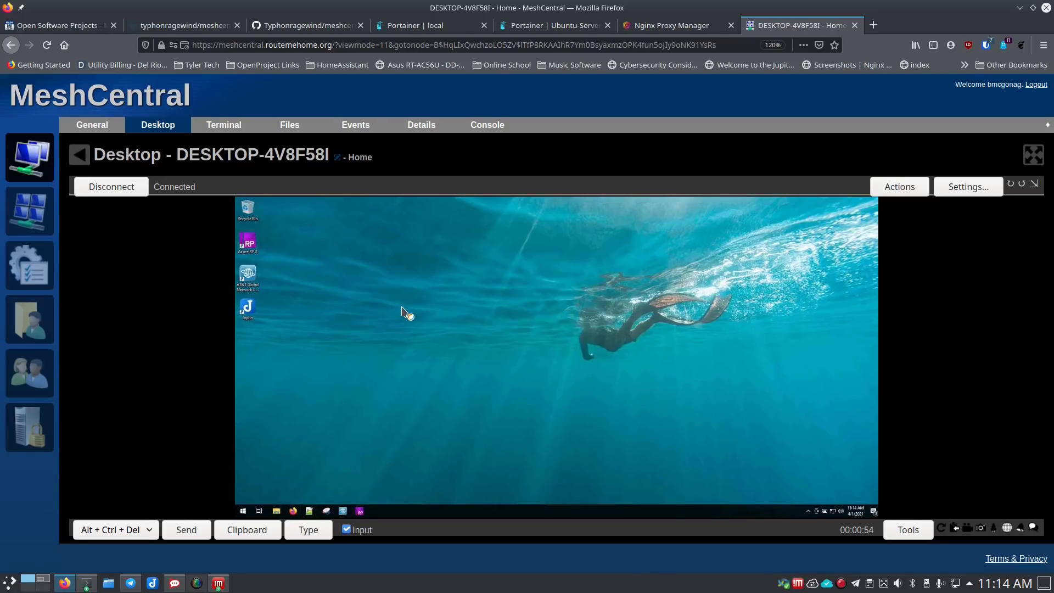
- Reposition and close the remote File Explorer window, then disconnect the session
left_click_drag(466, 255, 551, 263)
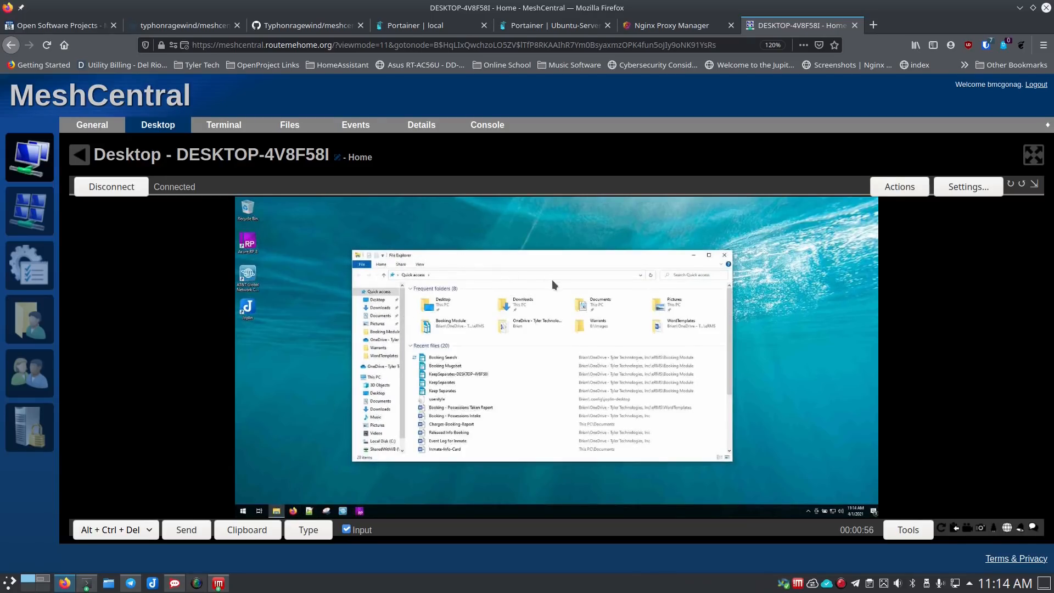
left_click_drag(414, 228, 476, 261)
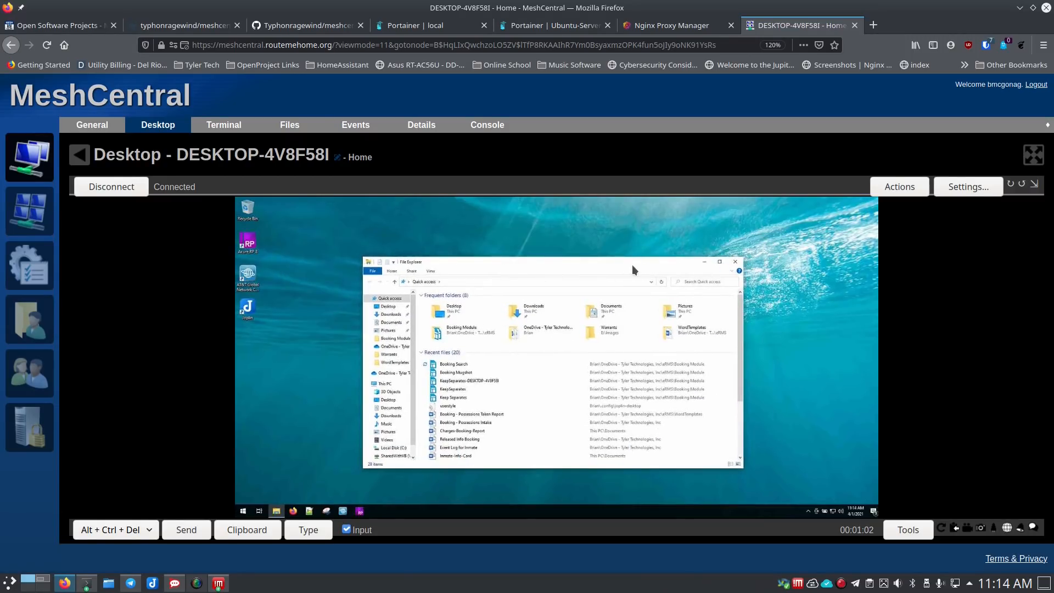
left_click(736, 263)
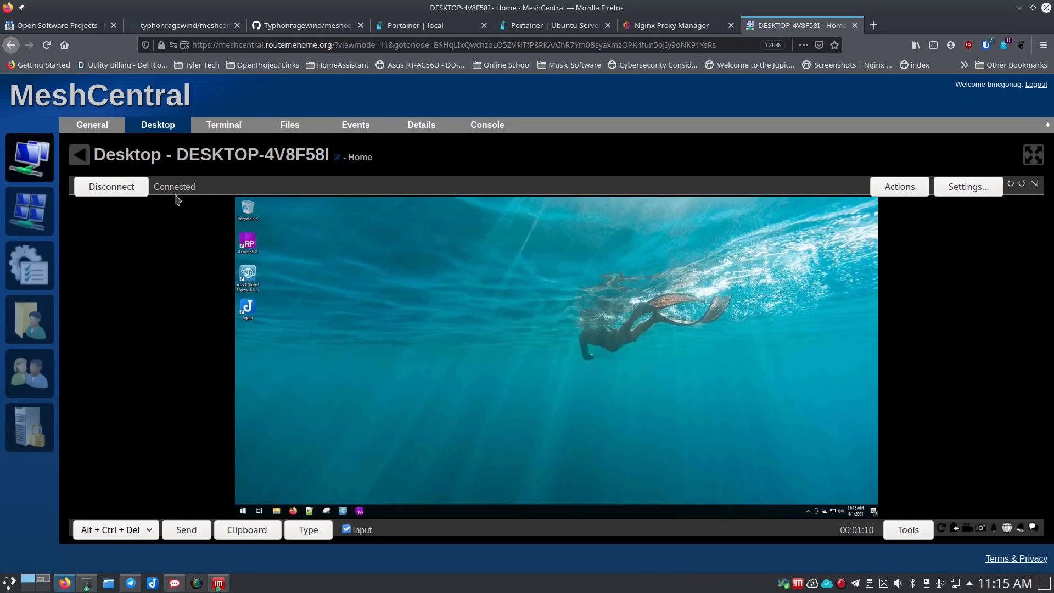
left_click(94, 186)
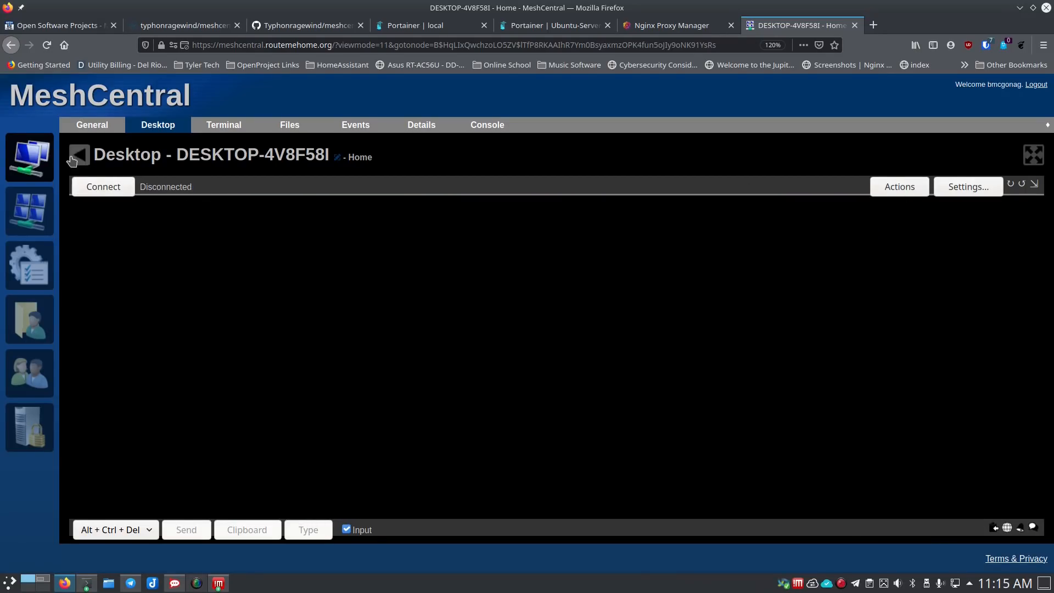
- Set DESKTOP-4V8F58I's user consent to notify the user during desktop sessions
left_click(32, 165)
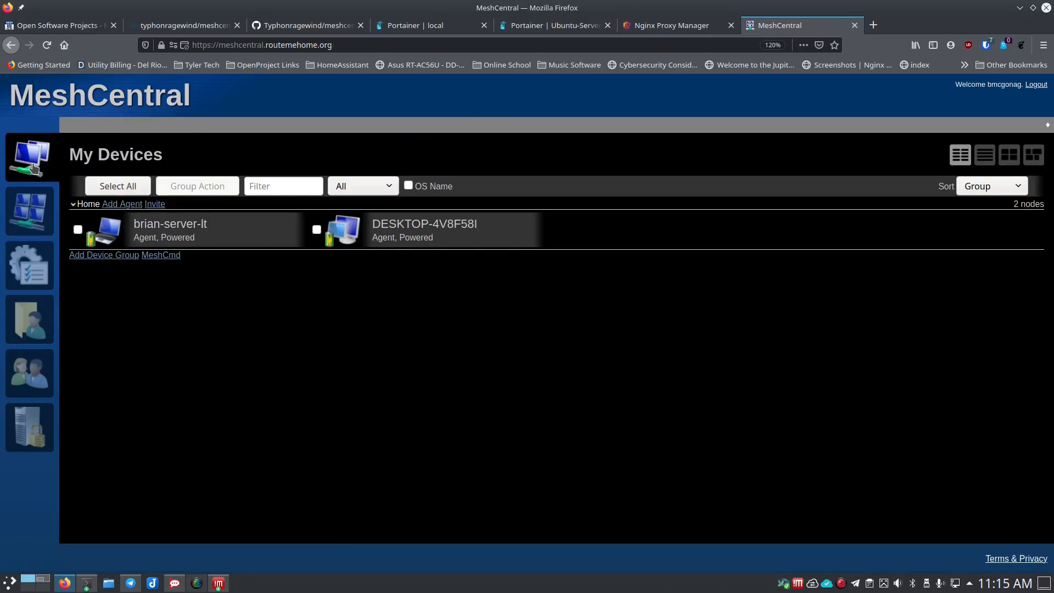
left_click(362, 231)
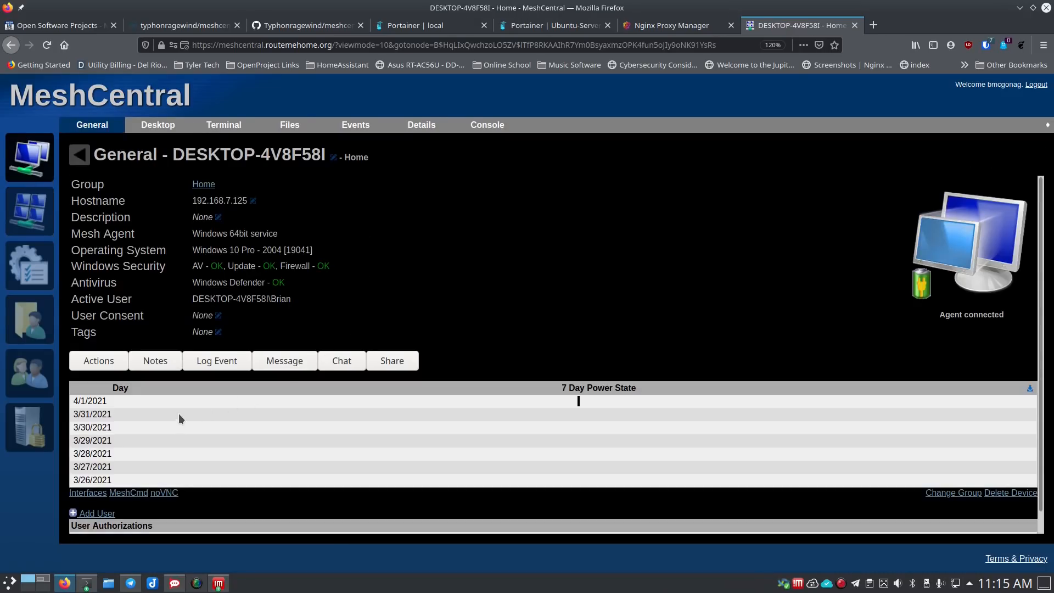
left_click(218, 315)
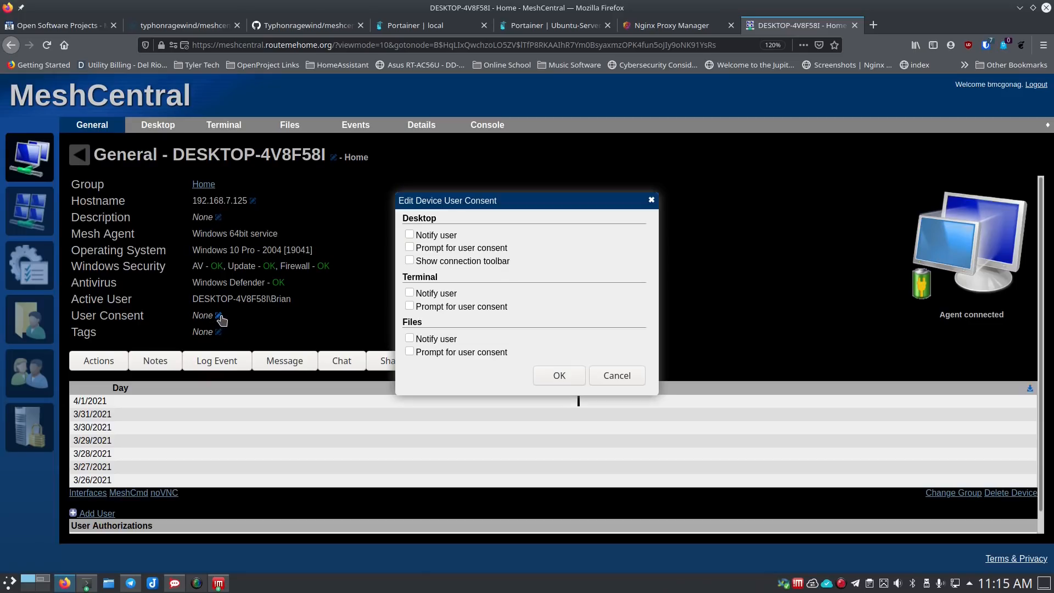
left_click(409, 234)
left_click(553, 376)
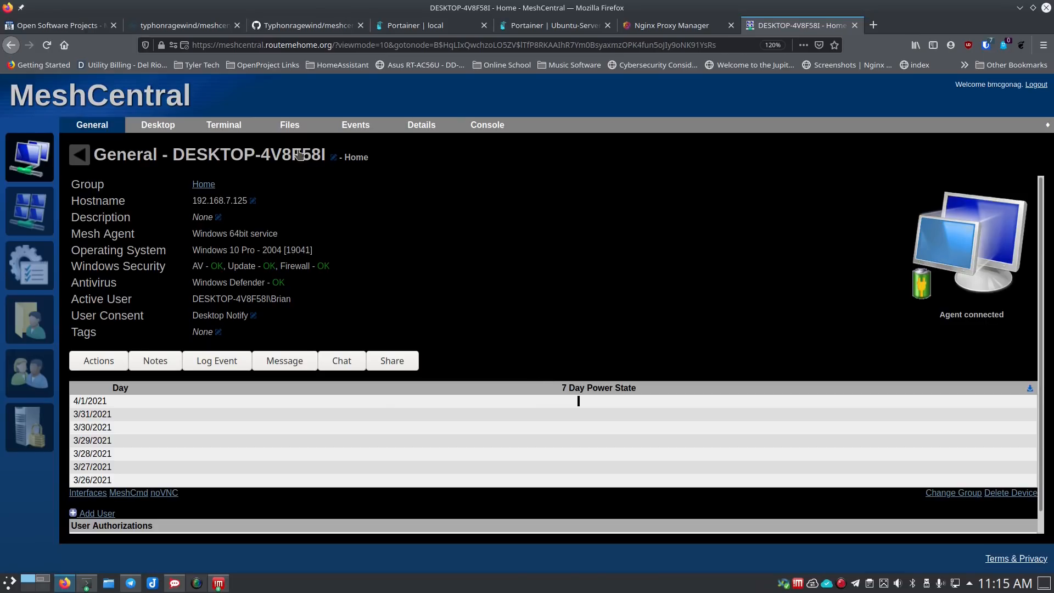
- Reconnect the remote desktop and check the consent notification on the Windows VM
left_click(154, 130)
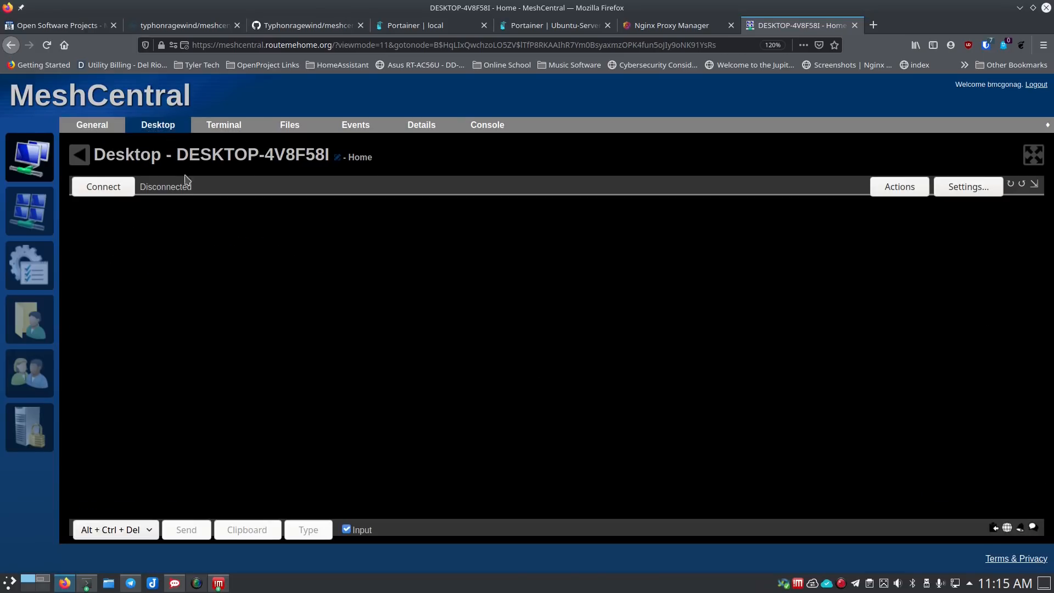
left_click(105, 186)
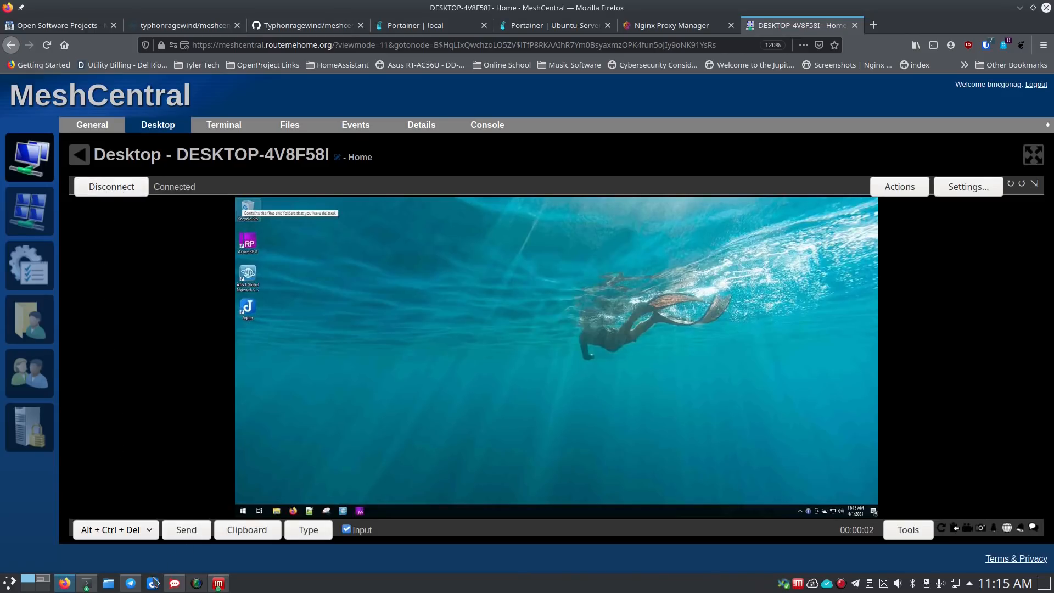
left_click(45, 581)
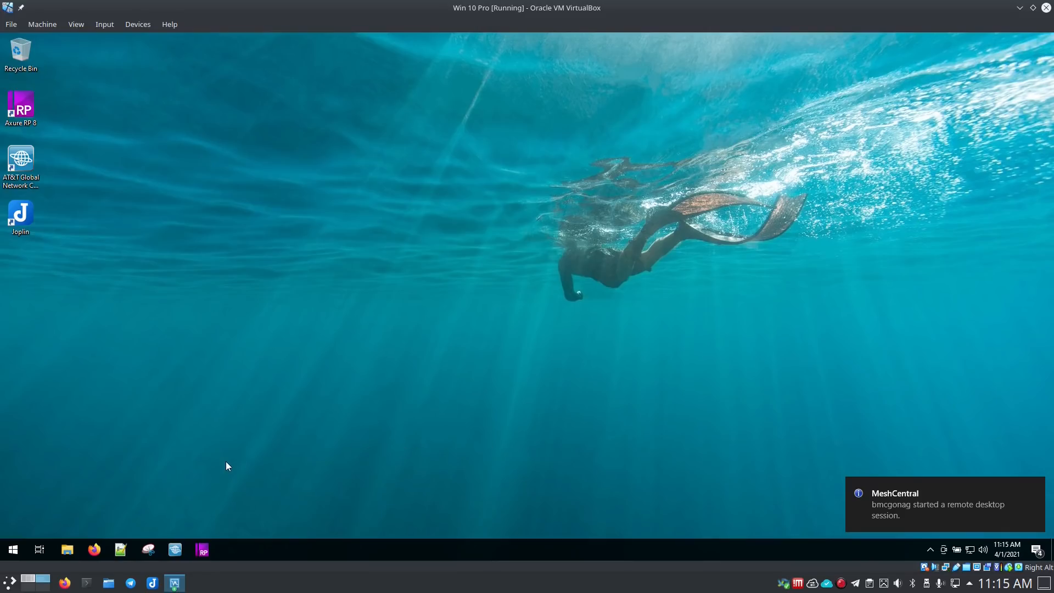
- Return from the Windows VM to MeshCentral and disconnect the DESKTOP-4V8F58I remote desktop session
left_click(28, 581)
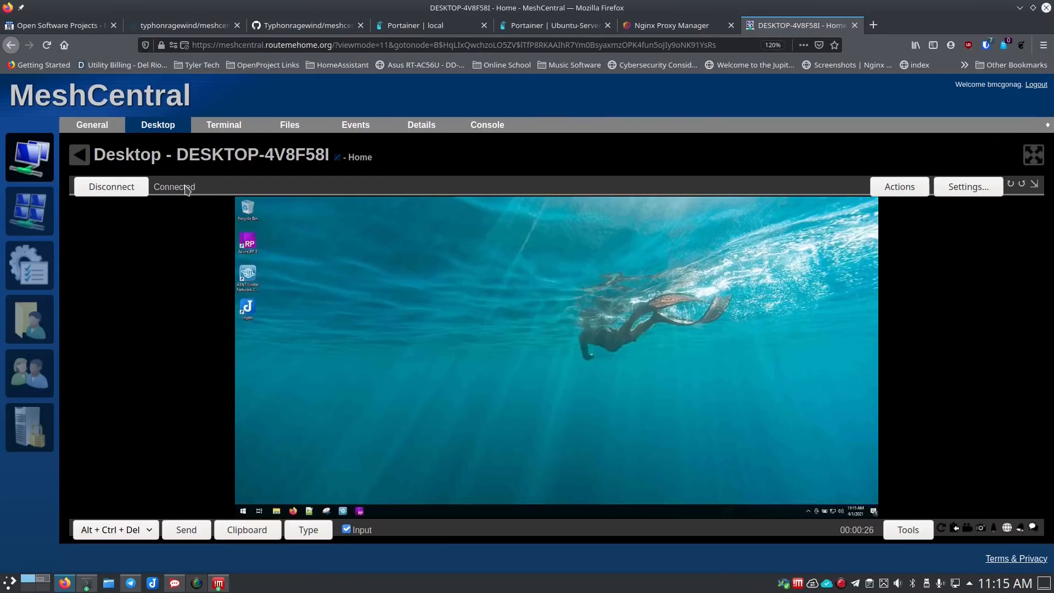
left_click(83, 187)
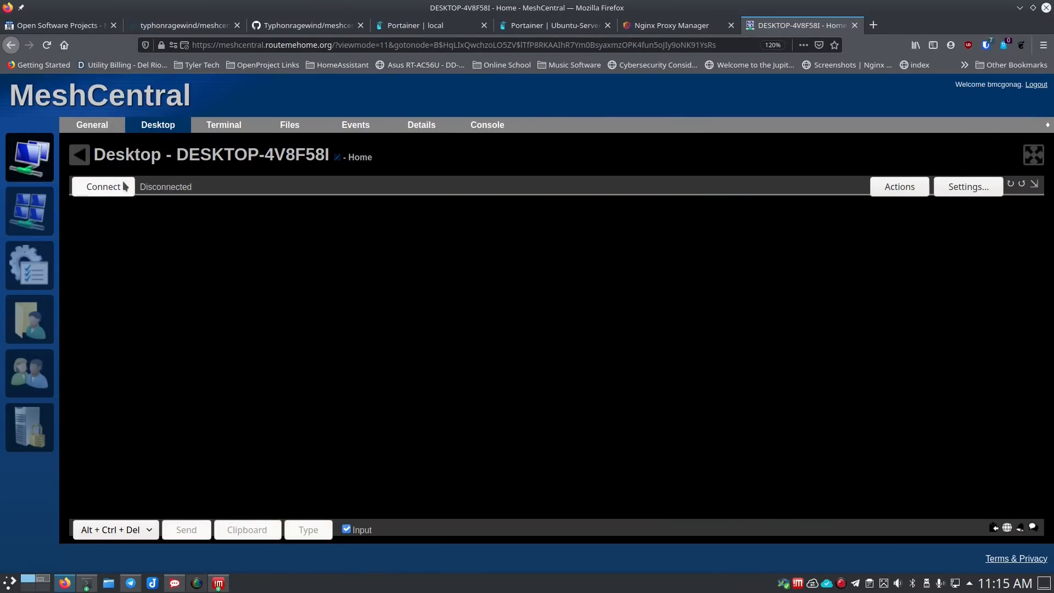
- Enable 'Prompt for user consent' for Desktop on DESKTOP-4V8F58I, then reconnect its remote desktop
left_click(41, 230)
left_click(340, 231)
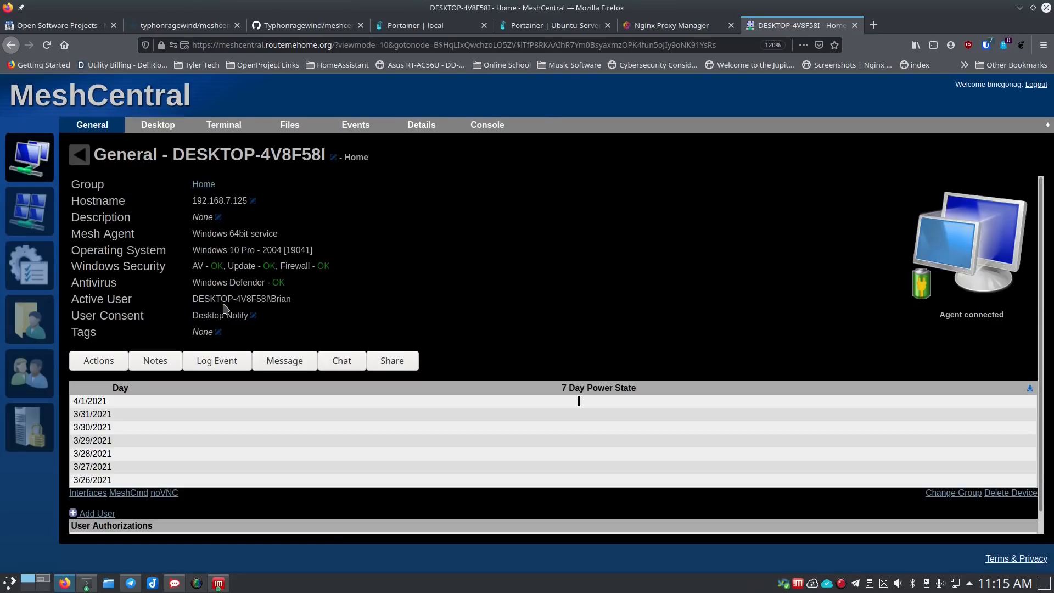
left_click(253, 316)
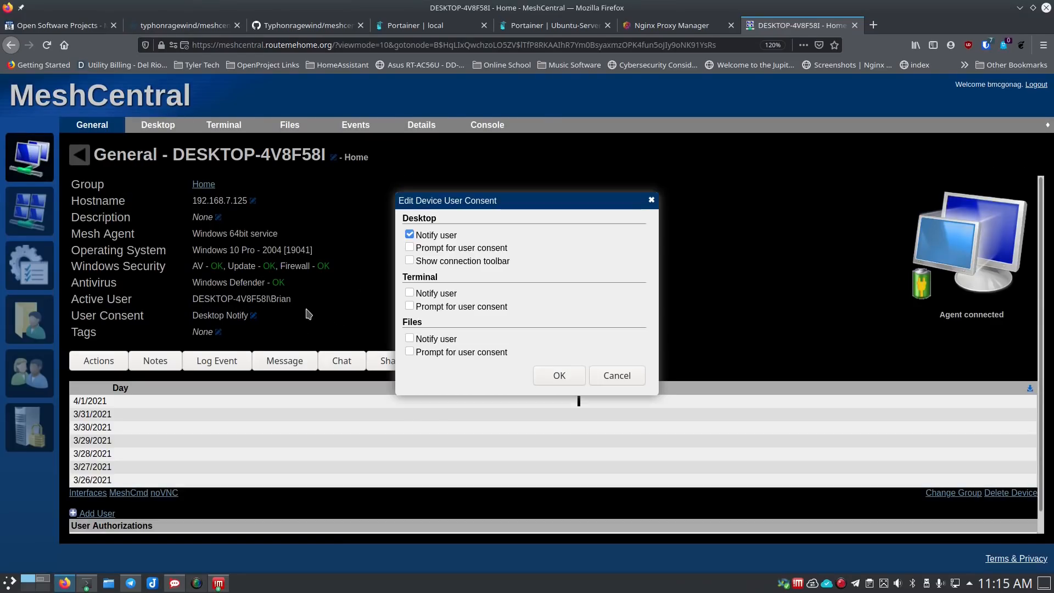
left_click(409, 246)
left_click(559, 376)
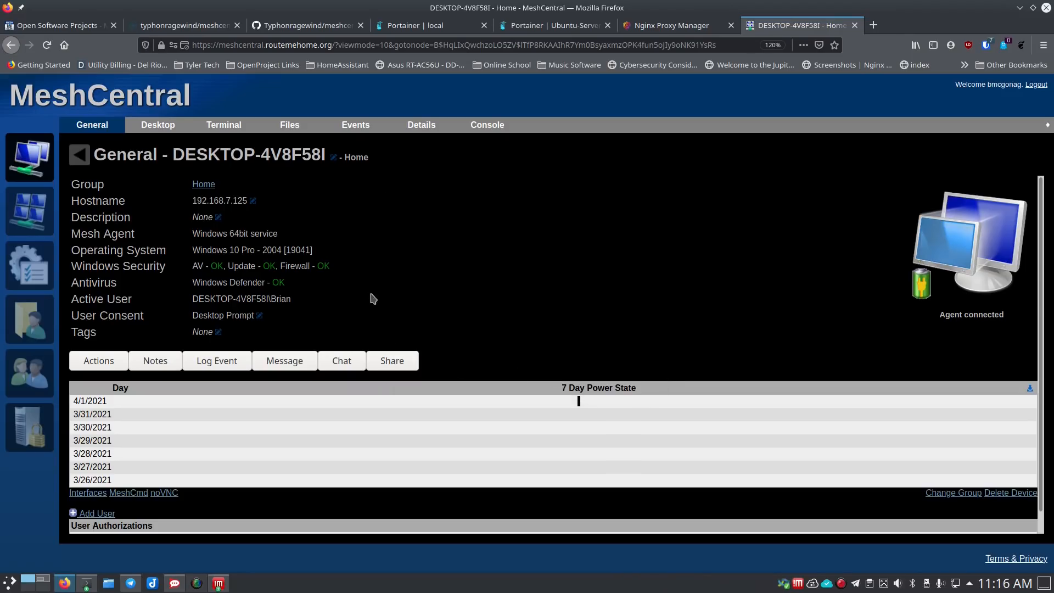
left_click(171, 128)
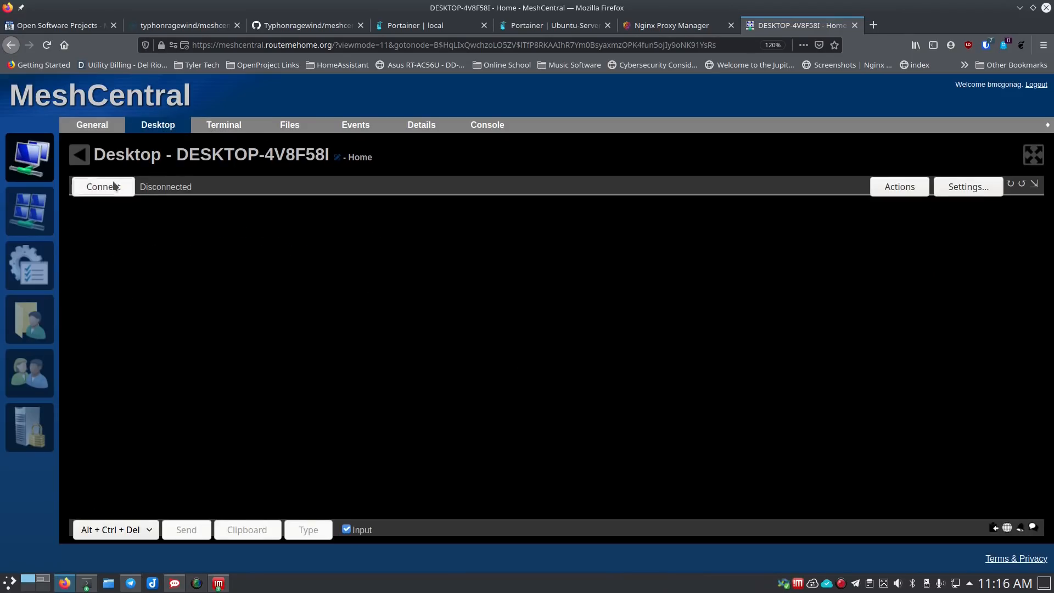
left_click(113, 185)
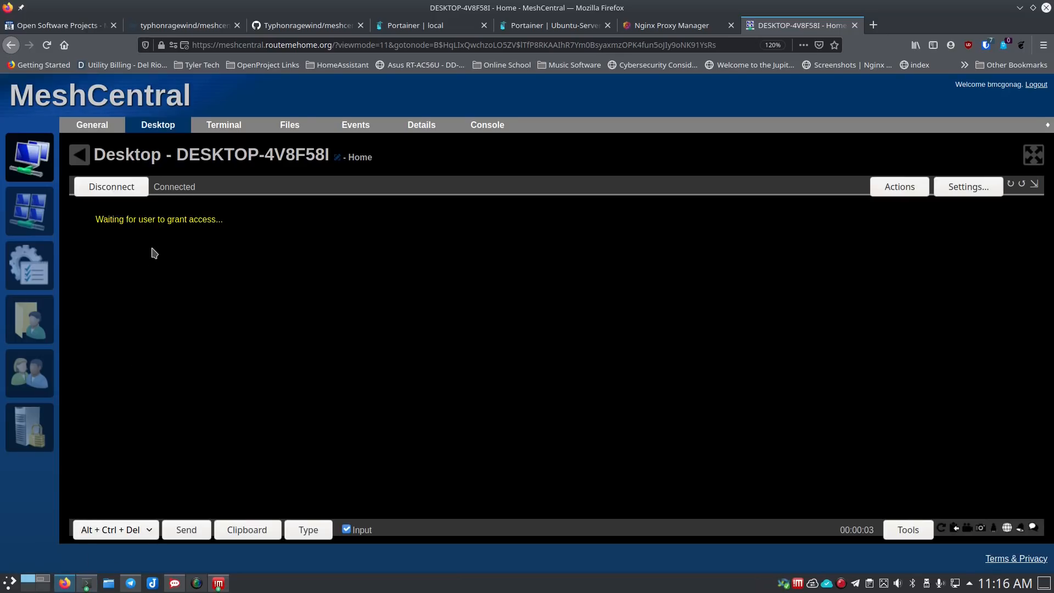
- Approve the MeshCentral access request with Yes on the Windows VM, then return to the connected session
left_click(44, 581)
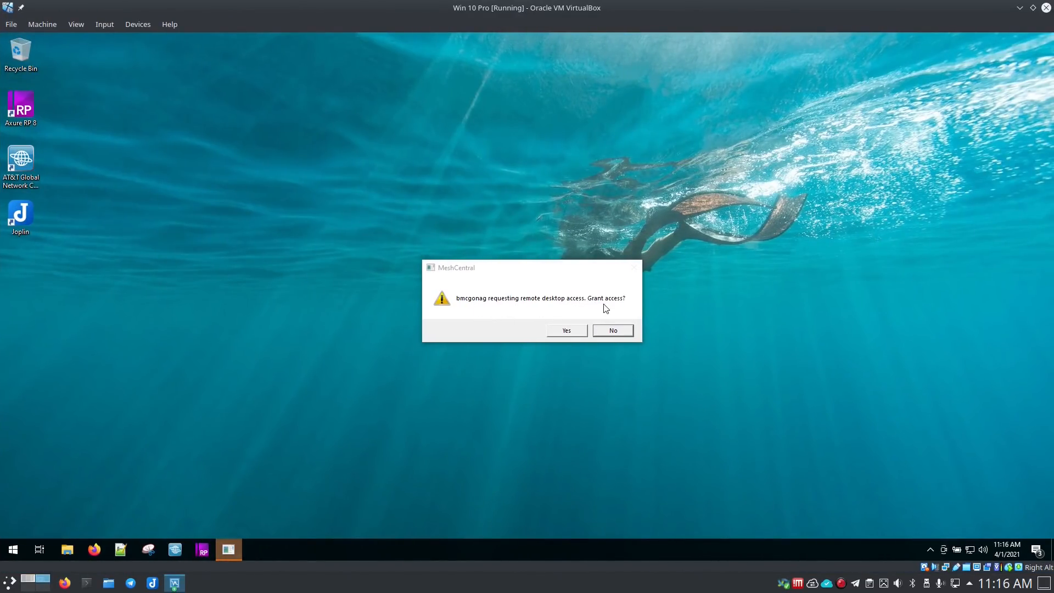
left_click(567, 330)
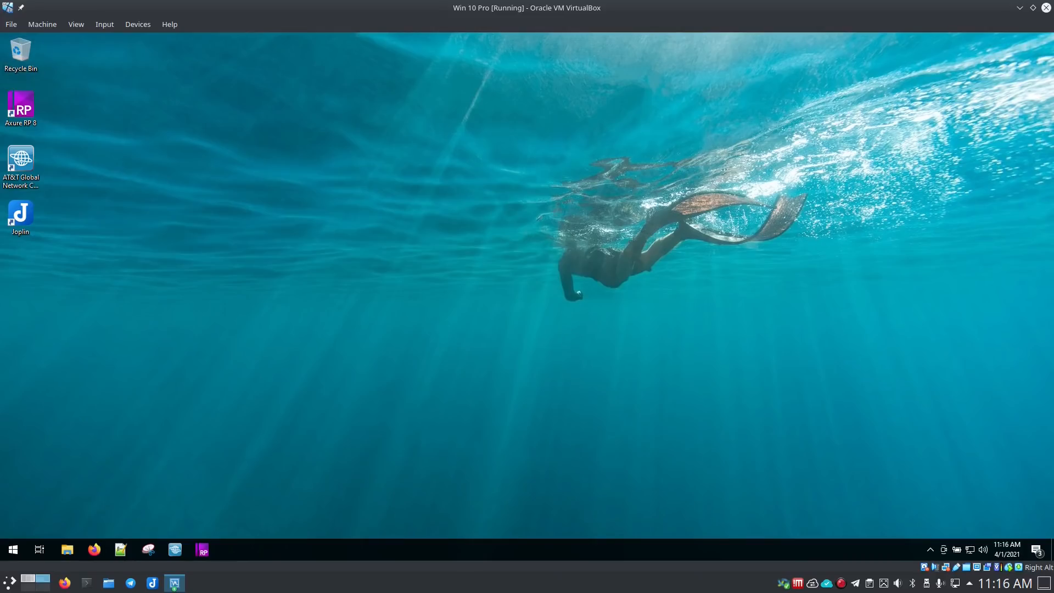
left_click(26, 581)
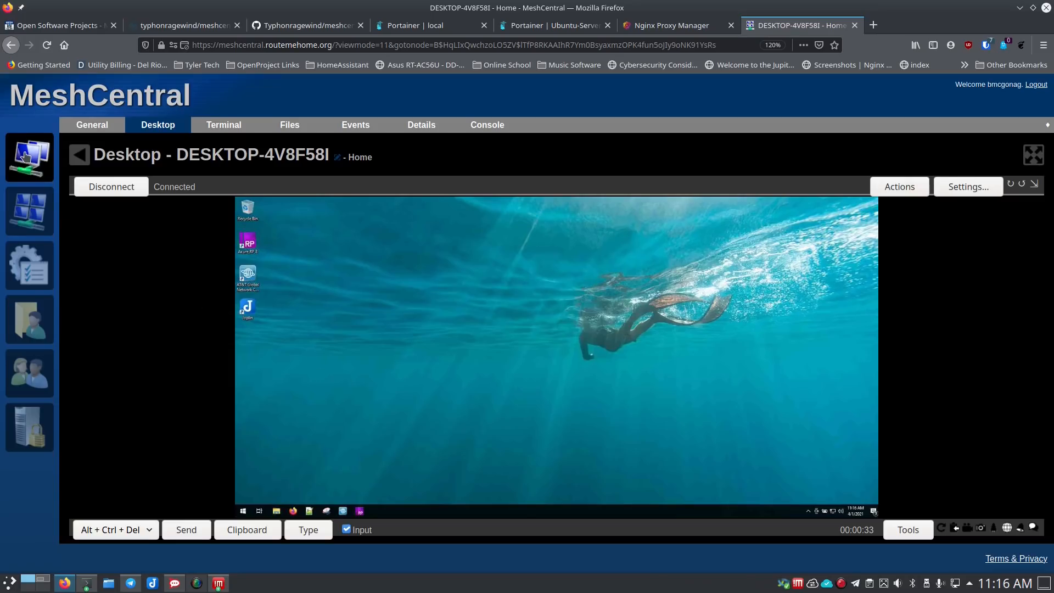
- Disconnect the current DESKTOP-4V8F58I remote desktop session
left_click(31, 168)
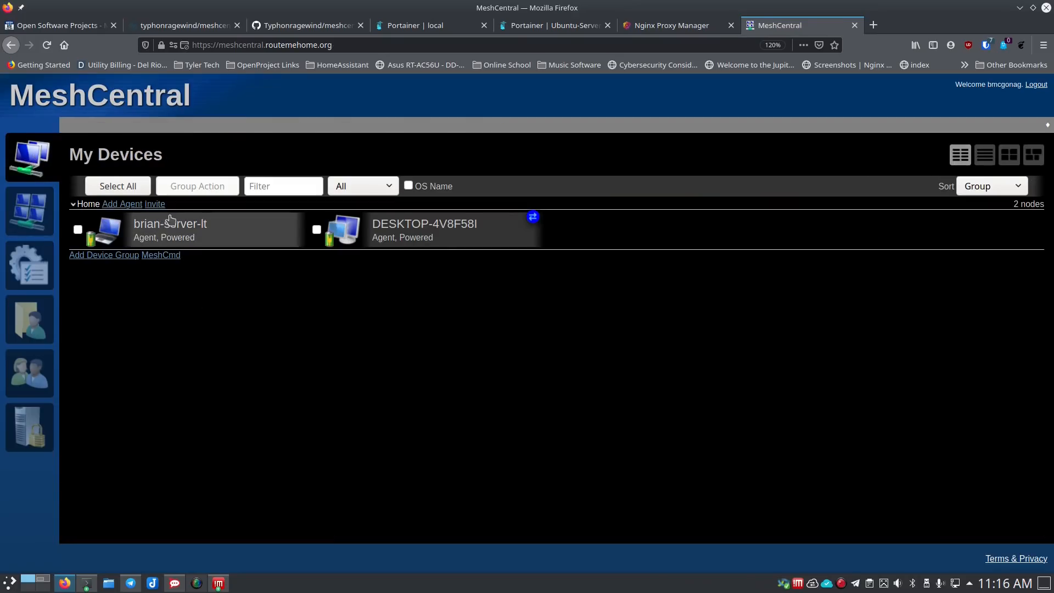
left_click(380, 241)
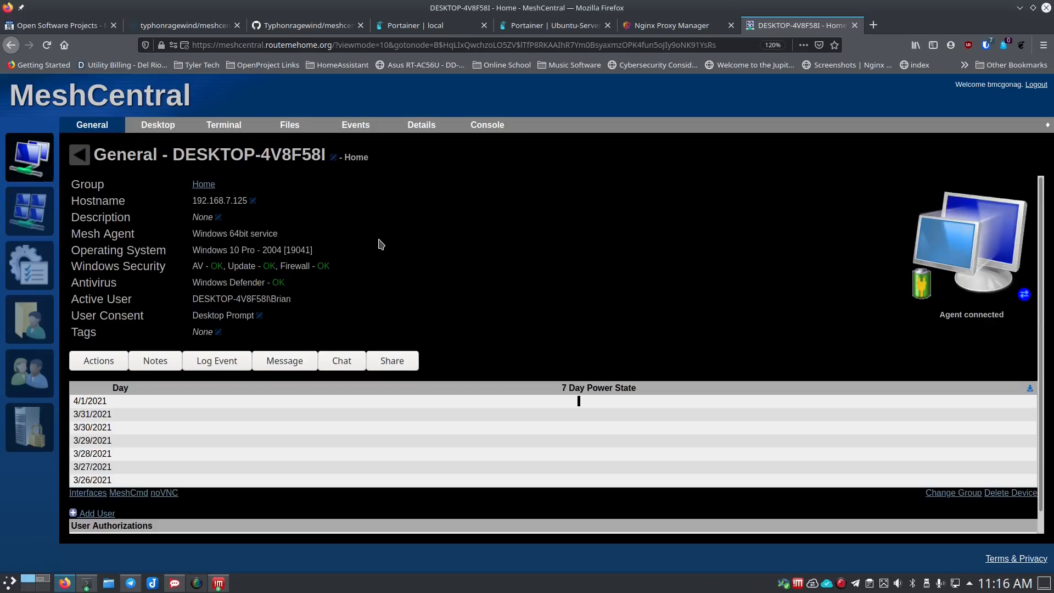
left_click(153, 130)
left_click(135, 186)
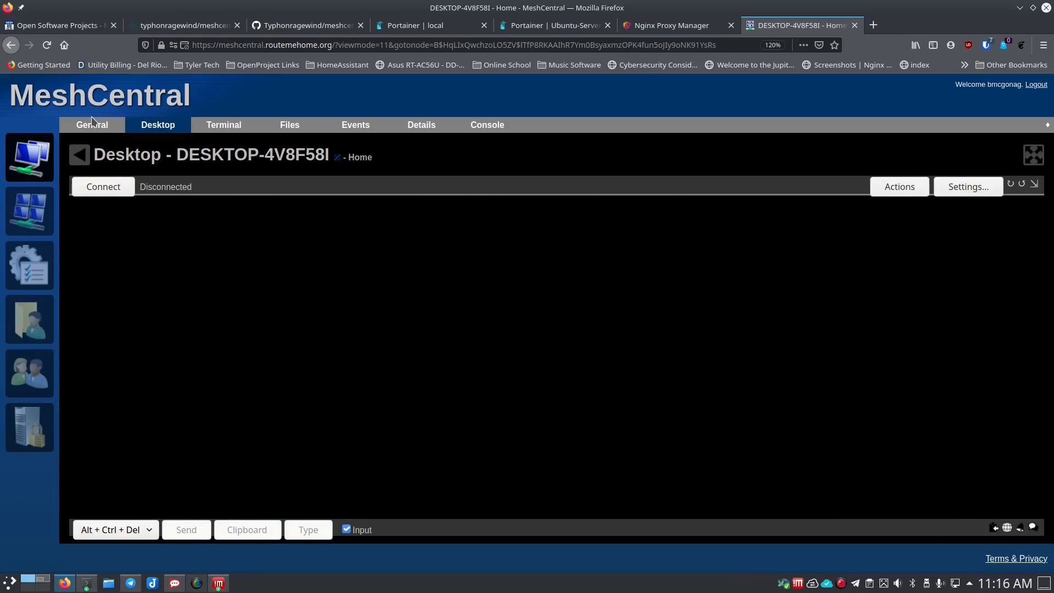
left_click(91, 127)
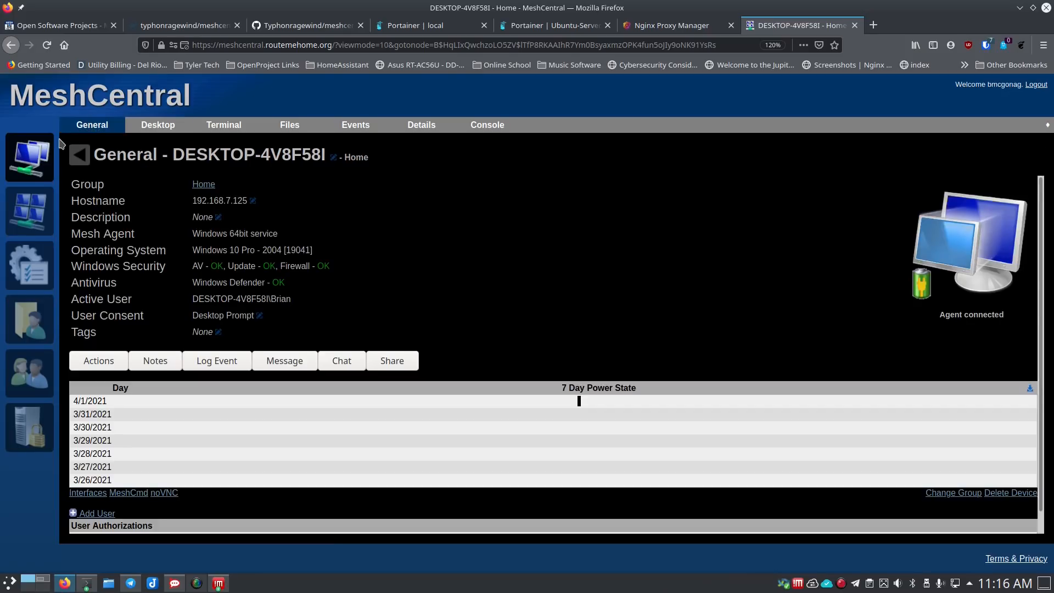
- Enable 'Show connection toolbar' in DESKTOP-4V8F58I's user consent settings
left_click(30, 154)
left_click(398, 227)
left_click(260, 316)
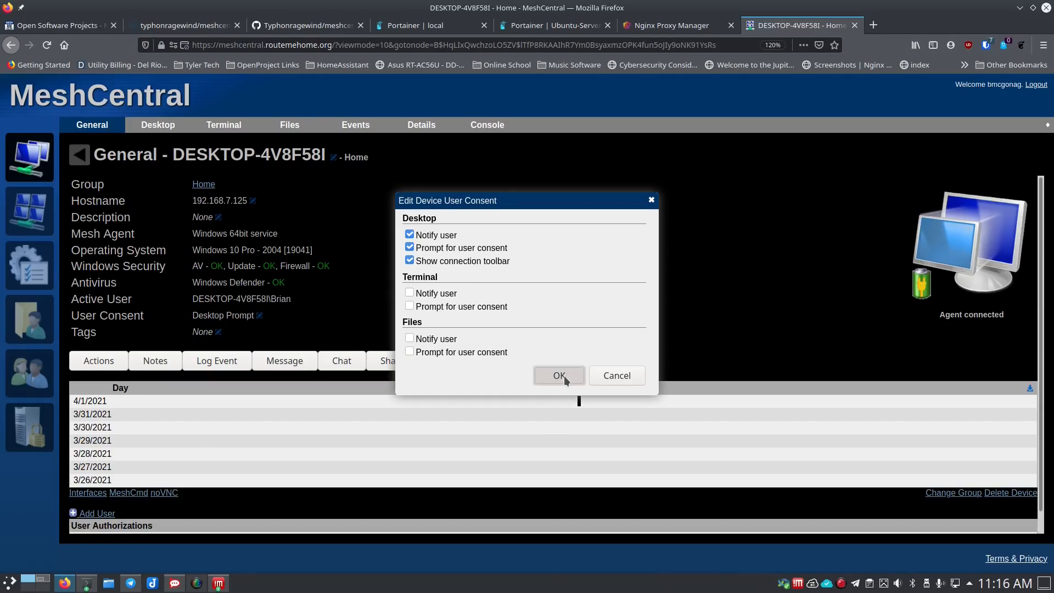
left_click(562, 375)
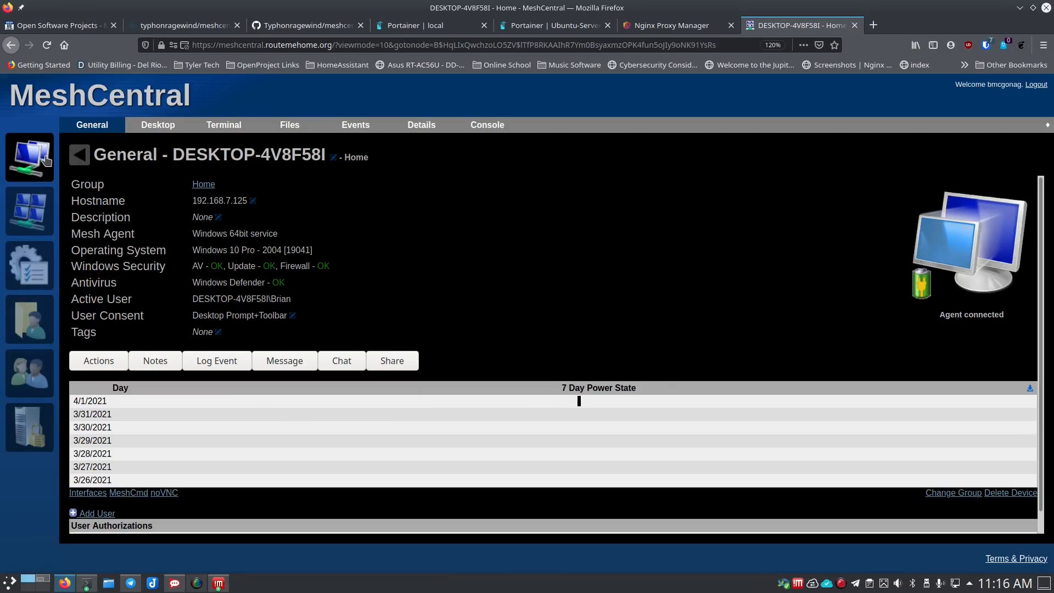
- Reconnect the remote desktop and approve the access request with Yes on the Windows VM
left_click(157, 124)
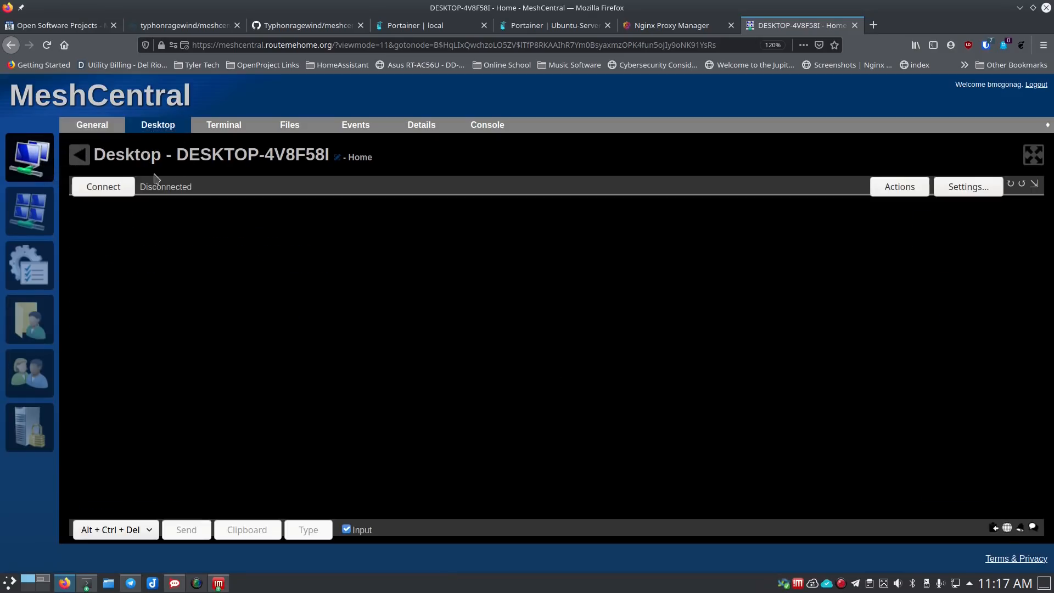
left_click(103, 187)
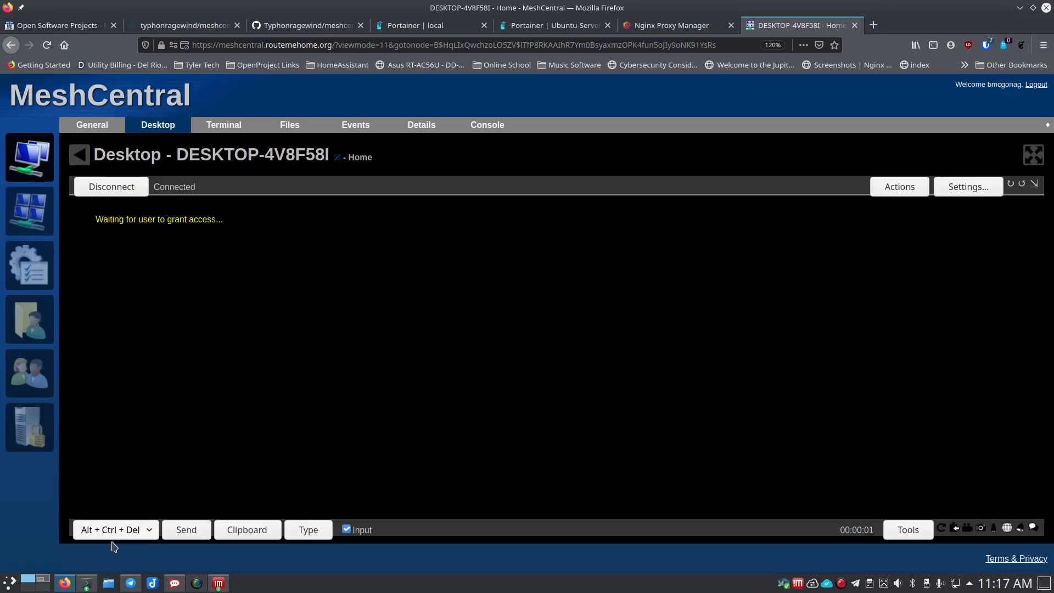
left_click(44, 576)
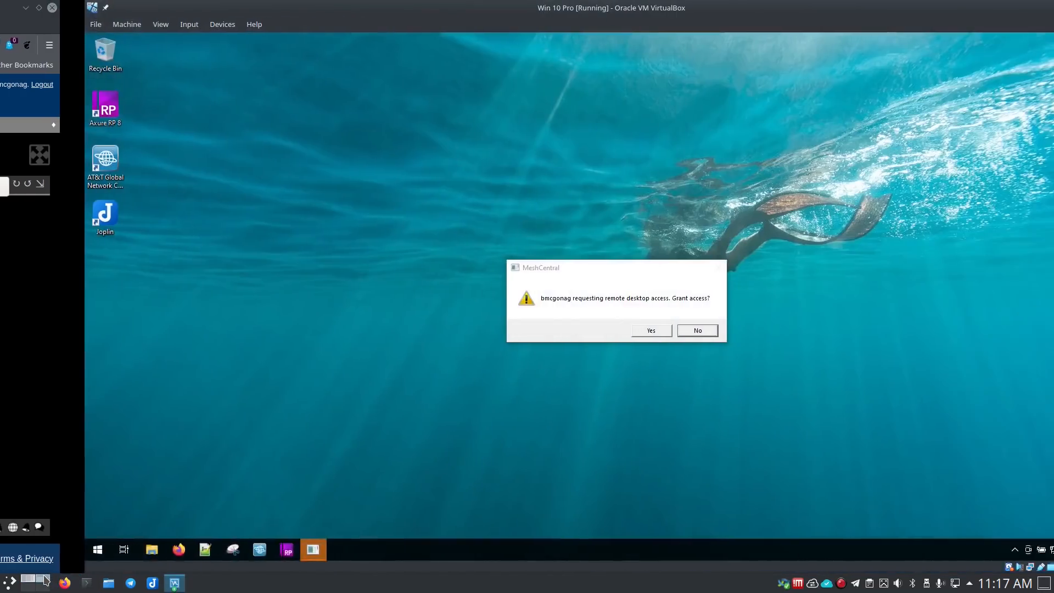
left_click(567, 329)
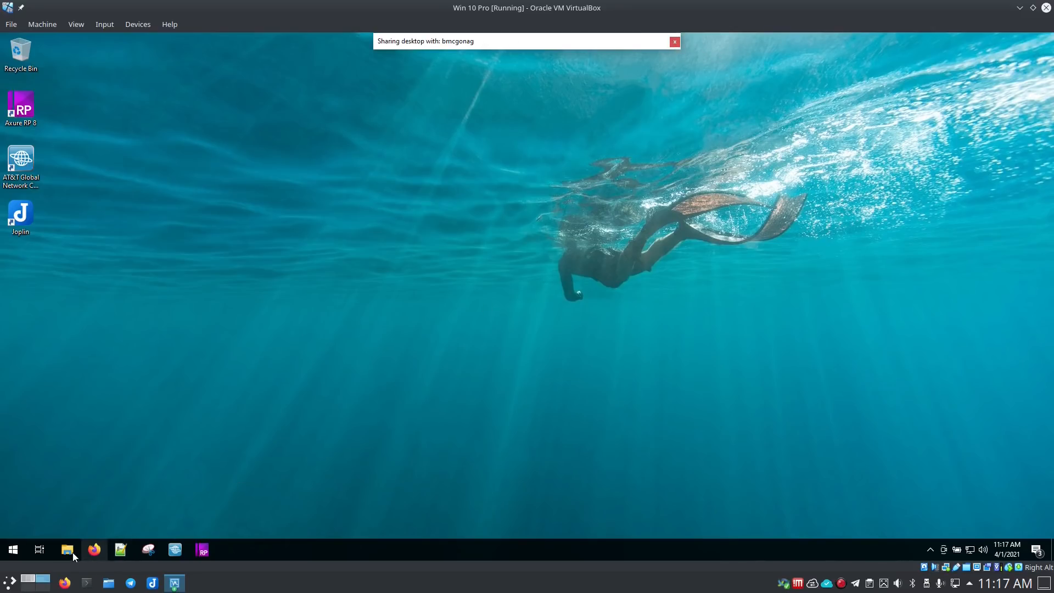
left_click(28, 579)
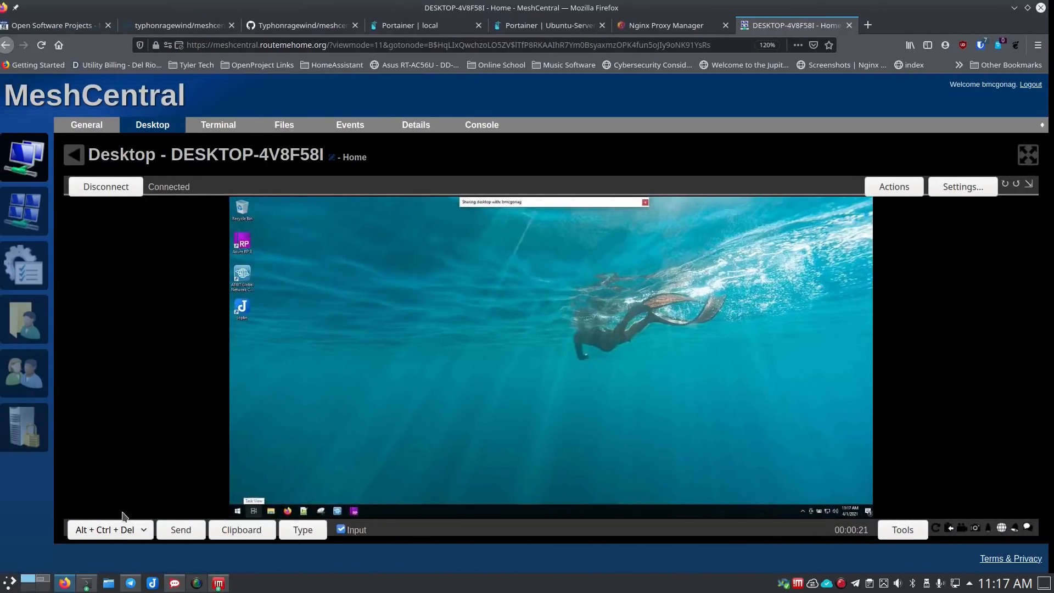
- Close the VM's desktop-sharing toolbar with its ×, ending the MeshCentral session
left_click(43, 578)
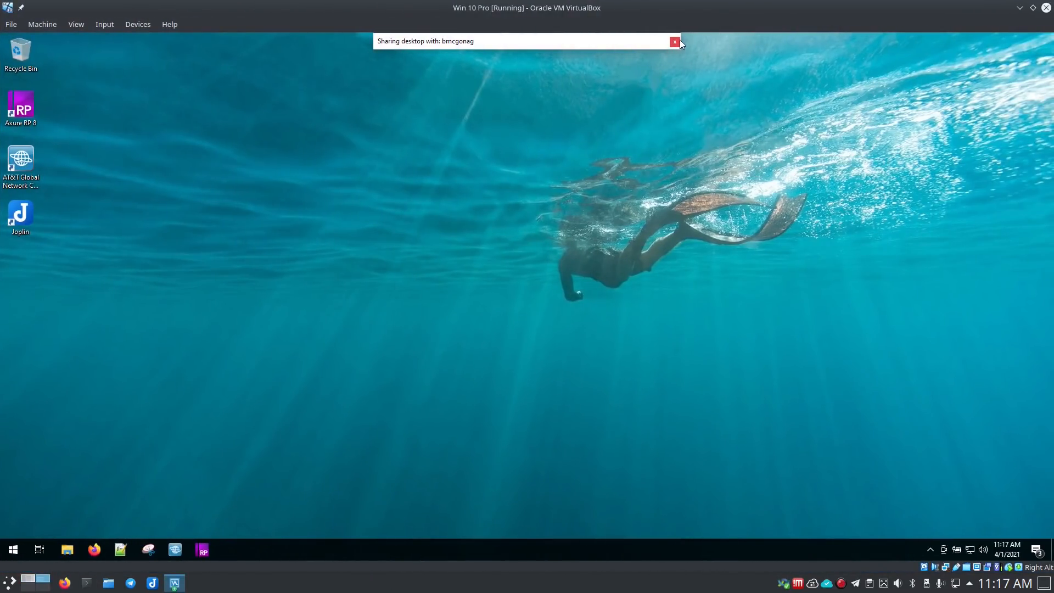
left_click(676, 42)
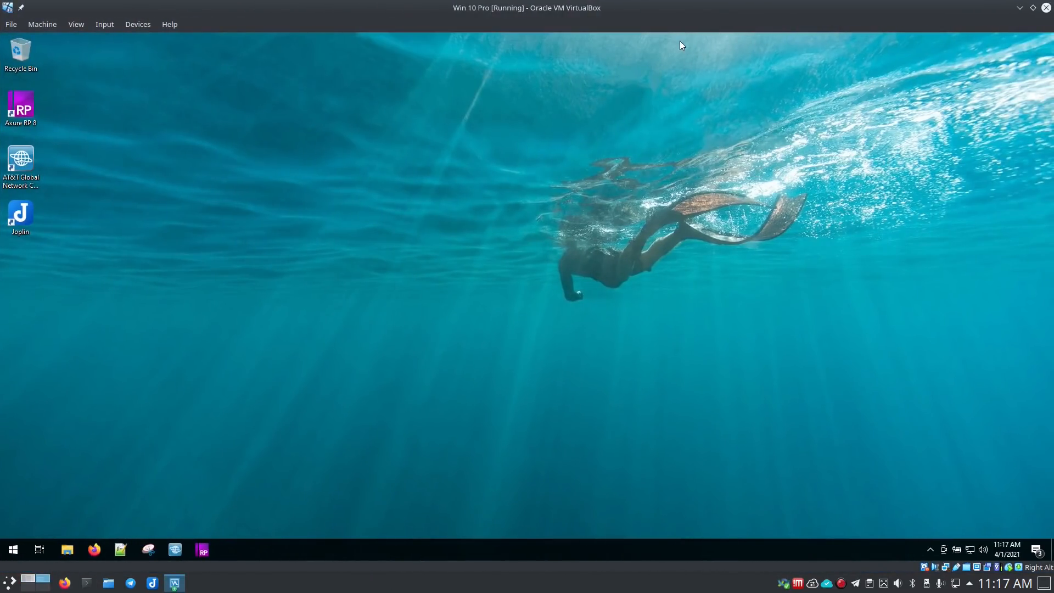
left_click(28, 579)
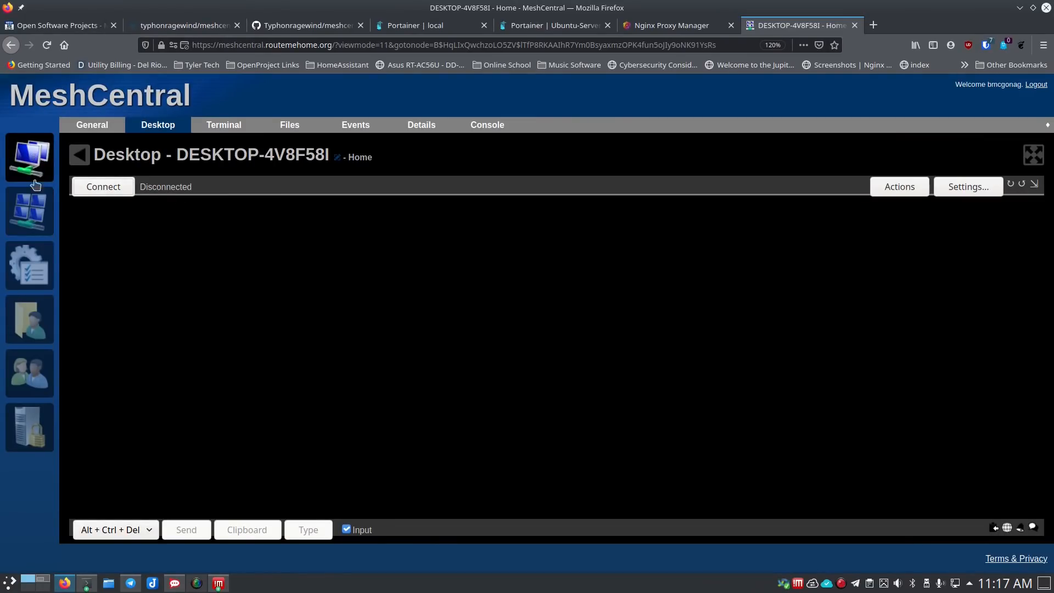
- Uncheck the Desktop notification, consent prompt and connection toolbar options for DESKTOP-4V8F58I and save
left_click(34, 164)
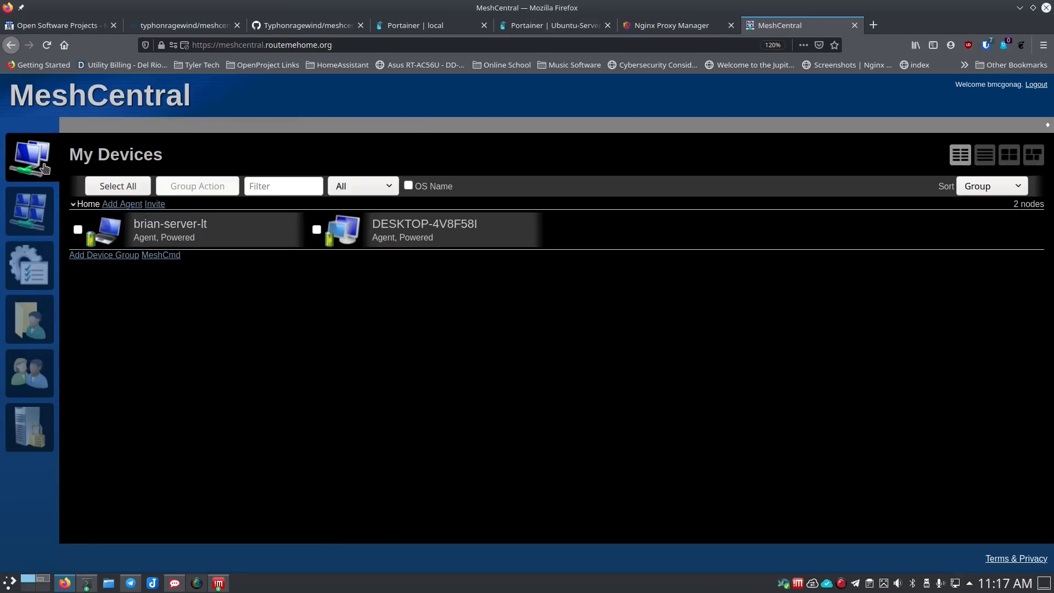
left_click(363, 235)
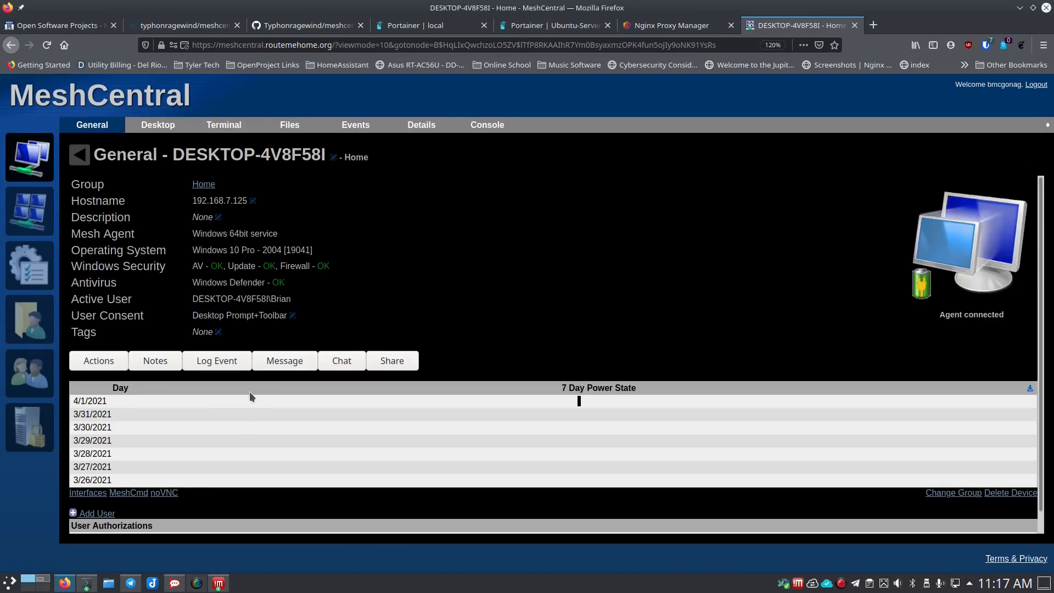
left_click(293, 316)
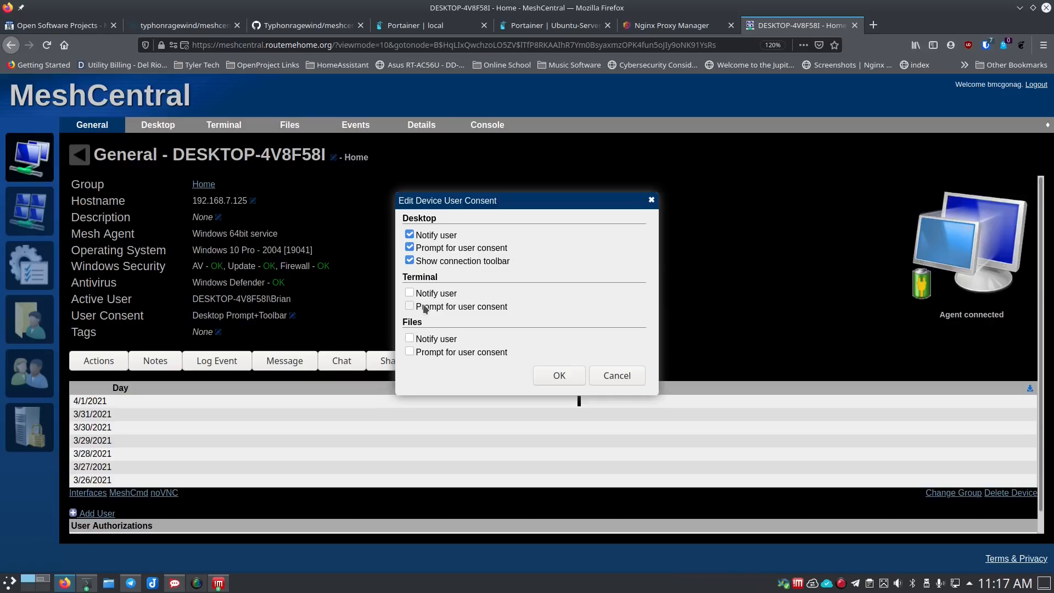
left_click(409, 261)
left_click(410, 247)
left_click(409, 235)
left_click(576, 377)
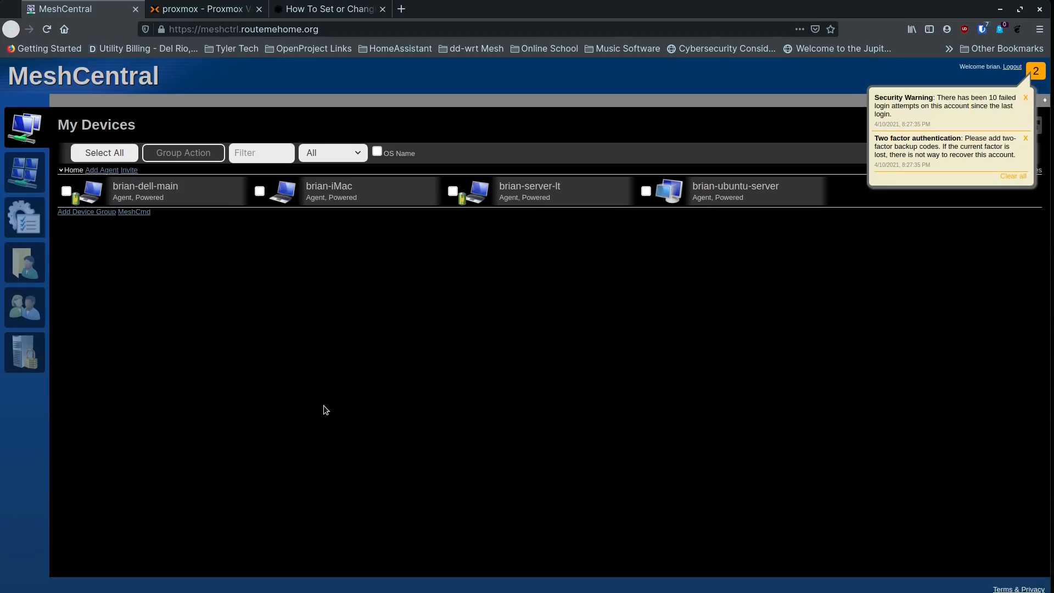
- Close the security notification popup and restore the terminal showing the America/Chicago timezone change
left_click(1035, 77)
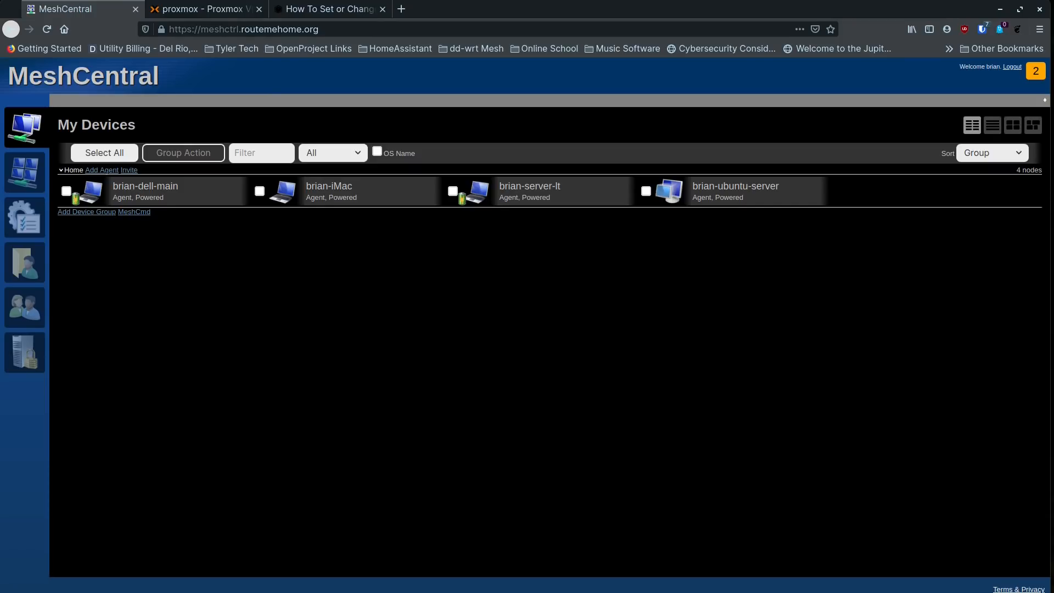
left_click(129, 592)
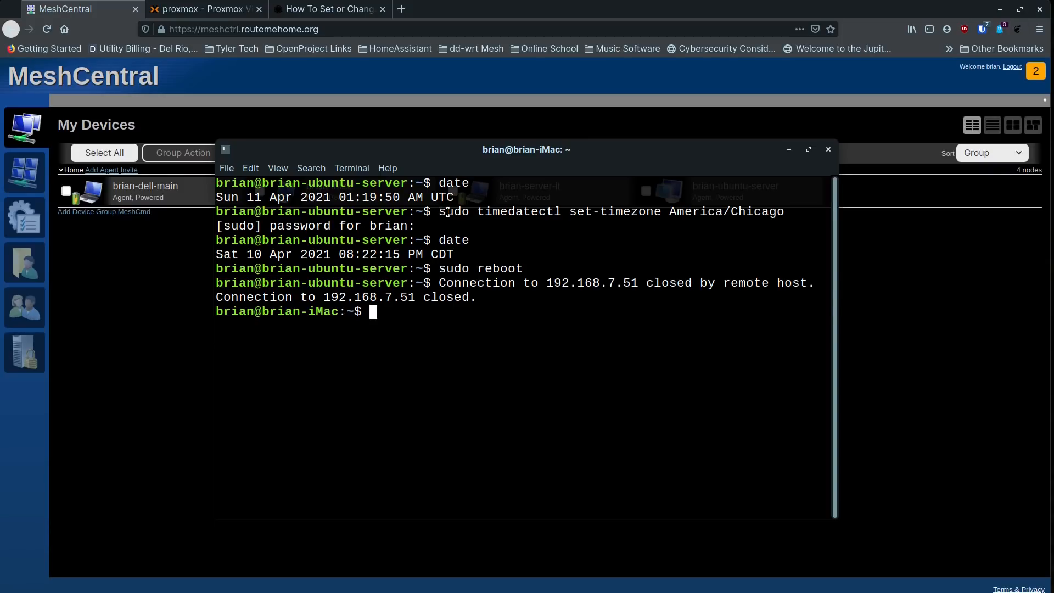
left_click_drag(447, 212, 784, 213)
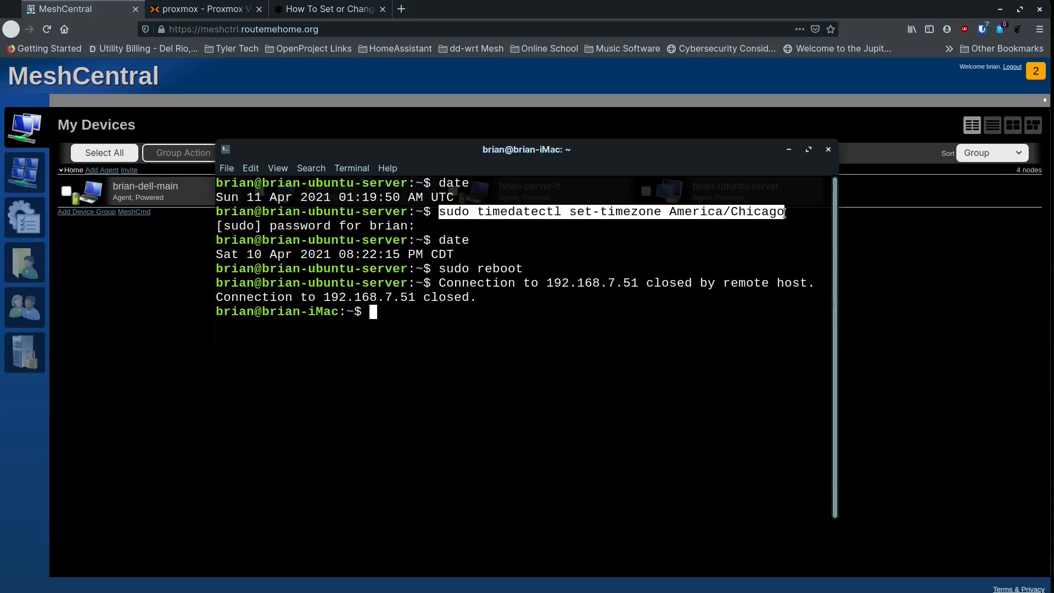
left_click(442, 213)
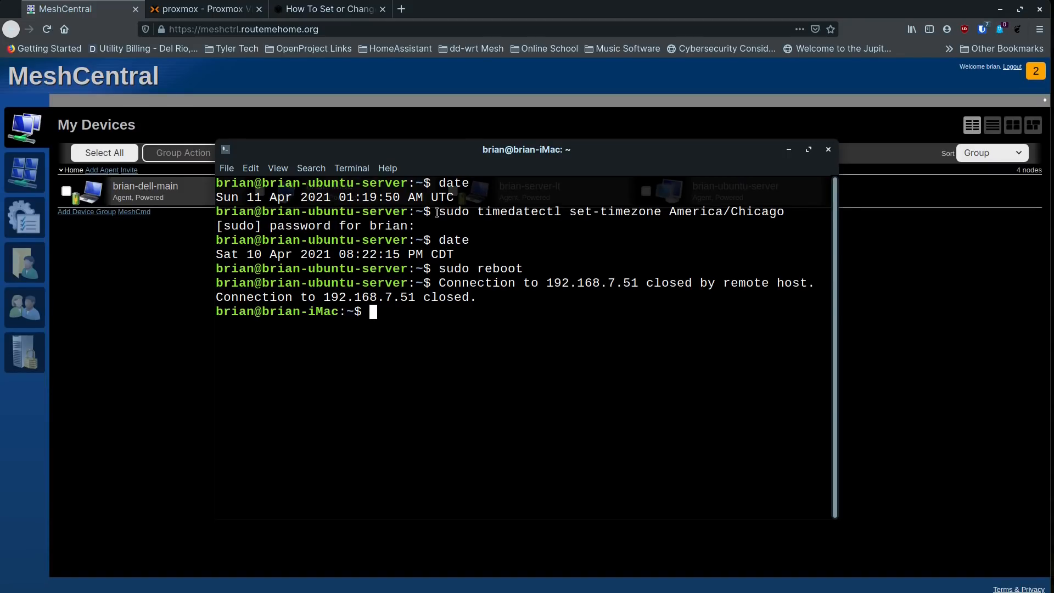
left_click_drag(437, 213, 777, 211)
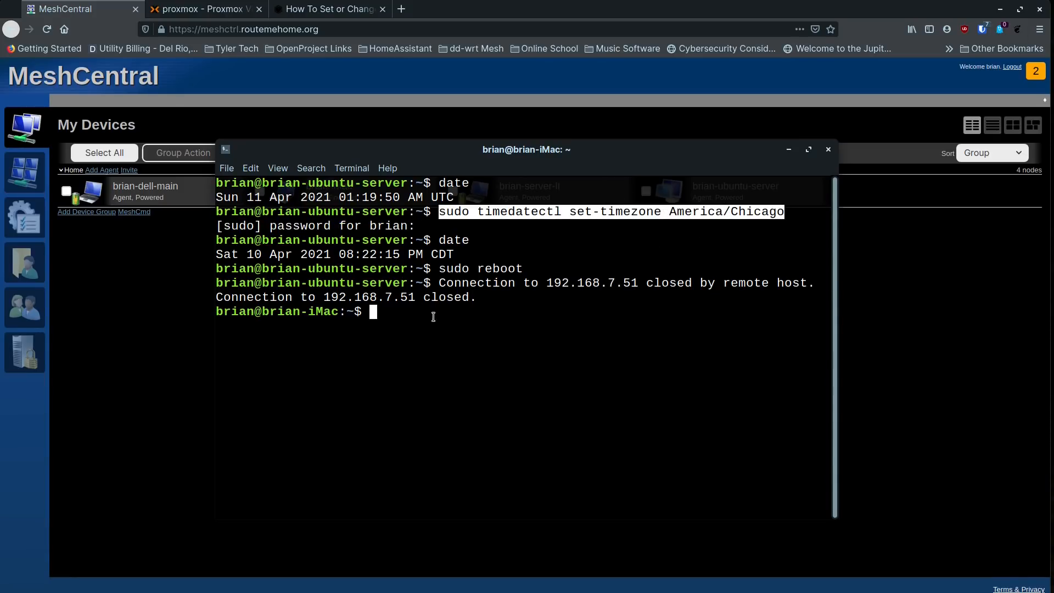
left_click(412, 314)
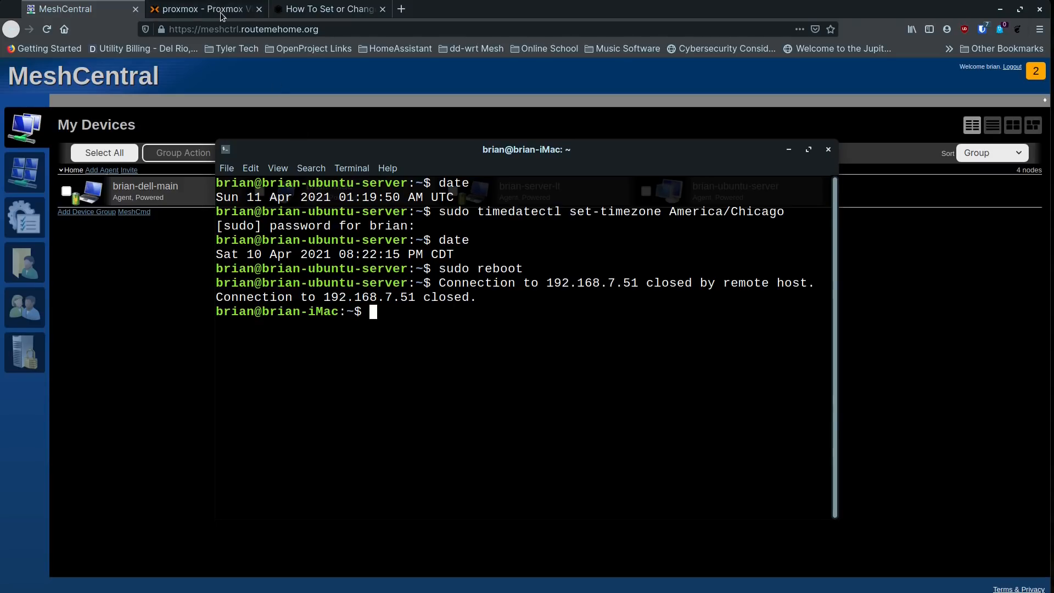
- In the Linuxize timezone guide, select the 'timedatectl list-timezones' command
left_click(311, 12)
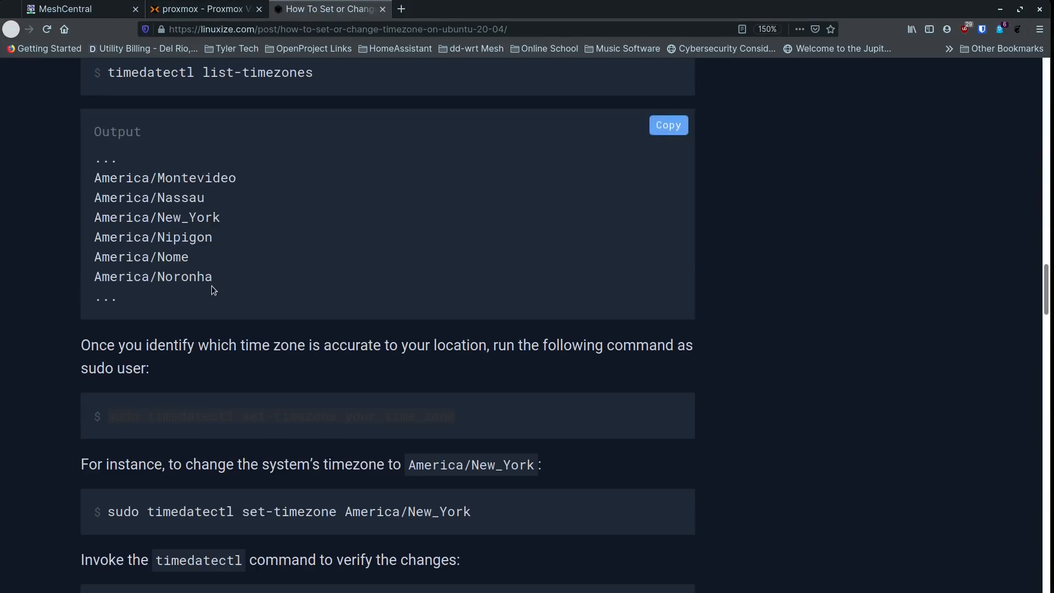
scroll(212, 285, "up", 5)
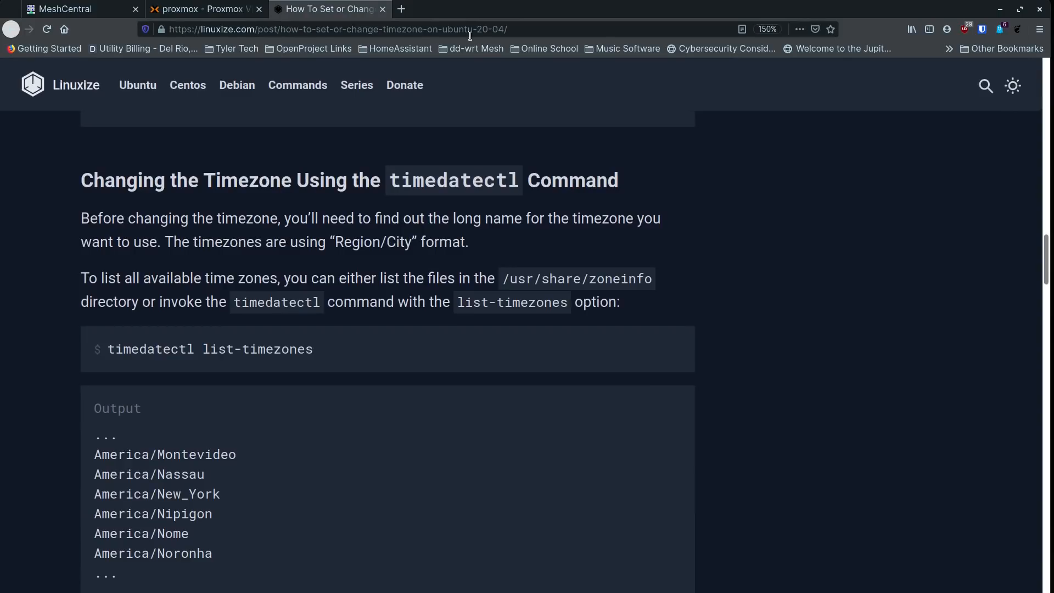
scroll(216, 274, "up", 4)
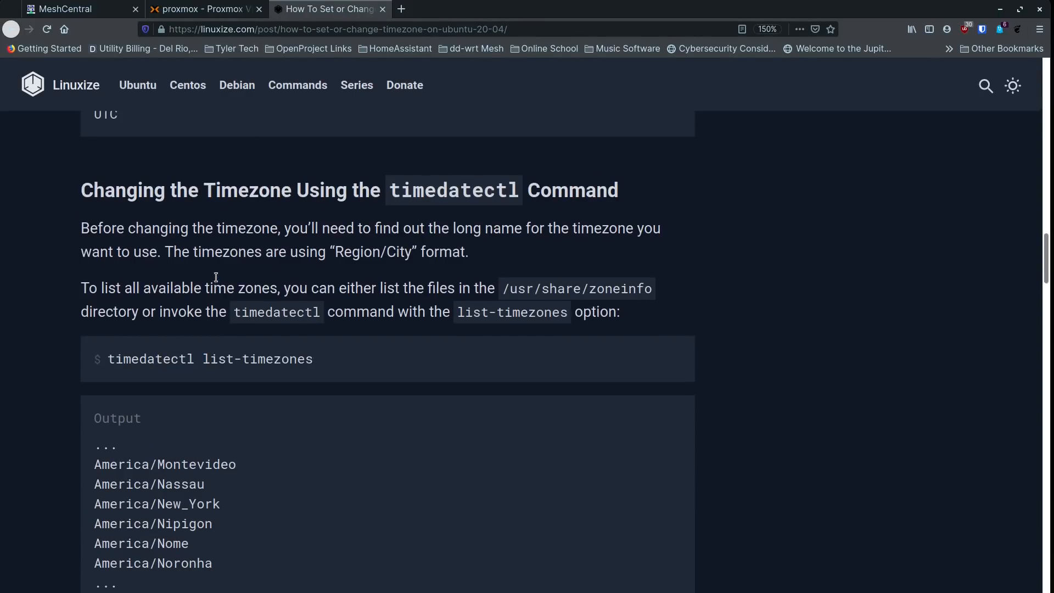
scroll(215, 281, "up", 1)
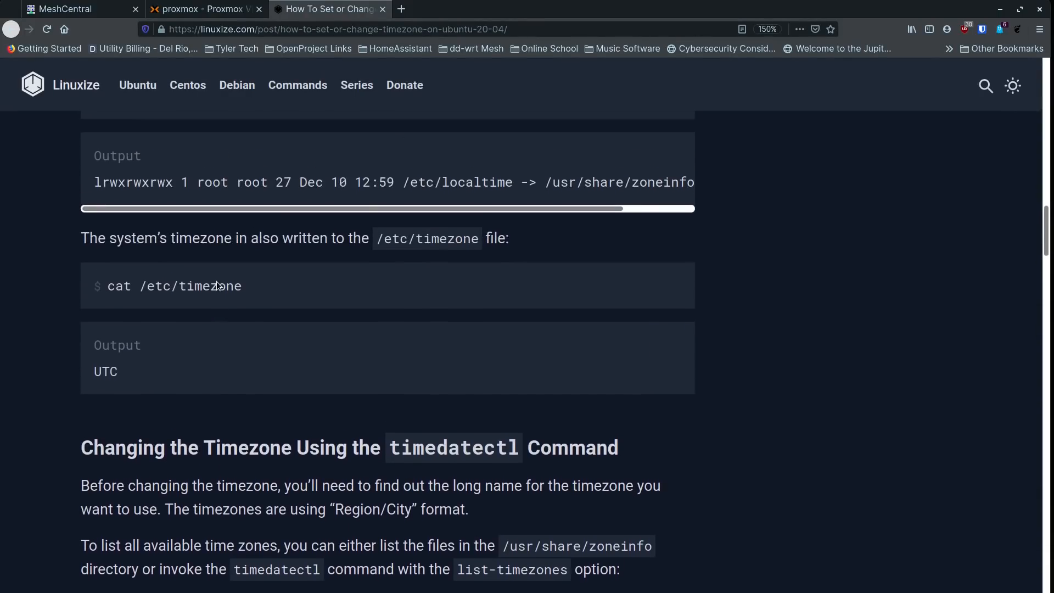
scroll(216, 281, "down", 5)
scroll(216, 281, "down", 1)
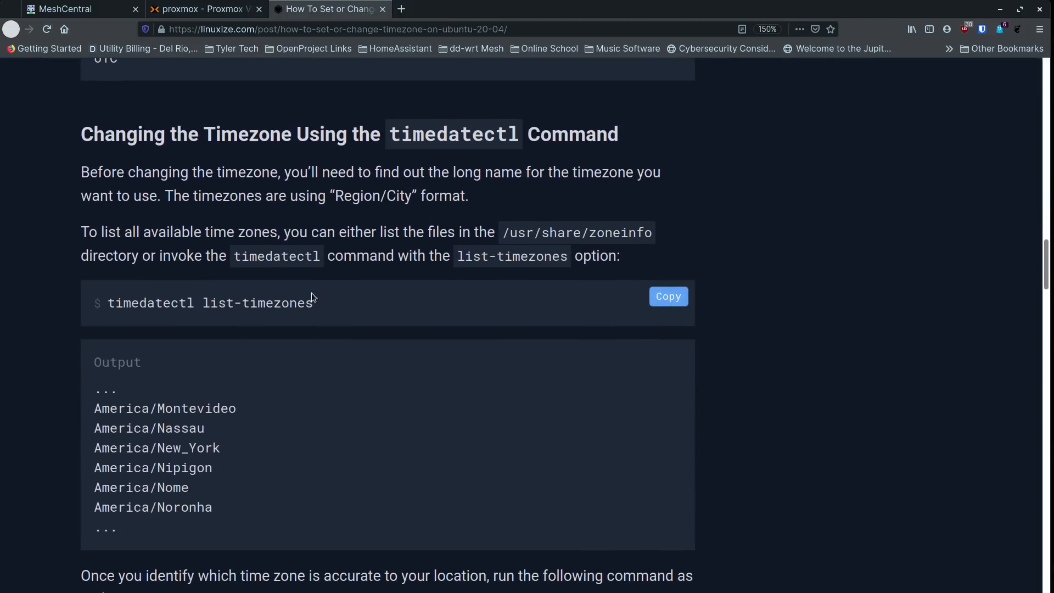
left_click_drag(311, 300, 107, 301)
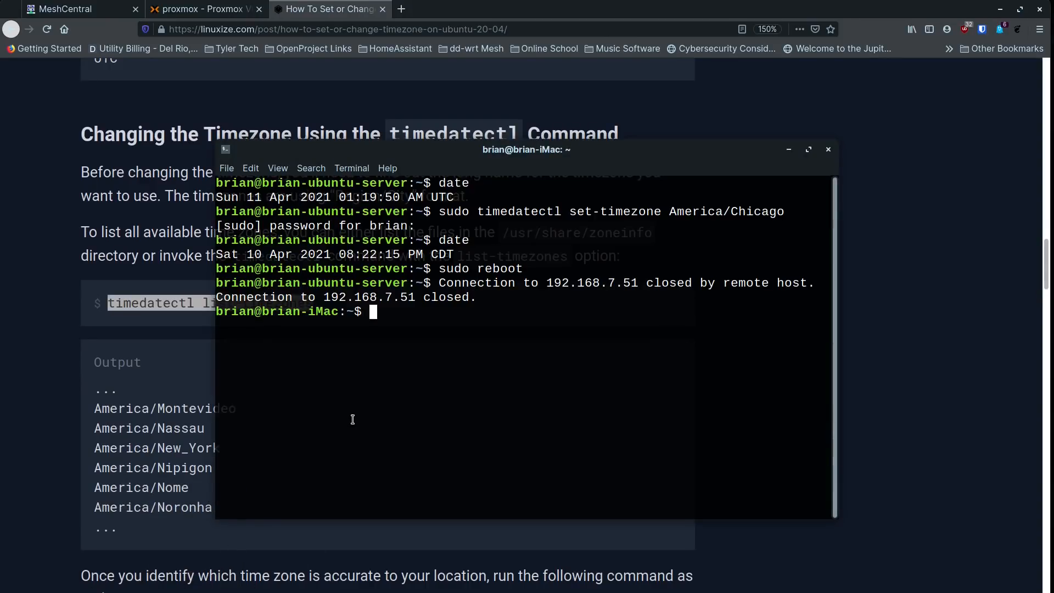
- Paste and run 'timedatectl list-timezones', paging through to the America timezones
middle_click(354, 418)
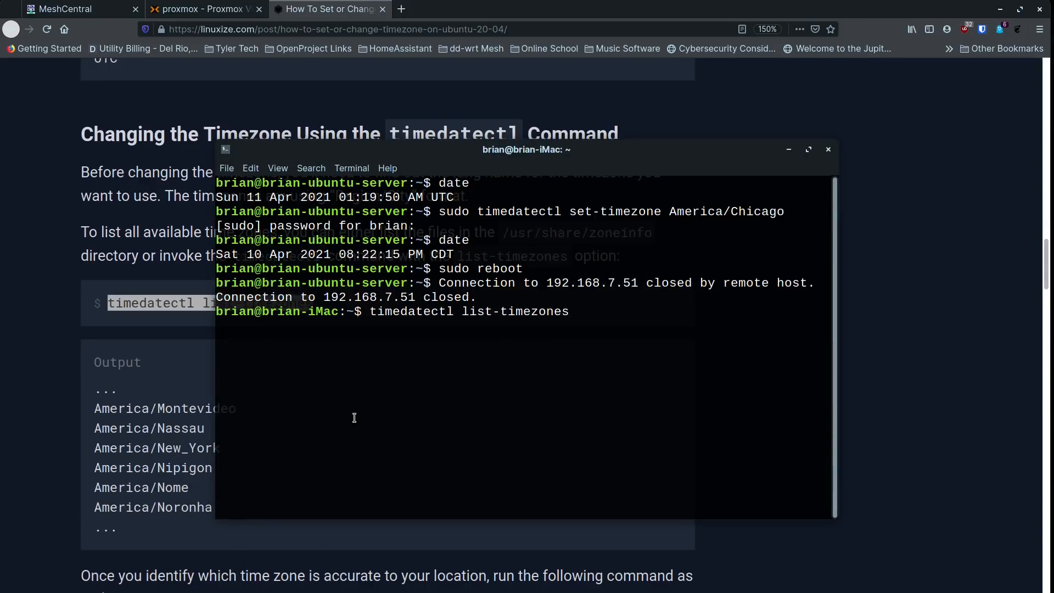
key("Return")
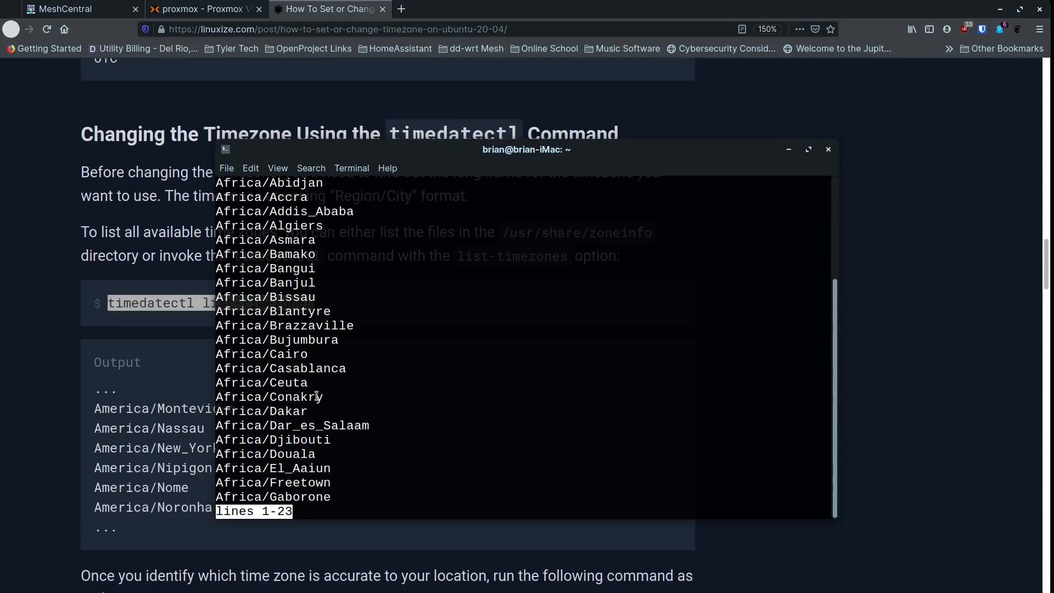
key("Down")
key("Down")
key("Down")
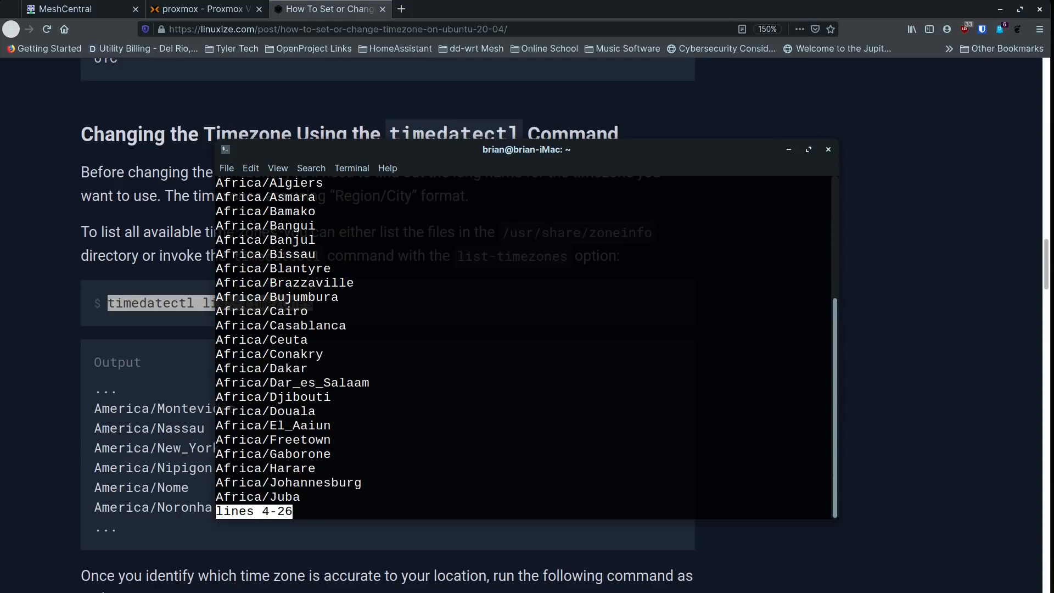
key("Down")
key("Down")
key("Down")
key("Down")
key("Down")
key("Down")
key("Down")
key("Down")
key("Down")
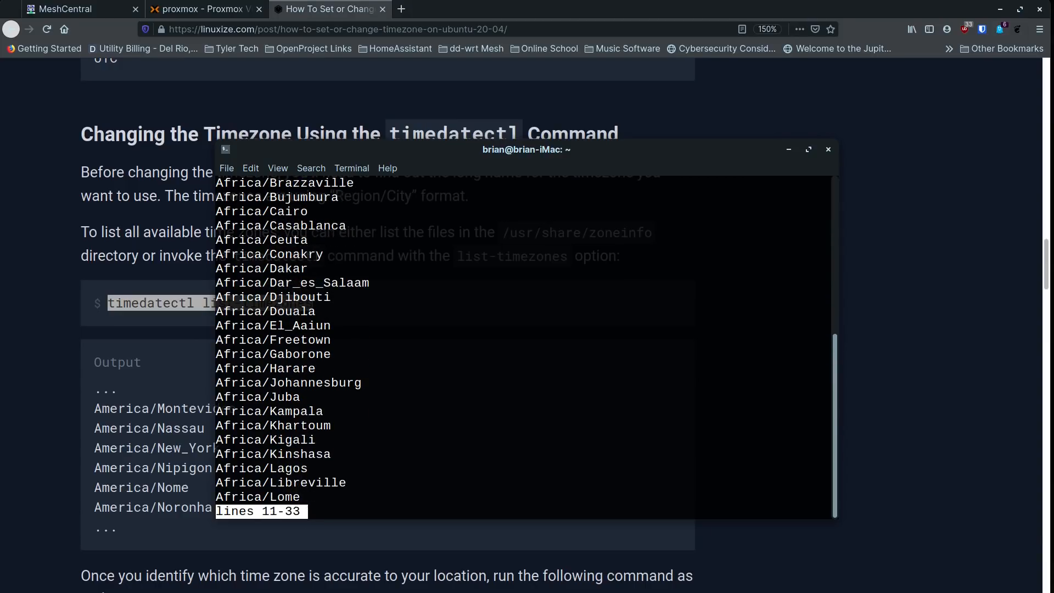
key("Down")
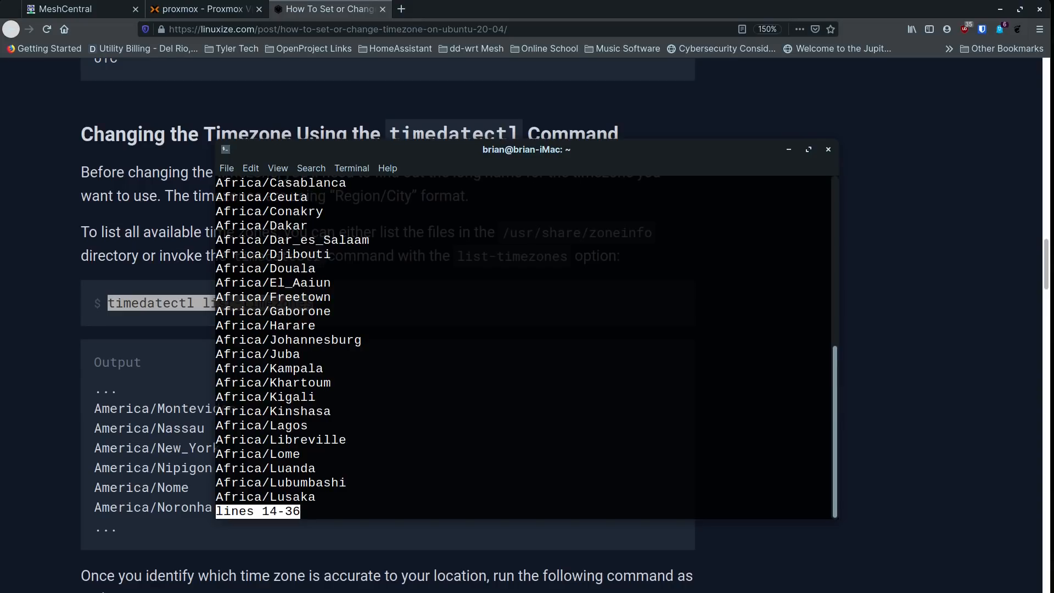
key("Down")
key("Down")
key("Down")
key("Down")
key("Down")
key("Down")
key("Down")
key("Down")
key("Down")
key("Down")
key("Down")
key("Down")
key("Down")
key("Down")
key("Down")
key("Down")
key("Down")
key("Down")
key("Down")
key("Down")
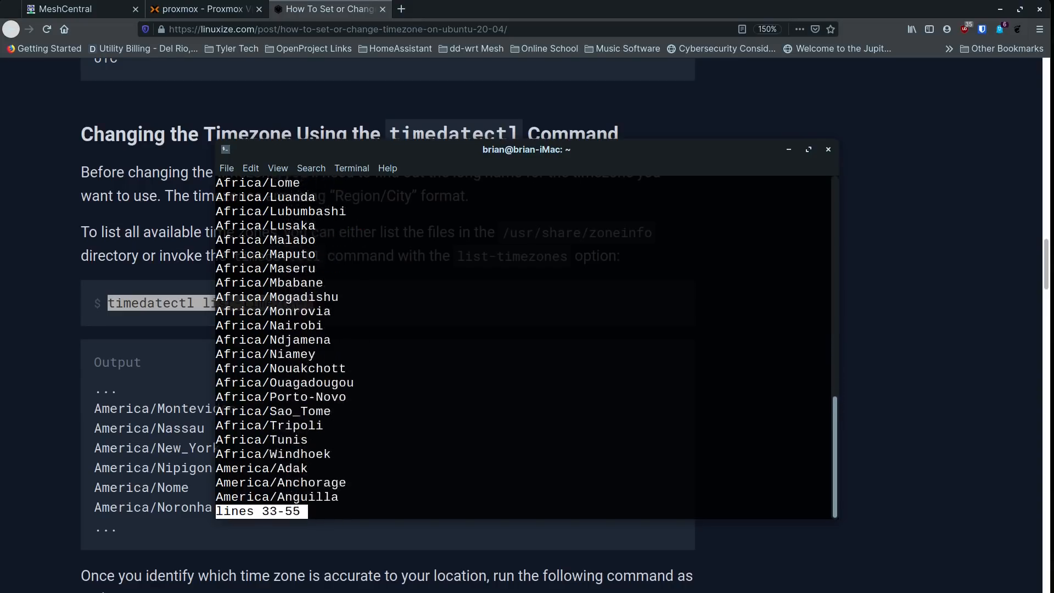
key("Down")
key("Down")
key("Down")
key("Down")
key("Down")
key("Down")
key("Down")
key("Down")
key("Down")
key("Down")
key("Down")
key("Down")
key("Down")
key("Down")
key("Down")
key("Down")
key("Down")
key("Down")
key("Down")
key("Down")
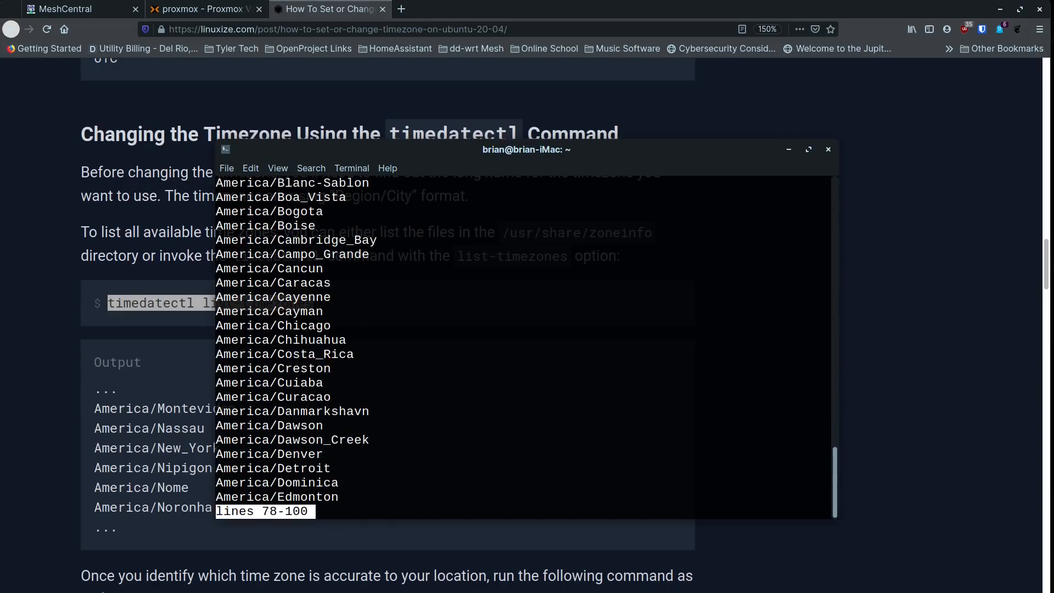
key("Up")
key("Up")
key("Up")
key("Up")
key("Up")
key("Up")
key("Up")
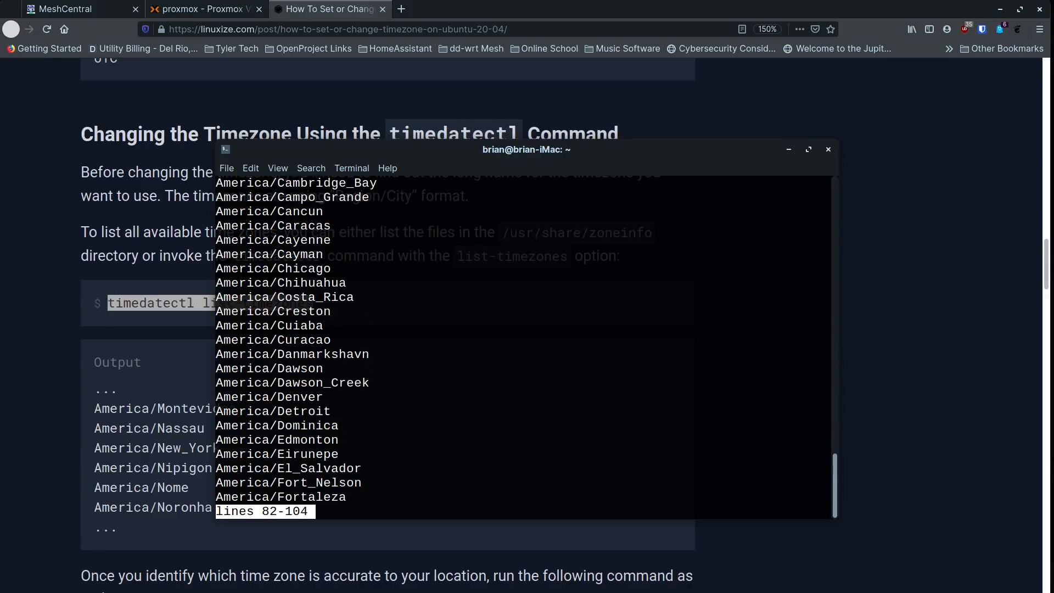
key("Up")
key("Up")
key("Up")
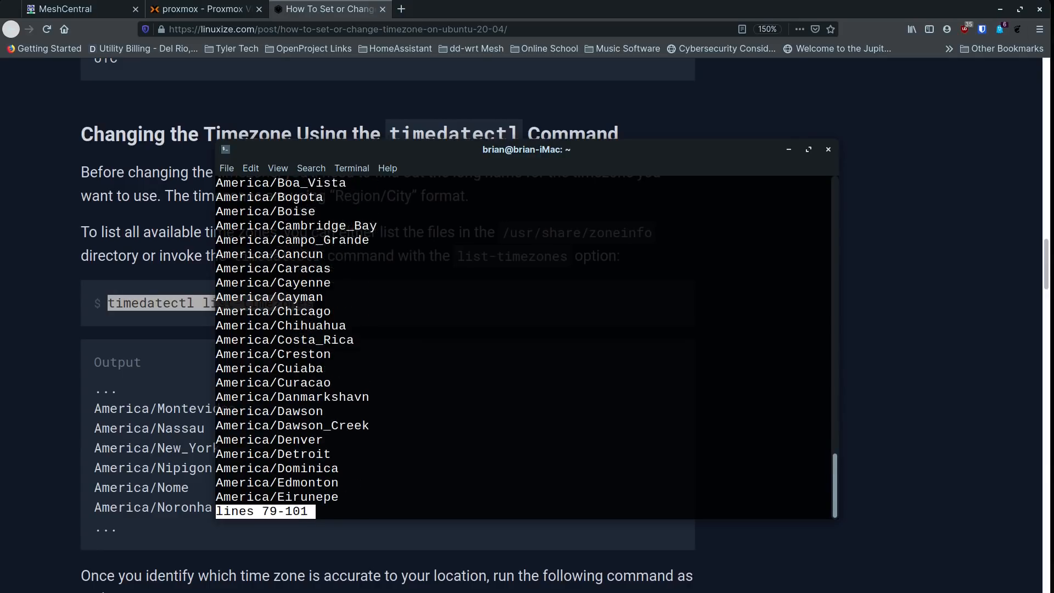
key("Down")
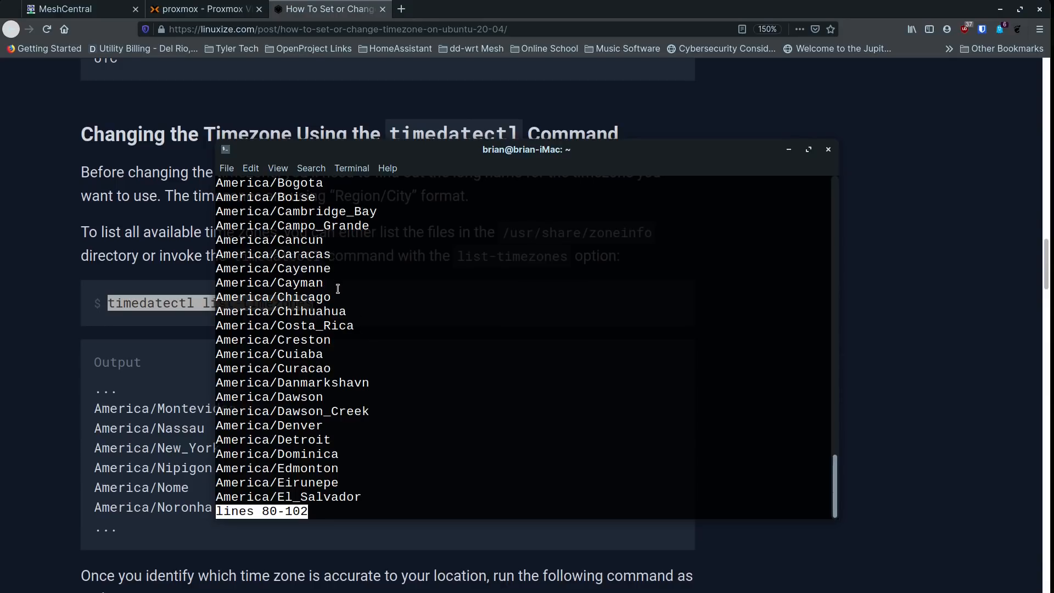
- Highlight America/Chicago, then quit the list with q and clear the screen
left_click_drag(339, 300, 215, 301)
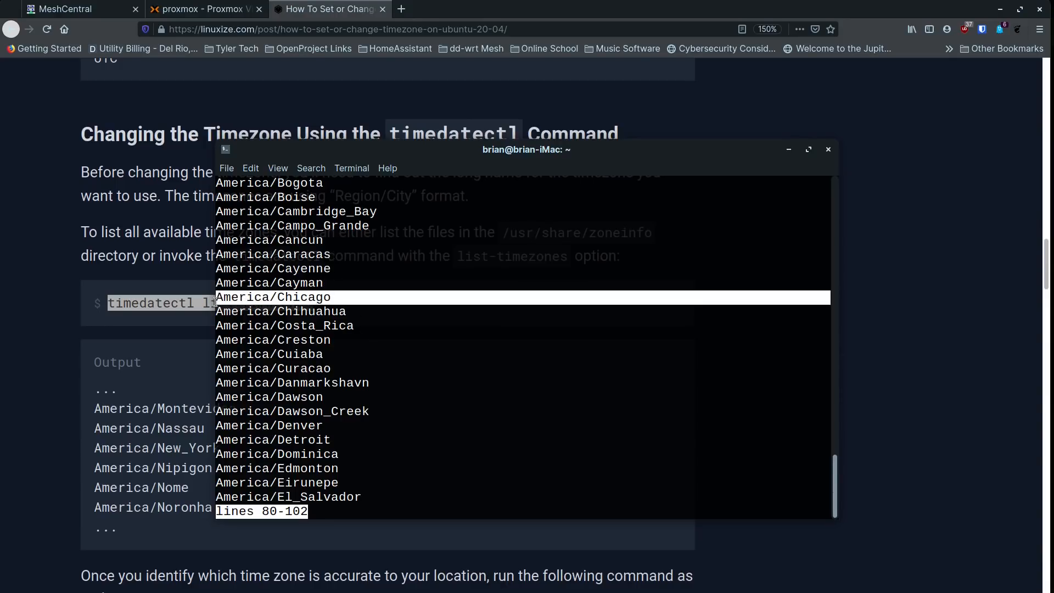
left_click(346, 296)
left_click_drag(340, 296, 216, 299)
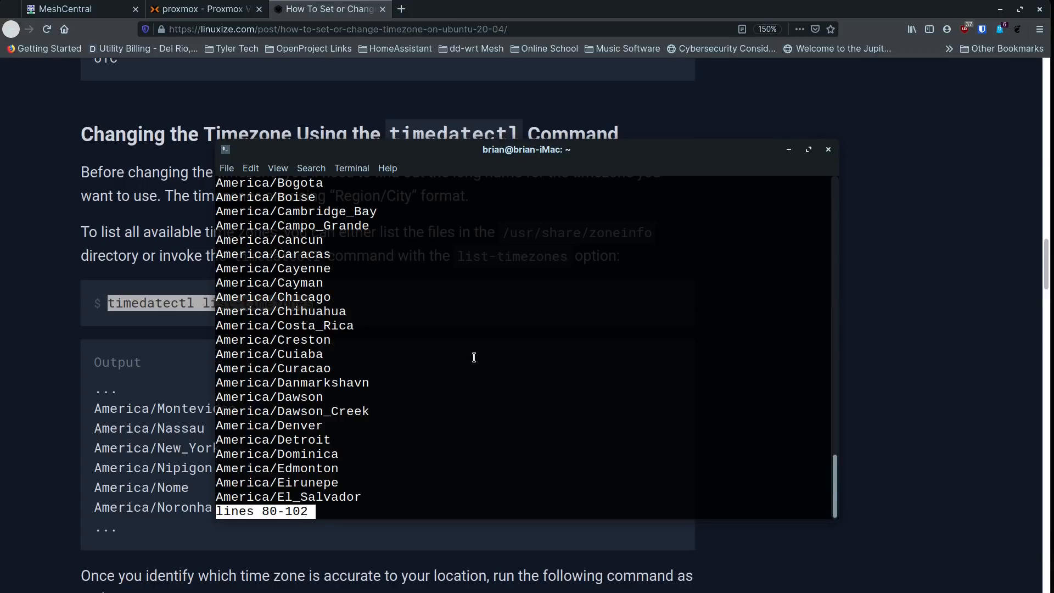
type("q")
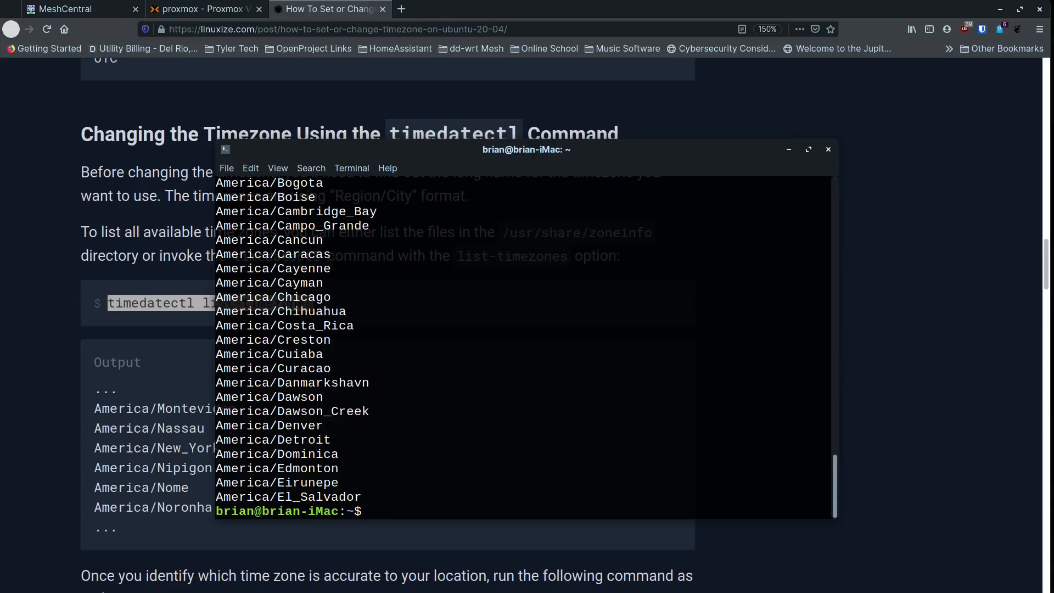
type("clear")
key("Return")
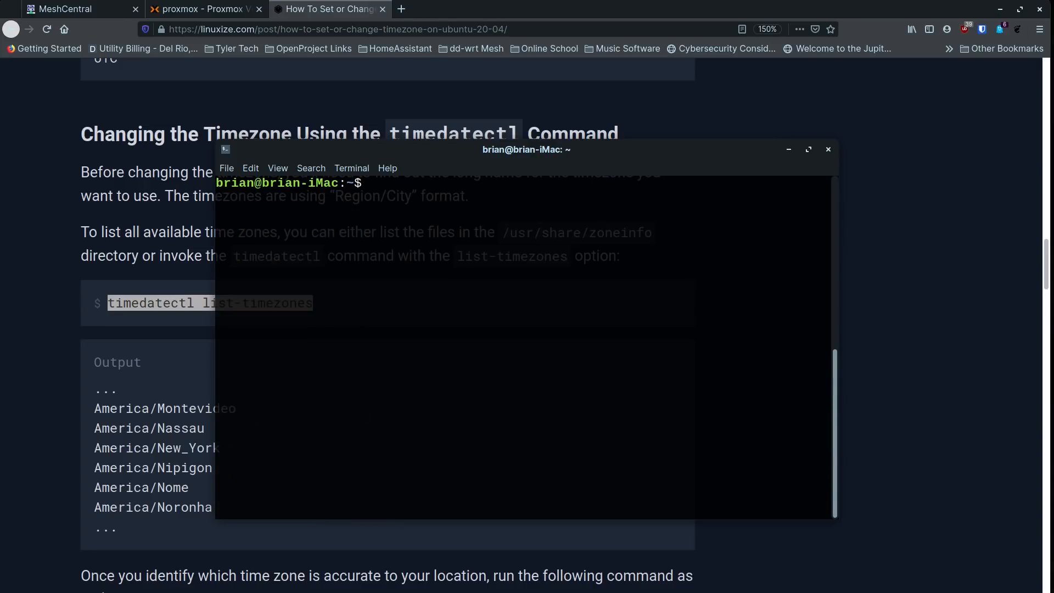